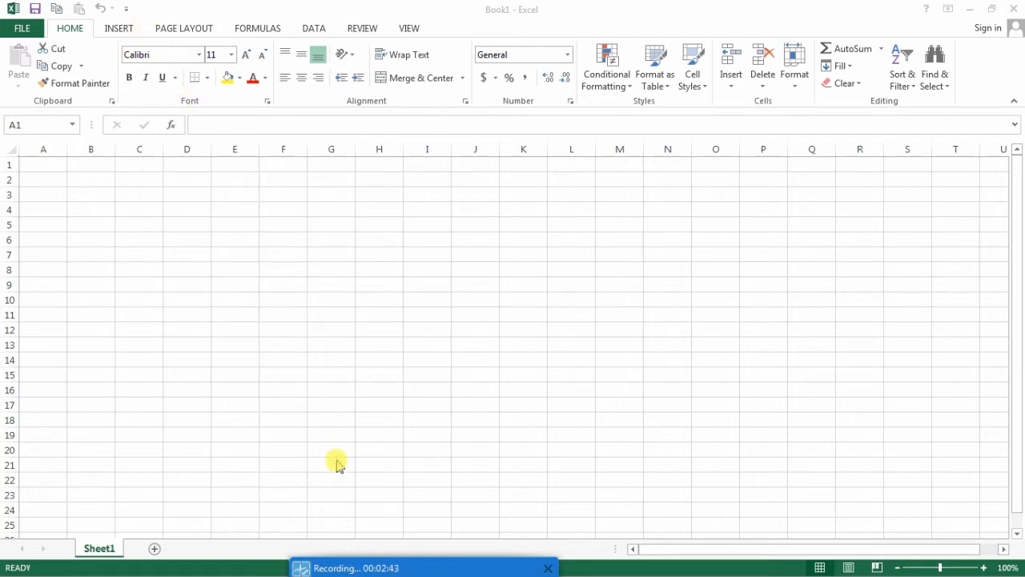
mouse_move(380, 568)
left_mouse_down()
mouse_move(389, 518)
mouse_move(387, 566)
left_mouse_up()
left_click_drag(3, 4, 136, 20)
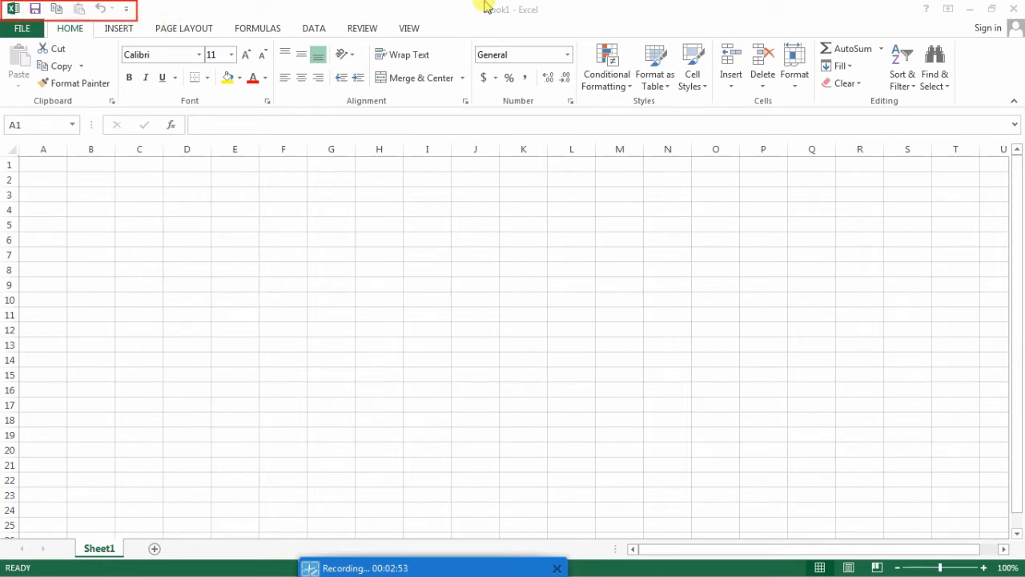
left_click_drag(477, 2, 554, 21)
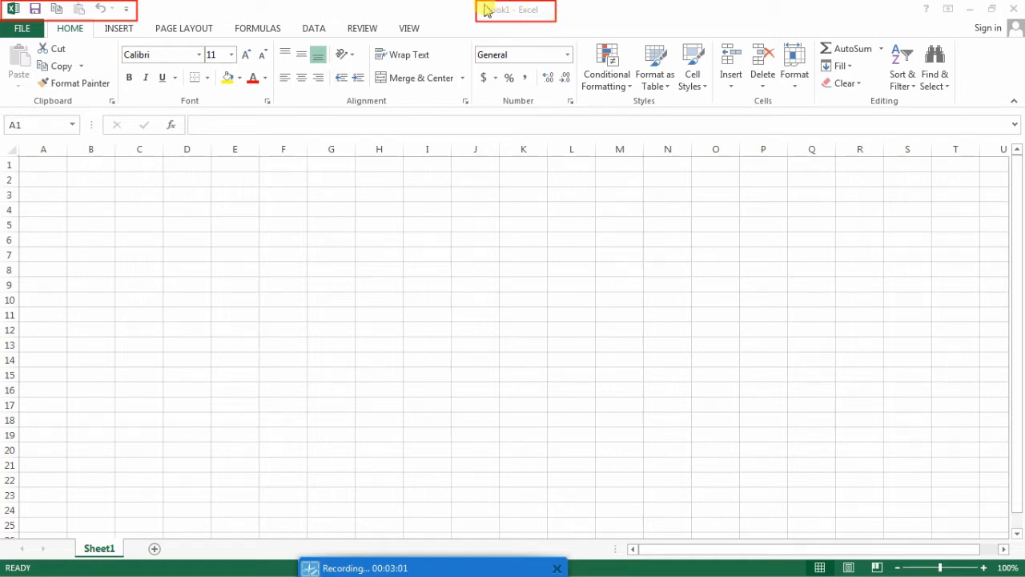
mouse_move(485, 9)
left_mouse_down()
mouse_move(496, 16)
mouse_move(464, 13)
mouse_move(517, 10)
left_mouse_up()
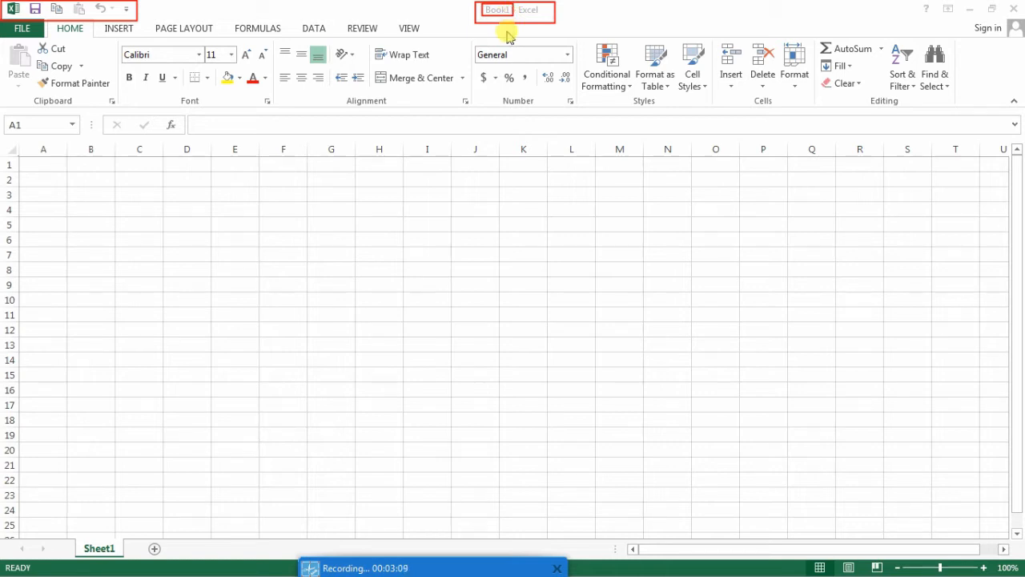
mouse_move(899, 3)
left_mouse_down()
mouse_move(937, 27)
mouse_move(1023, 23)
left_mouse_up()
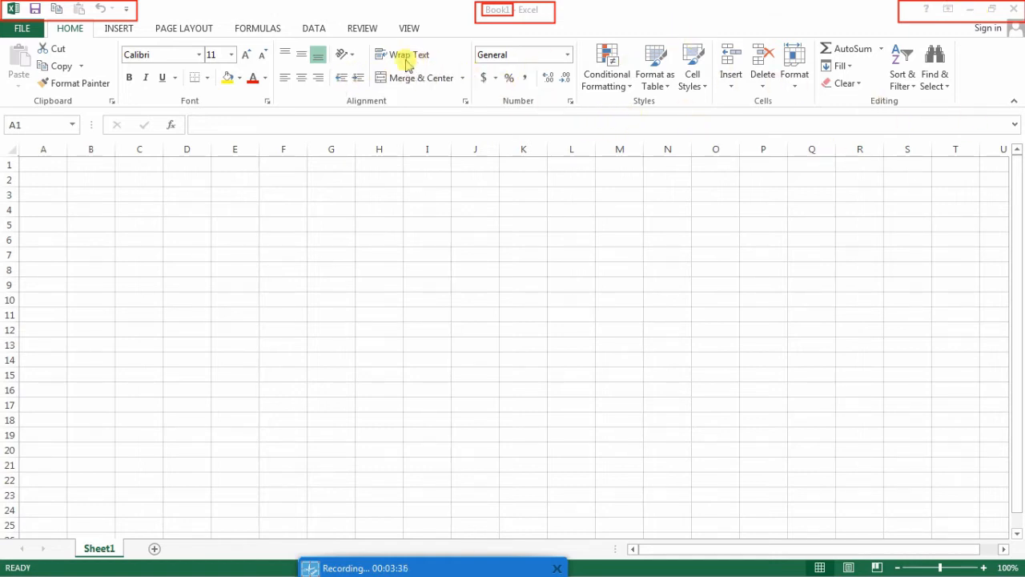
left_click_drag(368, 45, 436, 67)
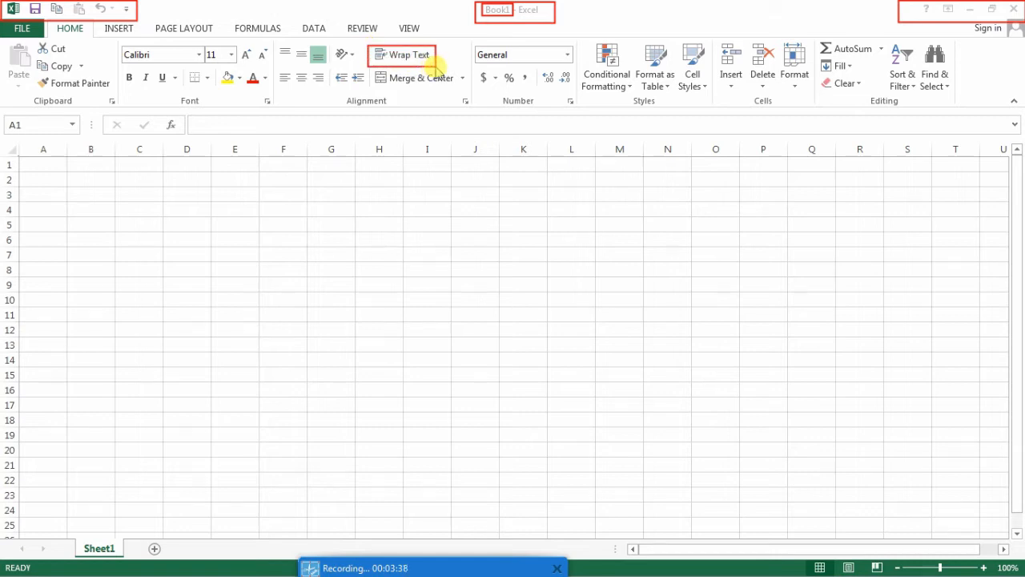
left_click_drag(276, 45, 296, 61)
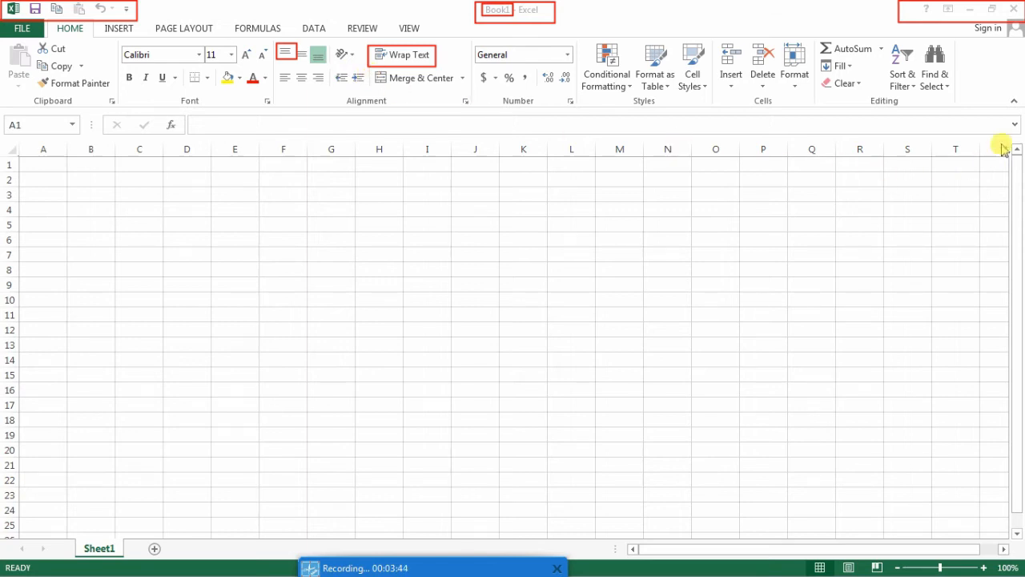
mouse_move(1023, 110)
left_mouse_down()
mouse_move(543, 73)
mouse_move(11, 9)
mouse_move(1, 31)
mouse_move(0, 18)
left_mouse_up()
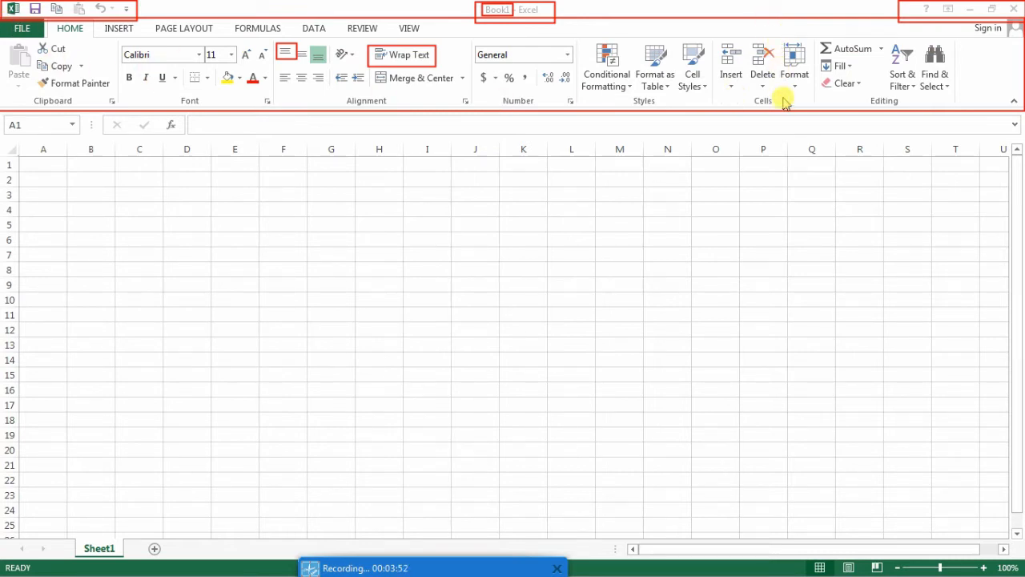
left_click_drag(426, 32, 393, 23)
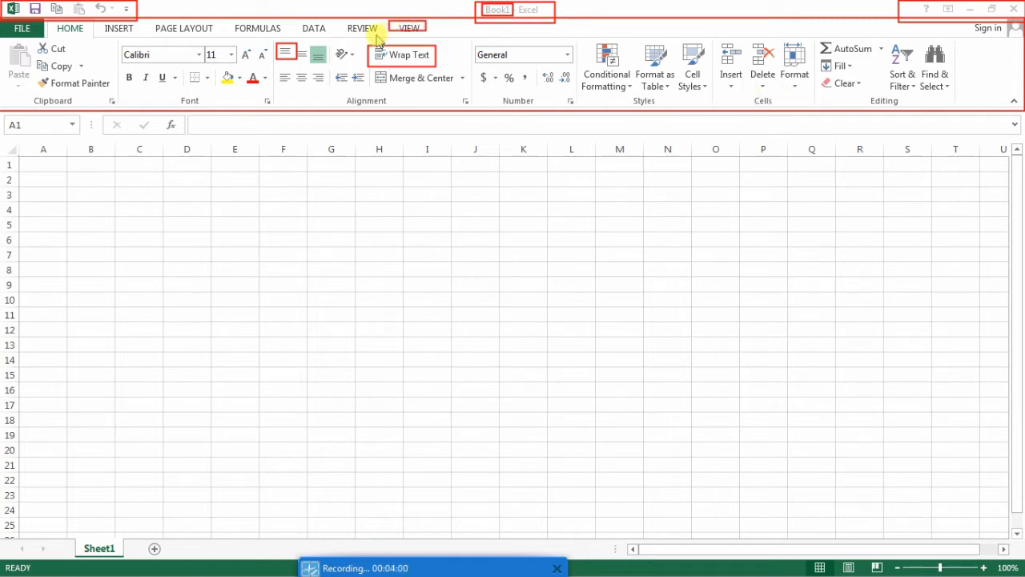
mouse_move(378, 35)
left_mouse_down()
mouse_move(338, 22)
mouse_move(169, 35)
mouse_move(147, 22)
left_mouse_up()
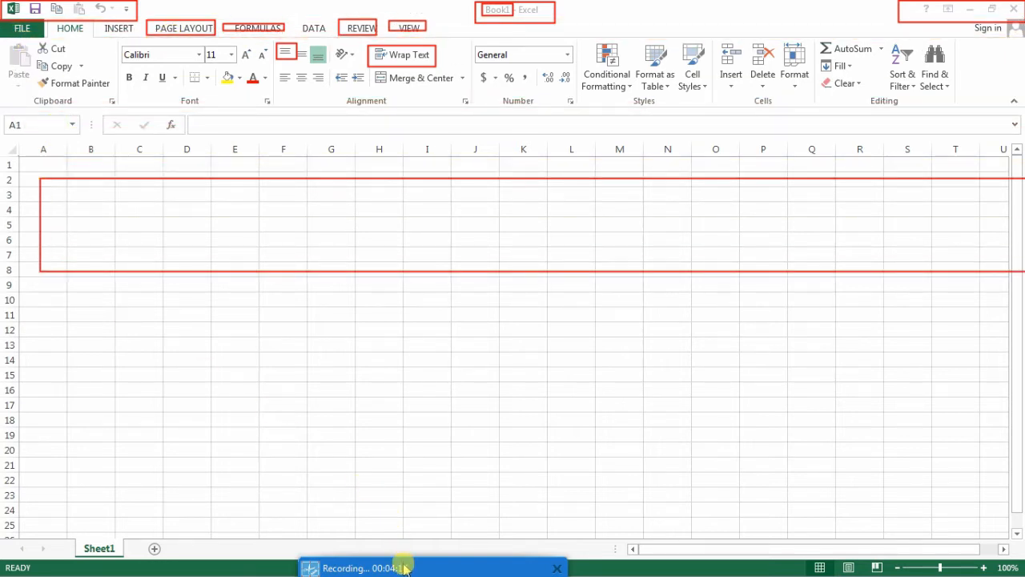
mouse_move(401, 564)
double_click(517, 548)
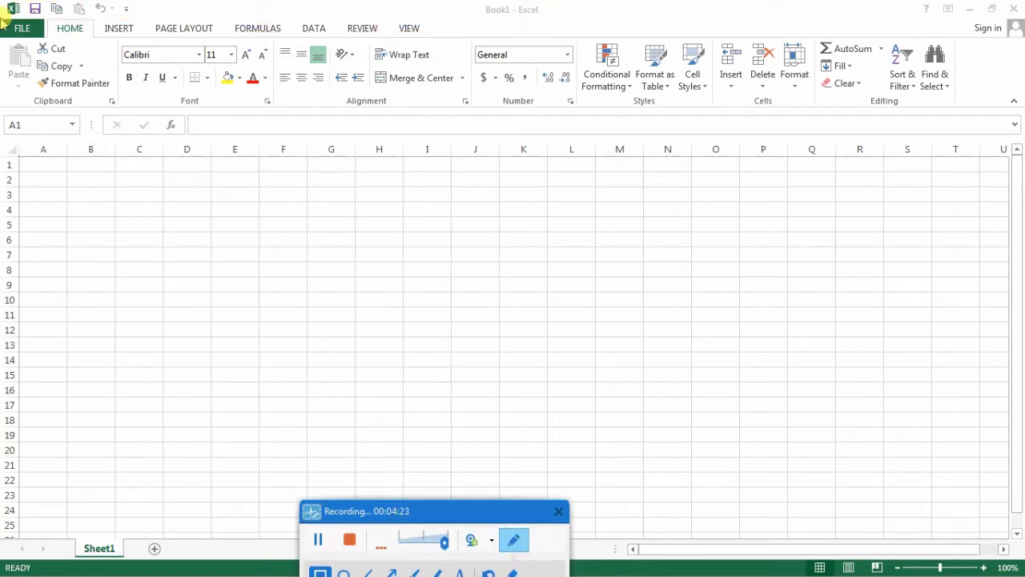
left_click_drag(2, 18, 429, 44)
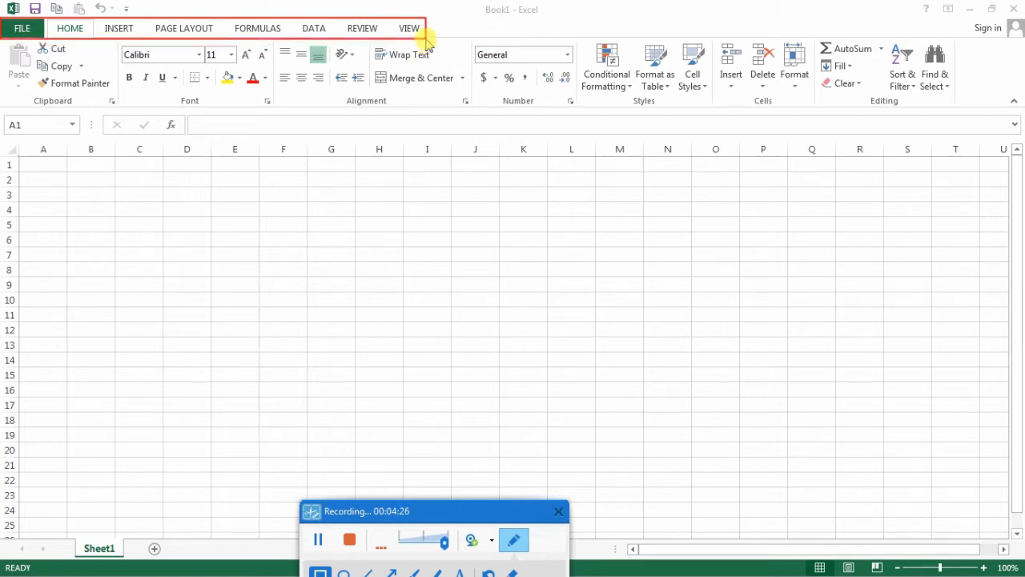
left_click(515, 540)
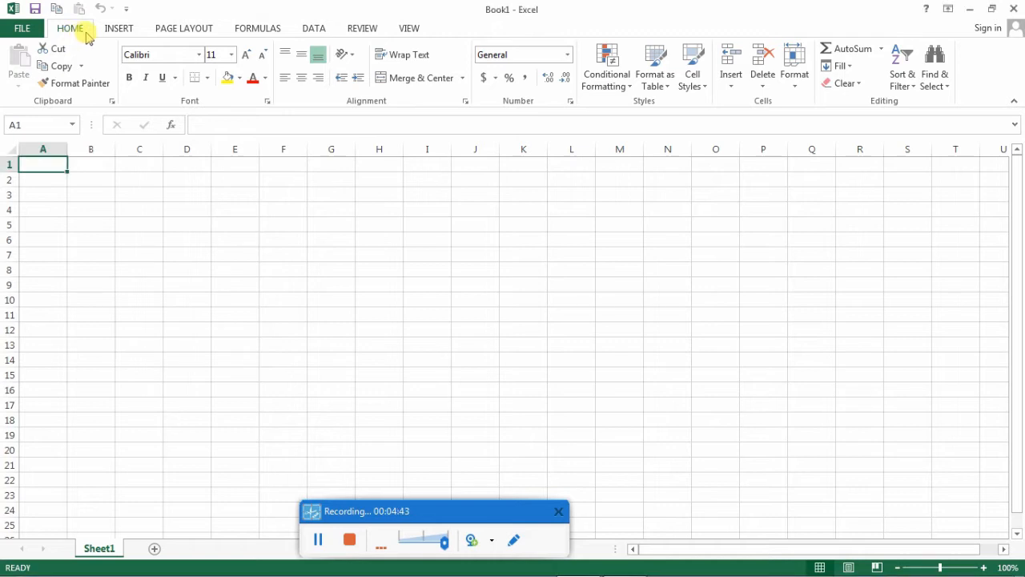
left_click(118, 30)
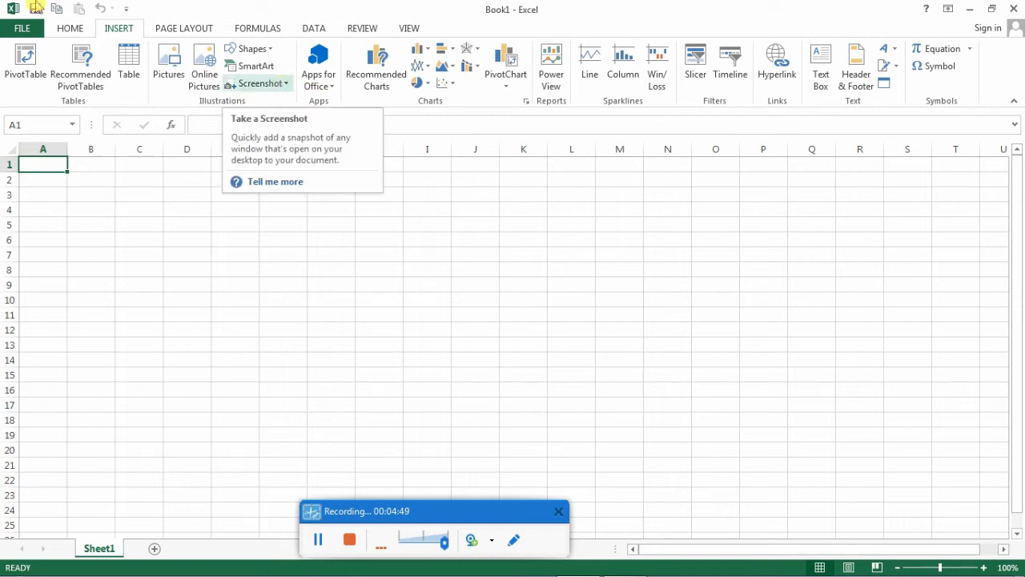
left_click(177, 32)
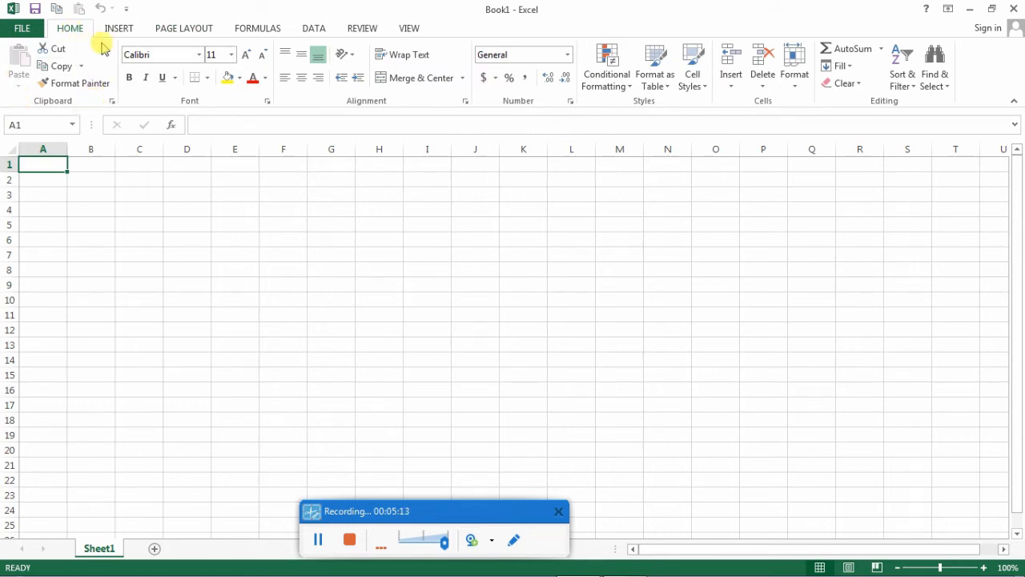
left_click(513, 538)
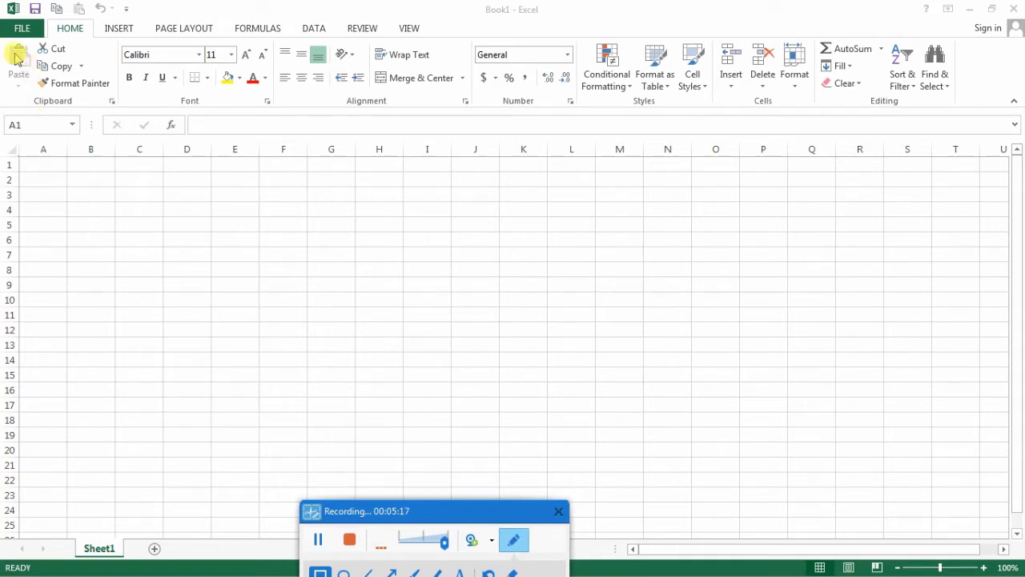
left_click_drag(1, 43, 119, 109)
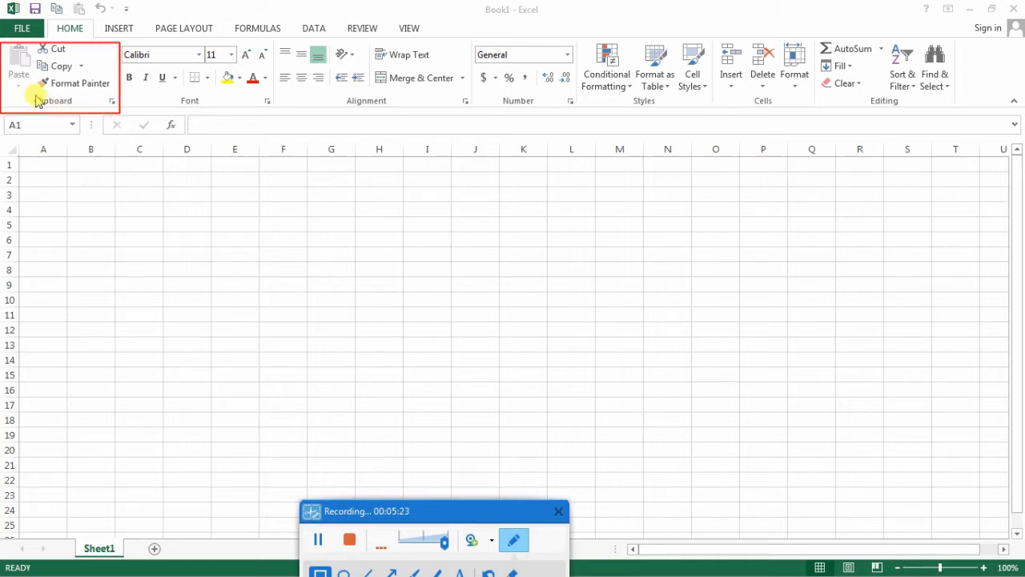
left_click_drag(35, 95, 75, 110)
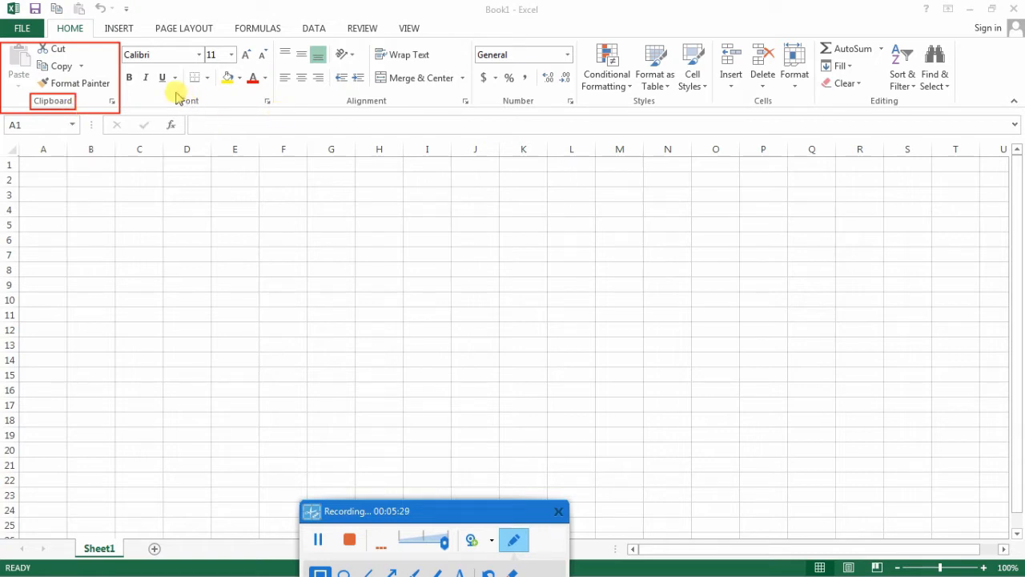
left_click_drag(176, 93, 205, 108)
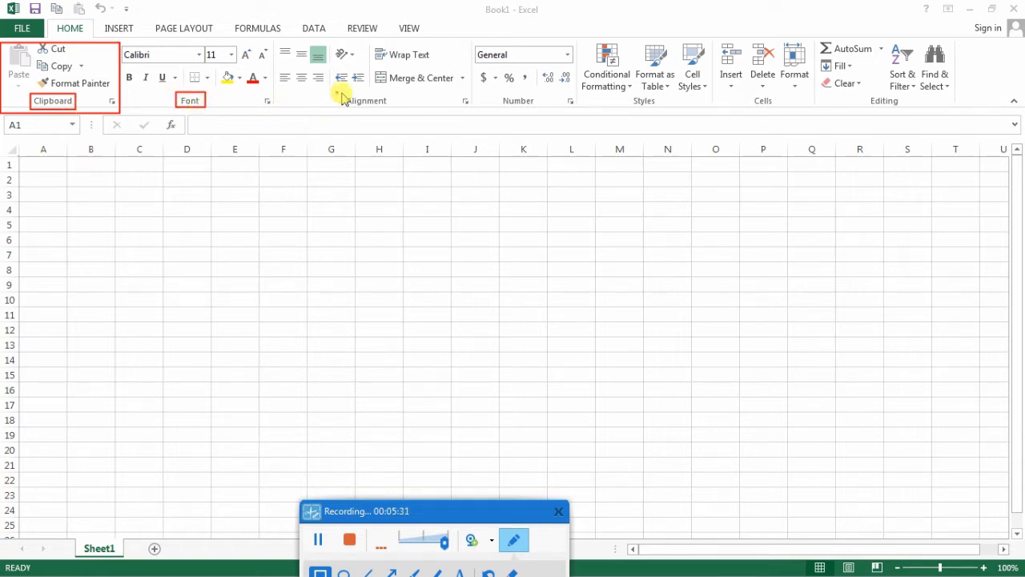
mouse_move(337, 93)
left_mouse_down()
mouse_move(412, 114)
mouse_move(389, 109)
left_mouse_up()
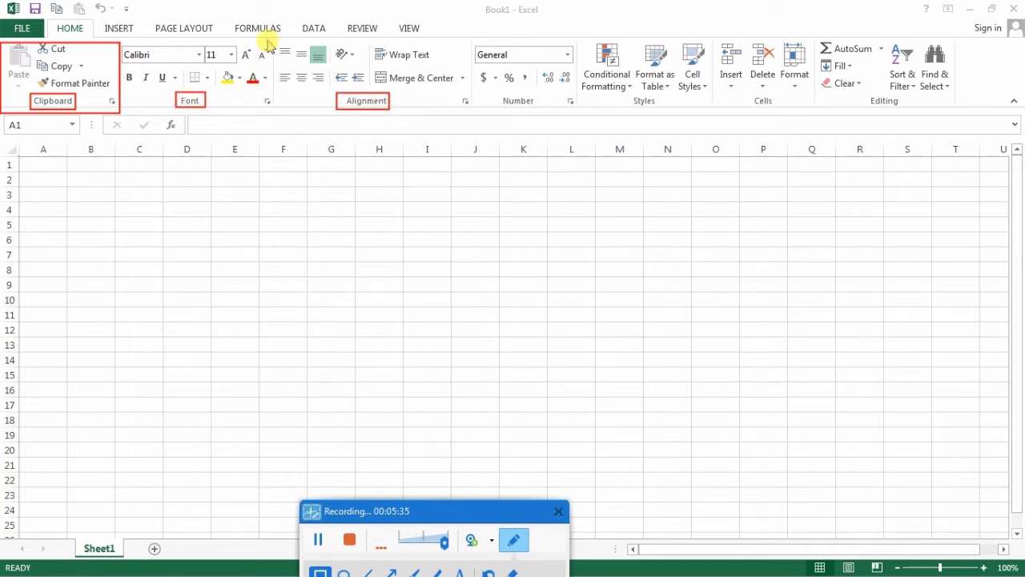
left_click_drag(268, 42, 278, 106)
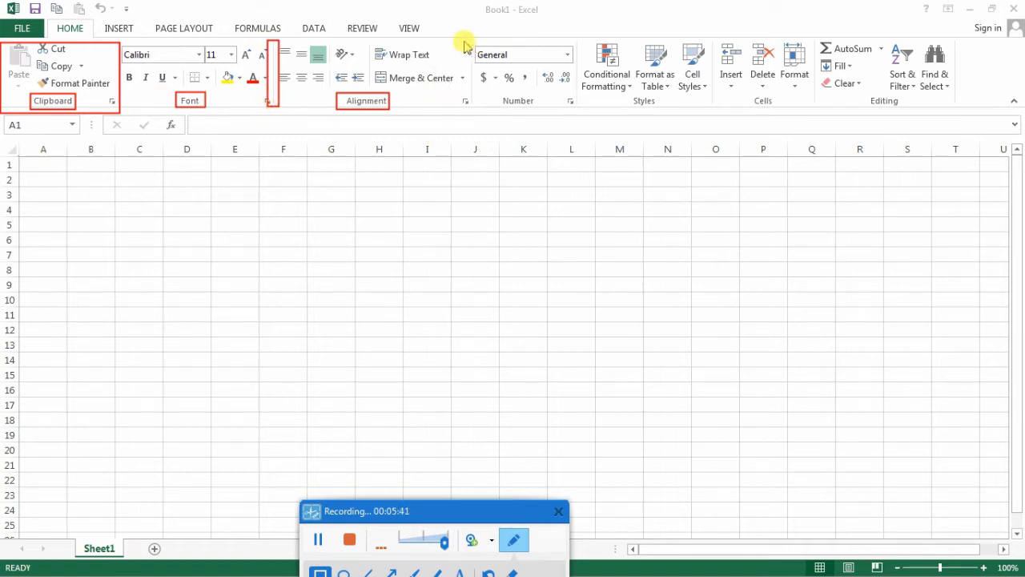
left_click_drag(464, 43, 479, 113)
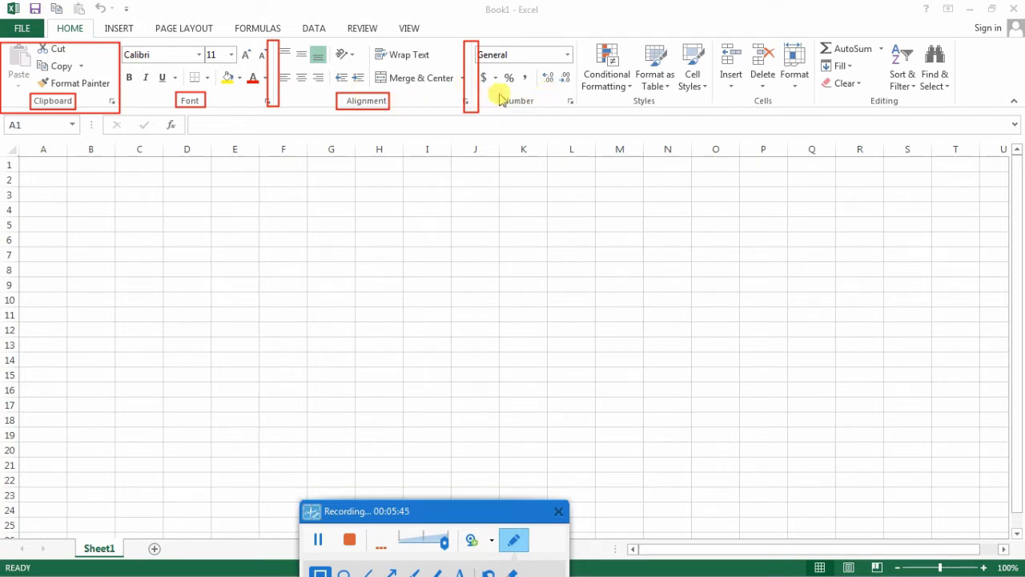
left_click_drag(499, 92, 536, 114)
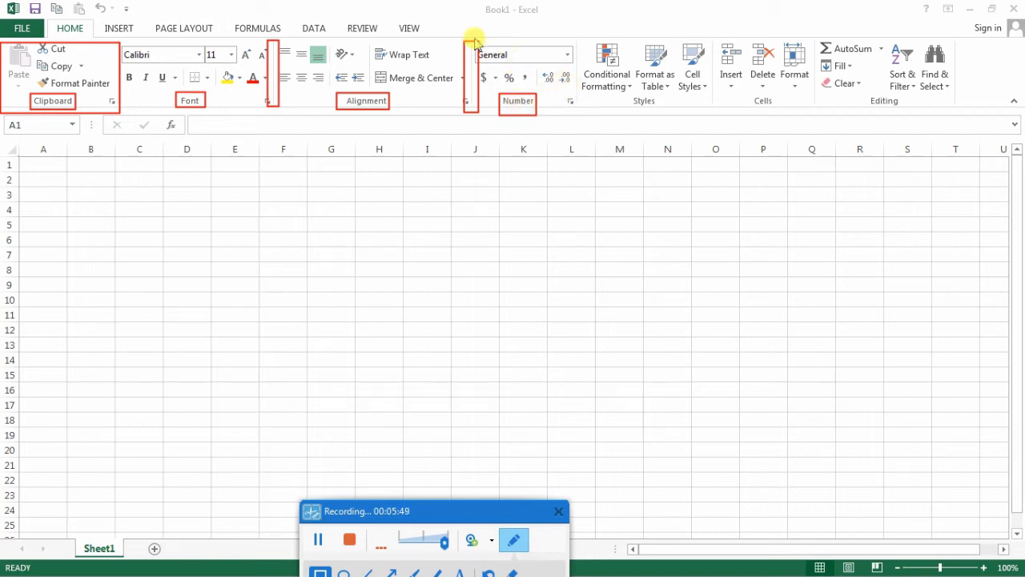
mouse_move(472, 38)
left_mouse_down()
mouse_move(535, 112)
mouse_move(578, 117)
left_mouse_up()
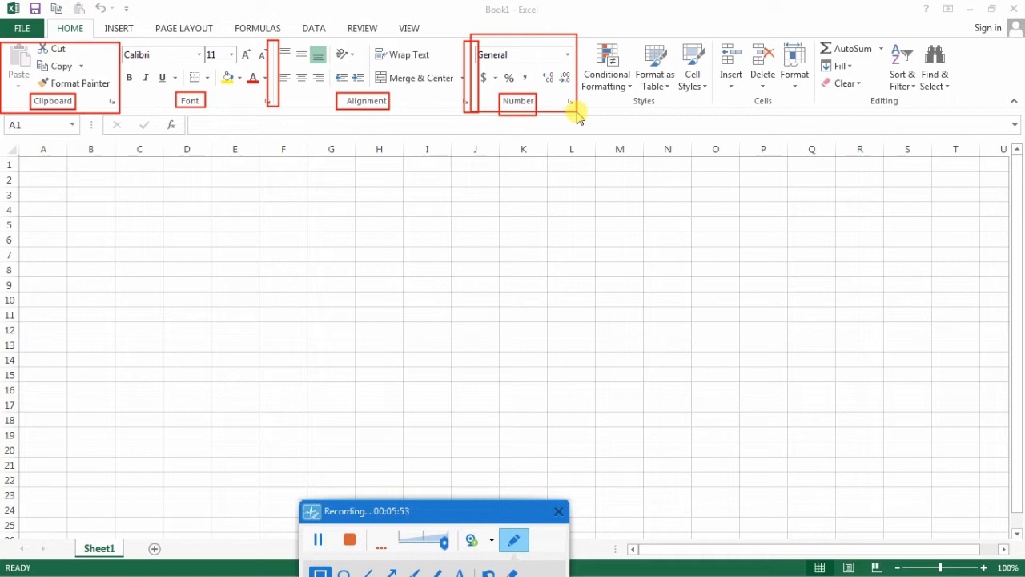
left_click(503, 539)
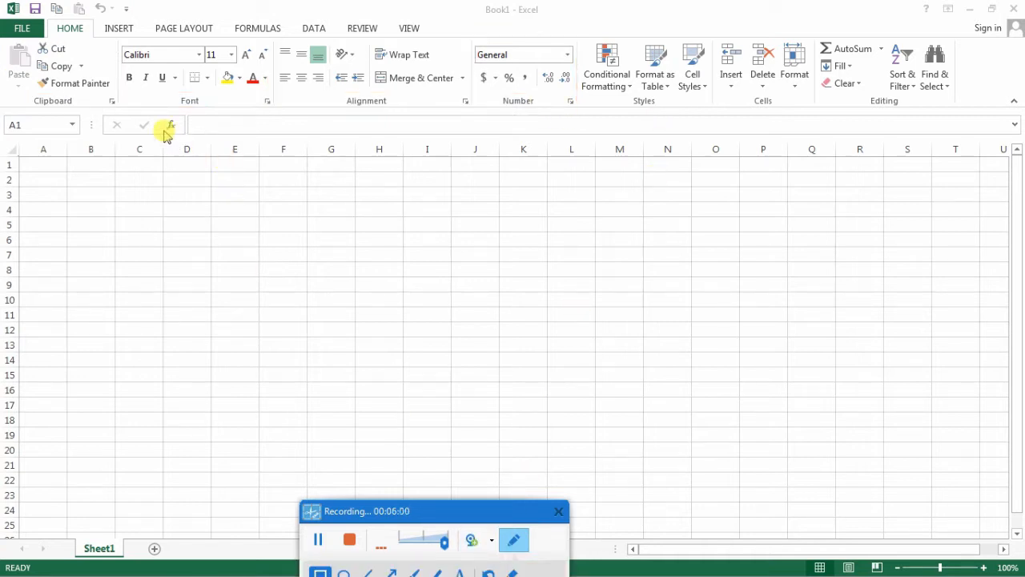
mouse_move(103, 116)
left_mouse_down()
mouse_move(524, 165)
mouse_move(934, 163)
mouse_move(1018, 137)
left_mouse_up()
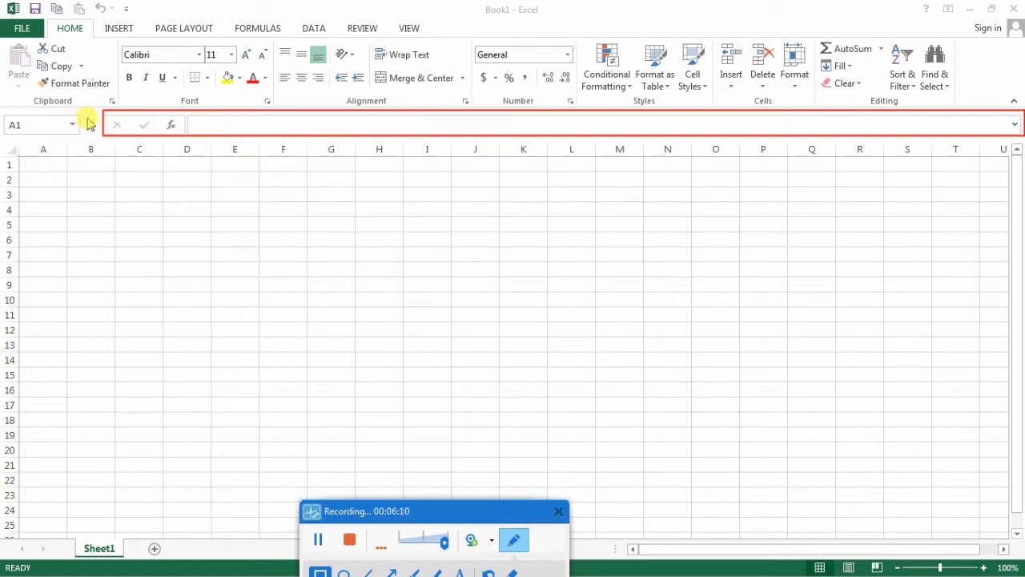
mouse_move(83, 113)
left_mouse_down()
mouse_move(71, 160)
mouse_move(1, 141)
left_mouse_up()
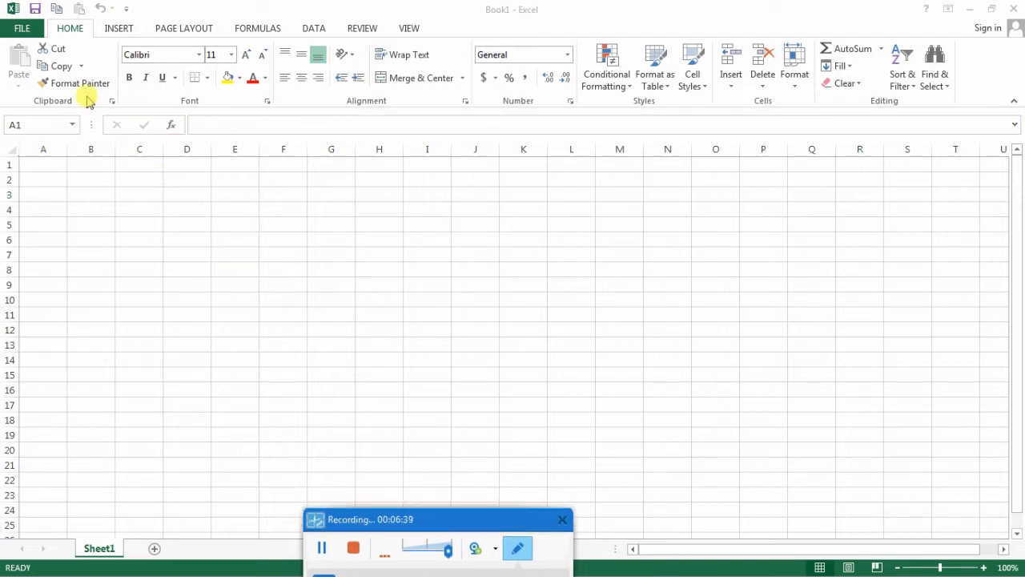
mouse_move(4, 5)
left_mouse_down()
mouse_move(132, 10)
mouse_move(138, 19)
left_mouse_up()
left_click_drag(467, 3, 552, 19)
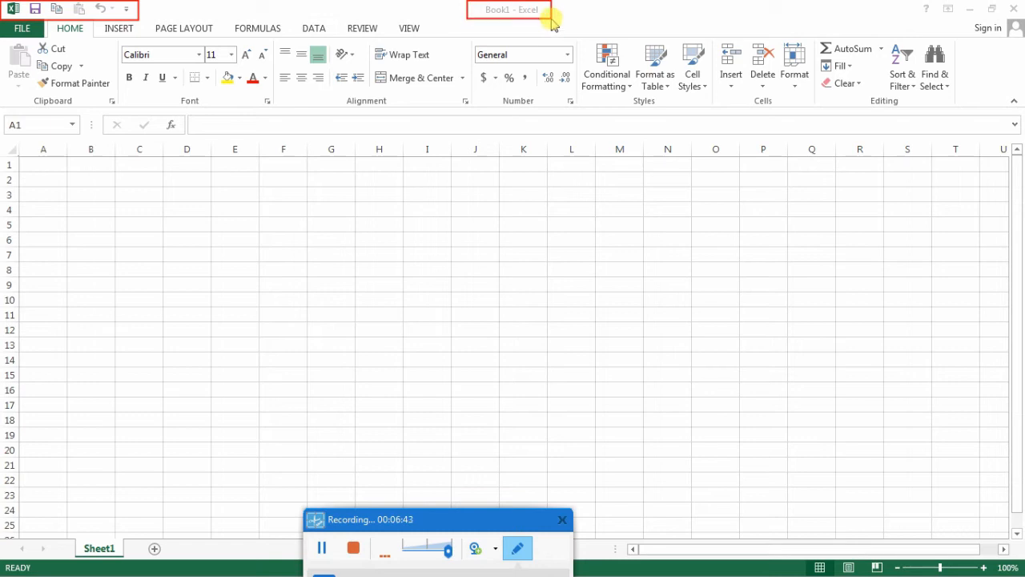
left_click_drag(905, 2, 1024, 19)
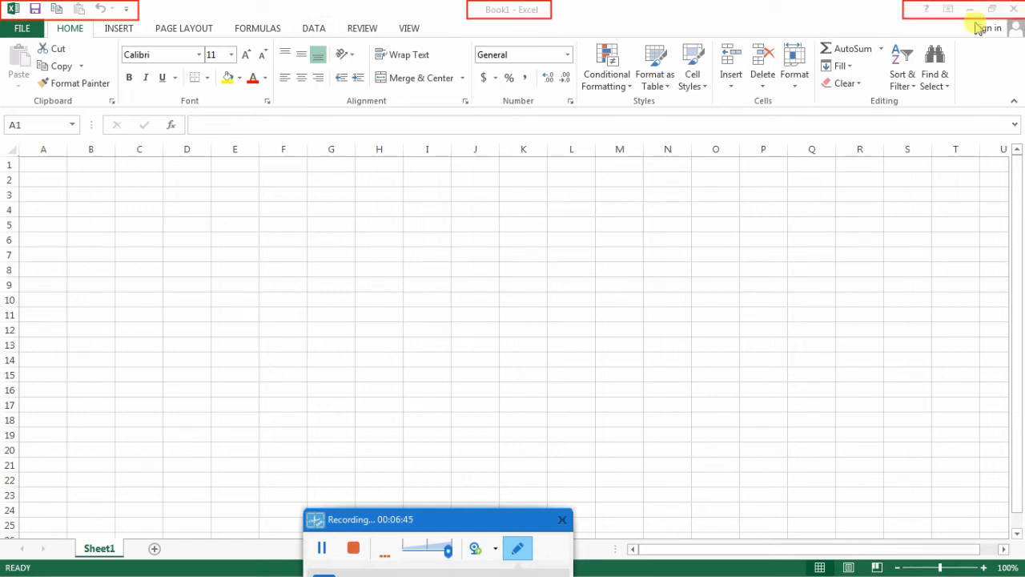
mouse_move(425, 27)
left_mouse_down()
mouse_move(368, 46)
mouse_move(14, 45)
left_mouse_up()
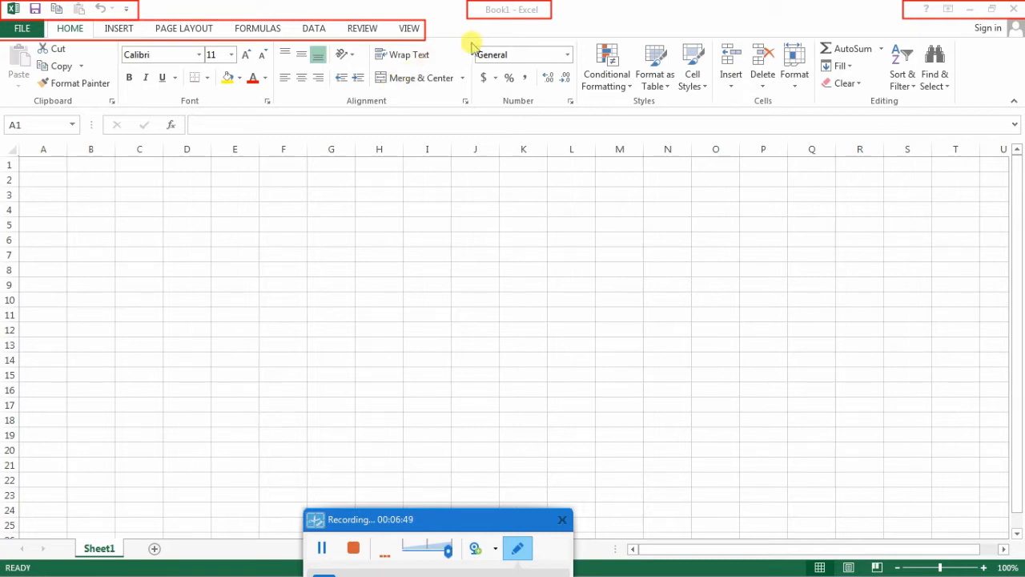
left_click_drag(471, 44, 580, 116)
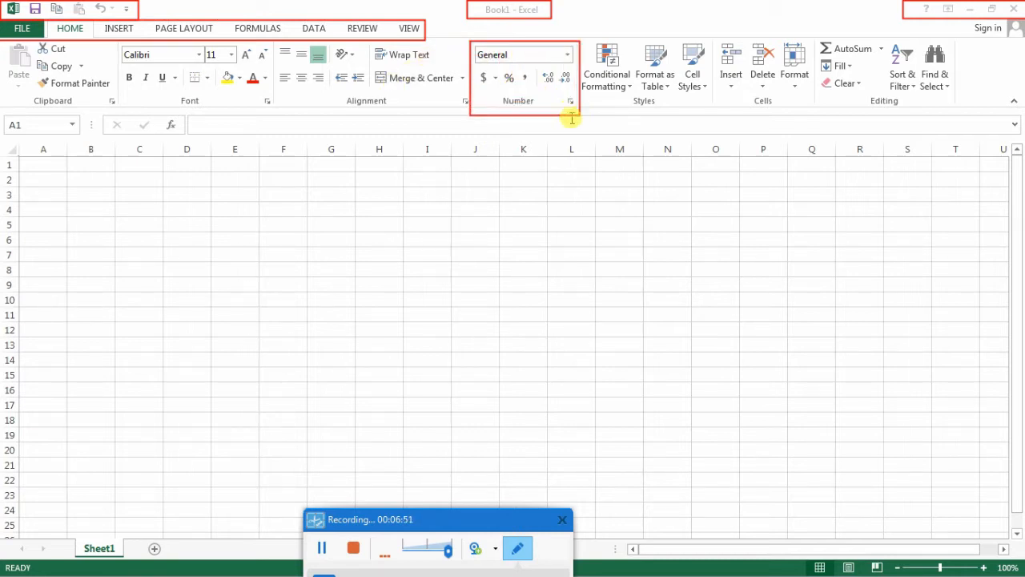
left_click_drag(501, 92, 537, 110)
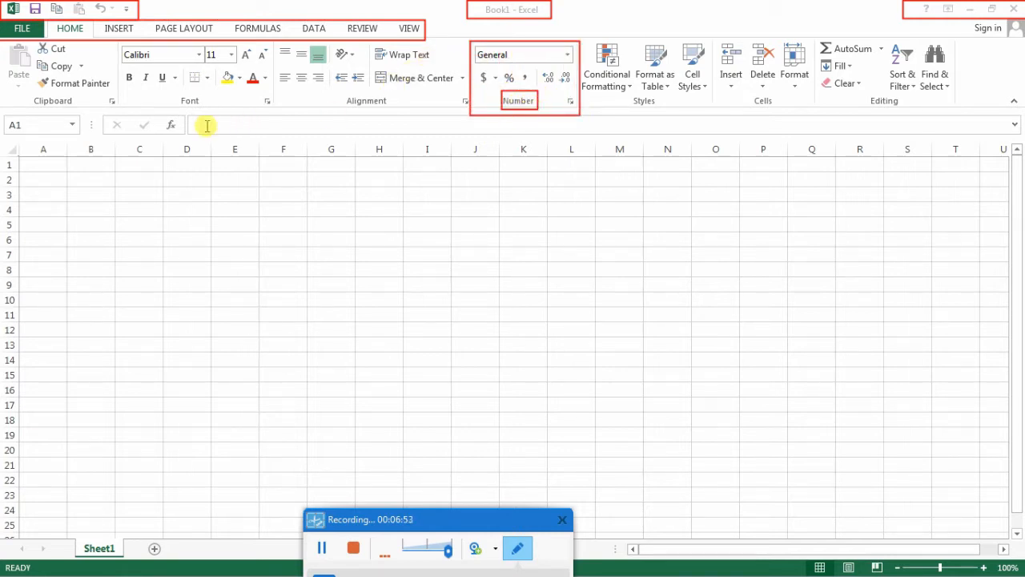
mouse_move(96, 114)
left_mouse_down()
mouse_move(210, 147)
mouse_move(787, 165)
mouse_move(1022, 136)
left_mouse_up()
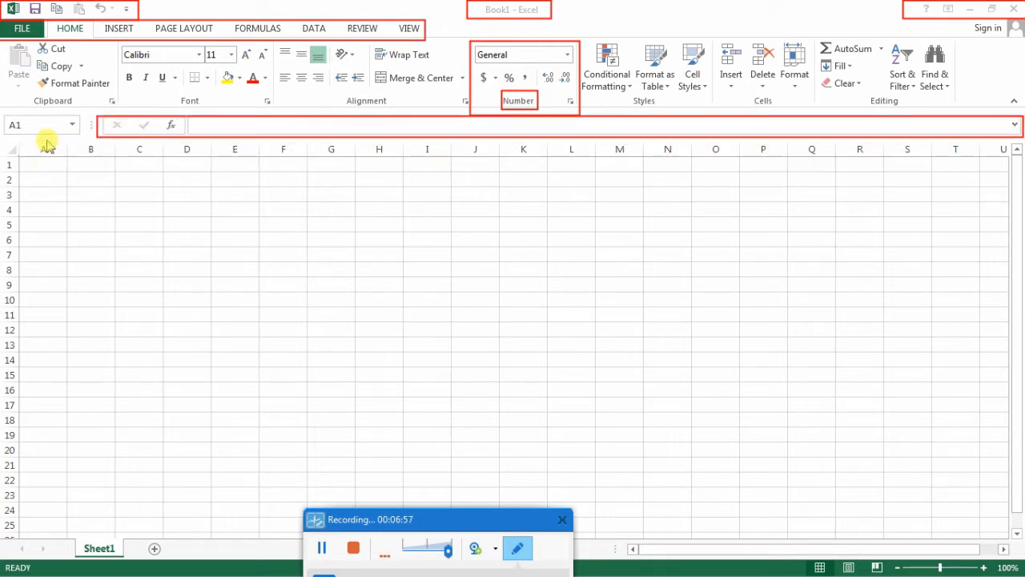
mouse_move(81, 113)
left_mouse_down()
mouse_move(52, 137)
mouse_move(4, 140)
left_mouse_up()
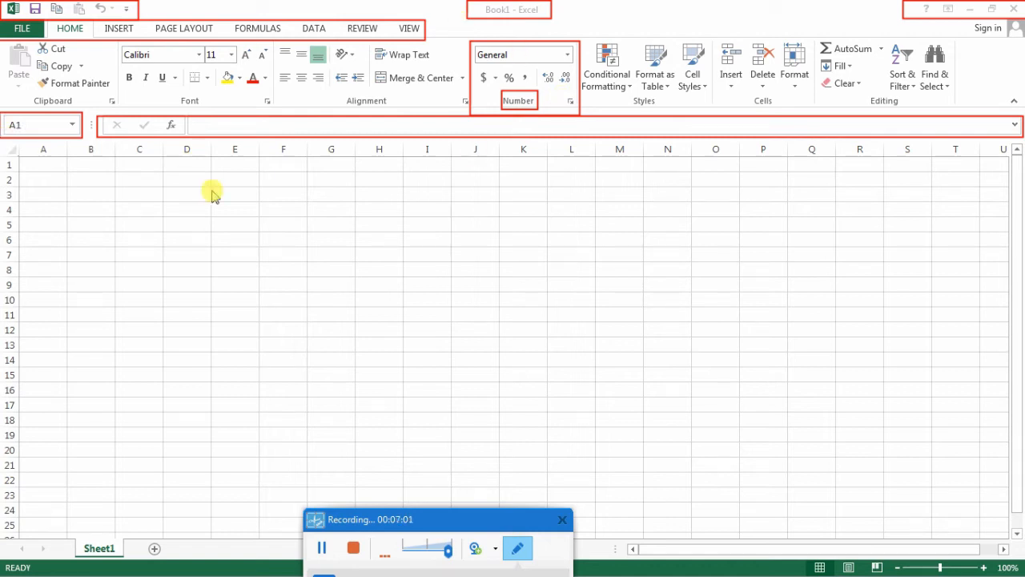
left_click(517, 547)
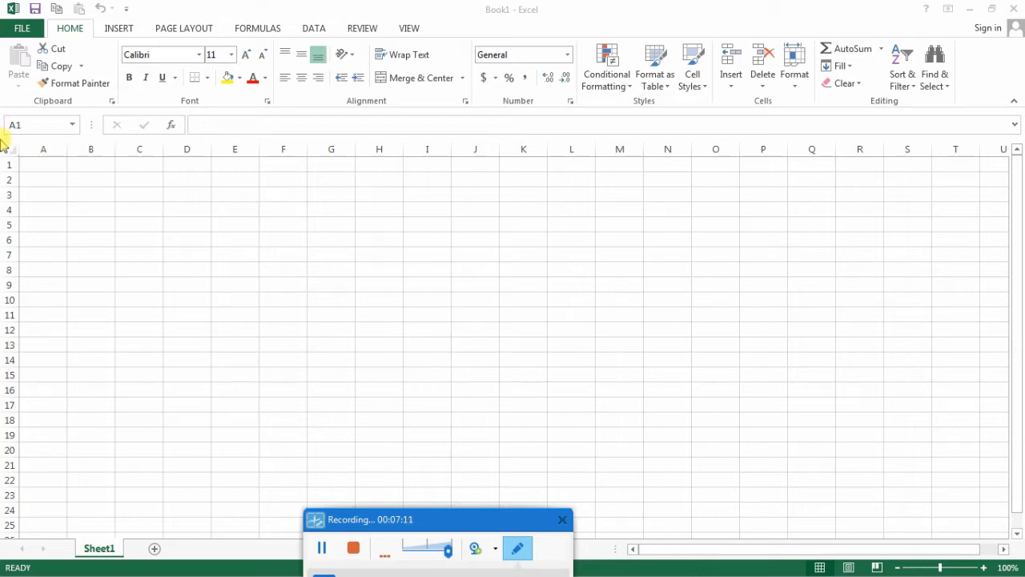
mouse_move(3, 142)
left_mouse_down()
mouse_move(160, 264)
mouse_move(860, 472)
mouse_move(1017, 549)
left_mouse_up()
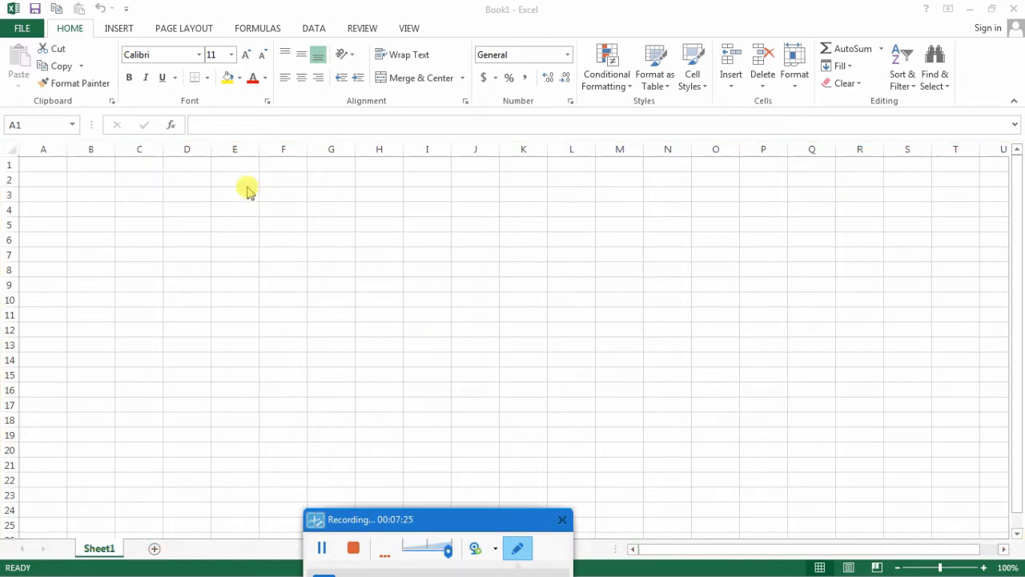
- Draw red boxes around column headers A, B, C and E and row headers 1, 3, 4, 7 and 11 to 13
mouse_move(40, 143)
left_mouse_down()
mouse_move(60, 156)
mouse_move(144, 154)
left_mouse_up()
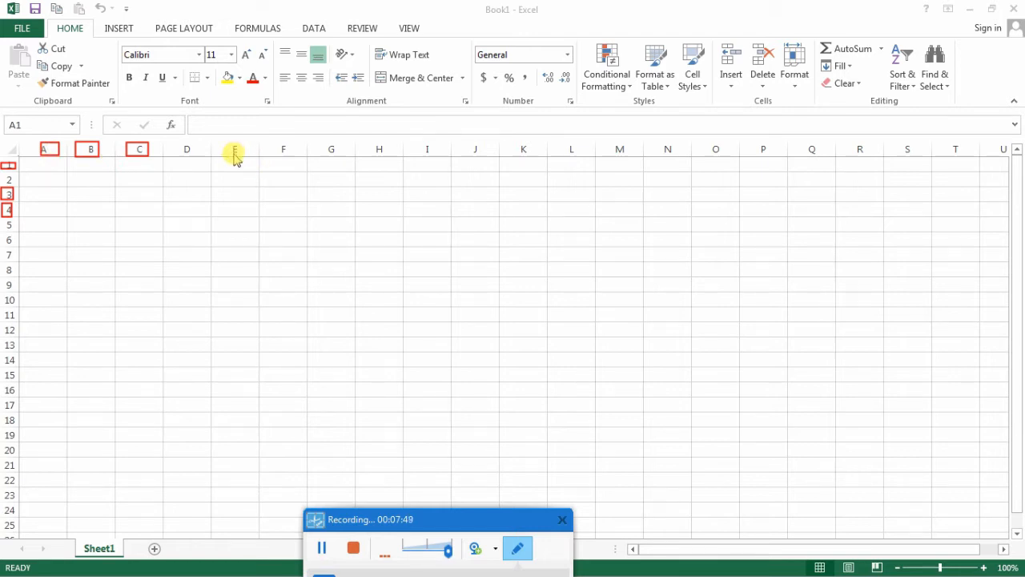
left_click_drag(230, 145, 241, 160)
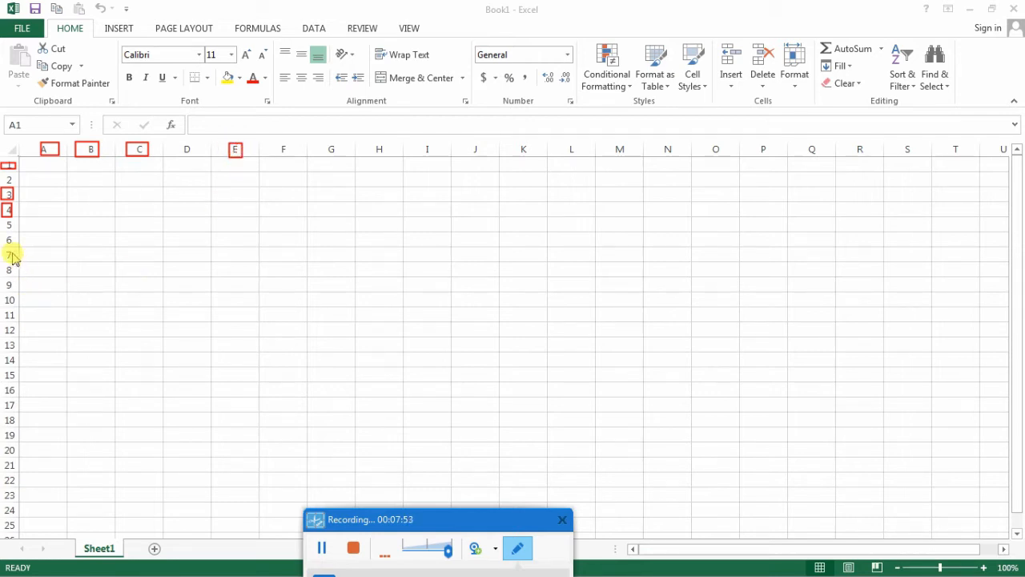
left_click_drag(2, 247, 14, 267)
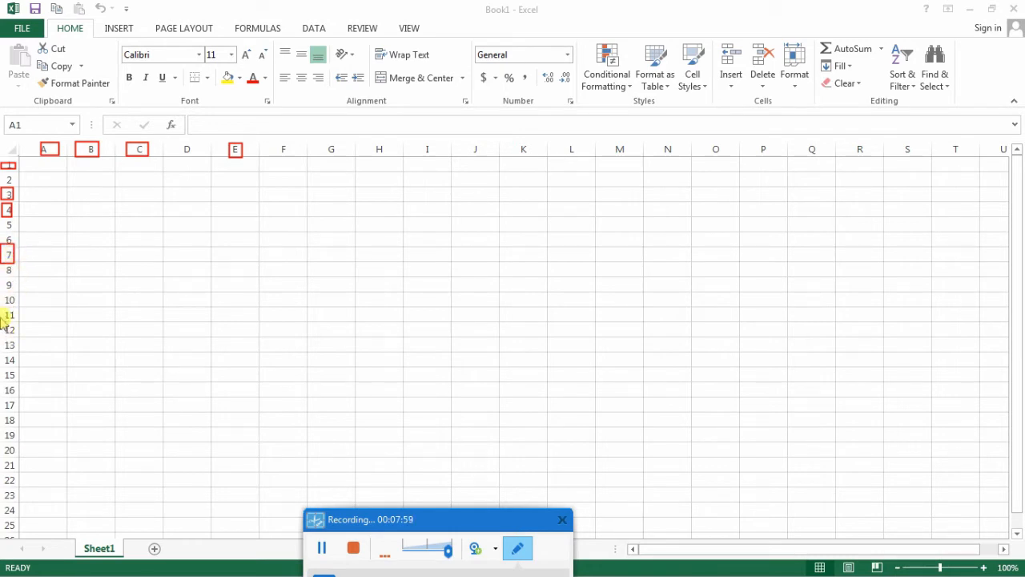
left_click_drag(3, 307, 15, 351)
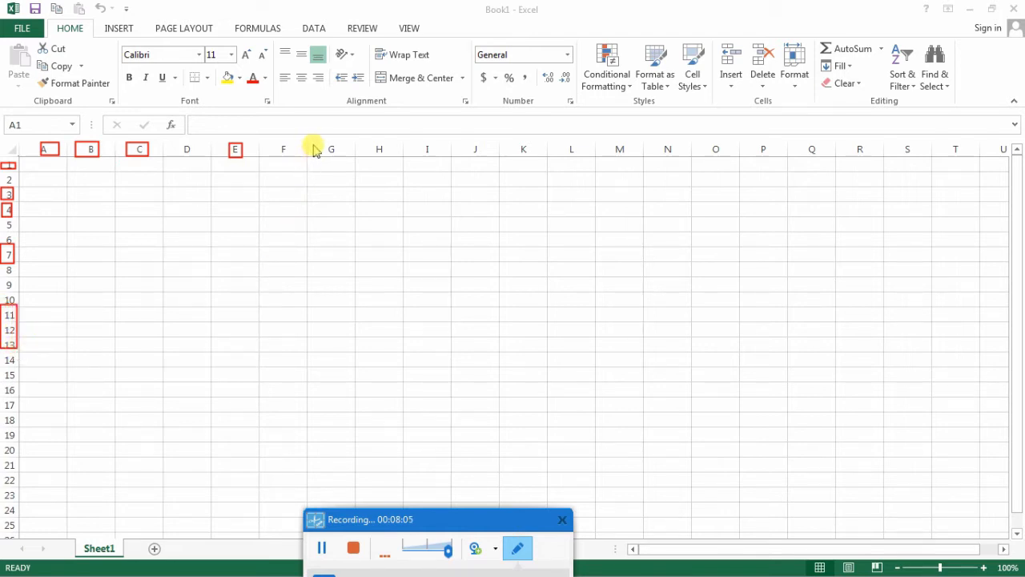
- Outline column G, row 9 and their intersection in red, and draw an arrow pointing to cell G9
mouse_move(313, 145)
left_mouse_down()
mouse_move(337, 251)
mouse_move(349, 485)
left_mouse_up()
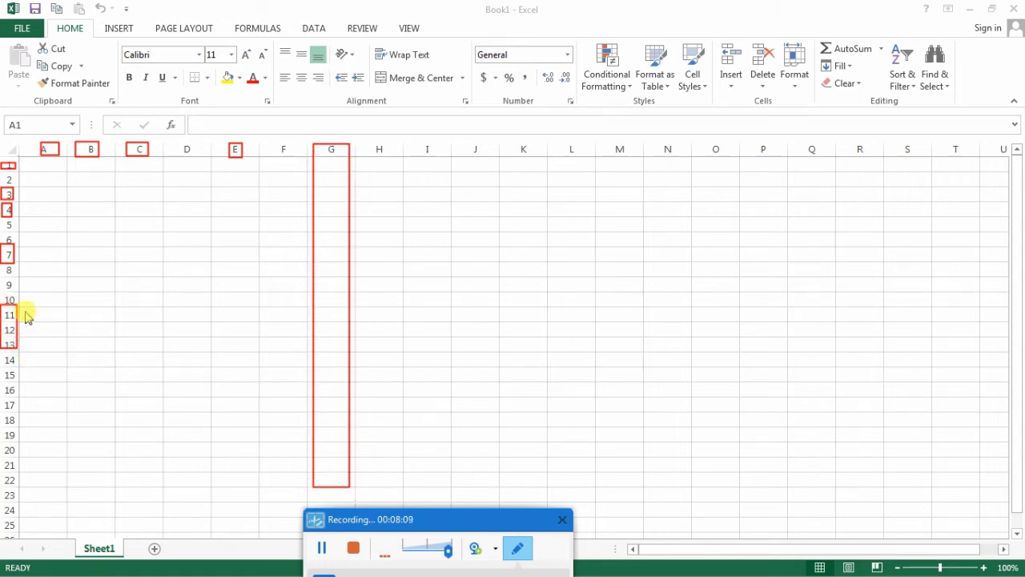
mouse_move(9, 282)
left_mouse_down()
mouse_move(366, 305)
mouse_move(785, 294)
left_mouse_up()
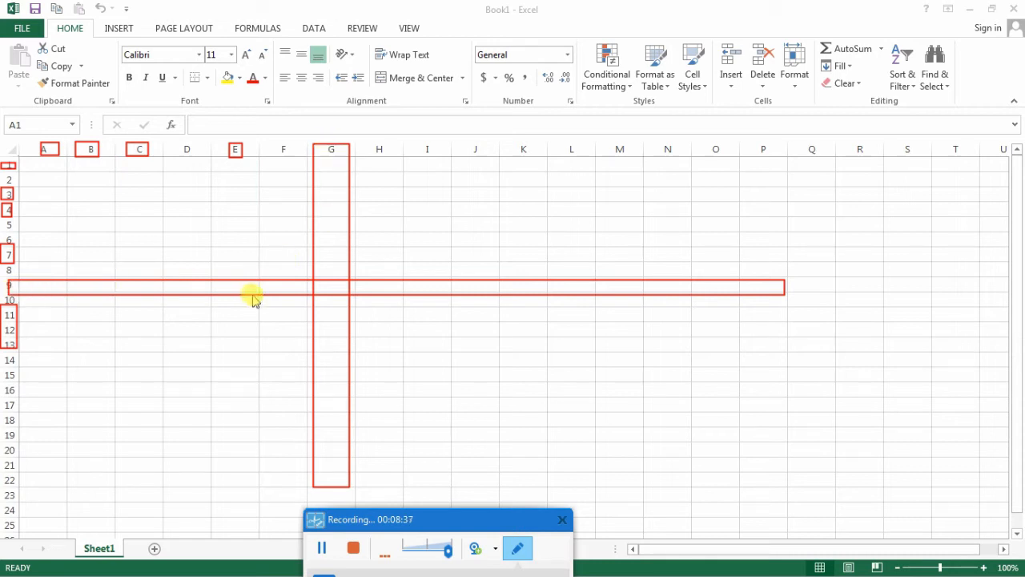
left_click_drag(300, 268, 362, 313)
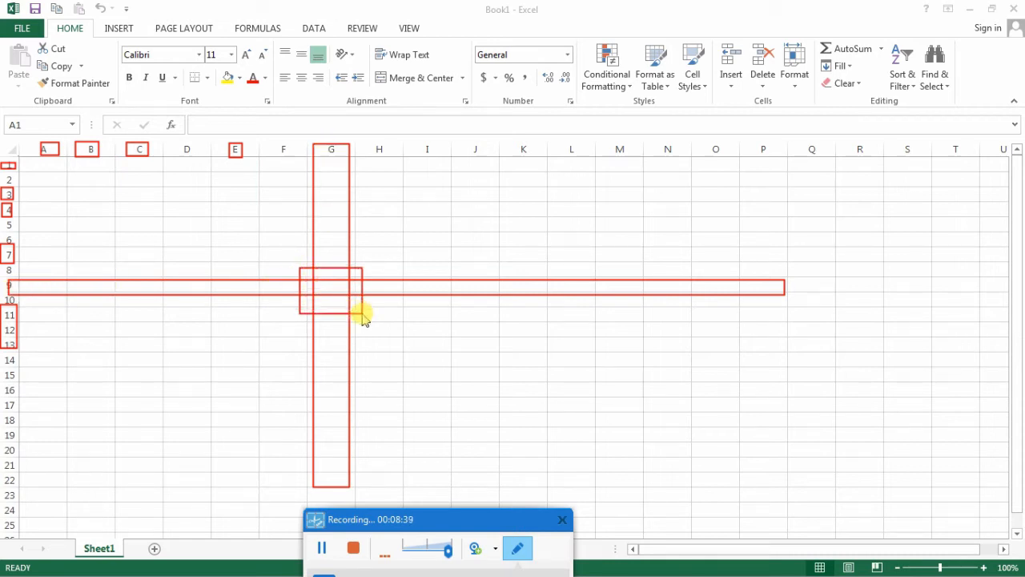
left_click_drag(365, 516, 366, 487)
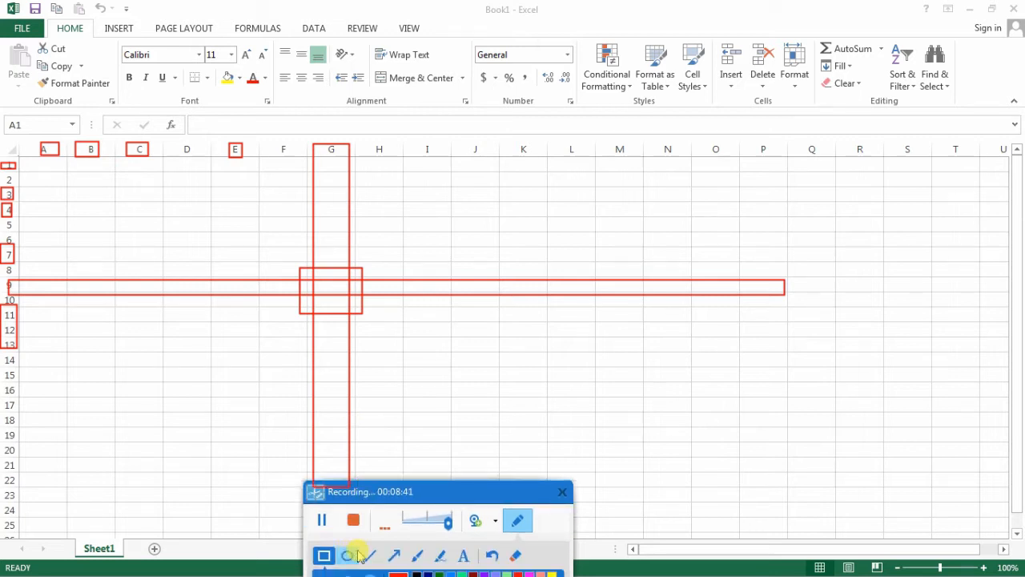
left_click(392, 556)
mouse_move(250, 409)
left_mouse_down()
mouse_move(332, 295)
mouse_move(323, 284)
left_mouse_up()
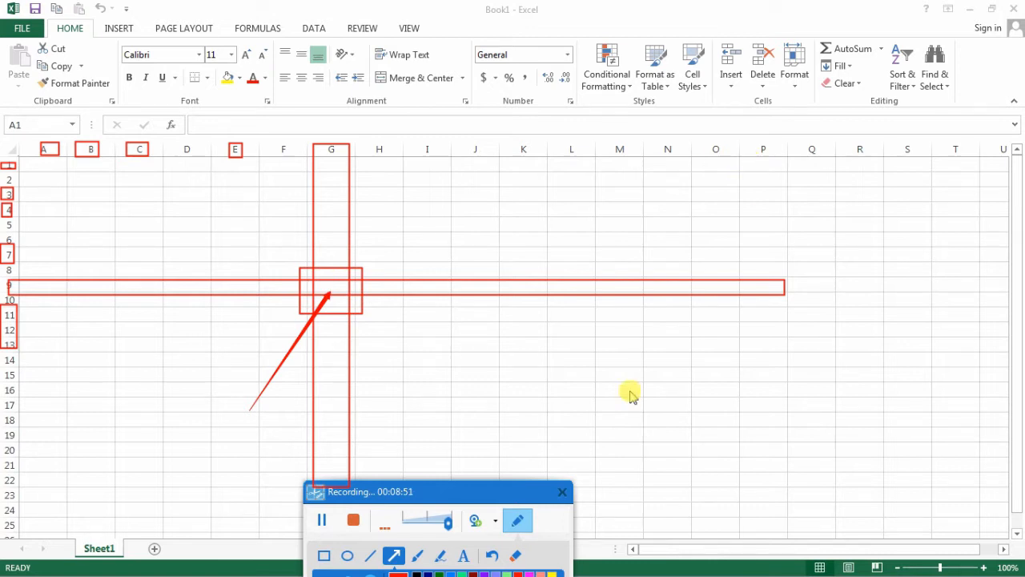
- Draw red rectangles around cells in rows 1 to 4 of columns Q and R, and clear all annotations to leave drawing mode
left_click(323, 555)
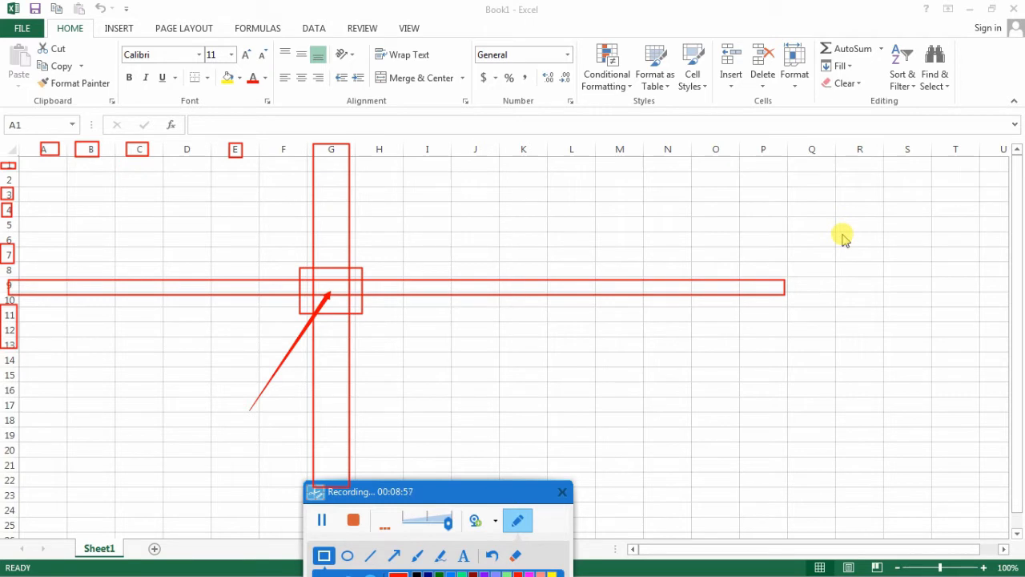
mouse_move(788, 173)
left_mouse_down()
mouse_move(833, 186)
mouse_move(829, 216)
left_mouse_up()
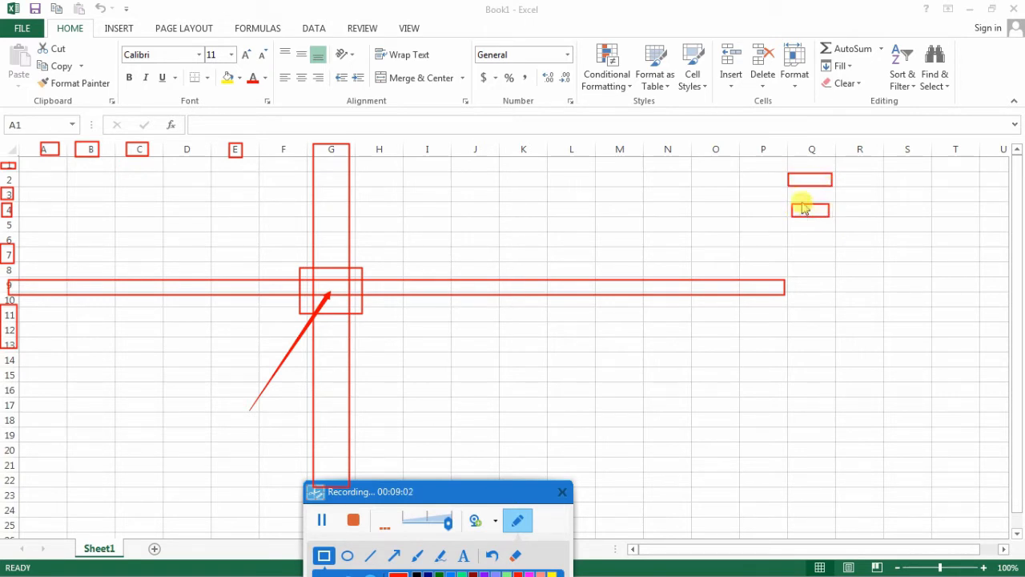
mouse_move(791, 188)
left_mouse_down()
mouse_move(806, 197)
mouse_move(788, 177)
mouse_move(826, 199)
left_mouse_up()
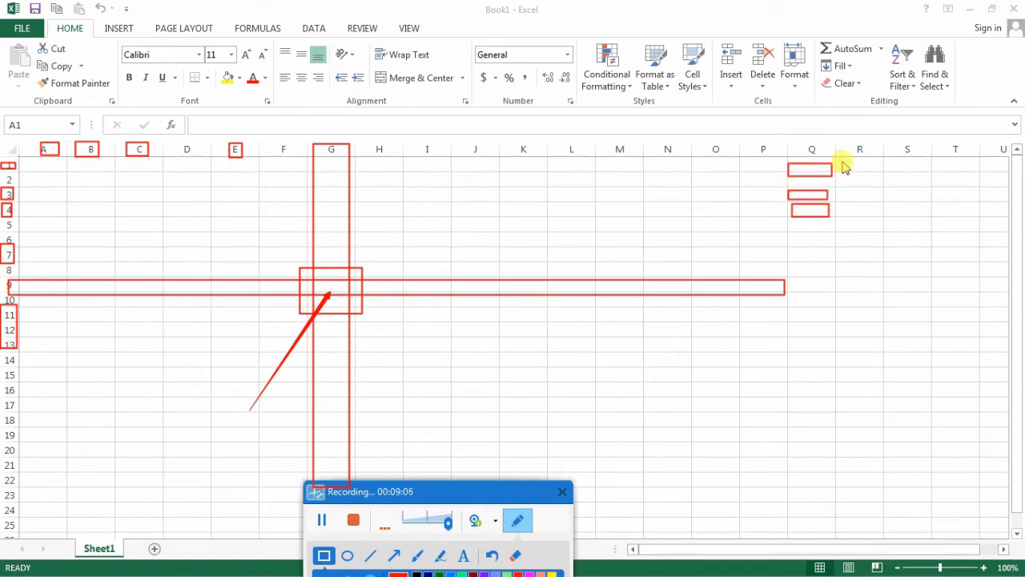
left_click_drag(842, 161, 877, 167)
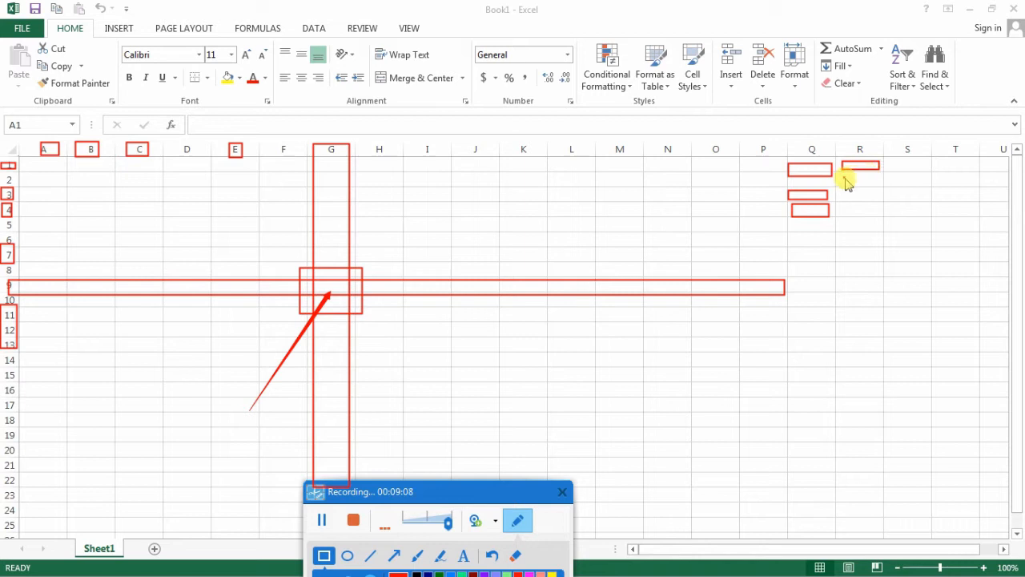
mouse_move(843, 177)
left_mouse_down()
mouse_move(881, 184)
mouse_move(884, 217)
left_mouse_up()
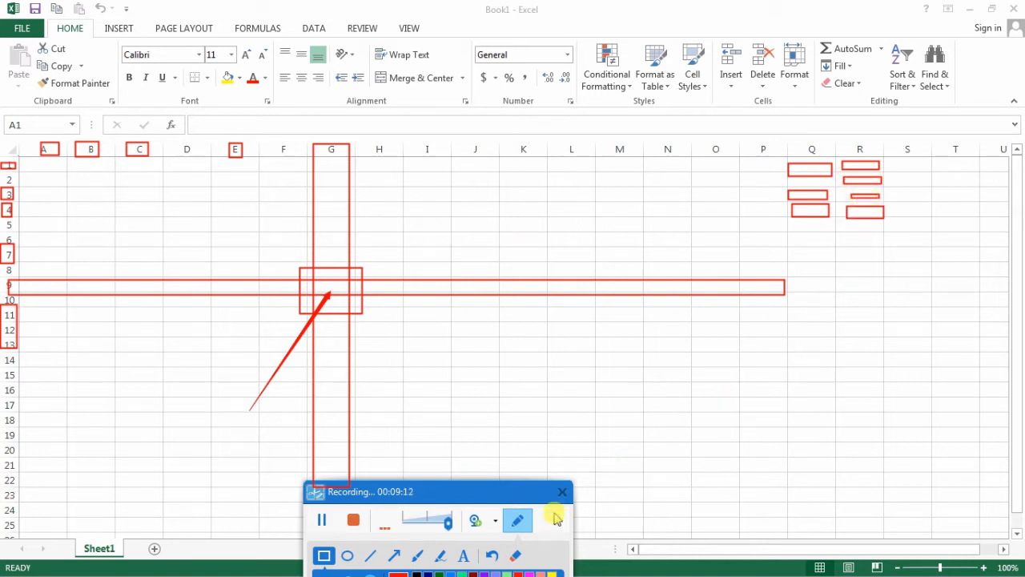
left_click(515, 556)
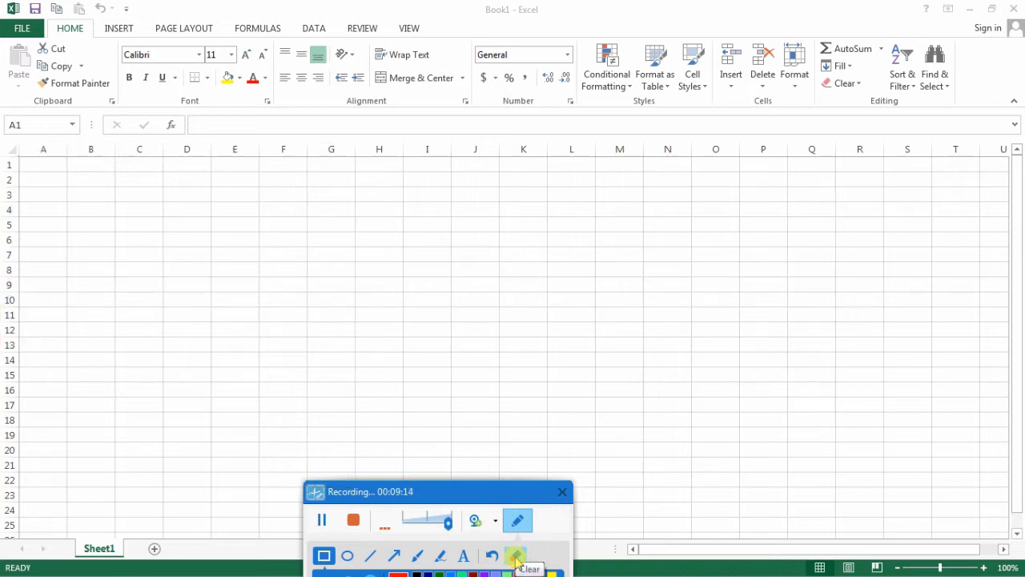
left_click(517, 521)
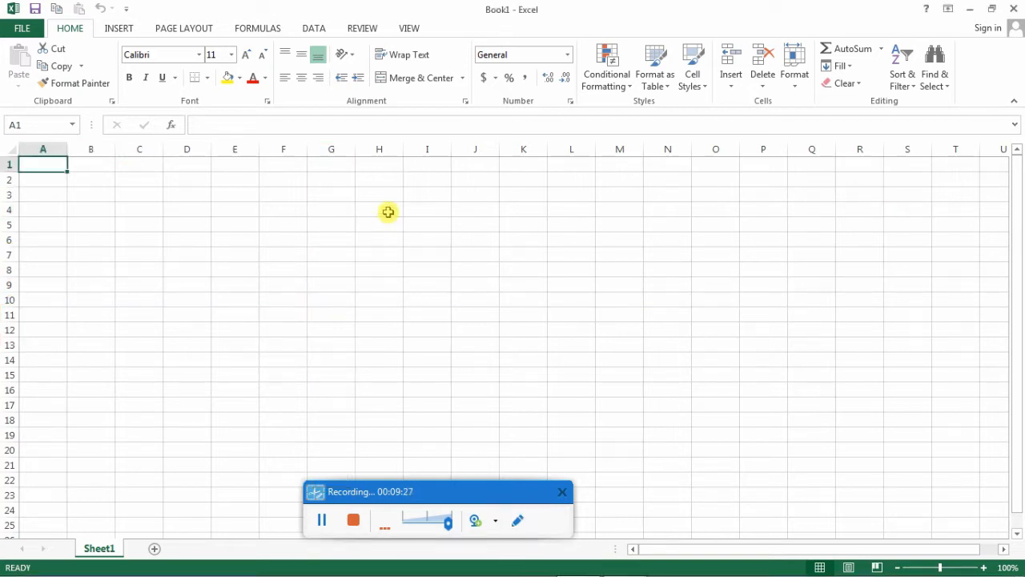
- Select cells H4, K3 and G10 one after another and check each cell's address in the Name Box
left_click(387, 211)
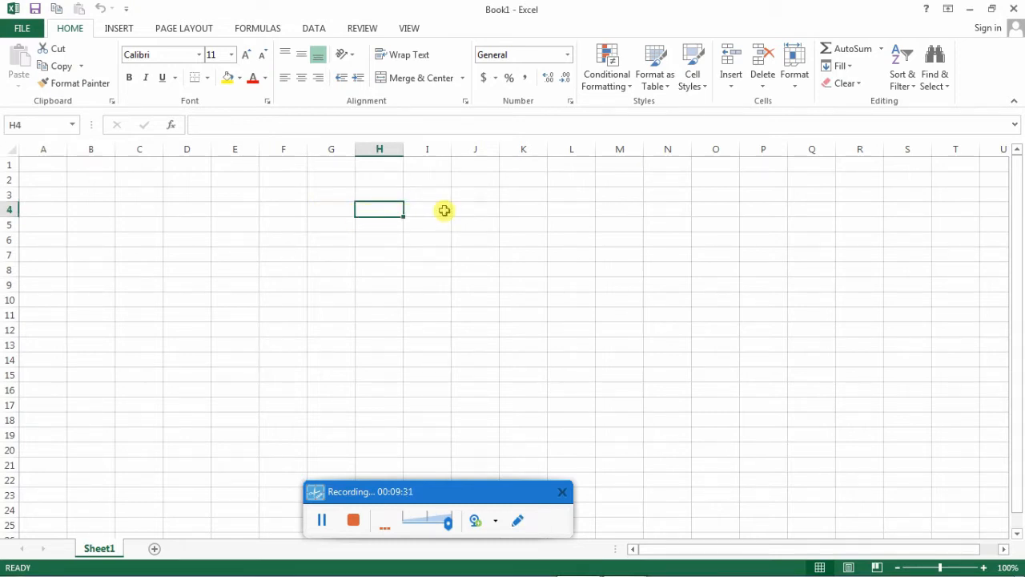
left_click(534, 192)
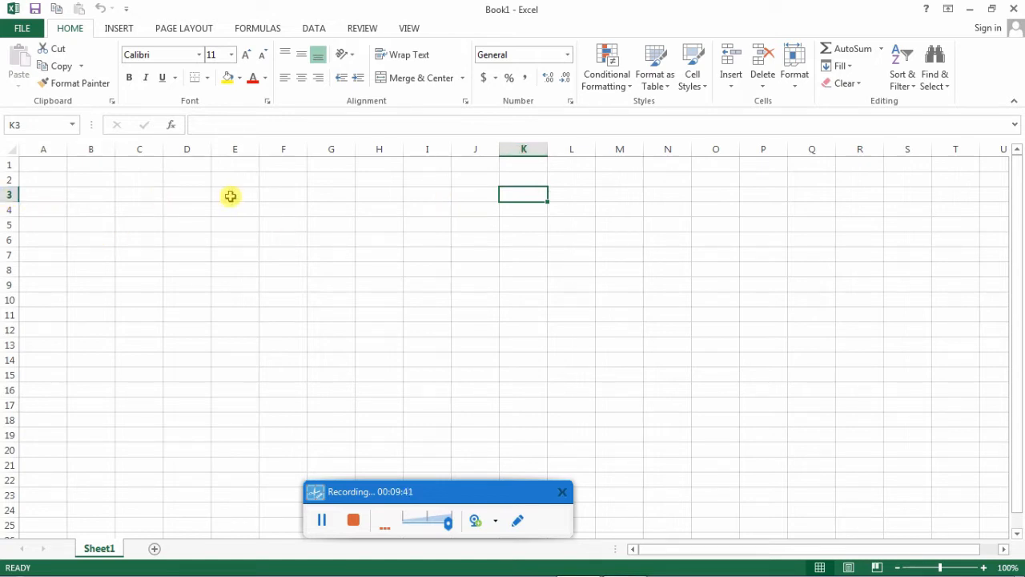
left_click(4, 126)
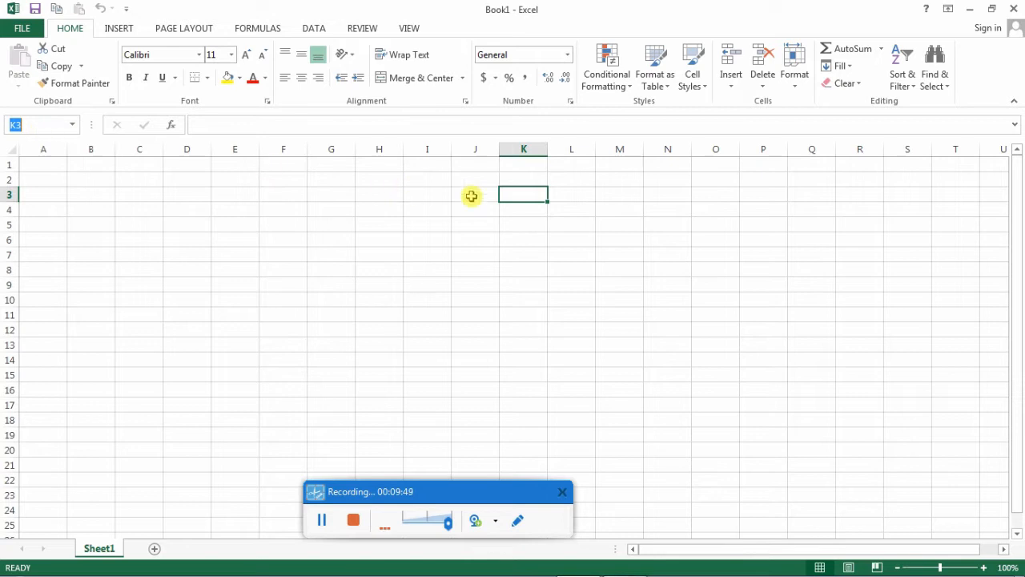
left_click(522, 194)
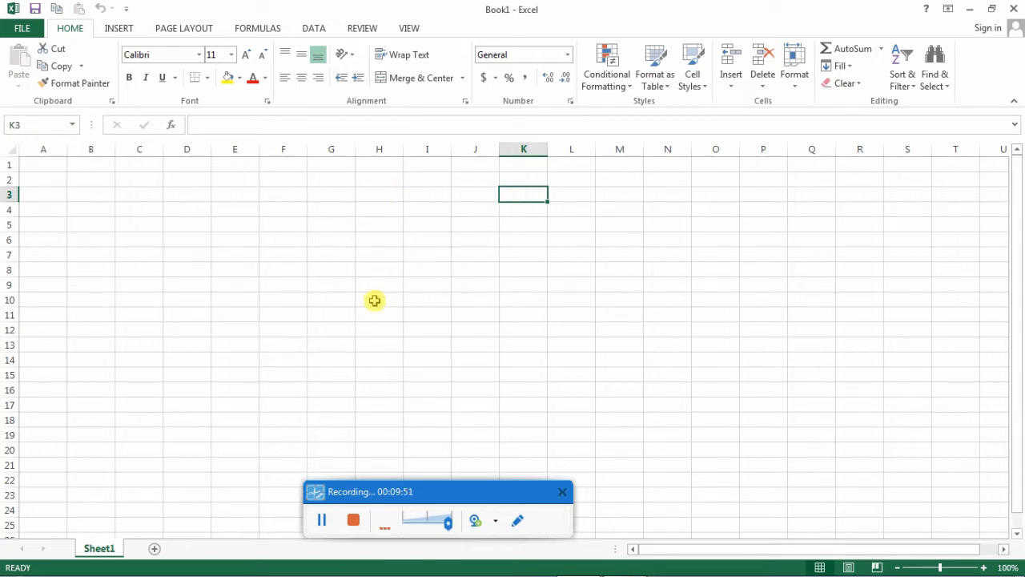
left_click(335, 302)
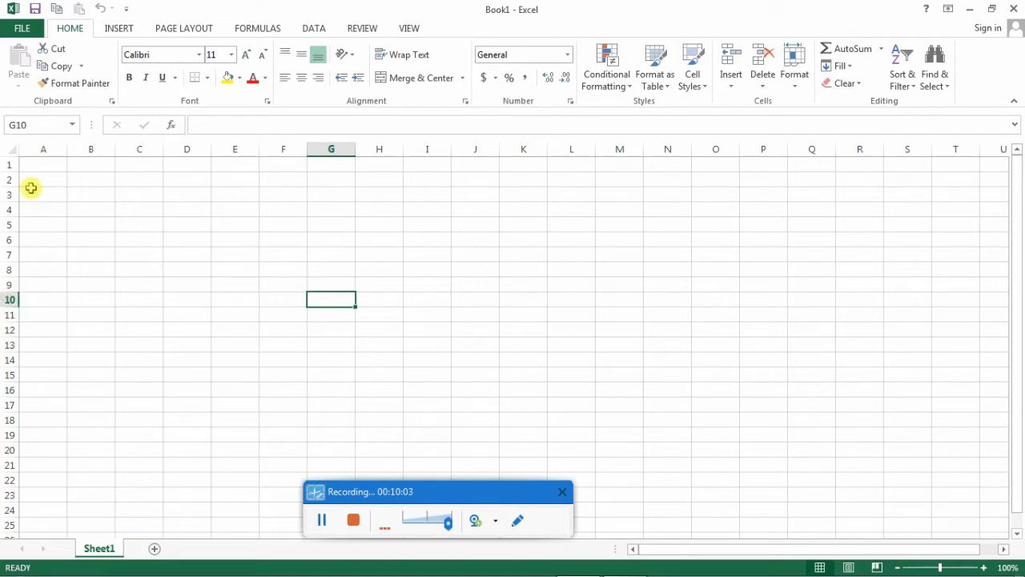
left_click(34, 126)
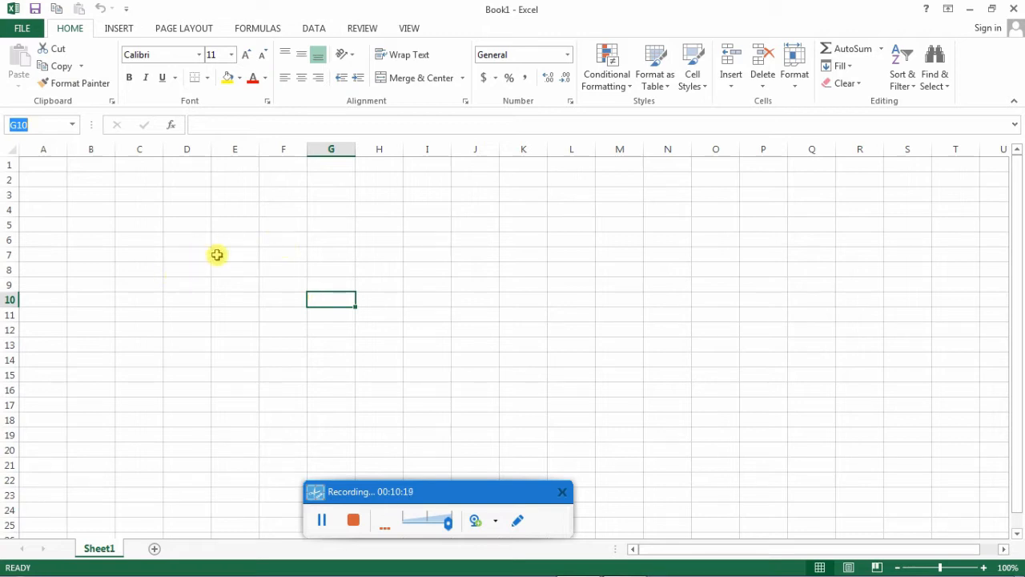
- Select cells H4, H5, J4, F10 and J2 in turn to examine how column and row form each cell address
left_click(328, 223)
left_click(345, 210)
left_click(370, 211)
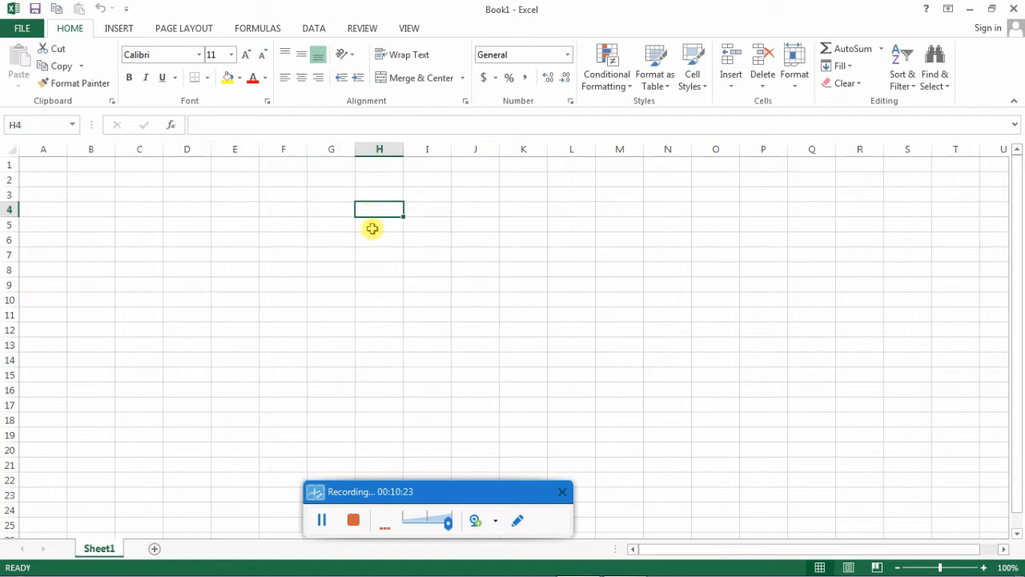
left_click(373, 228)
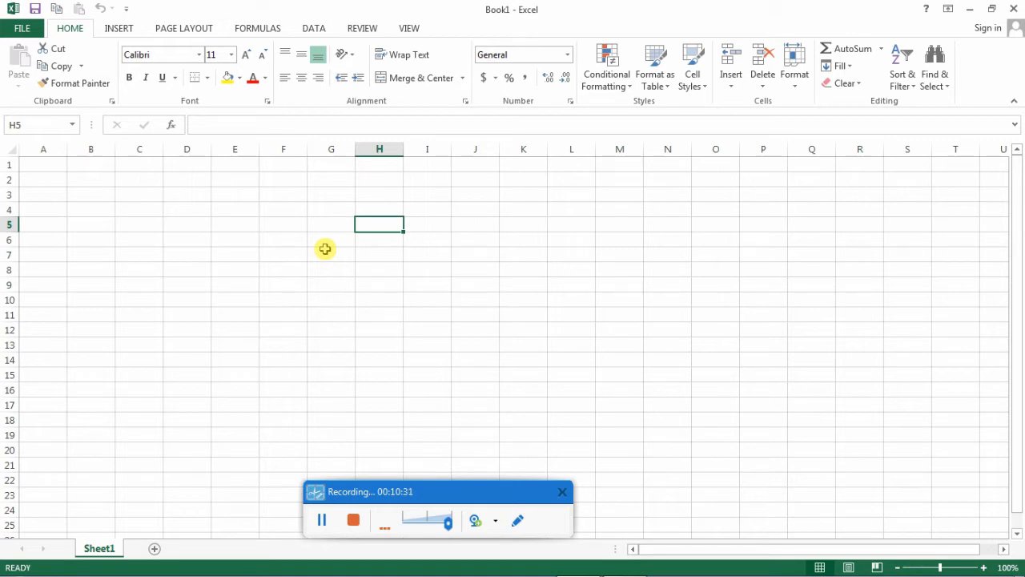
left_click(485, 211)
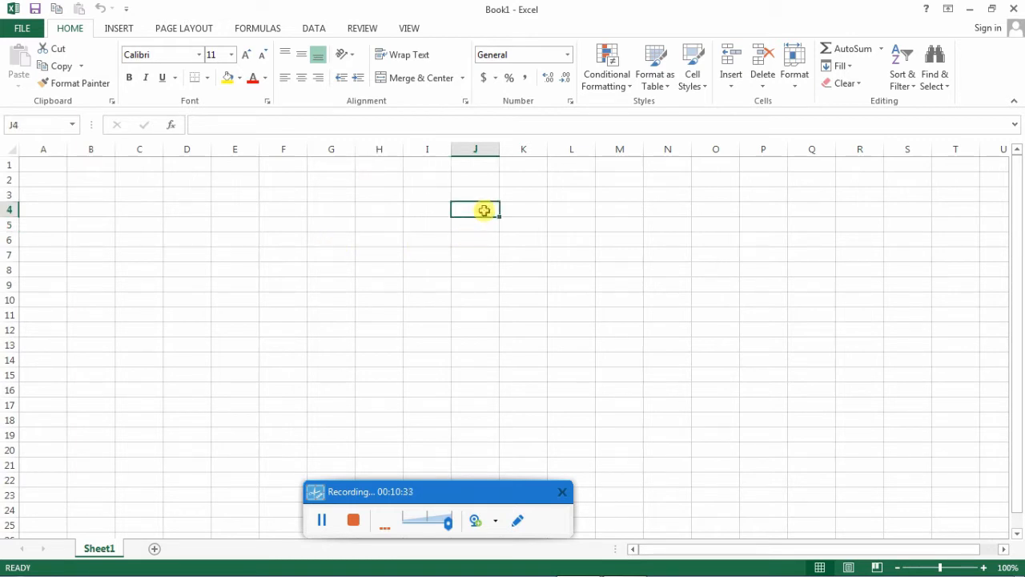
left_click(294, 299)
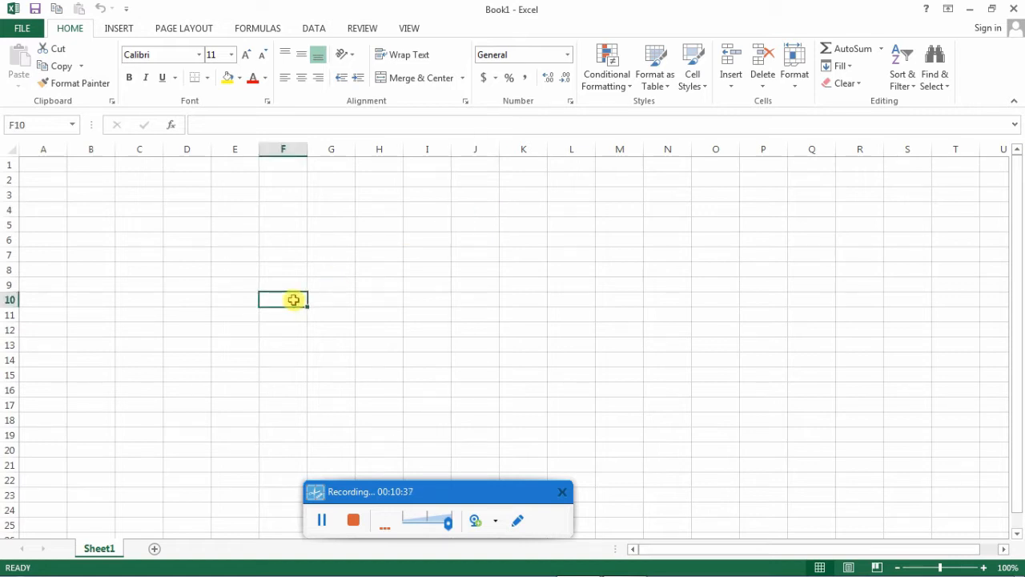
left_click(479, 179)
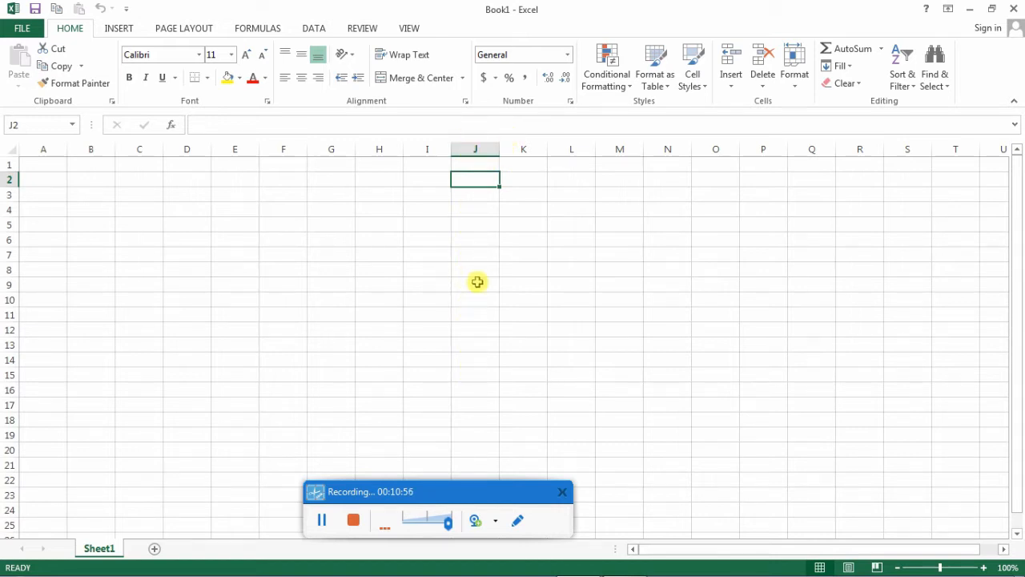
- Select entire columns J, K and L in turn, go to cell L7, and select the whole column M
left_click(477, 149)
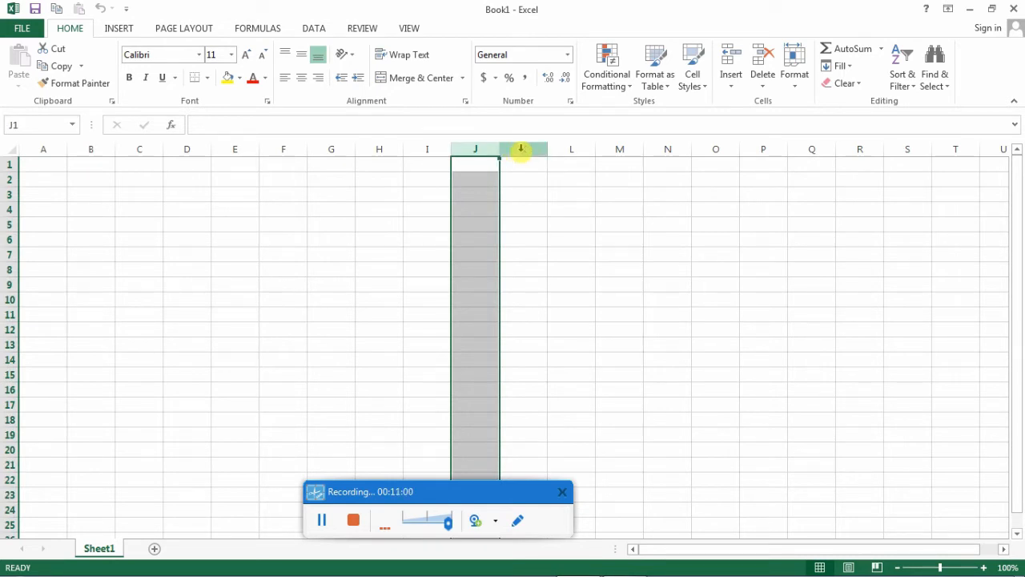
left_click(521, 150)
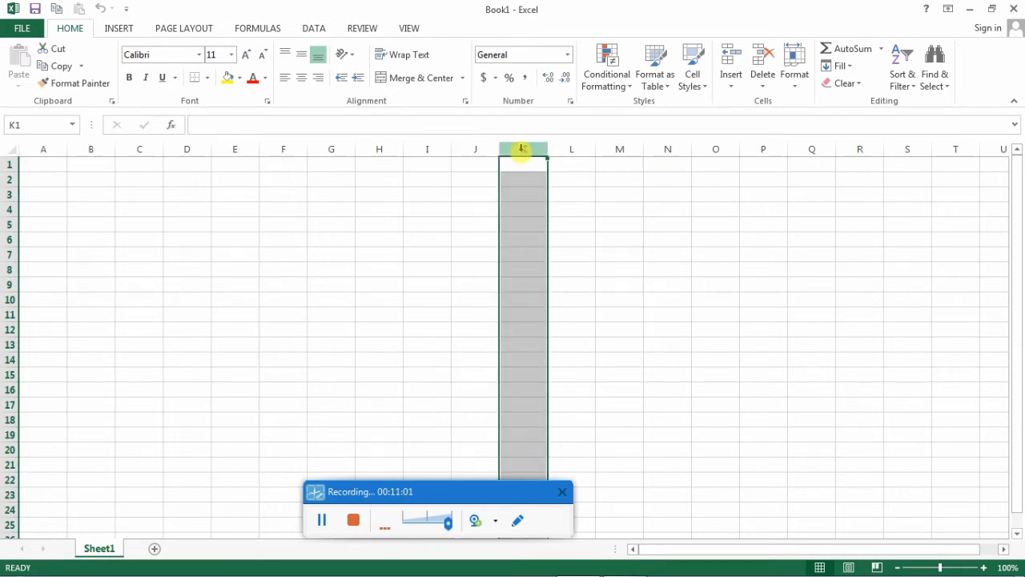
left_click(572, 149)
left_click(575, 254)
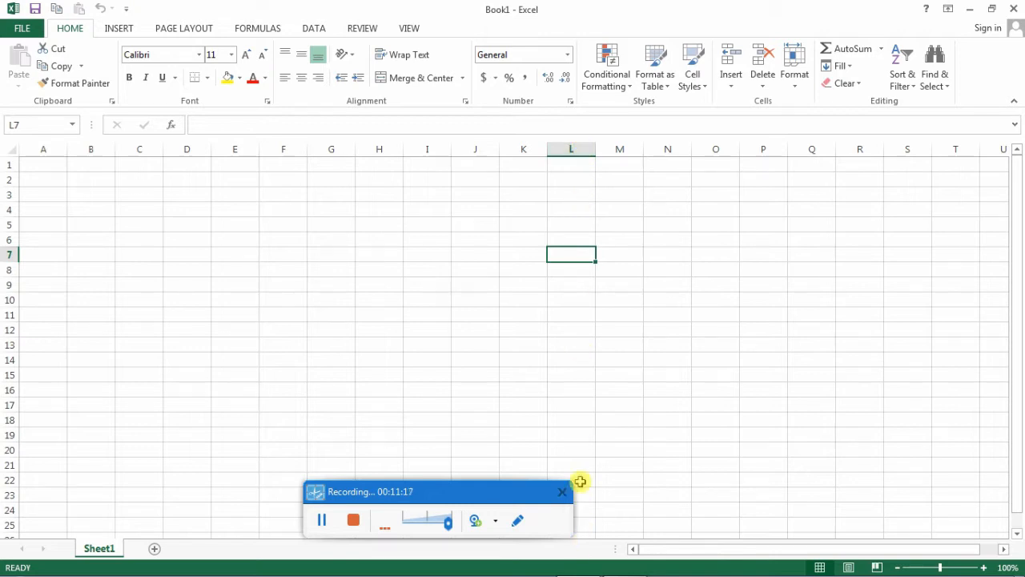
left_click(620, 150)
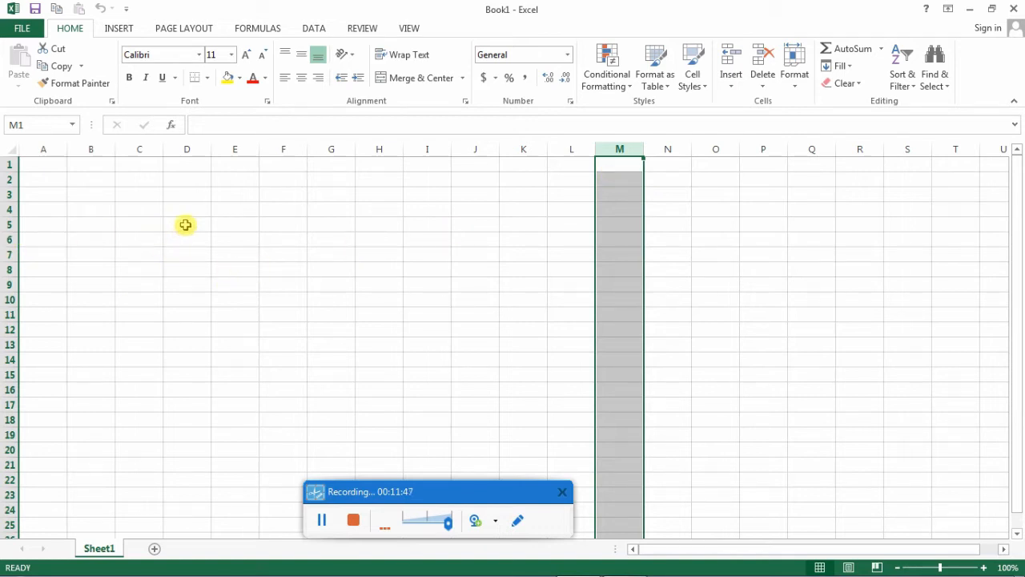
- Select entire rows 7, 8 and 10 in turn, and finish by selecting cell F7
left_click(10, 254)
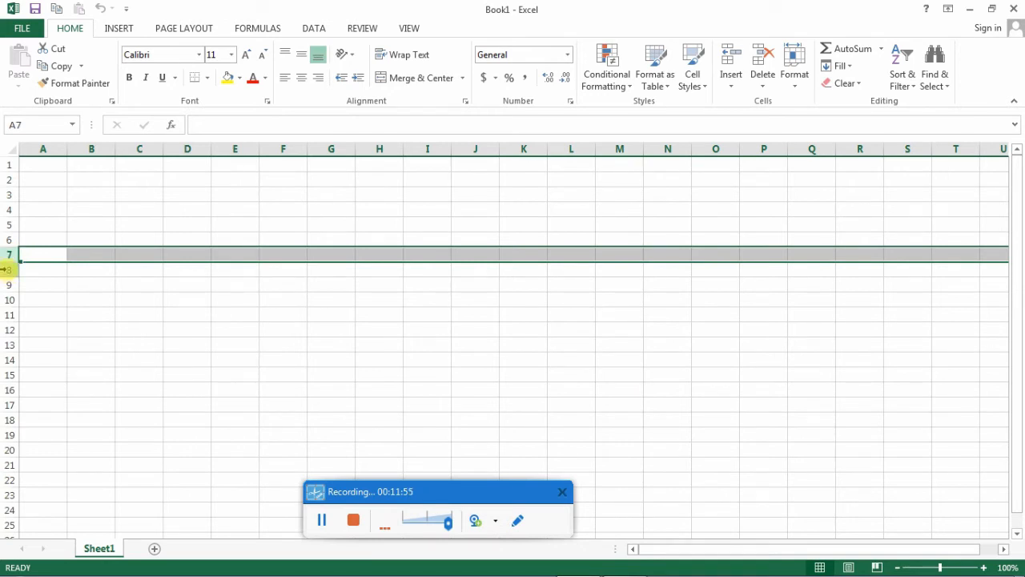
left_click(6, 269)
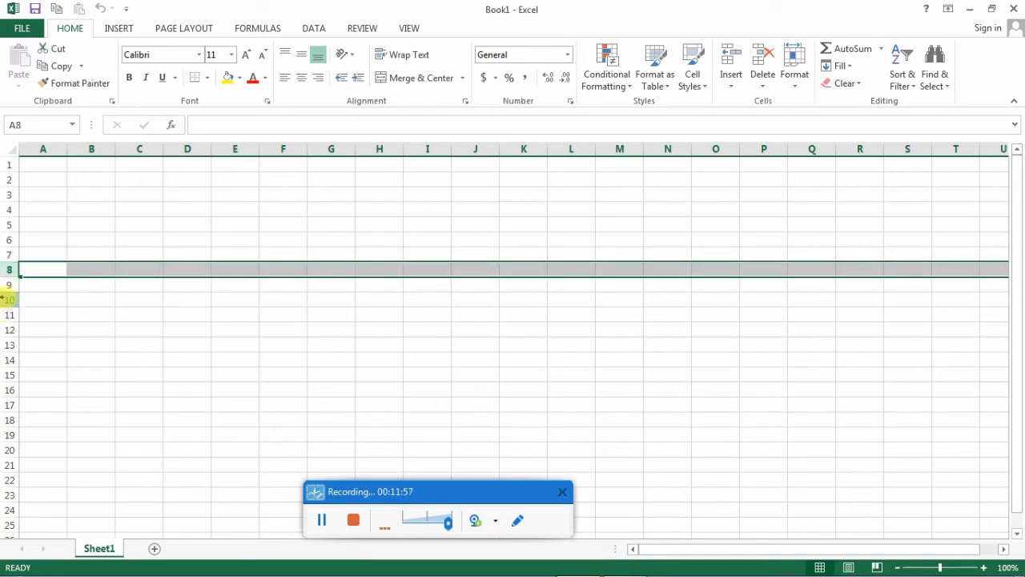
left_click(7, 299)
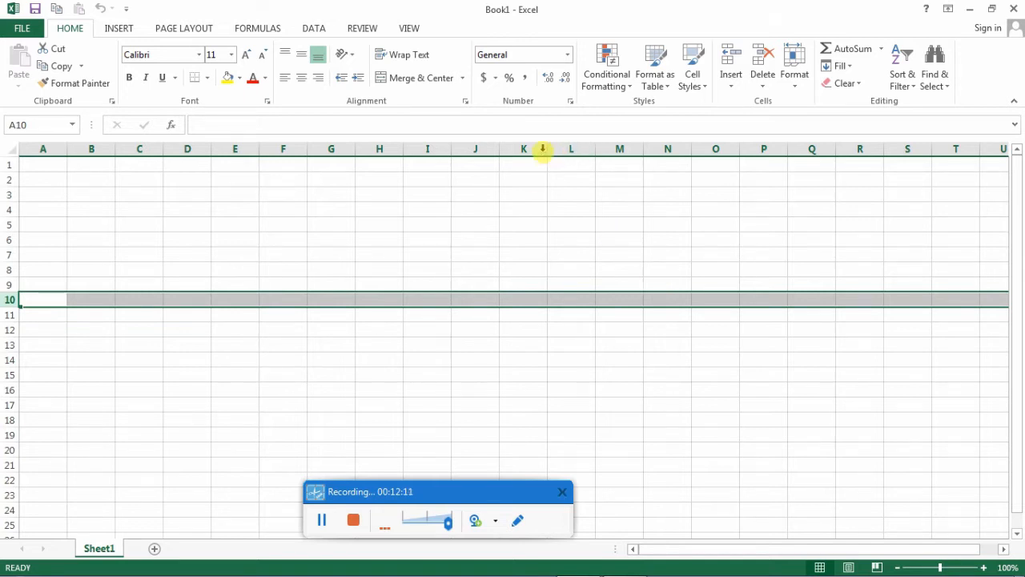
left_click(278, 257)
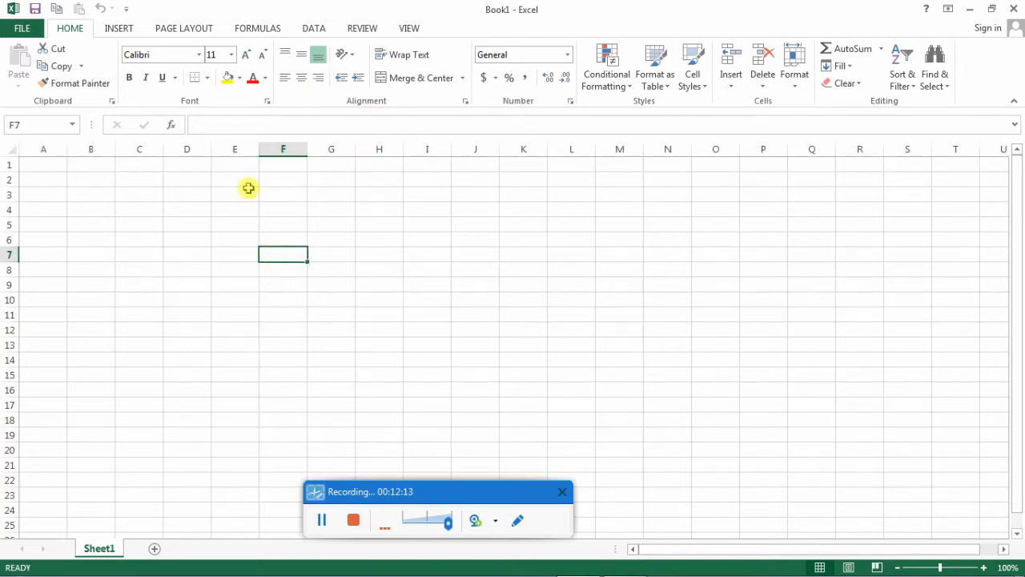
- Enter the text "technical error" in cell H7 and finish by selecting cell I10
left_click(382, 252)
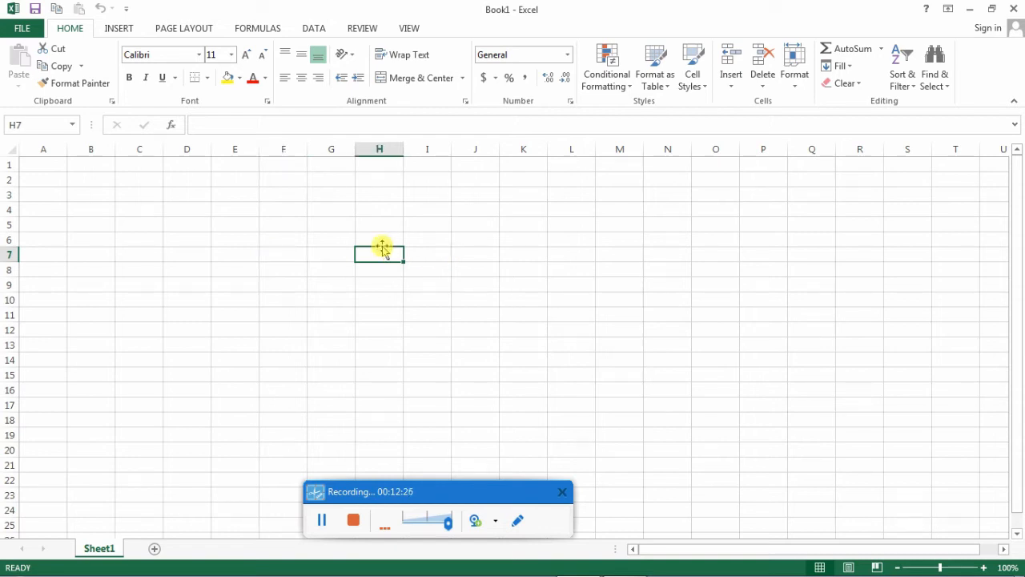
type("te")
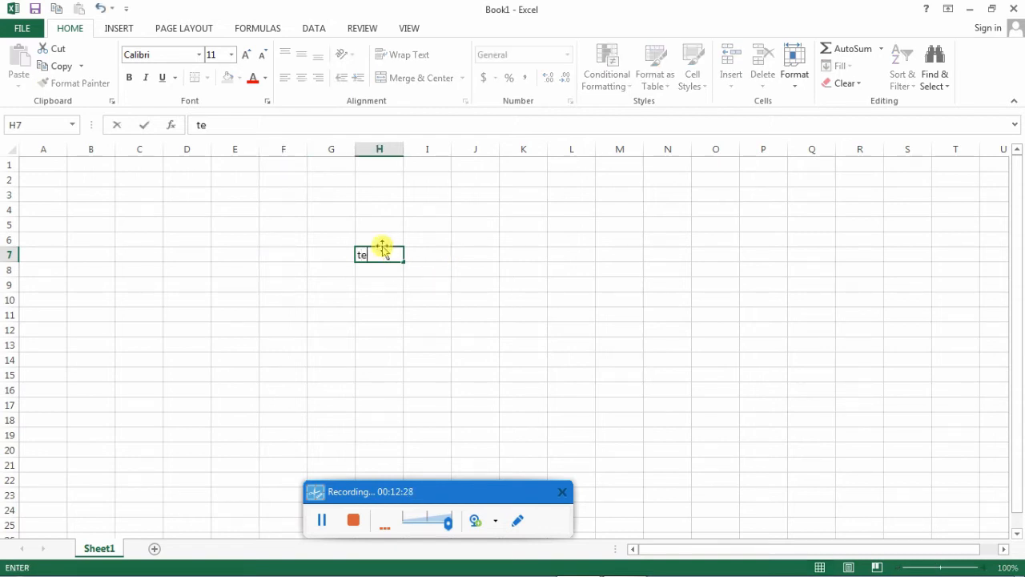
type("chnical erro")
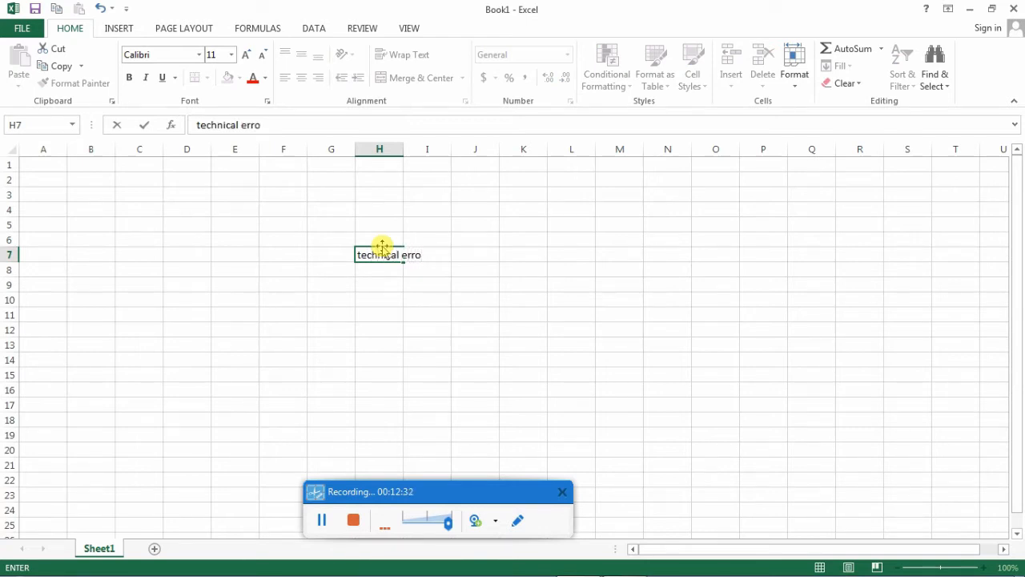
type("r")
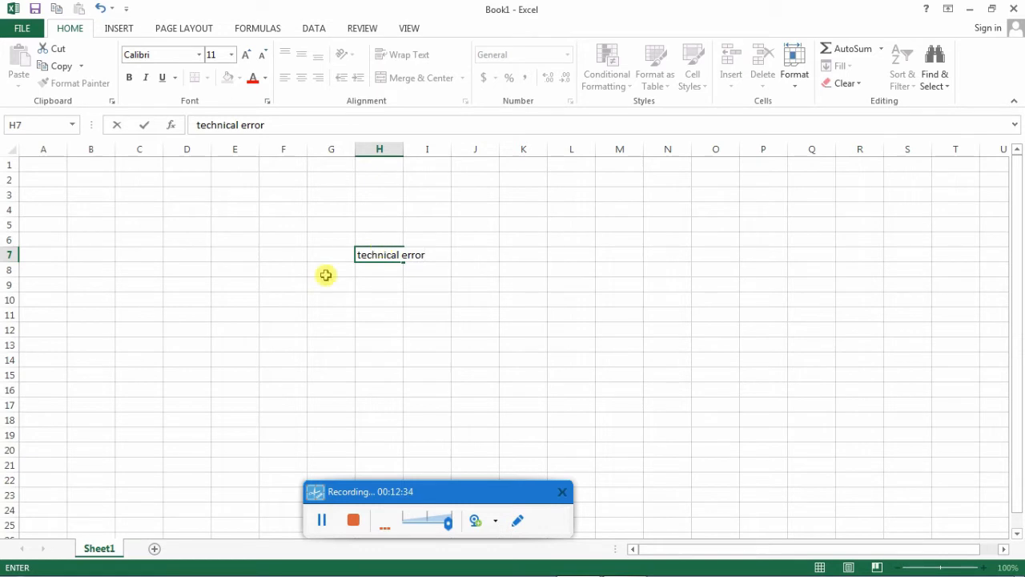
left_click(426, 299)
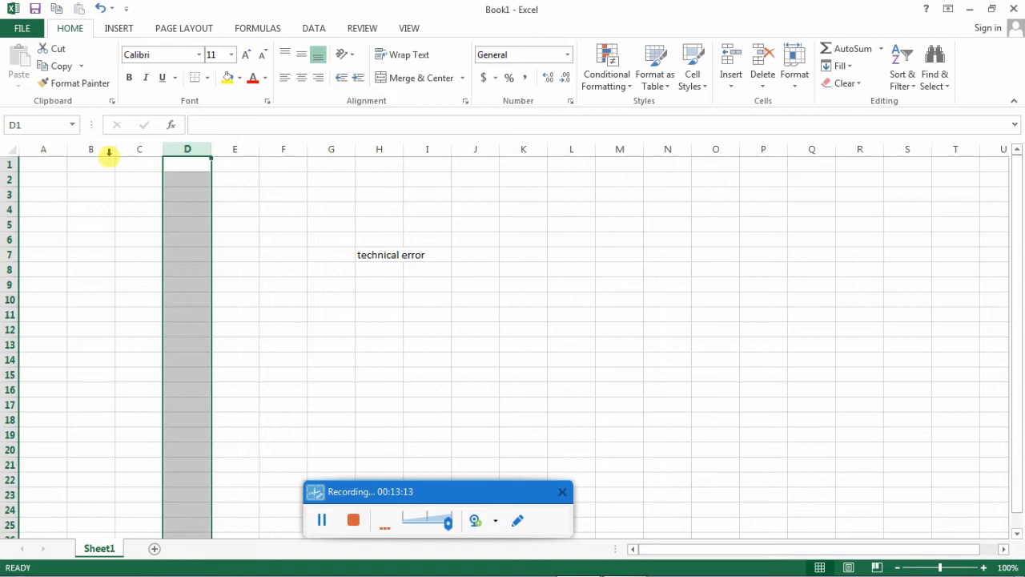
- Select entire columns A, B, C and D in turn, followed by entire rows 2 and 4
left_click(40, 153)
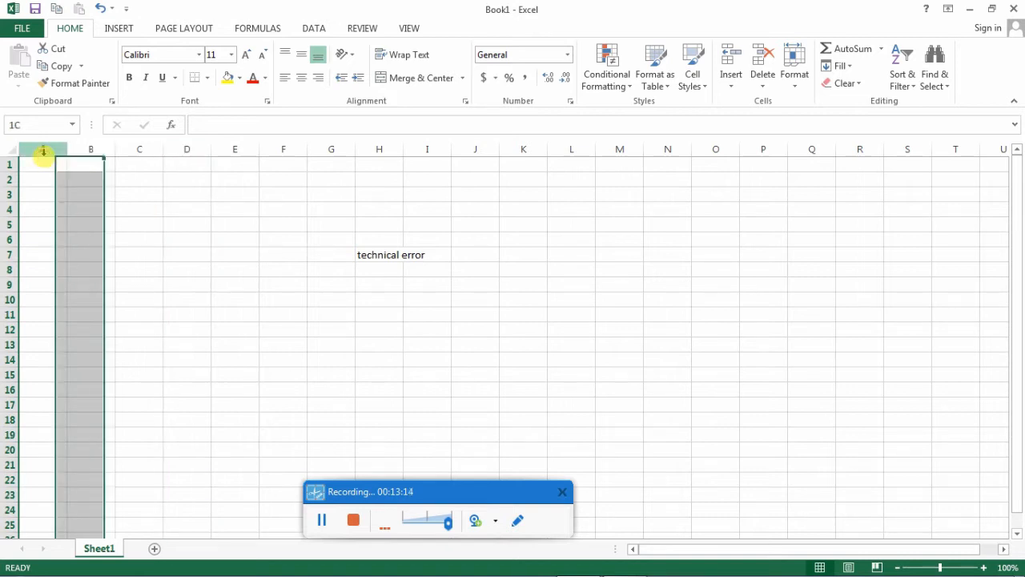
left_click(81, 155)
left_click(150, 150)
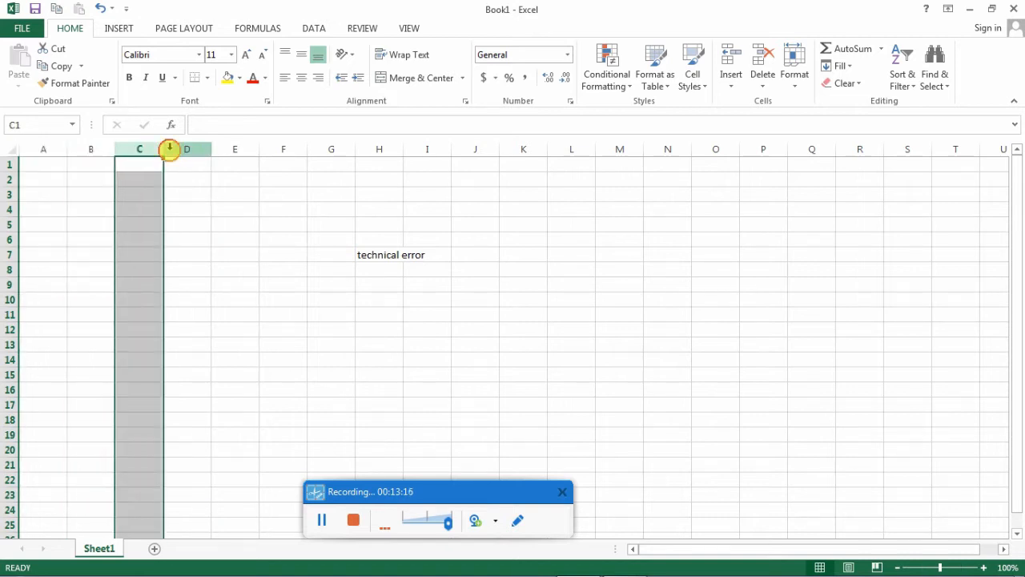
left_click(171, 148)
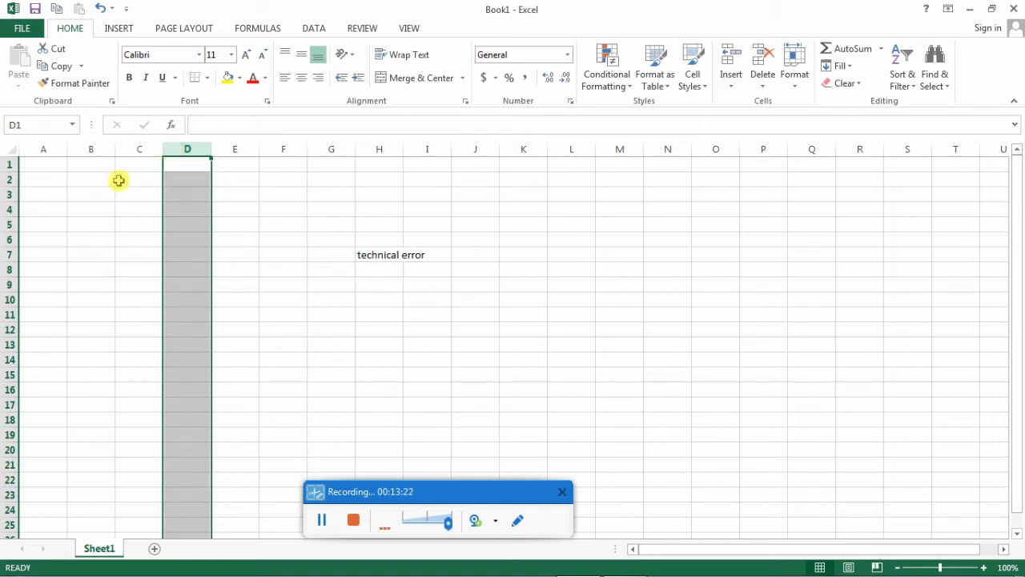
left_click(7, 179)
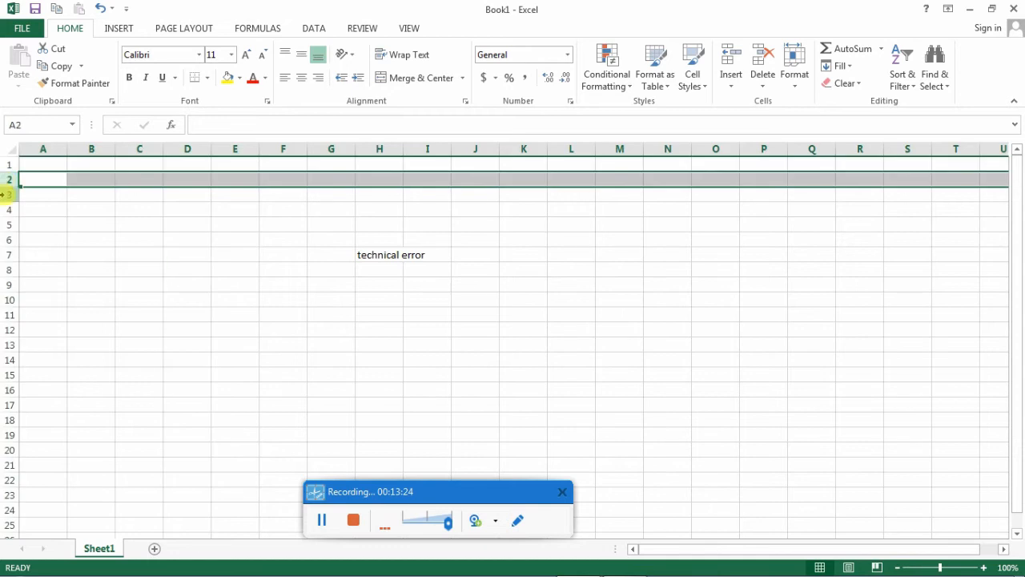
left_click(5, 200)
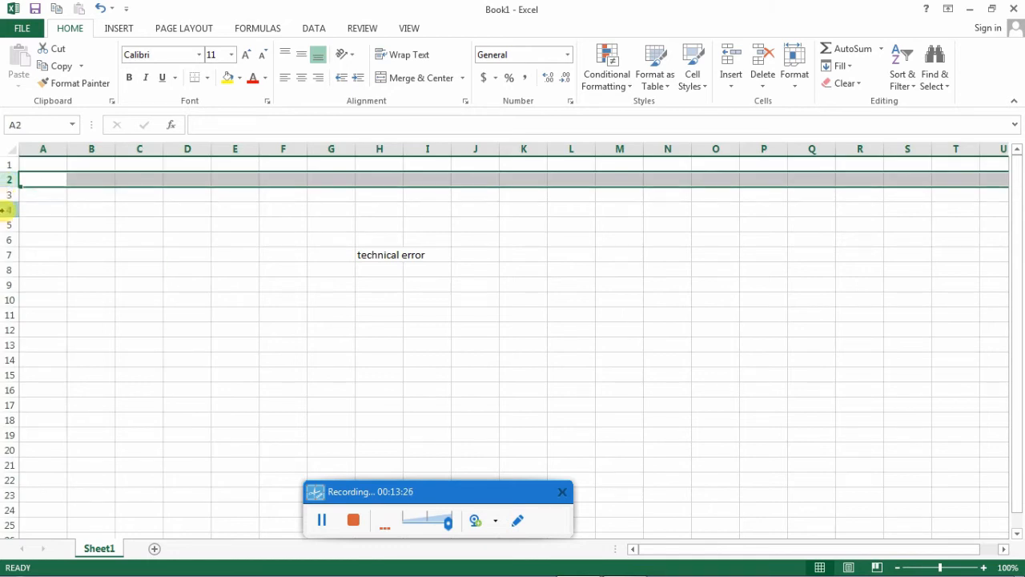
left_click(5, 209)
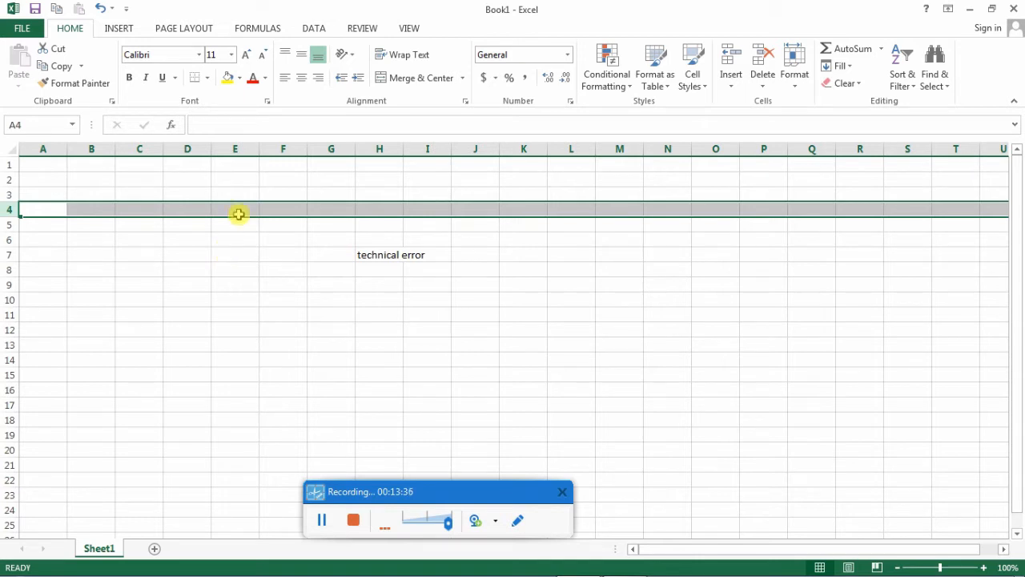
- Widen column E to more than twice its original width and select the whole column
left_click(311, 161)
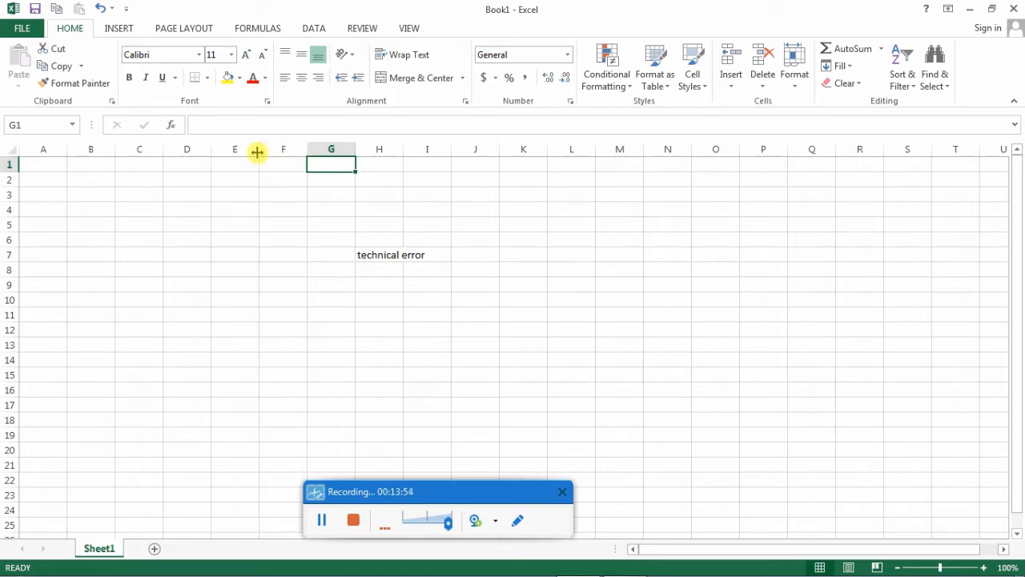
left_click_drag(257, 151, 317, 150)
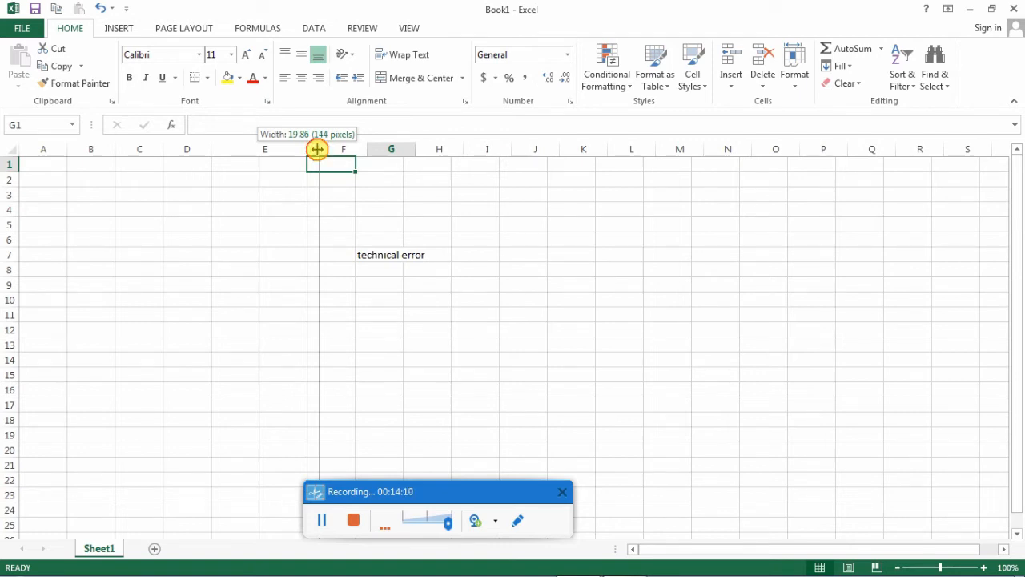
mouse_move(317, 149)
left_mouse_down()
mouse_move(330, 149)
mouse_move(321, 149)
left_mouse_up()
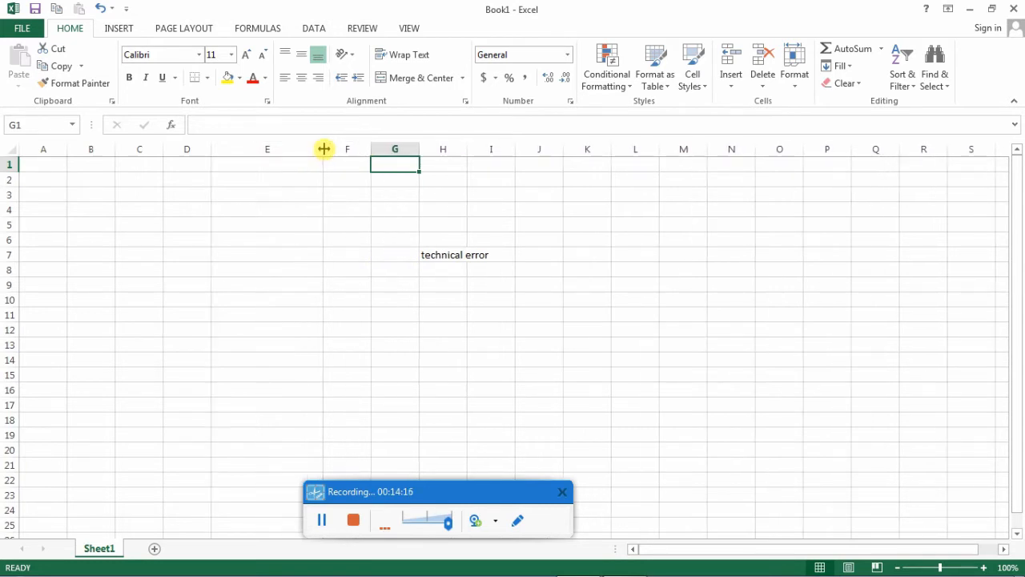
left_click(250, 149)
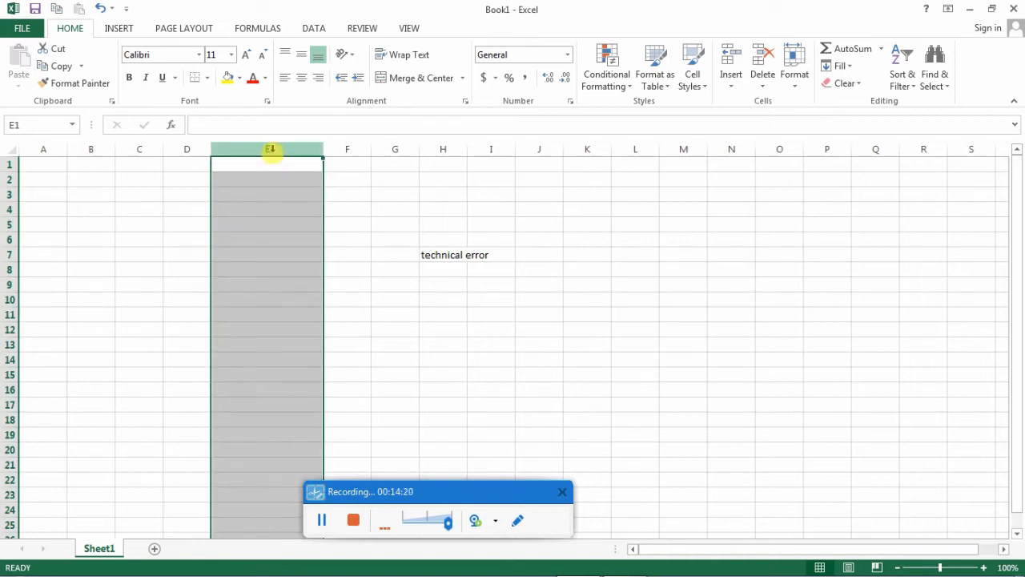
- Increase the height of row 4 to about three times its original height, and select cell A4 and row 4
left_click(8, 211)
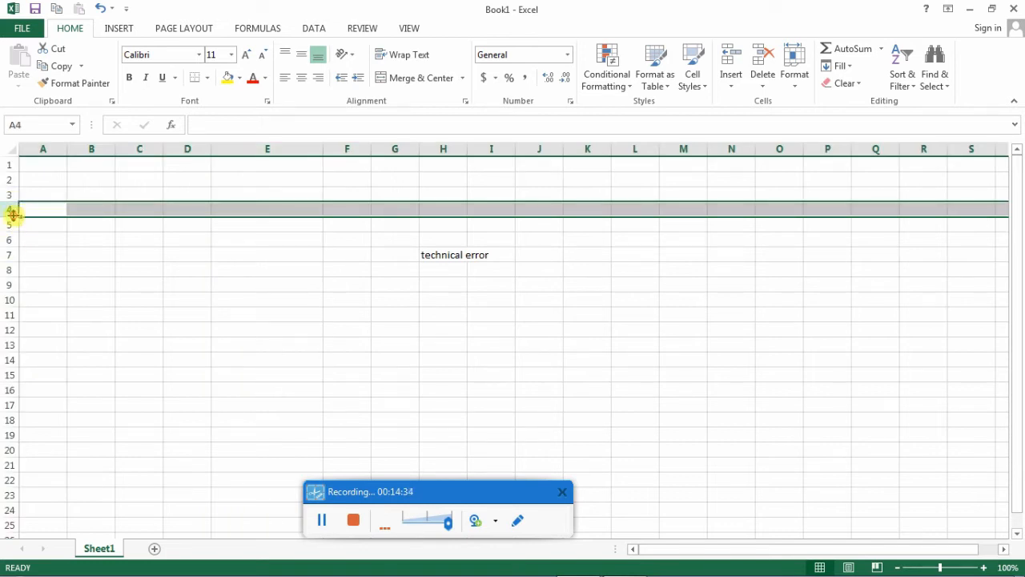
left_click_drag(13, 215, 16, 236)
left_click(37, 222)
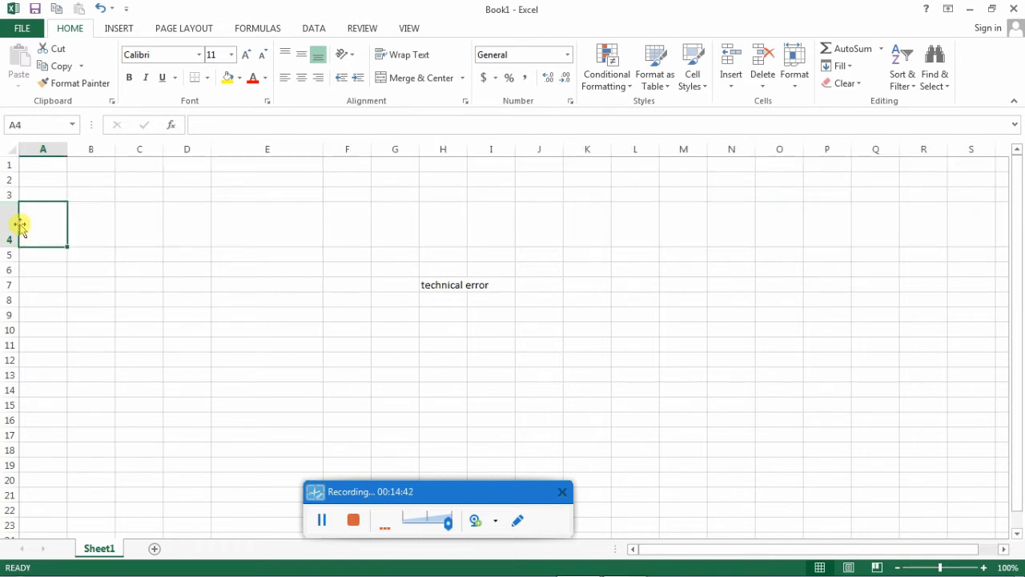
left_click(8, 223)
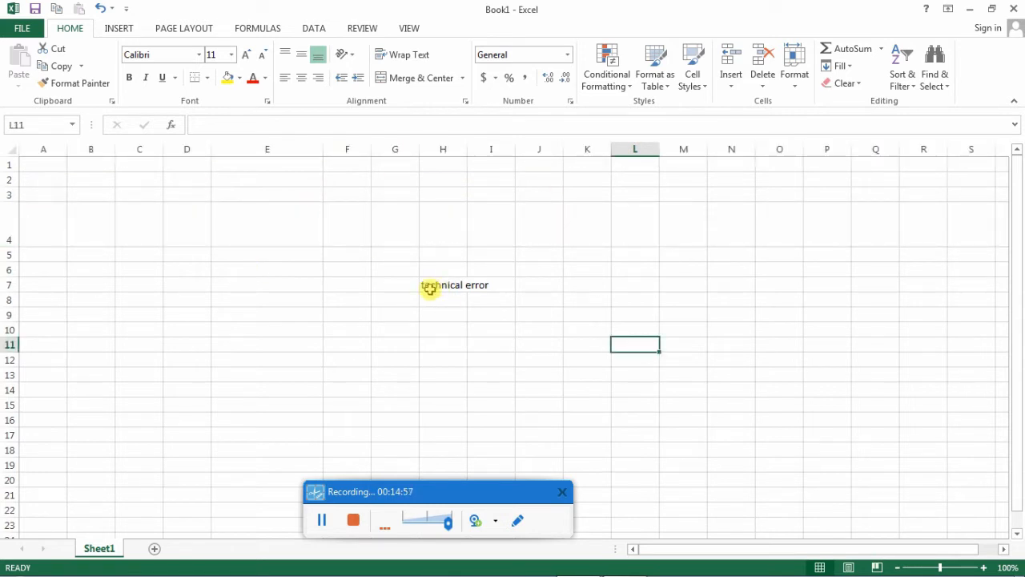
- Select cell G7 and outline the formula bar with a red rectangle using the screen recorder's drawing tool, closing the tool at the end
left_click(406, 285)
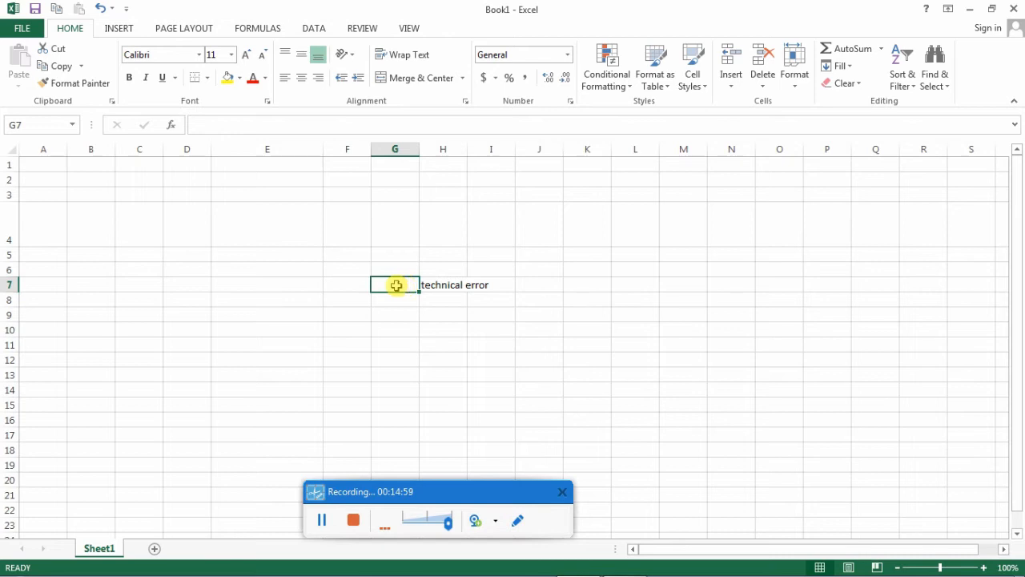
left_click(513, 520)
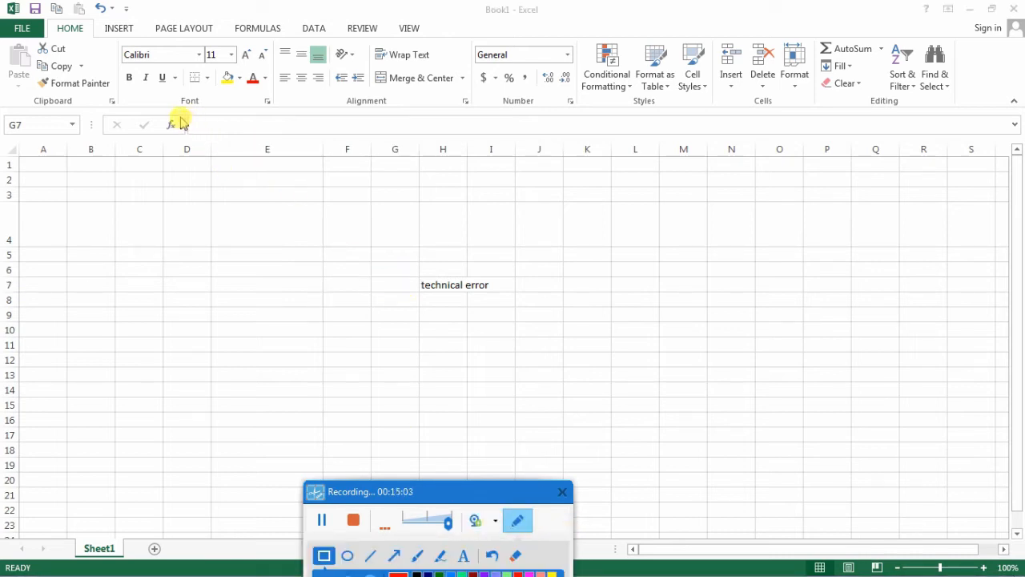
mouse_move(184, 117)
left_mouse_down()
mouse_move(280, 132)
mouse_move(645, 152)
mouse_move(1019, 134)
left_mouse_up()
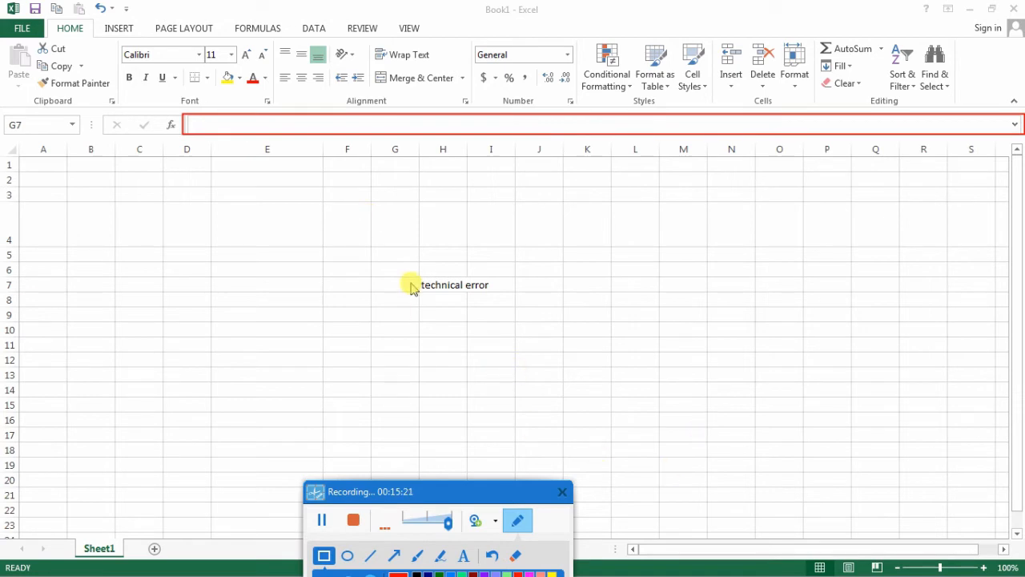
left_click(518, 521)
left_click(395, 284)
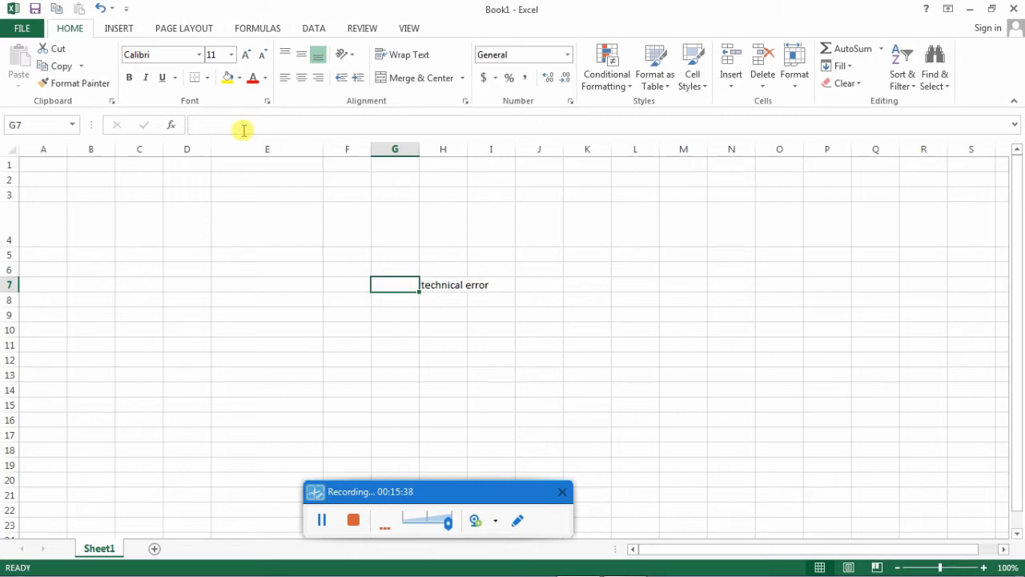
- Select cell H7, highlight its text in the formula bar, and leave editing by selecting cell I10
left_click(429, 285)
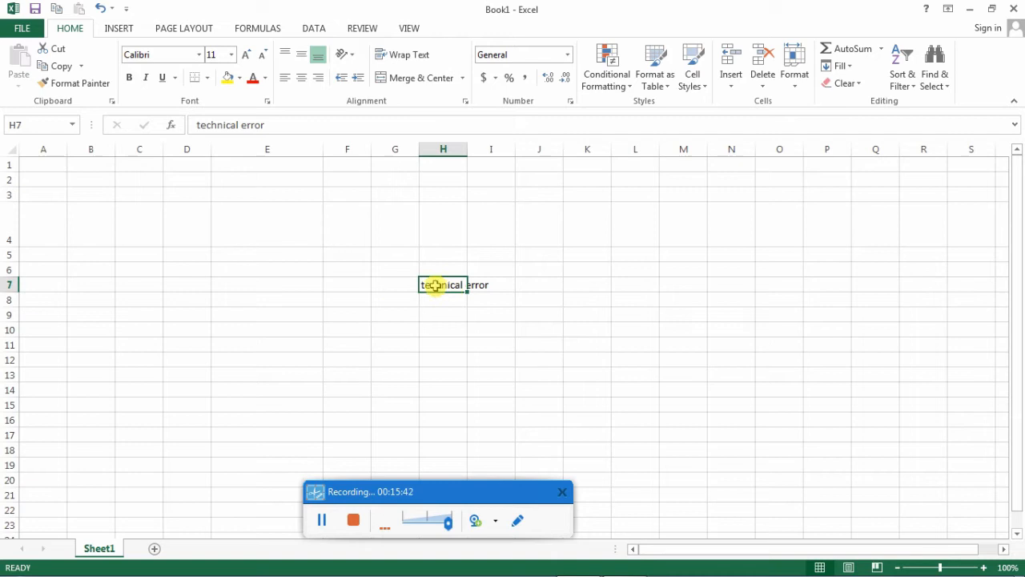
left_click_drag(274, 127, 195, 115)
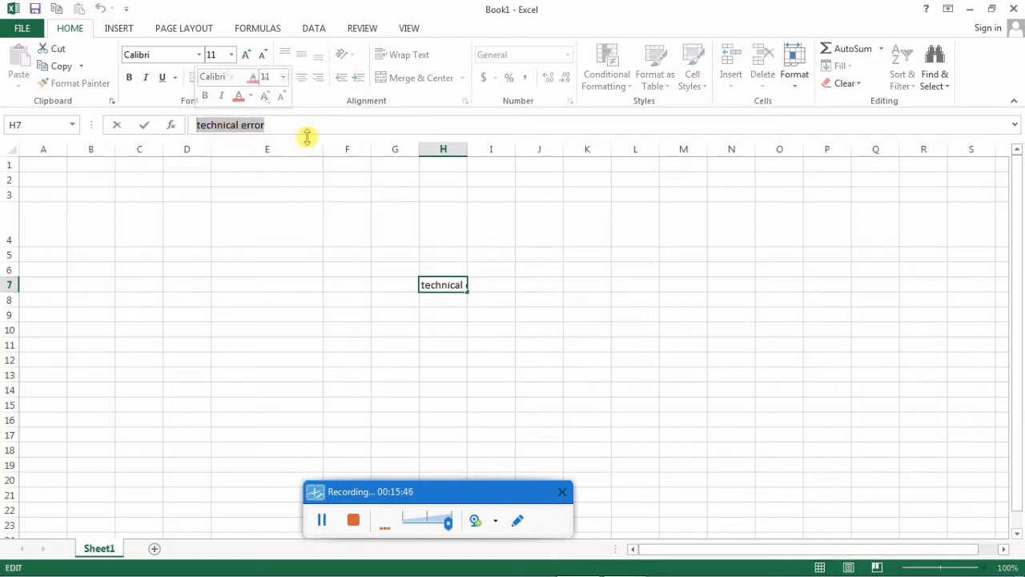
left_click(501, 330)
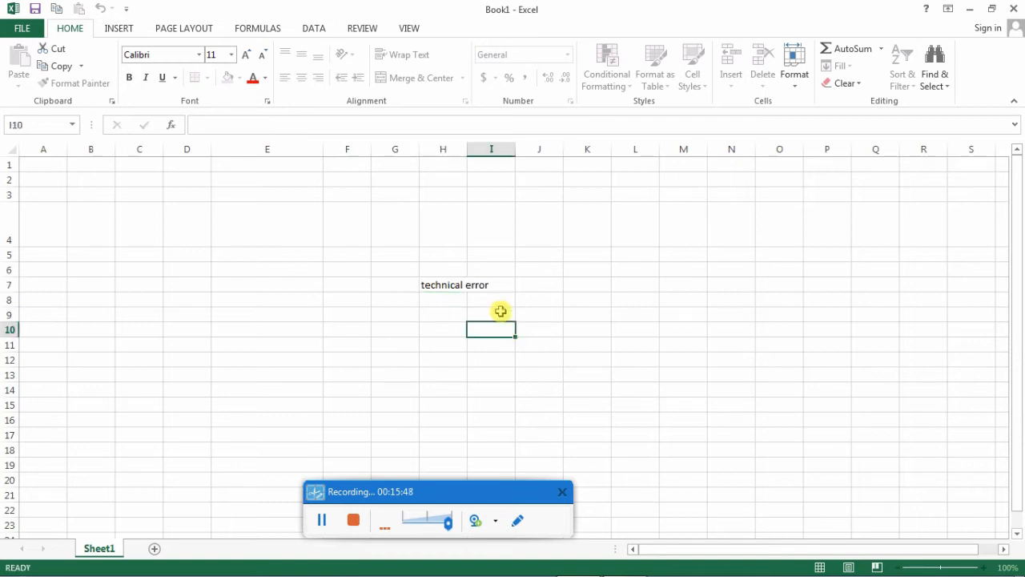
- Select cells I7 and H7 to compare their contents, highlight H7's address in the Name Box, and finish on cell I9
left_click(496, 283)
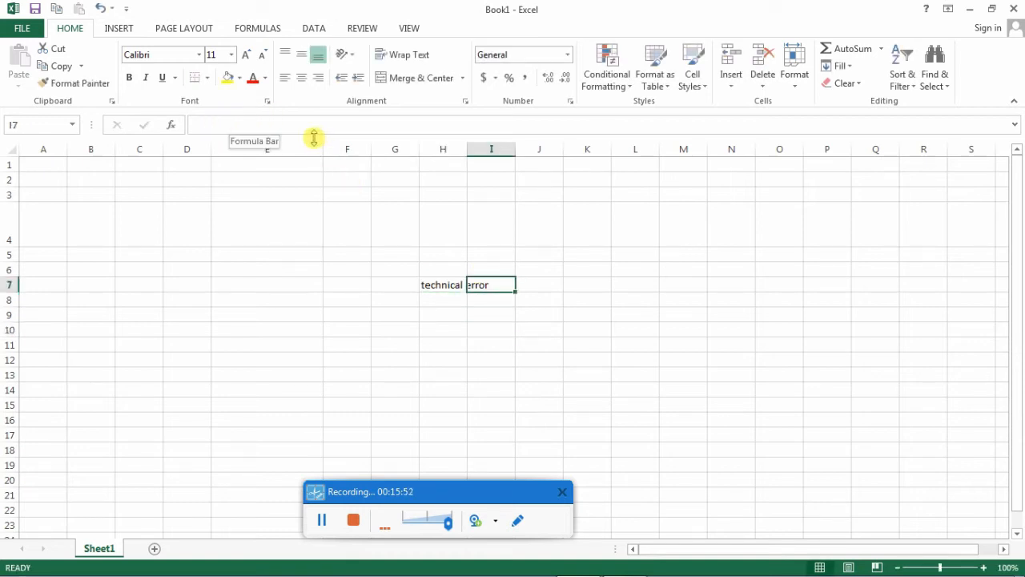
left_click(440, 284)
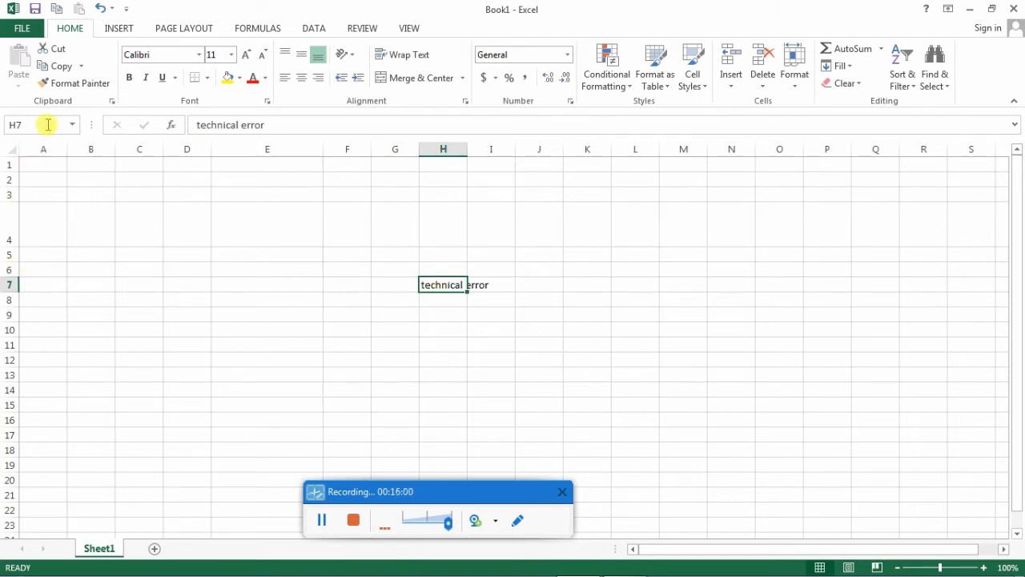
left_click(16, 124)
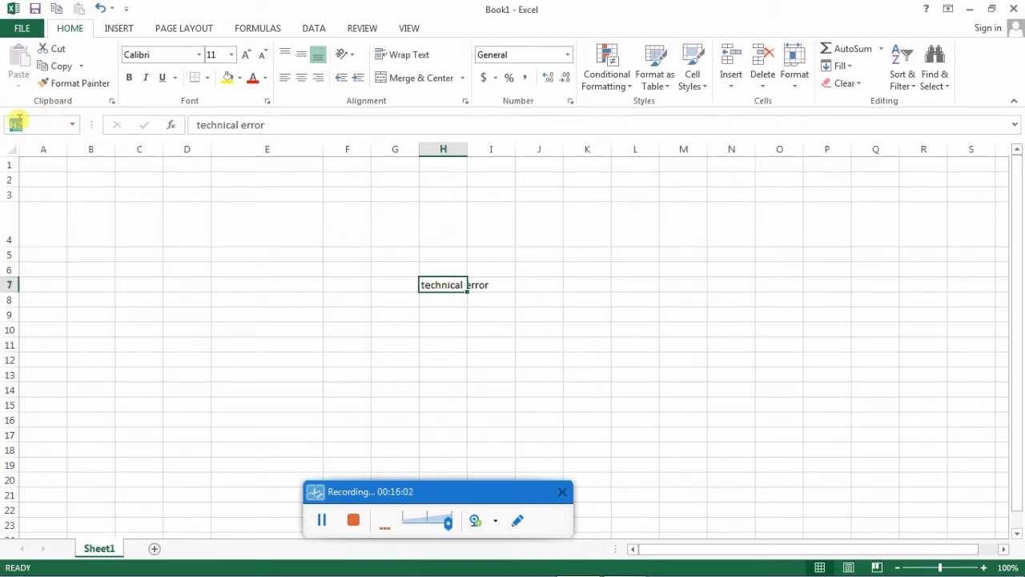
left_click(483, 314)
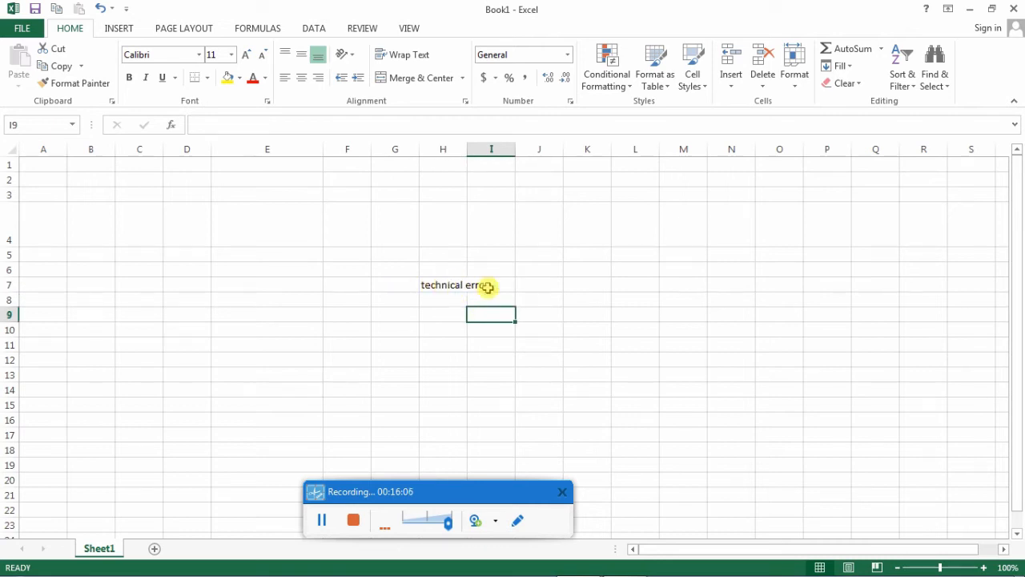
- Alternate between cells H7 and I7 to check in the formula bar which one holds the text, finishing on I10
left_click(433, 284)
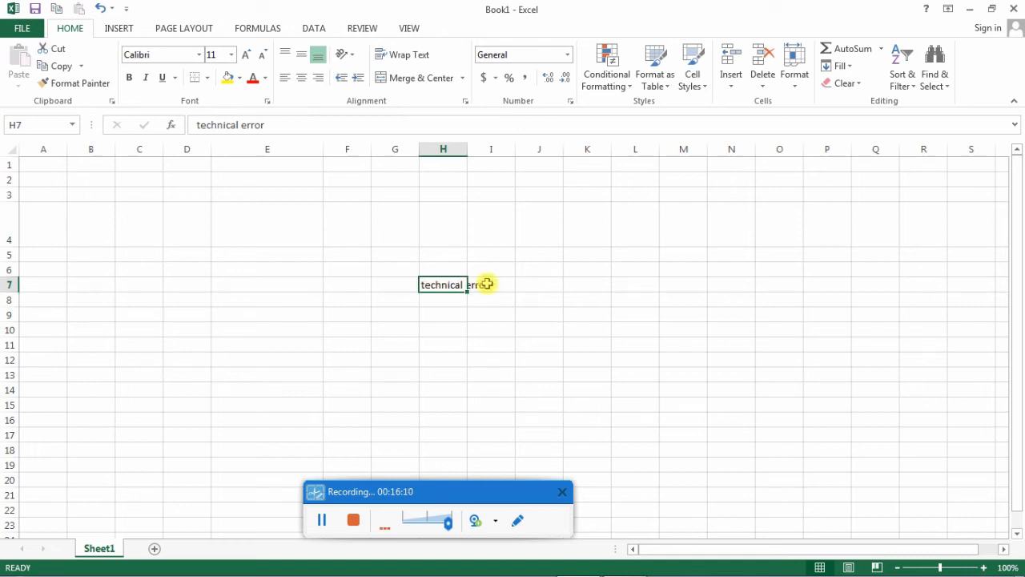
left_click(486, 284)
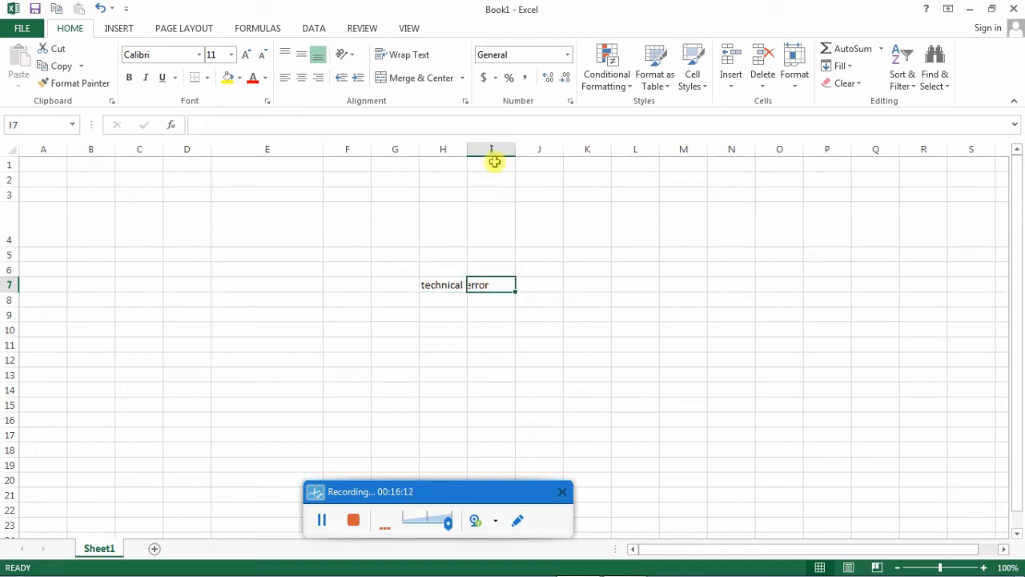
left_click(449, 284)
left_click(488, 283)
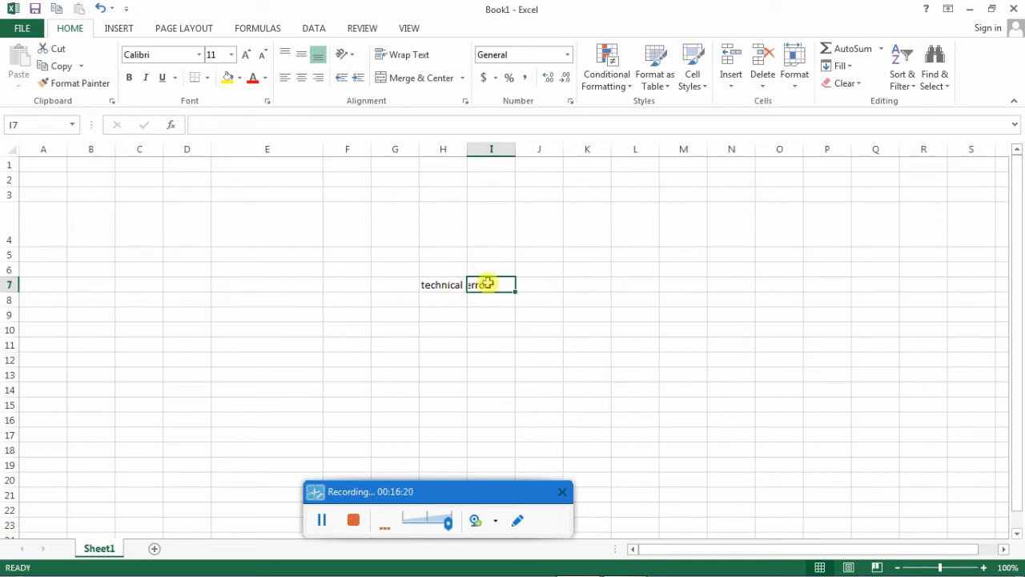
left_click(468, 326)
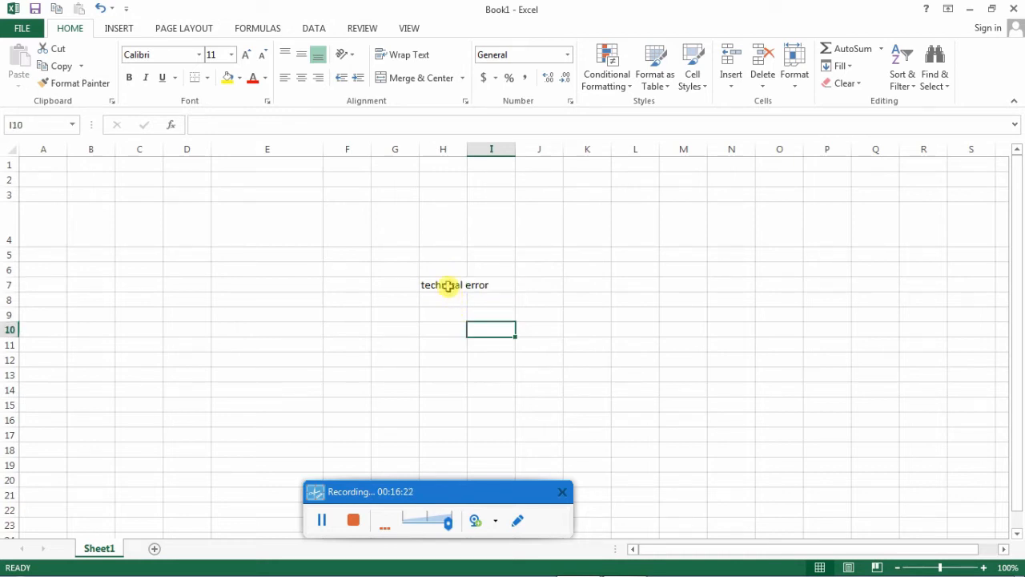
- Widen column H just enough to fit the text in cell H7 and finish by selecting cell I12
left_click(448, 285)
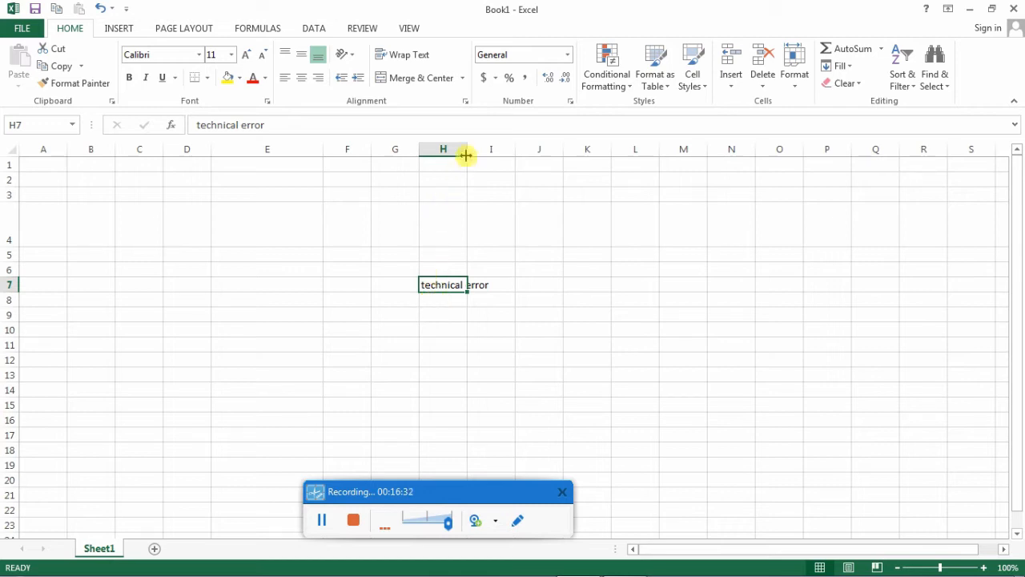
left_click_drag(465, 155, 487, 153)
left_click(535, 359)
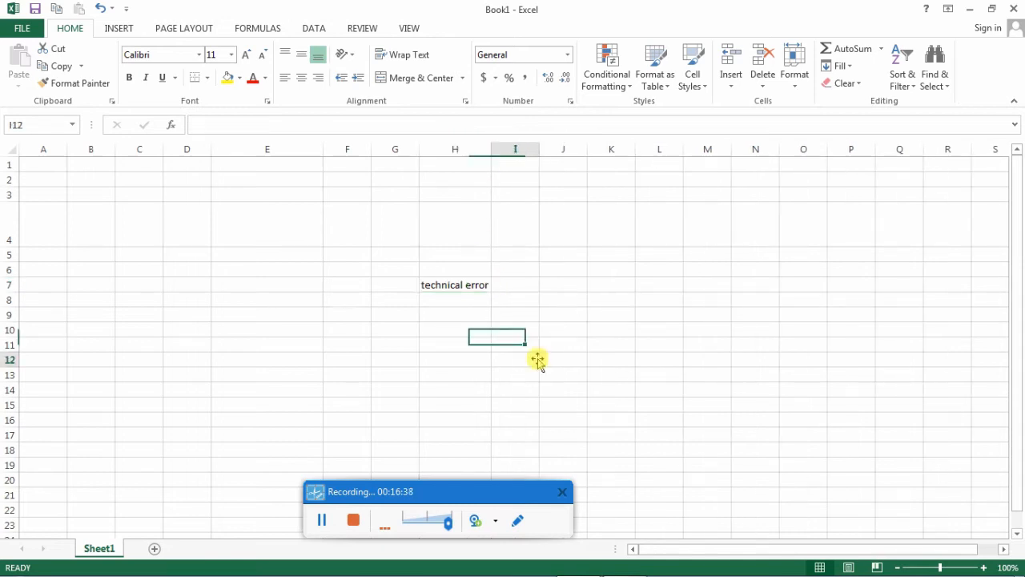
- Select cells H7 and J7, and outline the vertical and horizontal scroll bars with red annotation rectangles
left_click(456, 285)
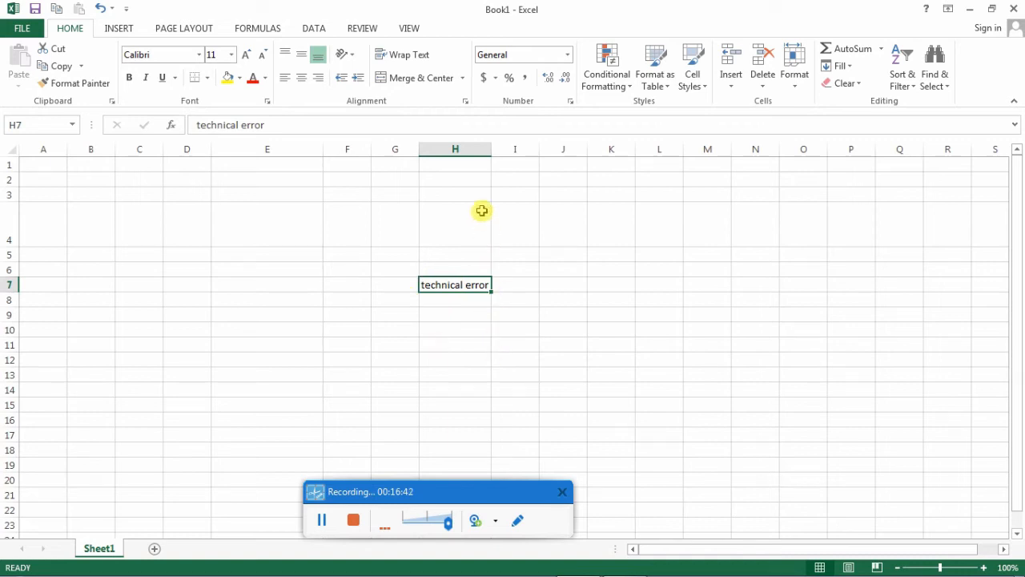
left_click(566, 289)
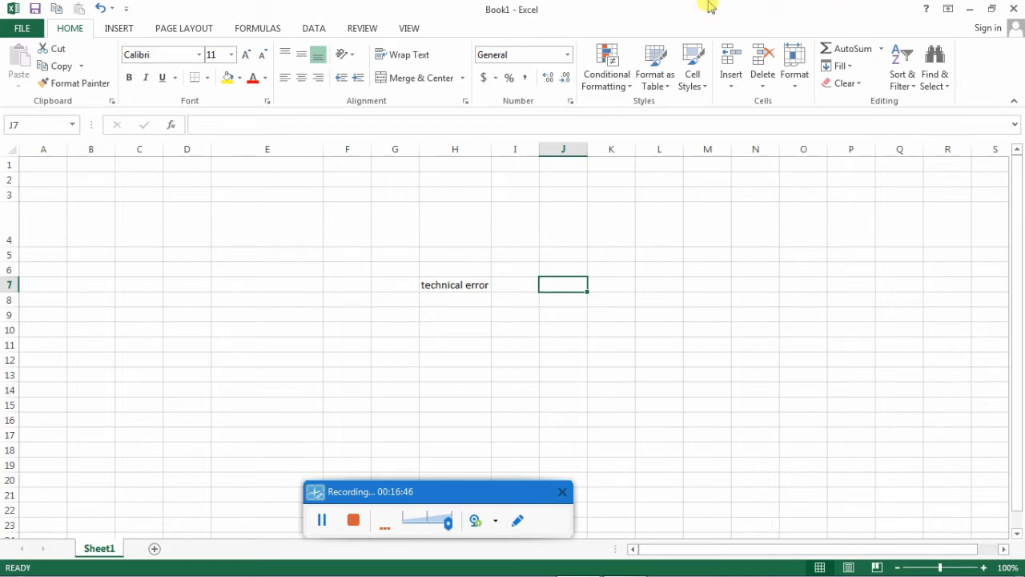
left_click(518, 520)
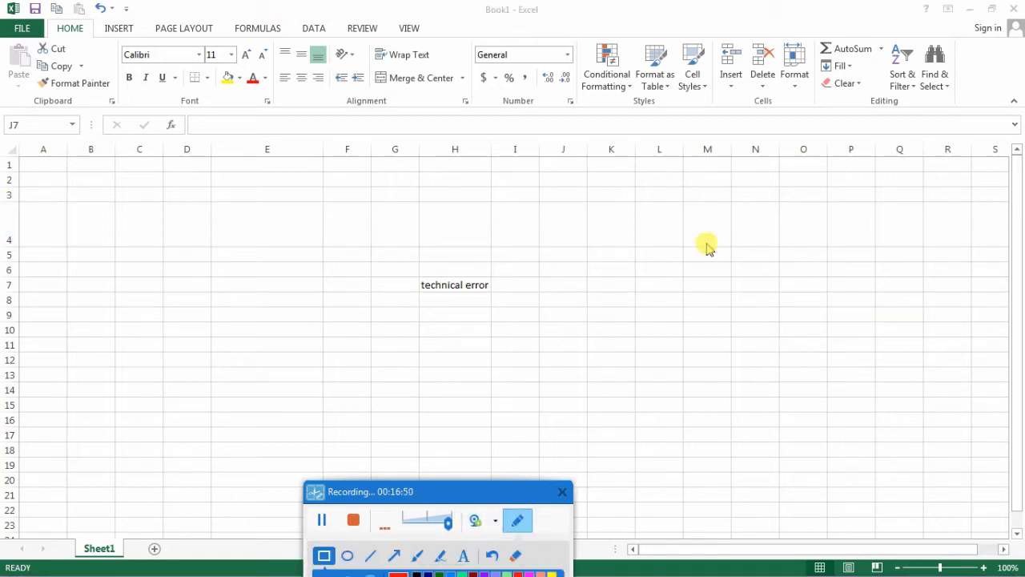
mouse_move(1009, 159)
left_mouse_down()
mouse_move(1021, 192)
mouse_move(1018, 543)
left_mouse_up()
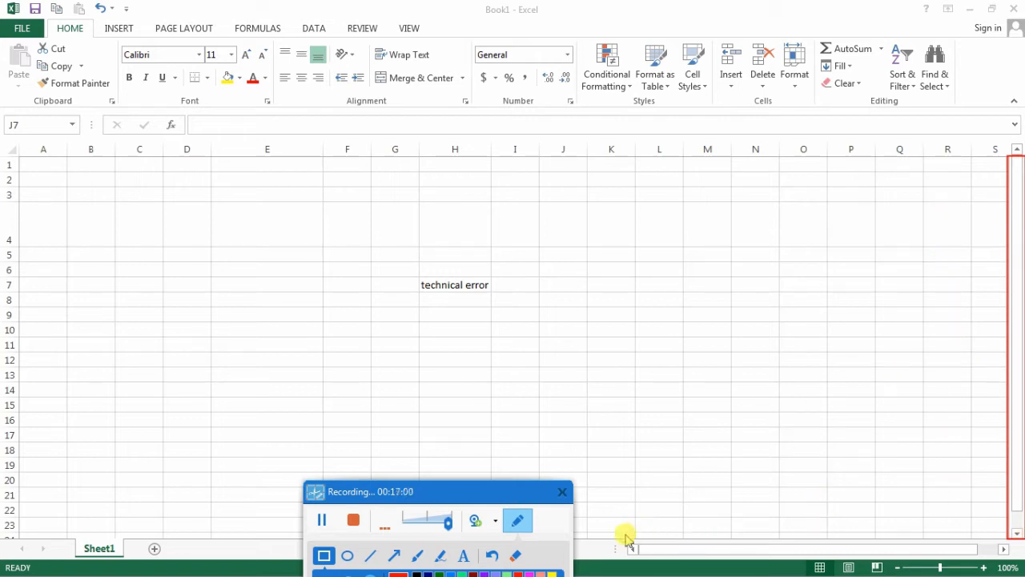
mouse_move(626, 534)
left_mouse_down()
mouse_move(705, 556)
mouse_move(969, 547)
left_mouse_up()
left_click_drag(993, 551, 1000, 567)
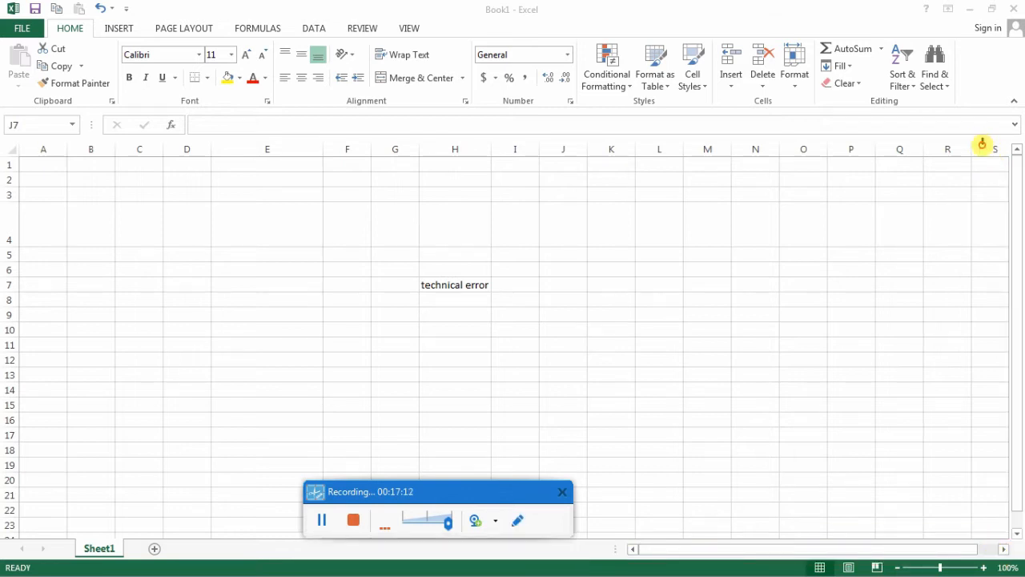
- Select column S and scroll the sheet one column sideways and repeatedly up and down to demonstrate the scroll bars
left_click(989, 150)
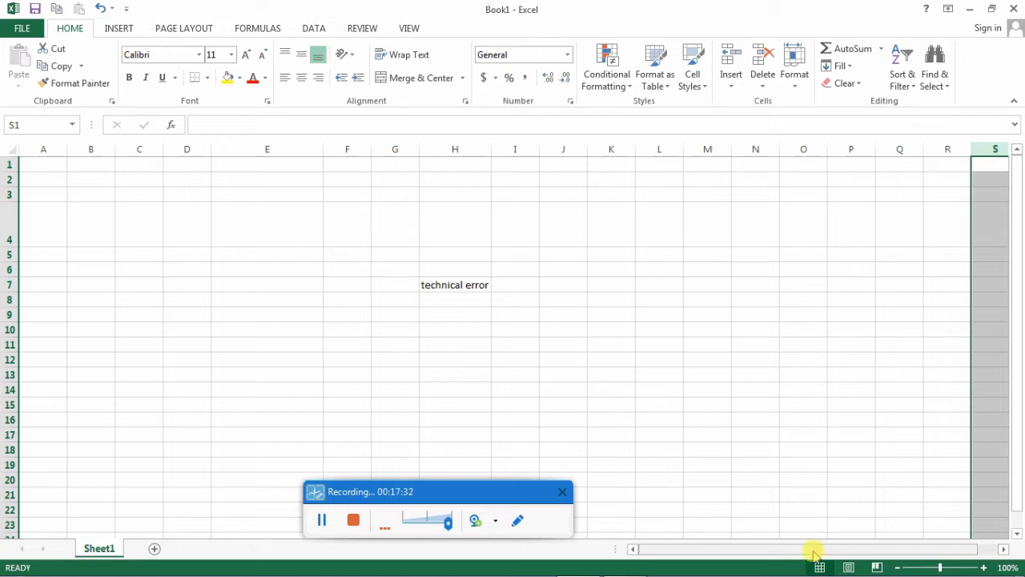
left_click_drag(815, 551, 870, 540)
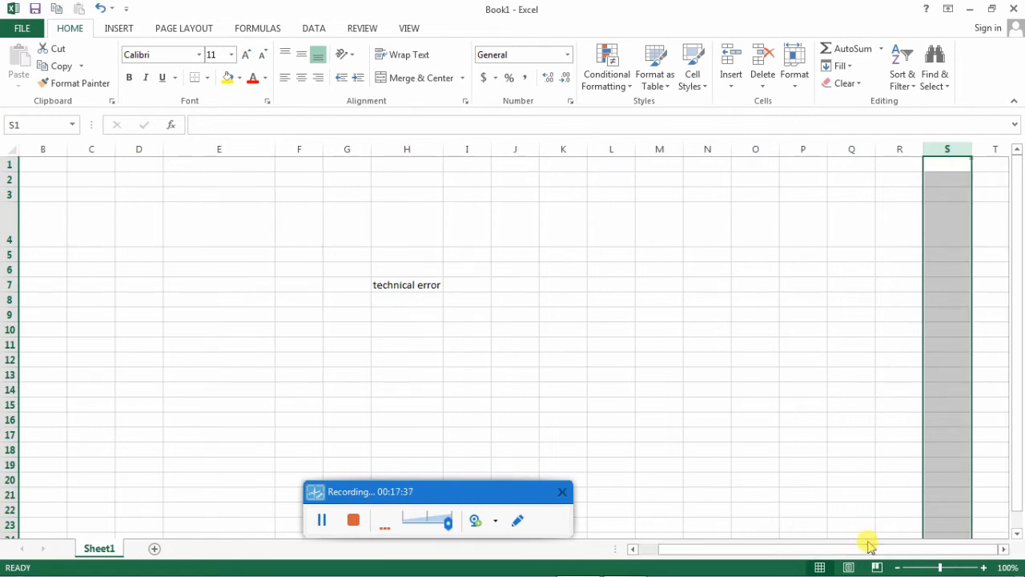
scroll(837, 391, "down", 2)
scroll(833, 385, "up", 2)
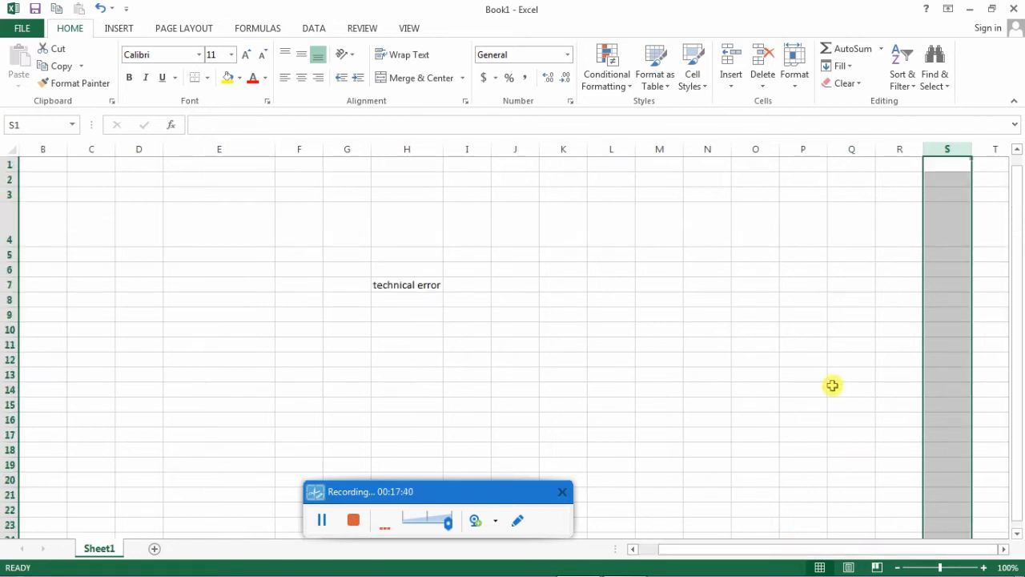
scroll(832, 385, "down", 3)
scroll(832, 386, "down", 1)
scroll(832, 386, "up", 3)
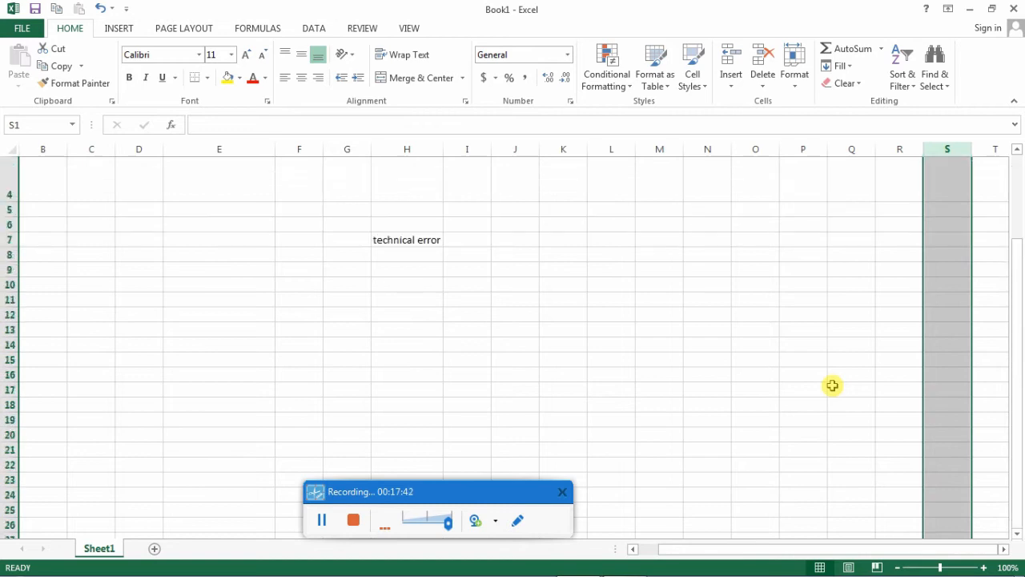
scroll(833, 385, "down", 3)
scroll(832, 385, "up", 1)
scroll(832, 385, "up", 3)
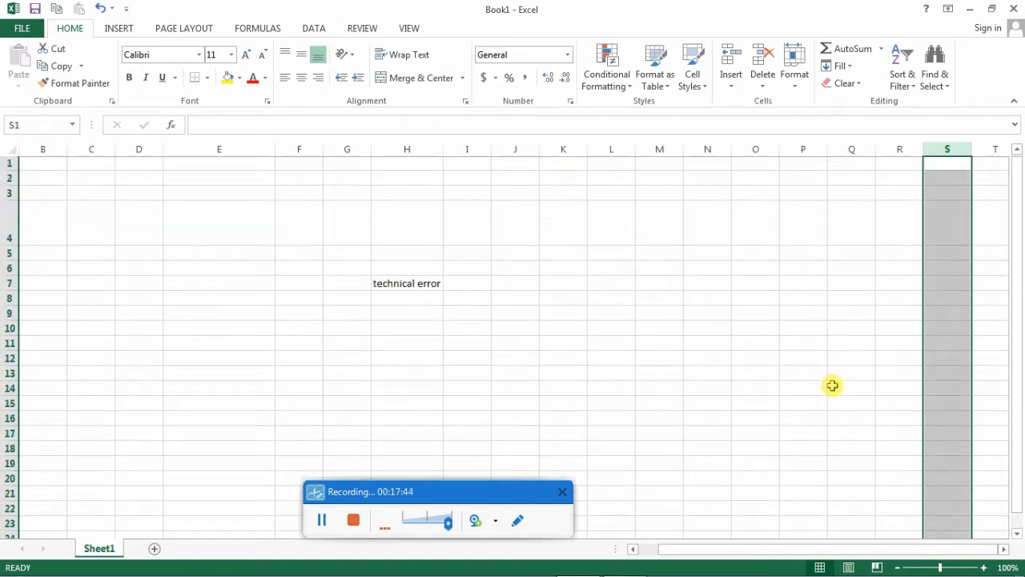
scroll(832, 385, "down", 6)
scroll(833, 386, "up", 4)
scroll(832, 385, "up", 1)
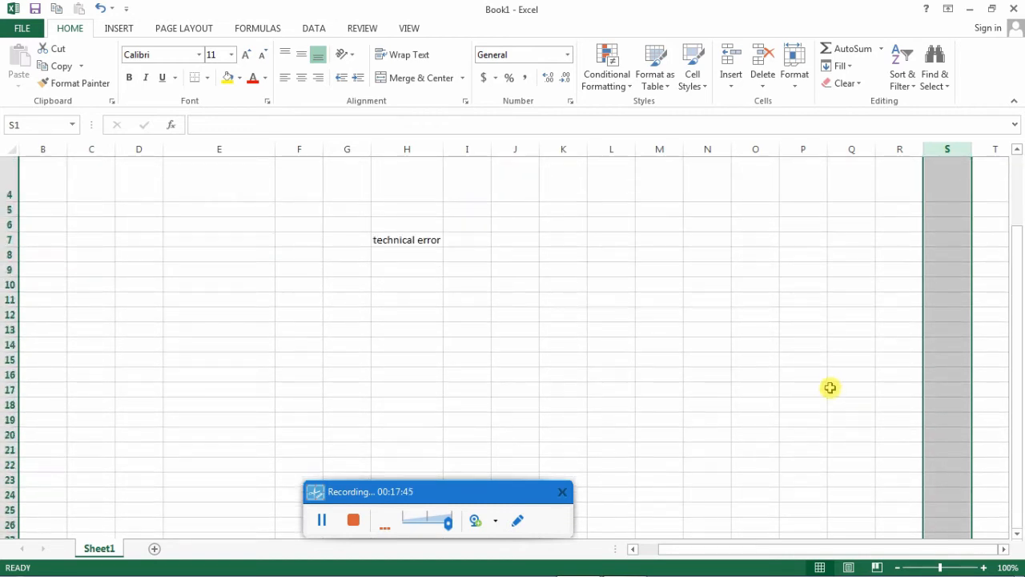
scroll(830, 387, "up", 1)
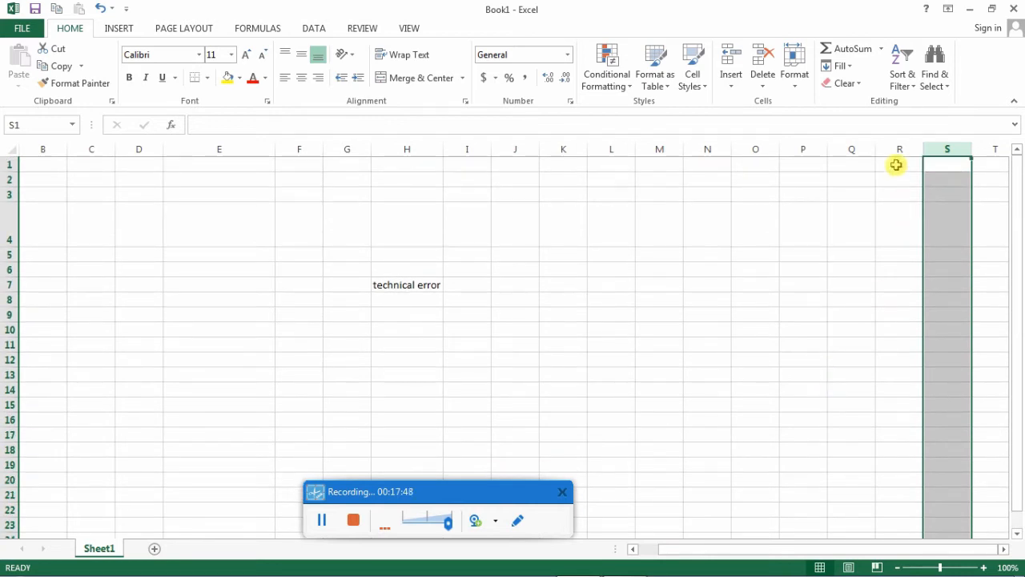
- Outline the view buttons, the zoom slider and the zoom percentage in the status bar with red annotation rectangles
left_click(519, 522)
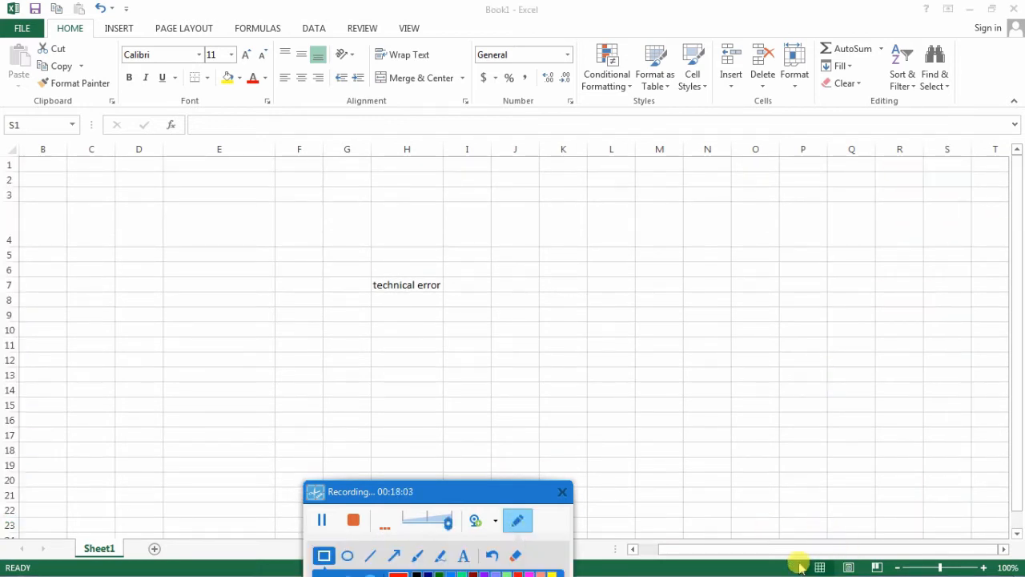
mouse_move(797, 558)
left_mouse_down()
mouse_move(824, 569)
mouse_move(905, 561)
mouse_move(888, 556)
mouse_move(1024, 575)
left_mouse_up()
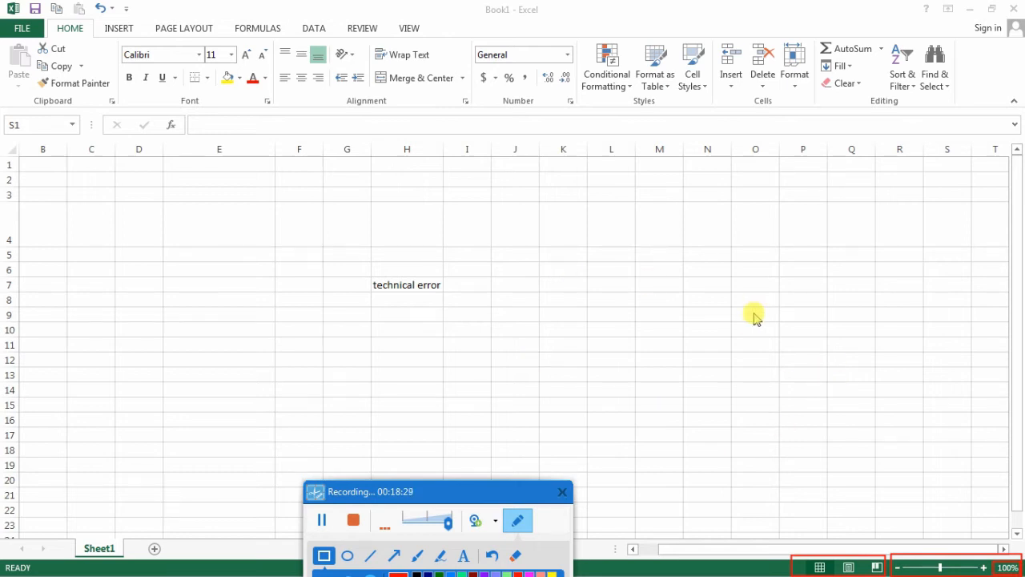
key("ctrl+space")
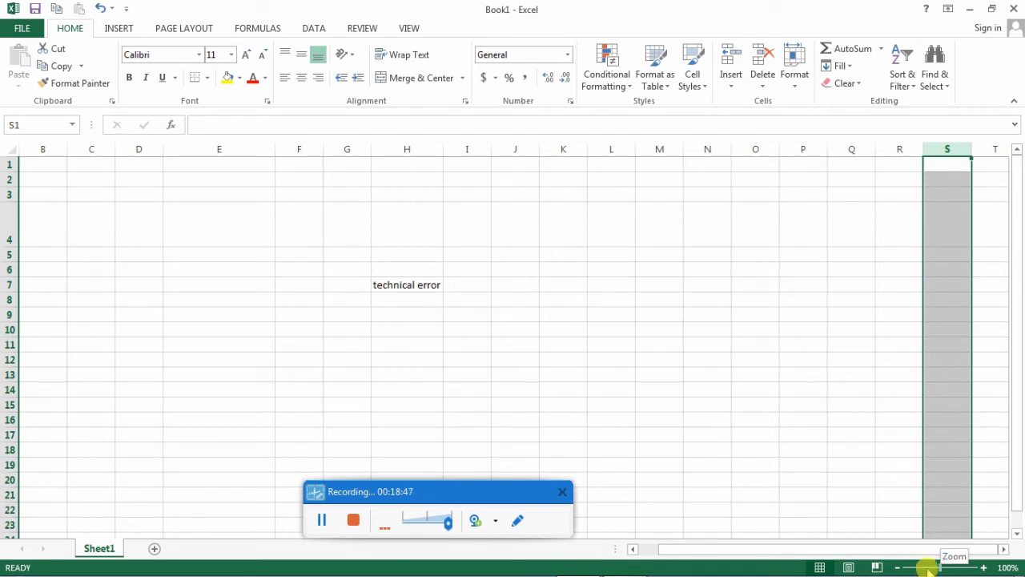
- Zoom the sheet in to 244% and outline the zoom percentage with a red annotation rectangle
mouse_move(940, 566)
left_mouse_down()
mouse_move(926, 568)
mouse_move(959, 568)
left_mouse_up()
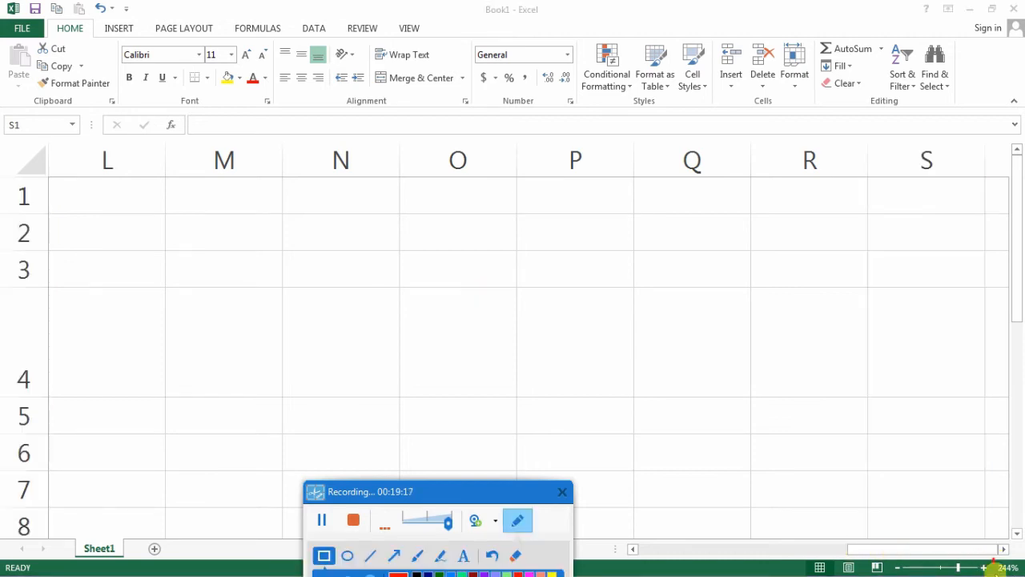
left_click_drag(994, 559, 1021, 575)
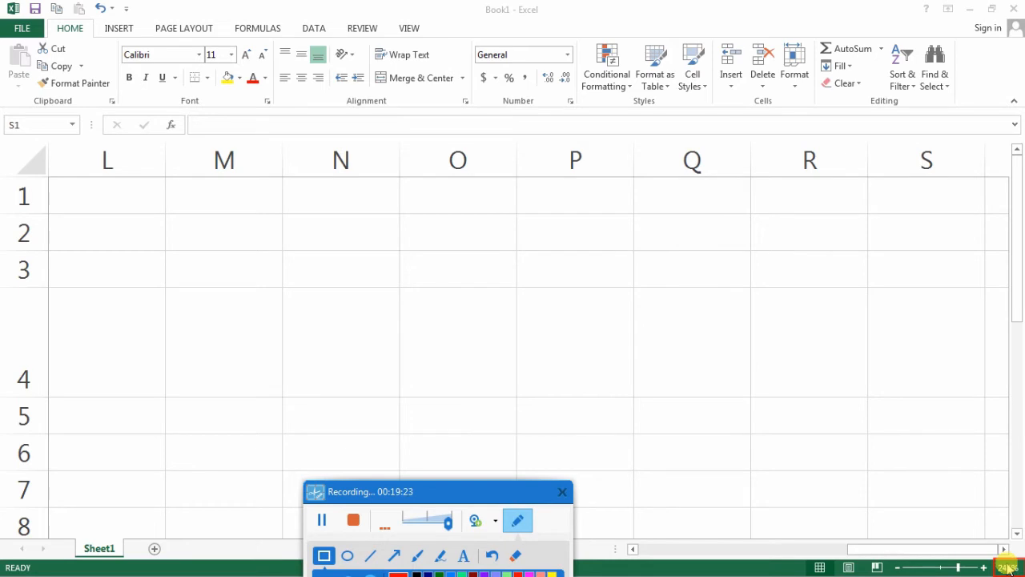
left_click(522, 523)
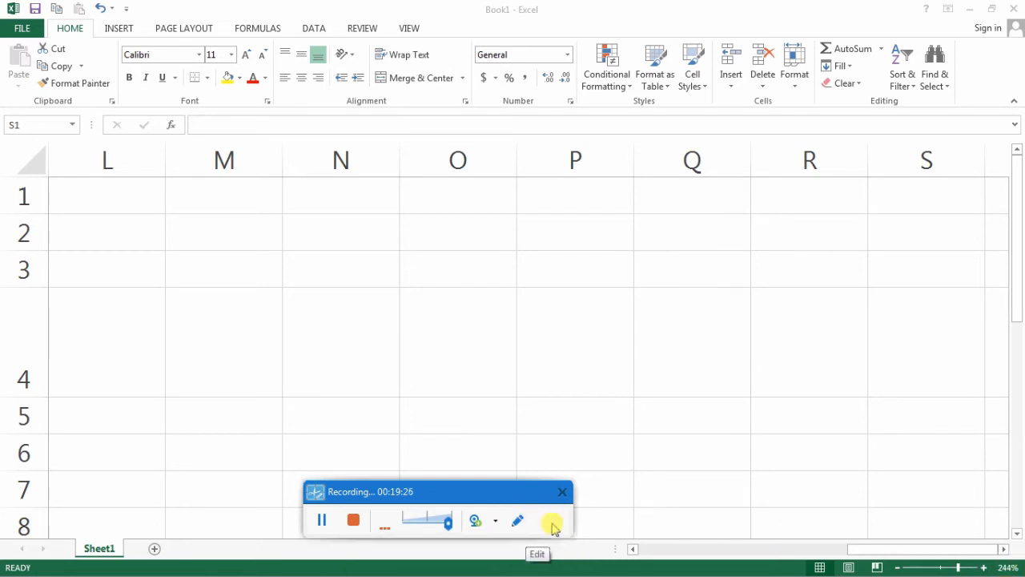
- Set the sheet's magnification to a custom value of 102% in the Zoom dialog
left_click(1006, 568)
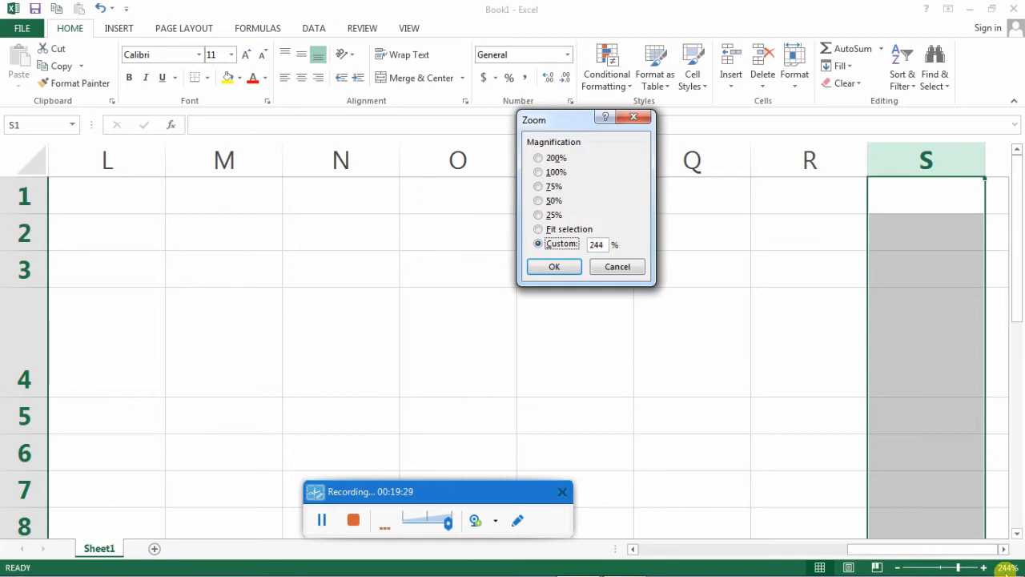
left_click_drag(557, 120, 573, 230)
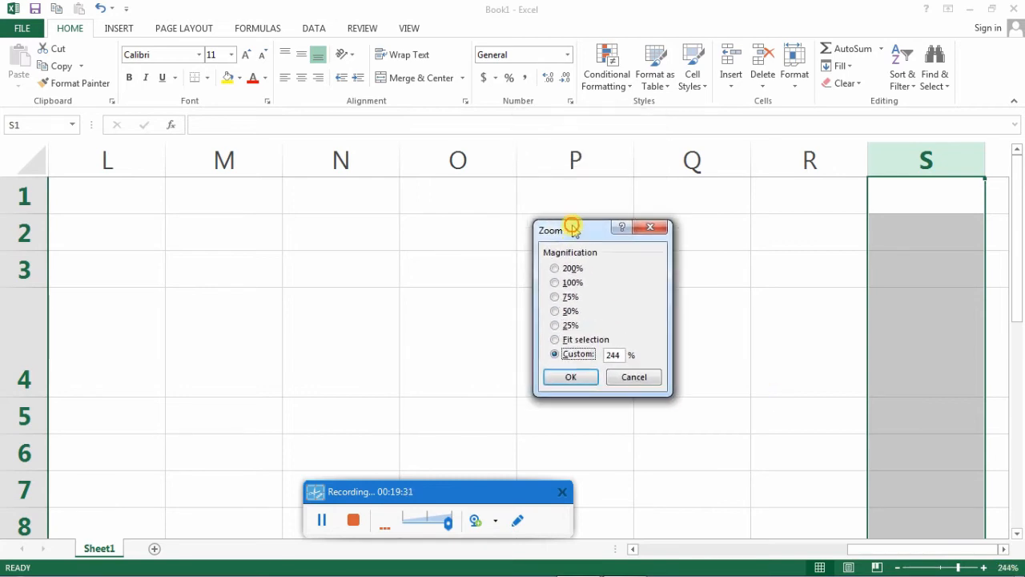
left_click(555, 283)
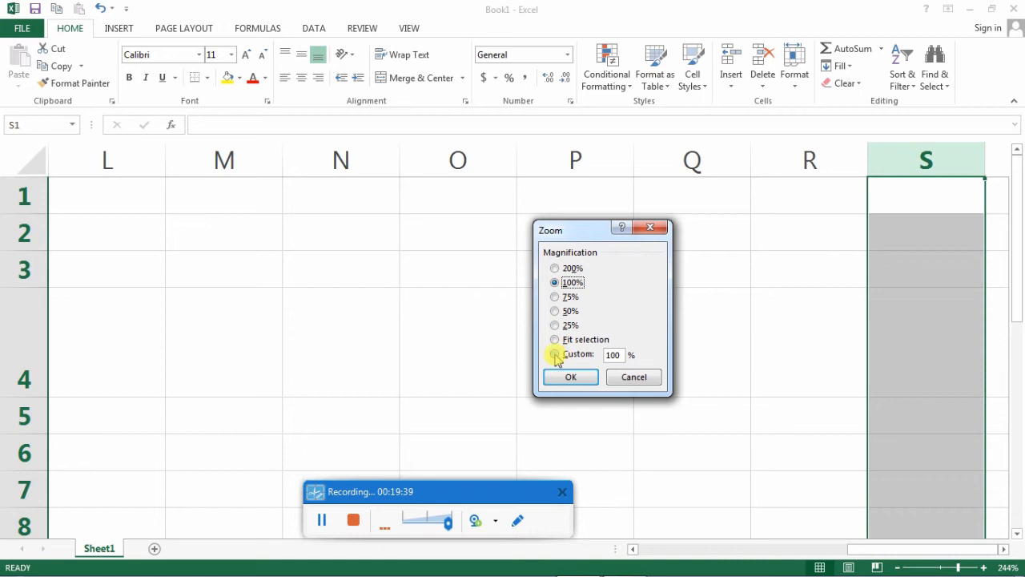
left_click(555, 354)
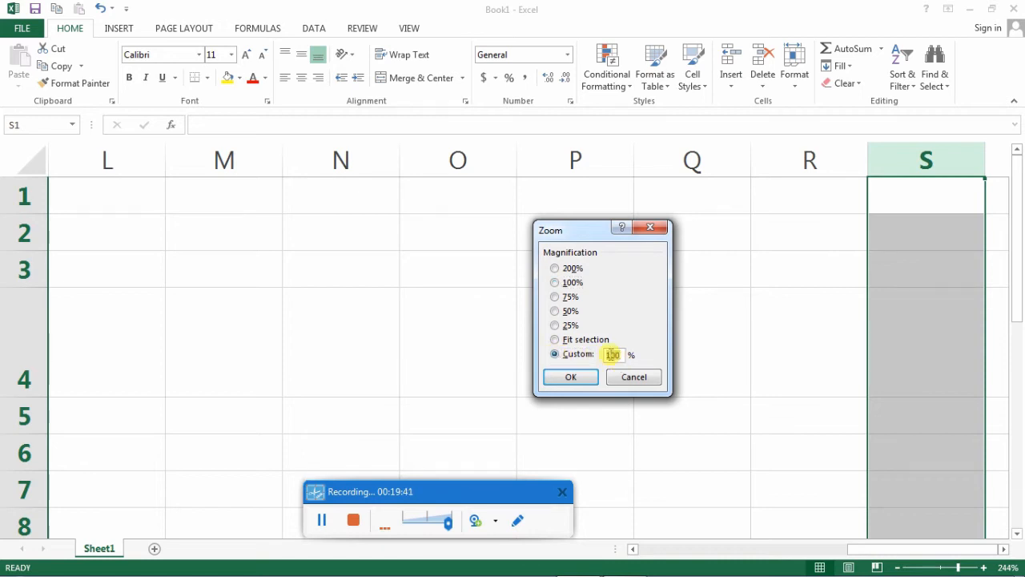
type("102")
left_click(570, 376)
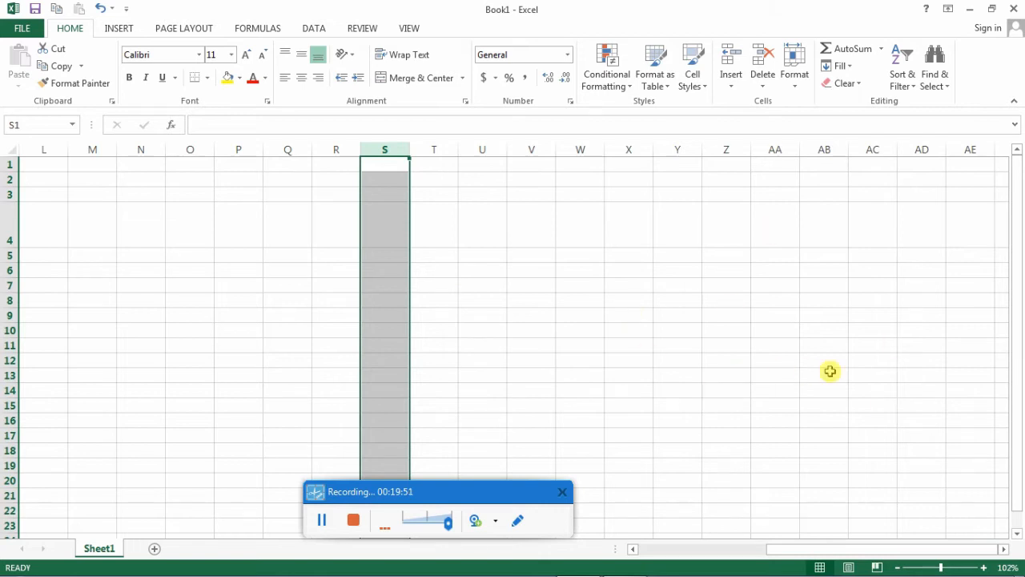
- Outline the three view buttons in the status bar in red, and move the recorder toolbar off the status bar area
left_click(517, 521)
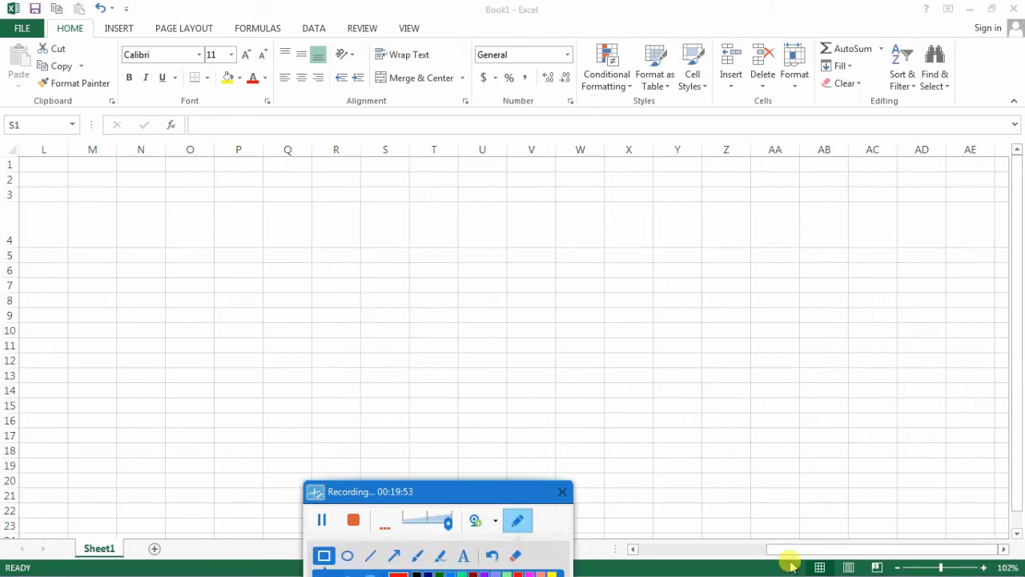
left_click_drag(791, 561, 891, 574)
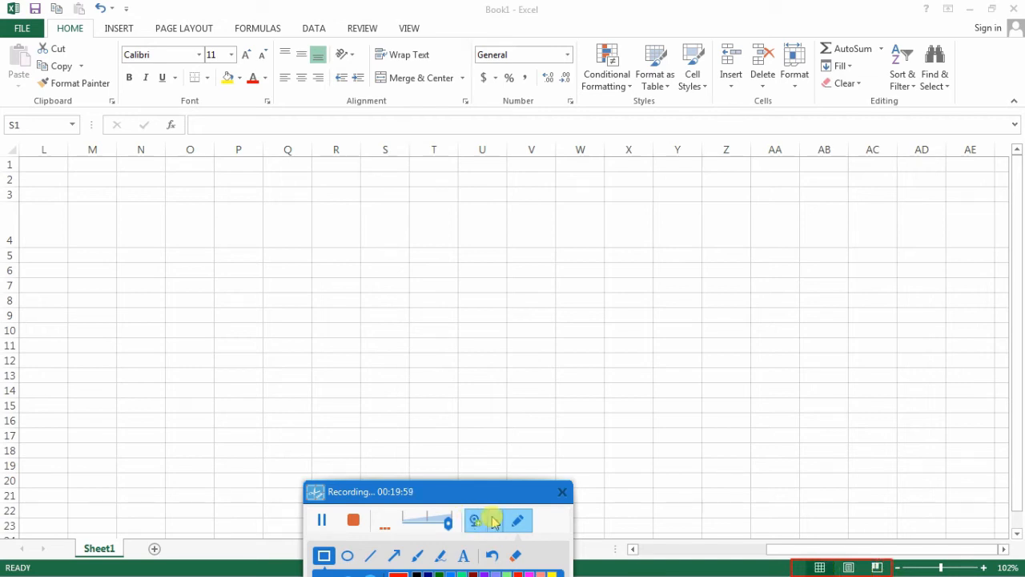
left_click(519, 522)
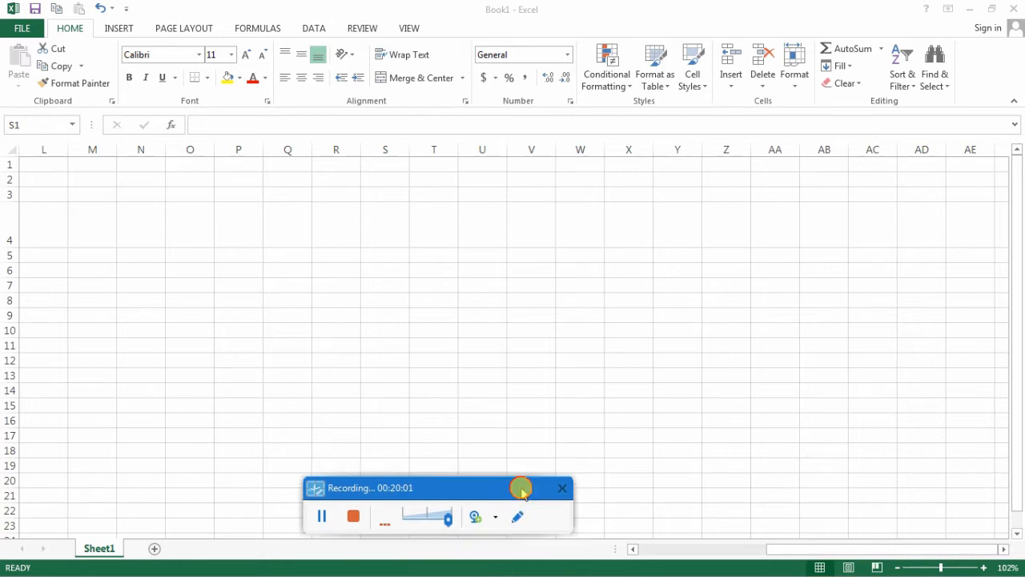
left_click_drag(521, 490, 629, 411)
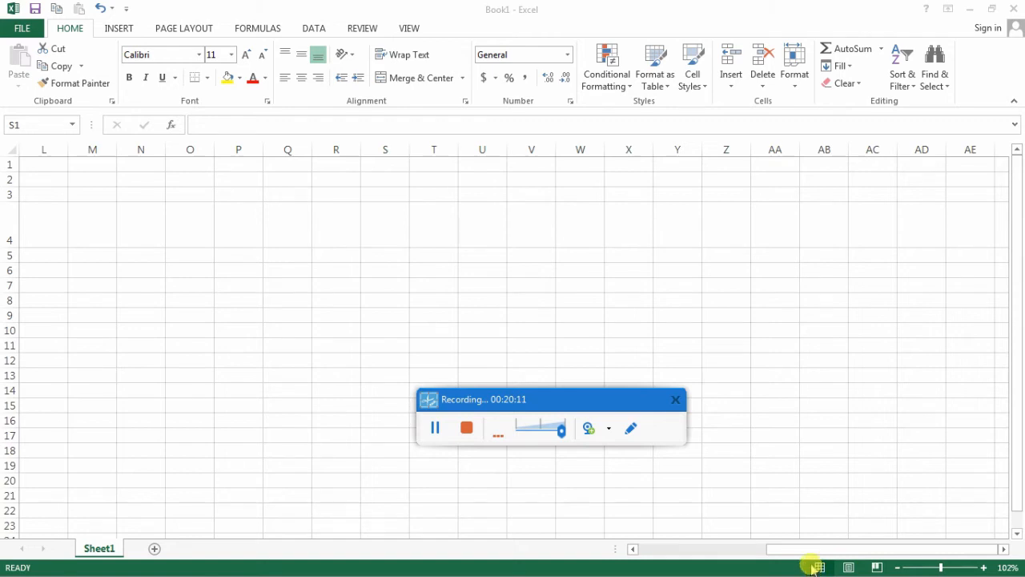
key("ctrl+space")
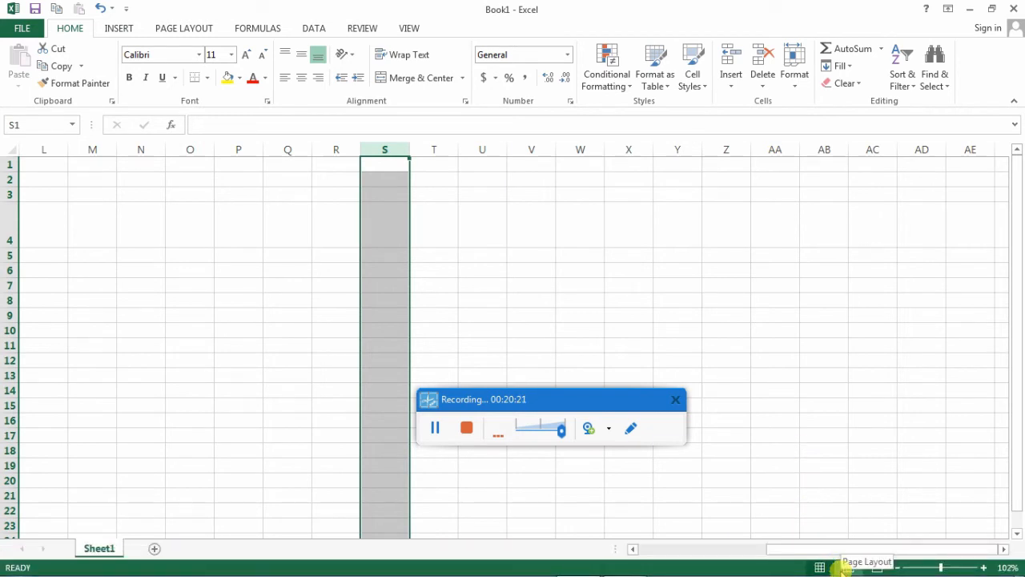
- Show the sheet in Page Layout and Page Break Preview, and return it to Normal view
left_click(846, 567)
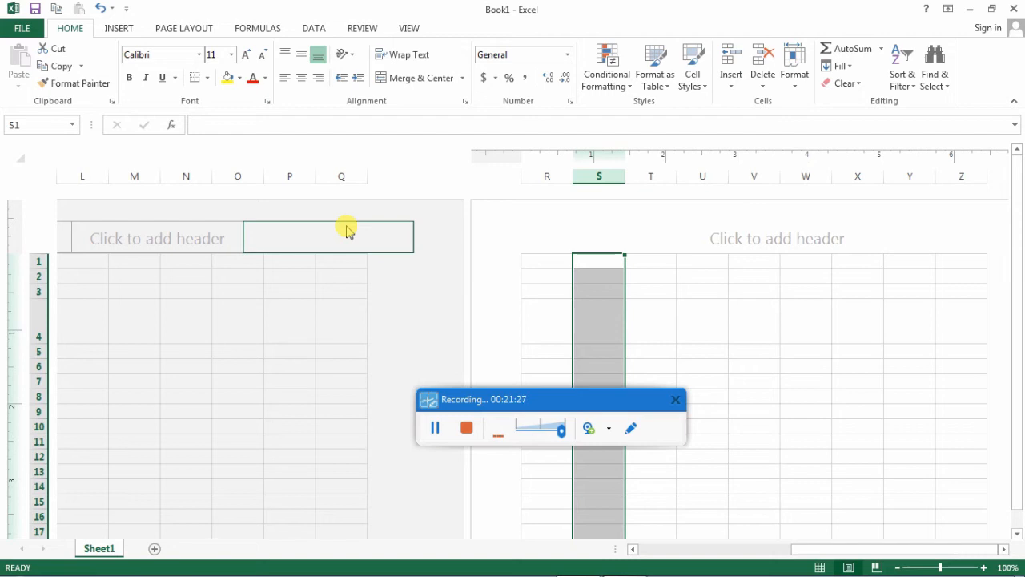
left_click(877, 567)
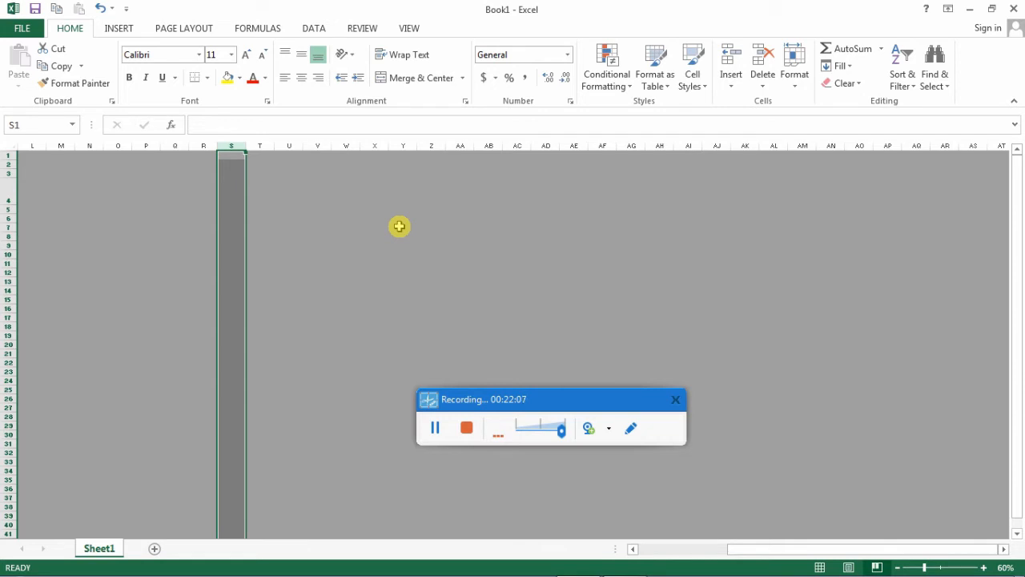
left_click(817, 565)
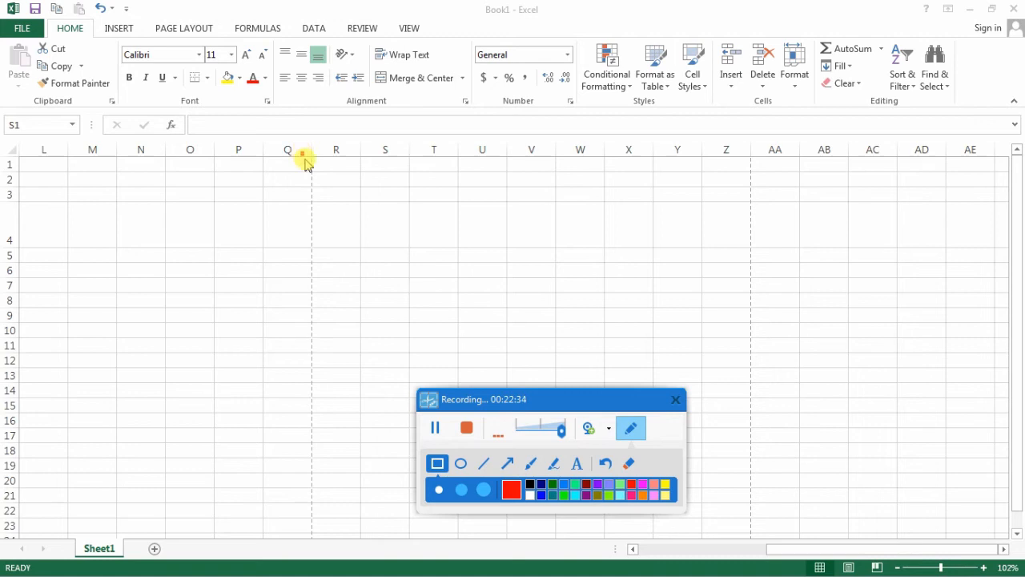
- Outline the dashed page-break lines after columns Q and Z in red, and draw a red arrow from the first to the second
mouse_move(303, 154)
left_mouse_down()
mouse_move(331, 366)
mouse_move(335, 551)
left_mouse_up()
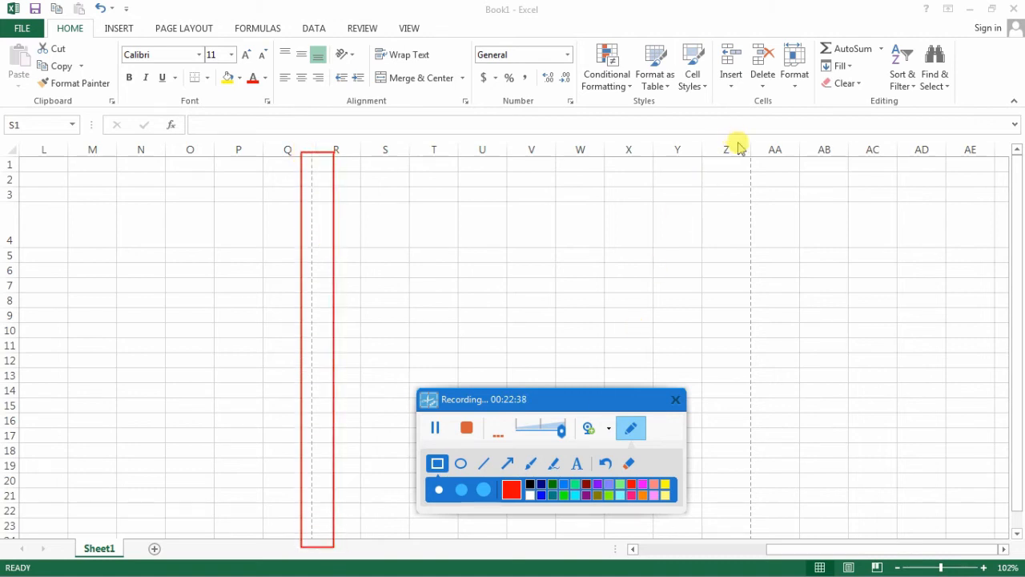
mouse_move(737, 143)
left_mouse_down()
mouse_move(767, 245)
mouse_move(759, 542)
left_mouse_up()
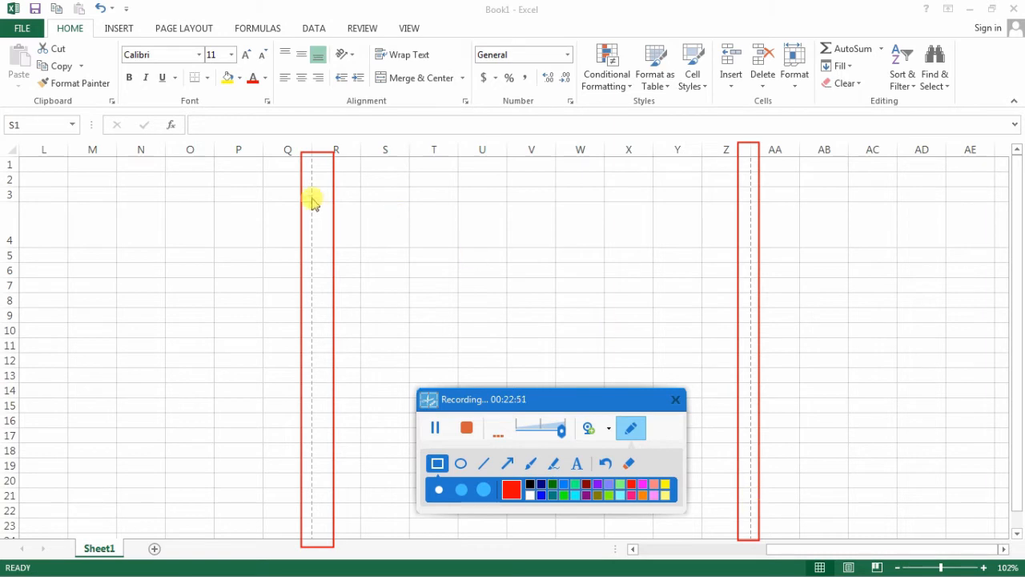
left_click(507, 463)
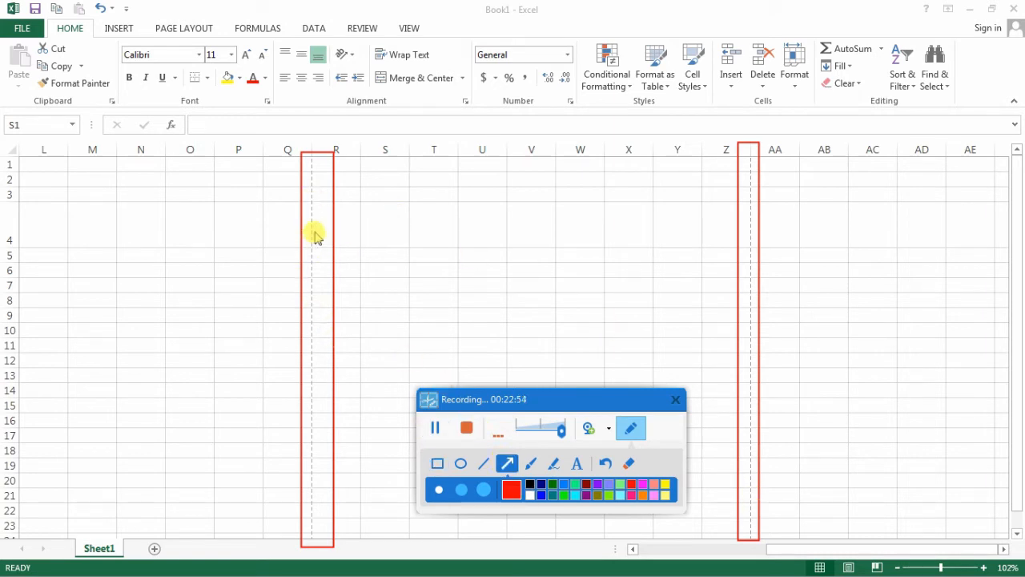
left_click_drag(315, 232, 745, 232)
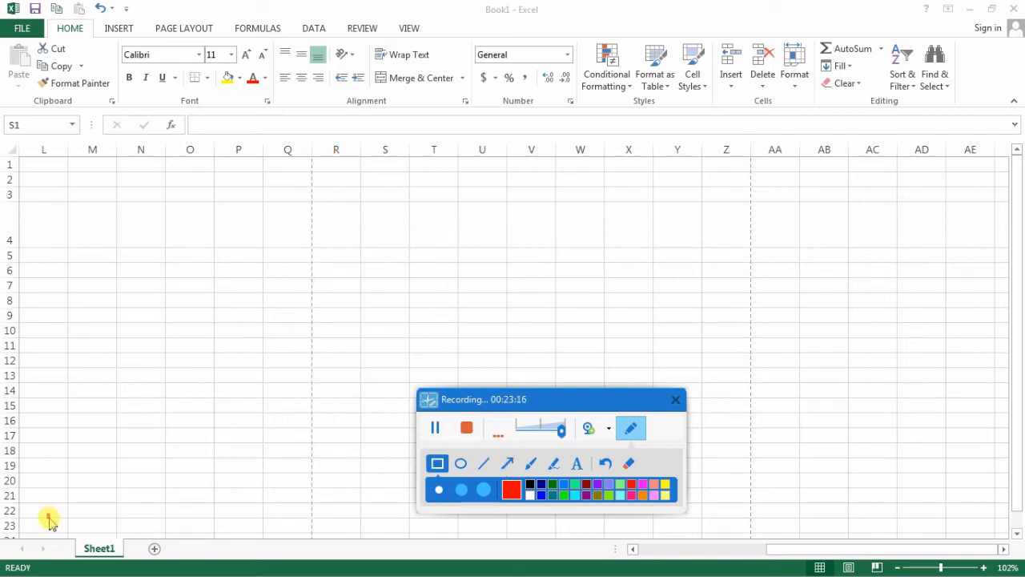
- Outline the sheet tab area, the window title and the workbook name Book1 in red, and turn off the recorder's drawing tools
mouse_move(47, 514)
left_mouse_down()
mouse_move(105, 560)
mouse_move(173, 566)
left_mouse_up()
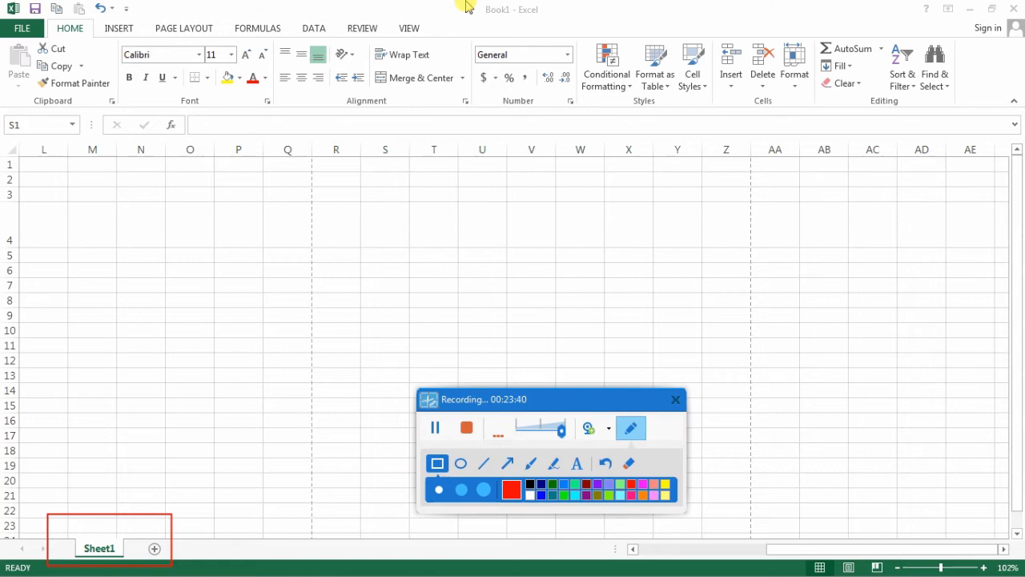
left_click_drag(466, 1, 546, 22)
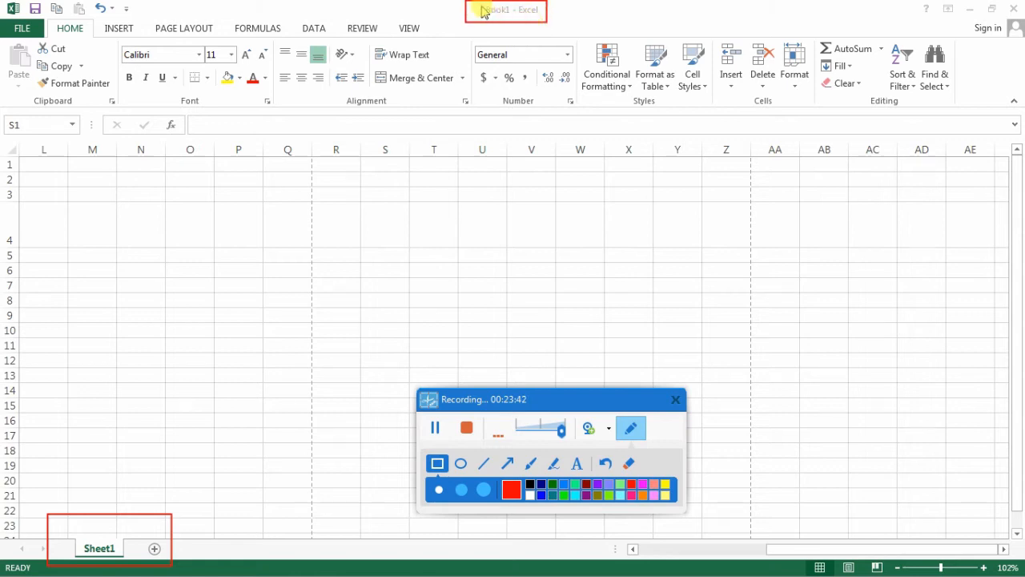
left_click_drag(480, 5, 517, 16)
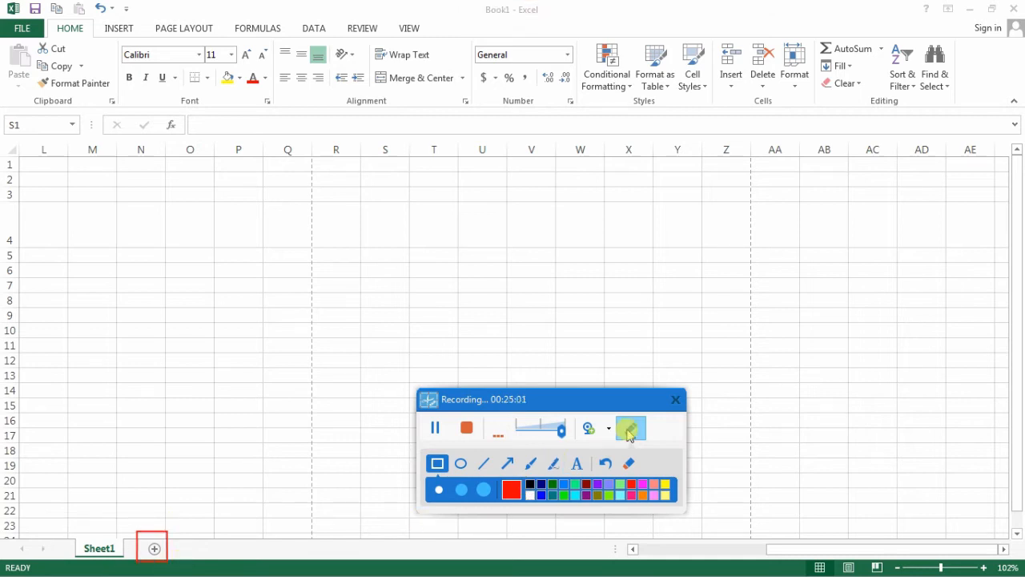
left_click(630, 428)
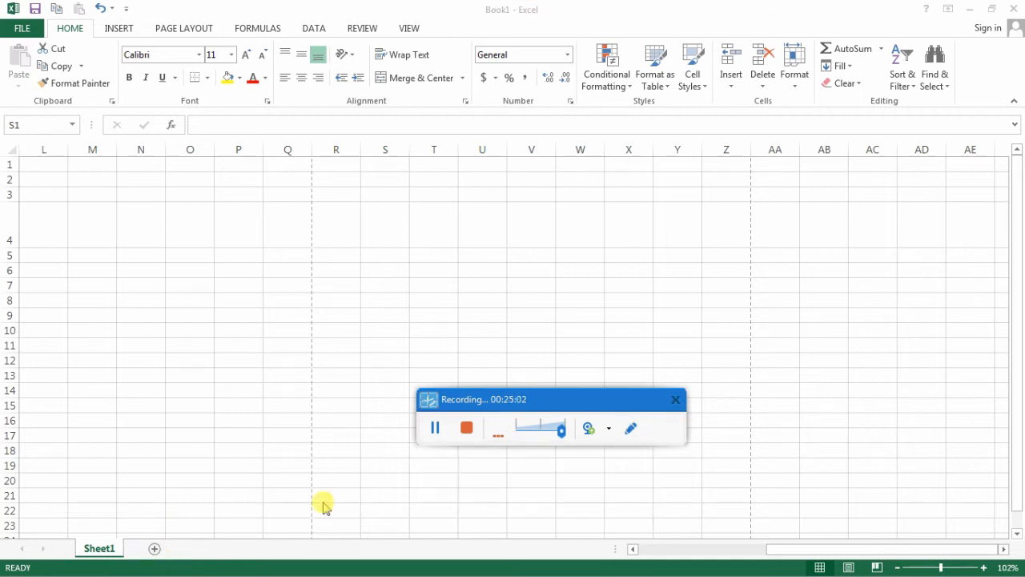
key("ctrl+space")
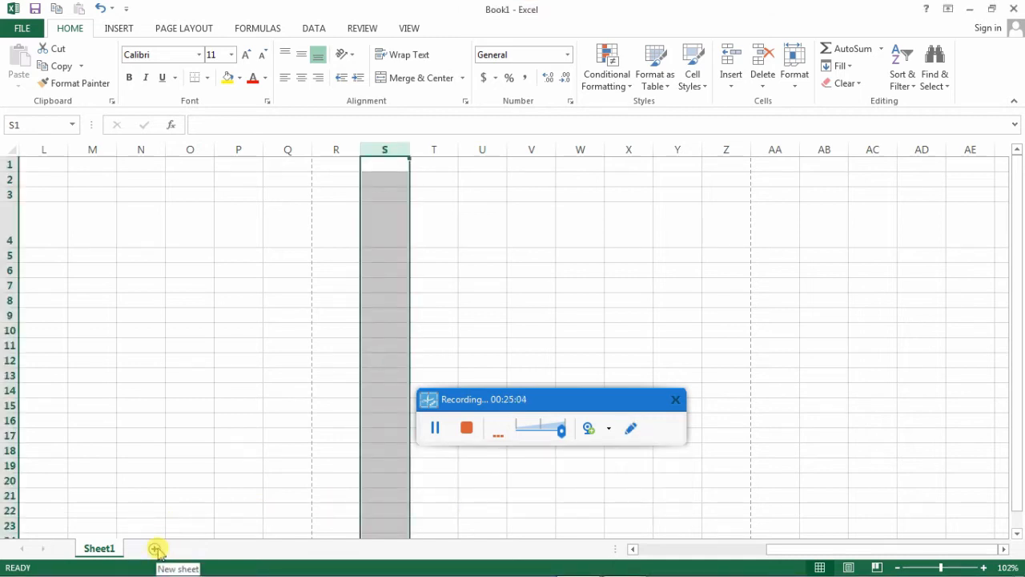
- Add five new worksheets to the workbook after Sheet1
left_click(153, 550)
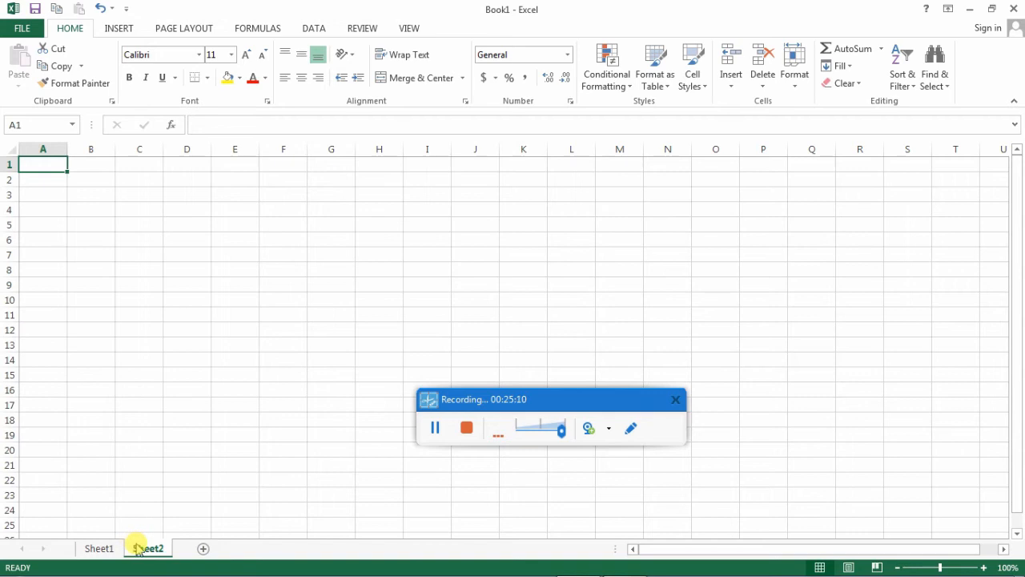
left_click(203, 548)
left_click(252, 548)
left_click(300, 548)
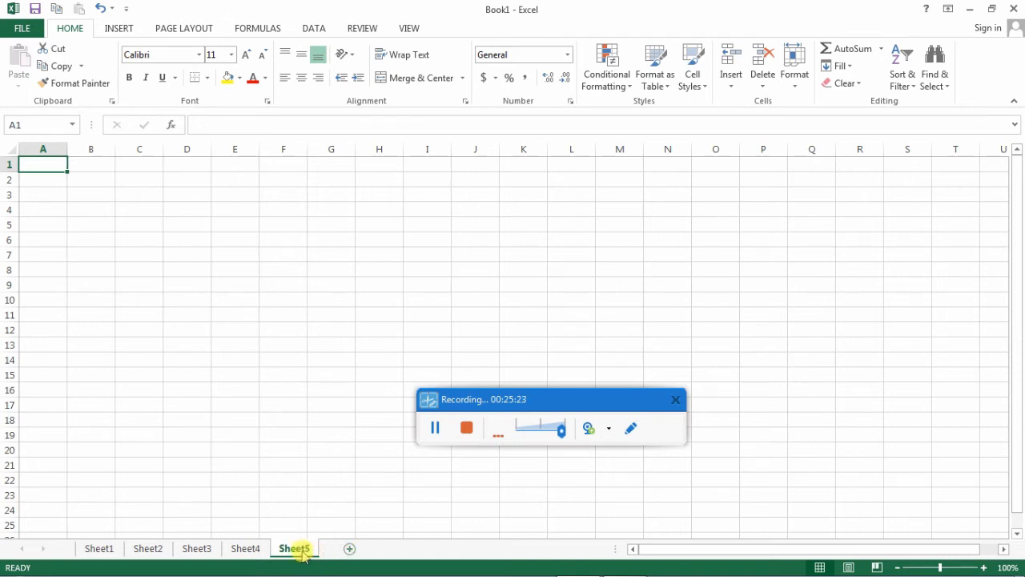
left_click(350, 549)
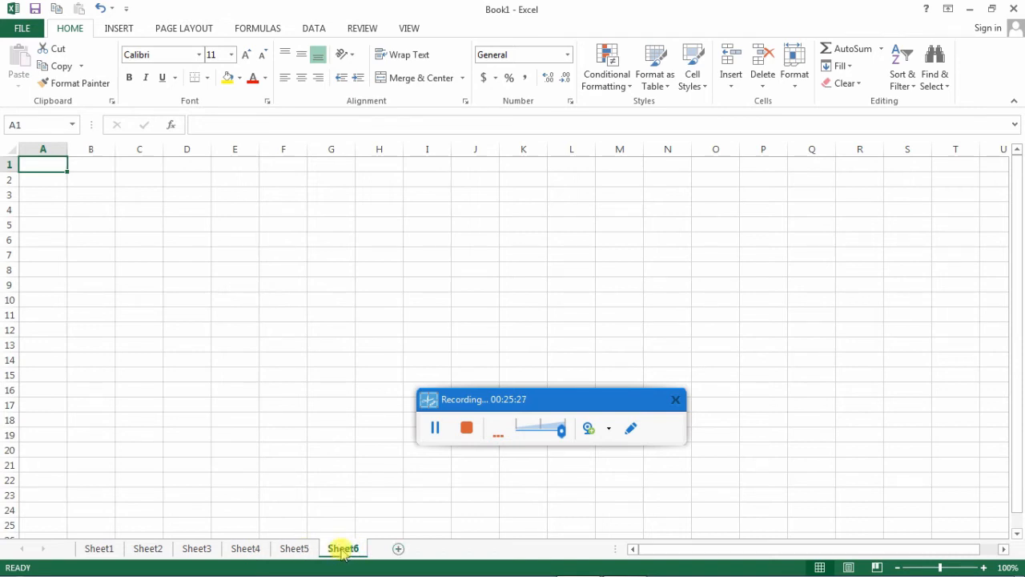
- Switch between Sheet5 and Sheet6, and return to Sheet1
left_click(287, 550)
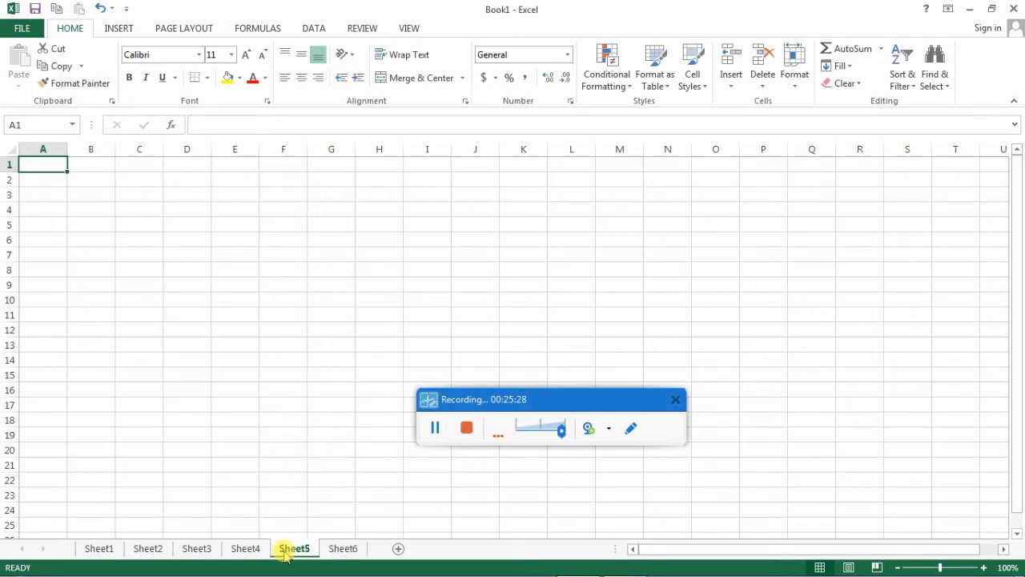
left_click(328, 551)
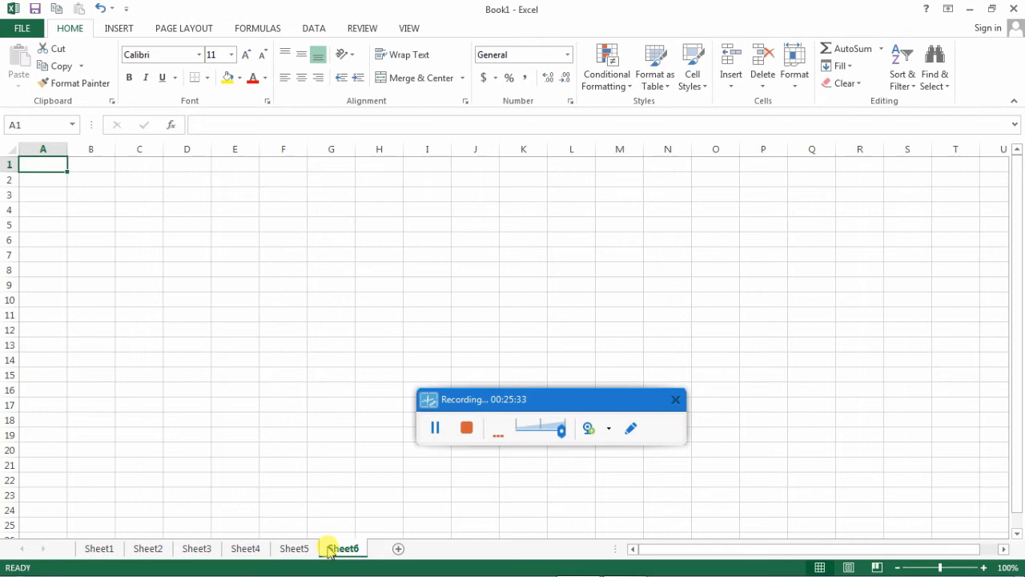
left_click(99, 549)
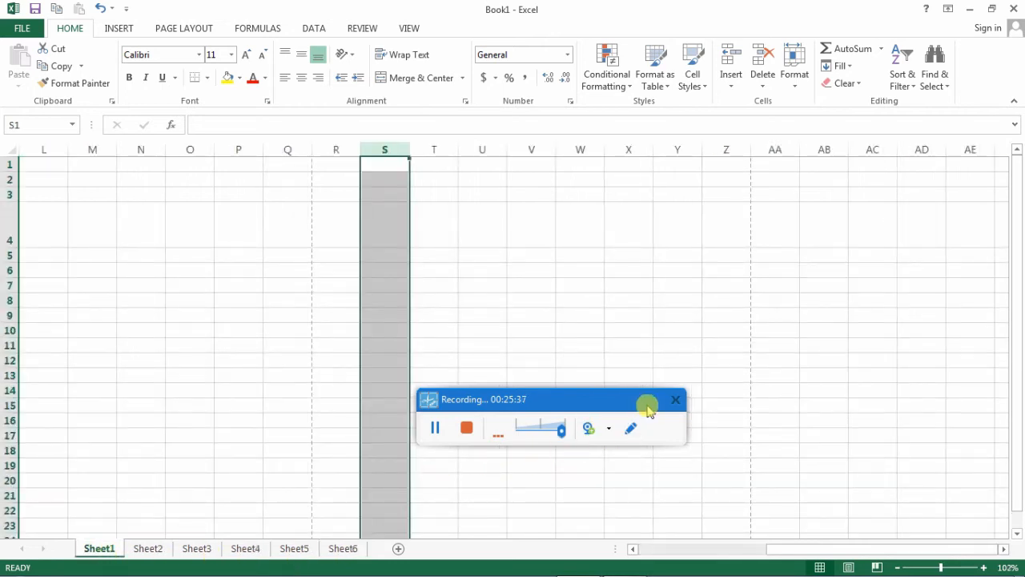
- Bring Sheet1 back to column A, and select the "technical error" cell and its reference in the Name Box
left_click_drag(648, 410, 716, 461)
scroll(950, 260, "down", 6)
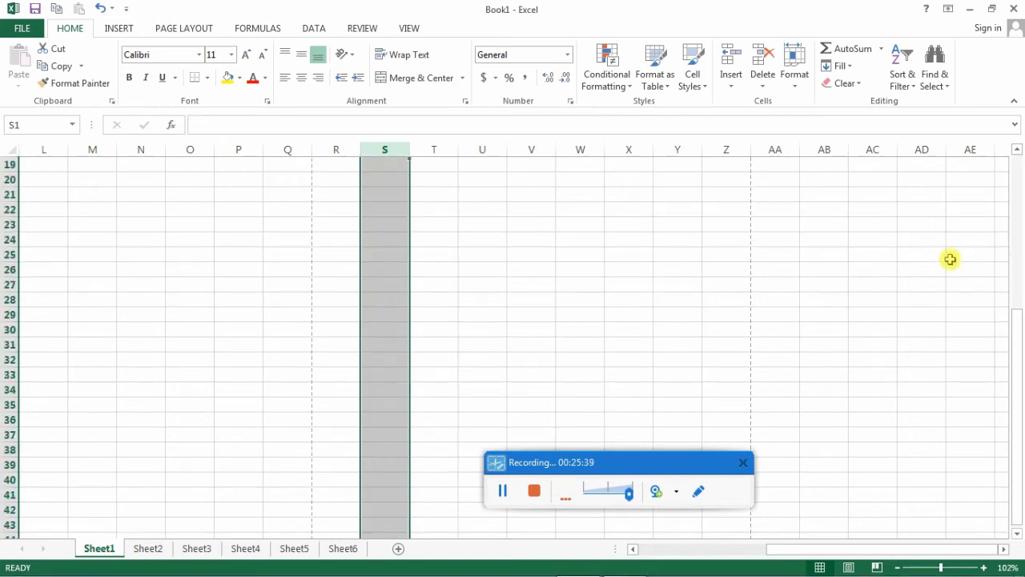
scroll(950, 260, "up", 6)
left_click(828, 553)
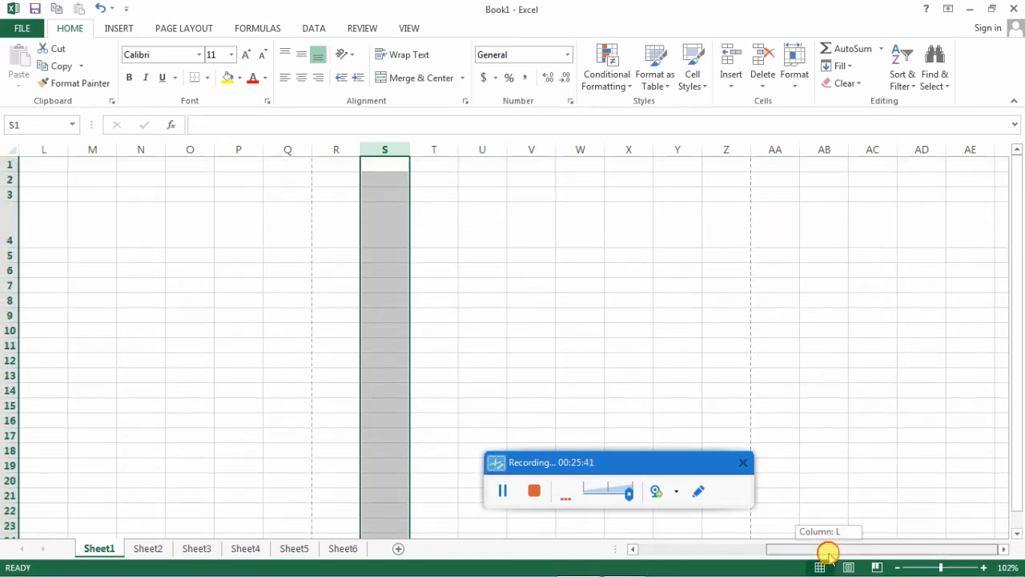
left_click_drag(828, 553, 680, 547)
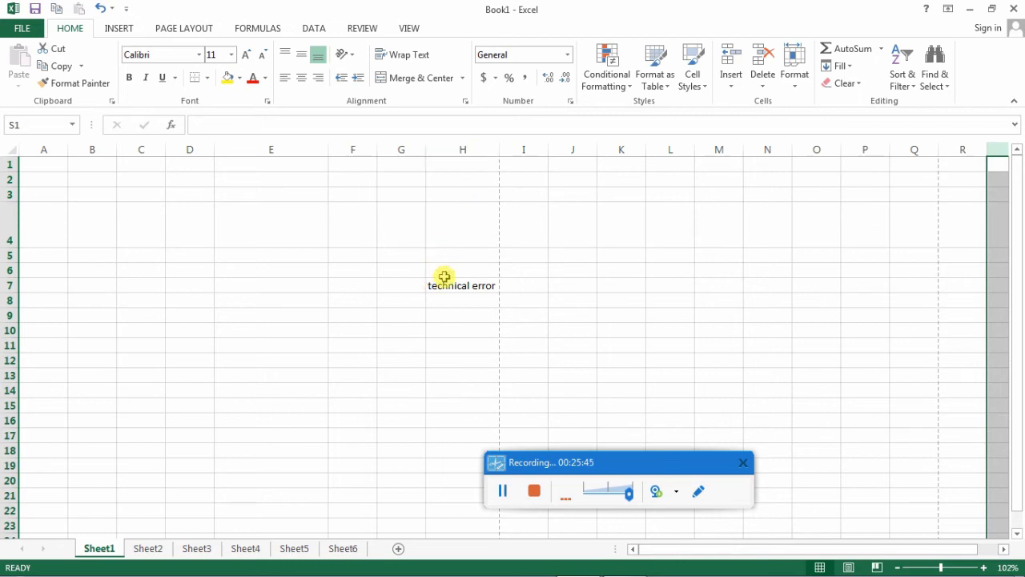
left_click(445, 283)
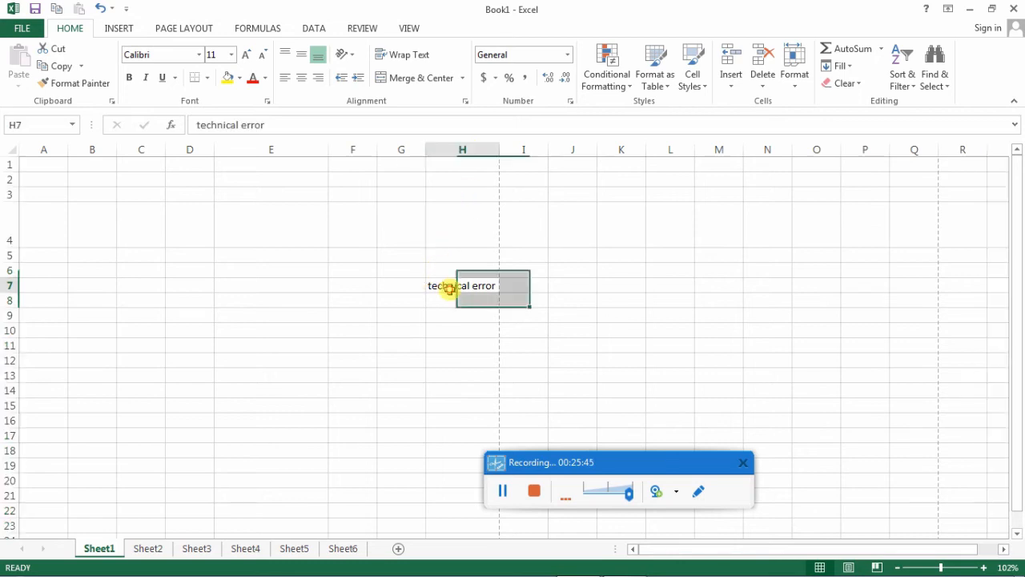
left_click(31, 125)
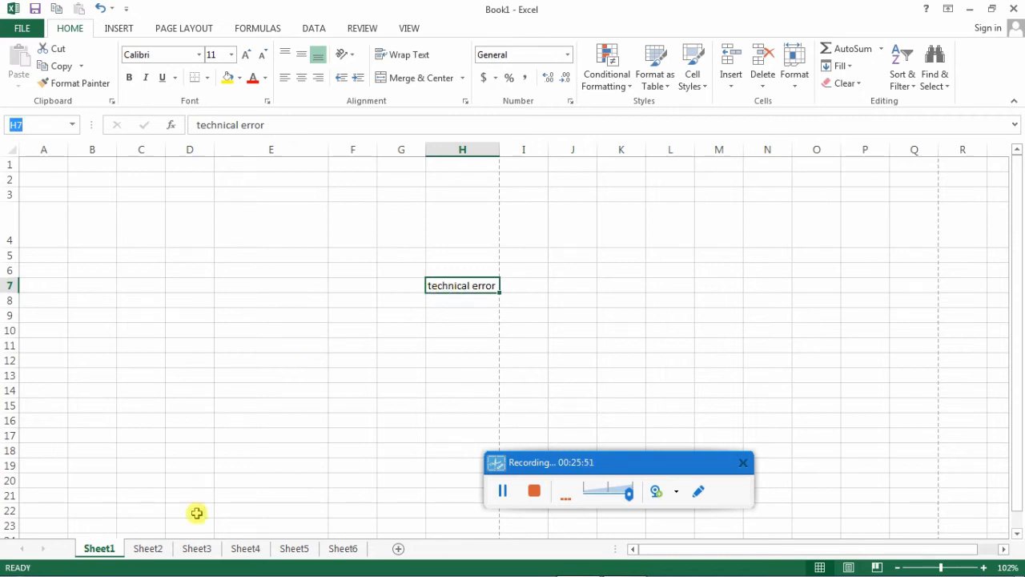
- Select cell H7 on Sheet2, and switch between Sheet1 and Sheet2 to compare that cell on both sheets
left_click(148, 548)
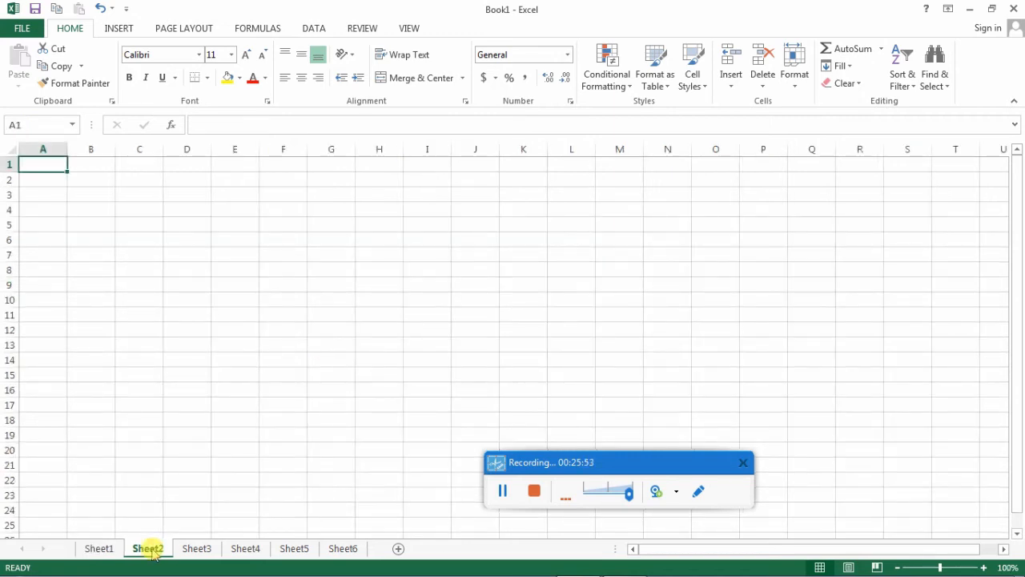
left_click(9, 248)
left_click(9, 254)
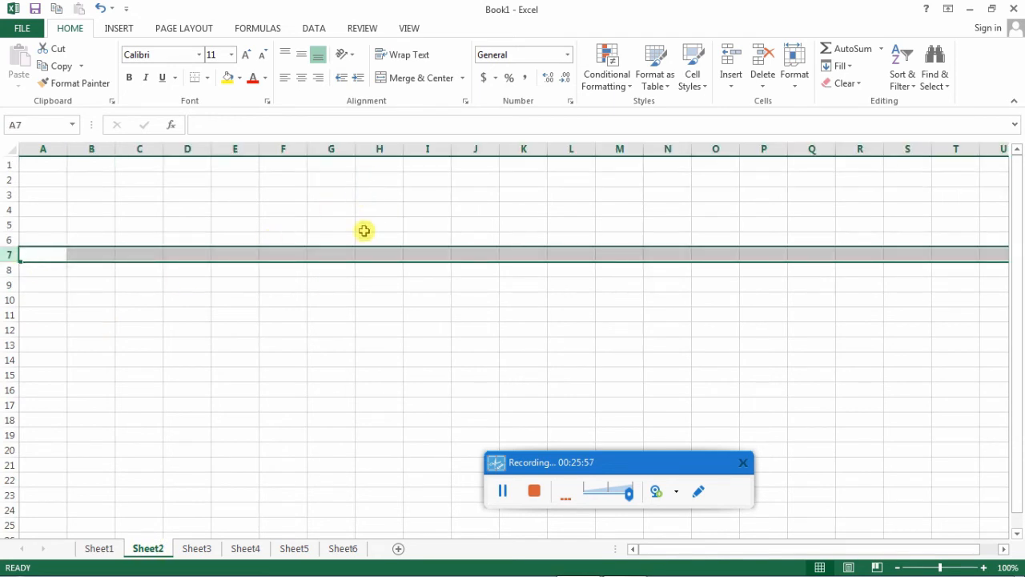
left_click(374, 254)
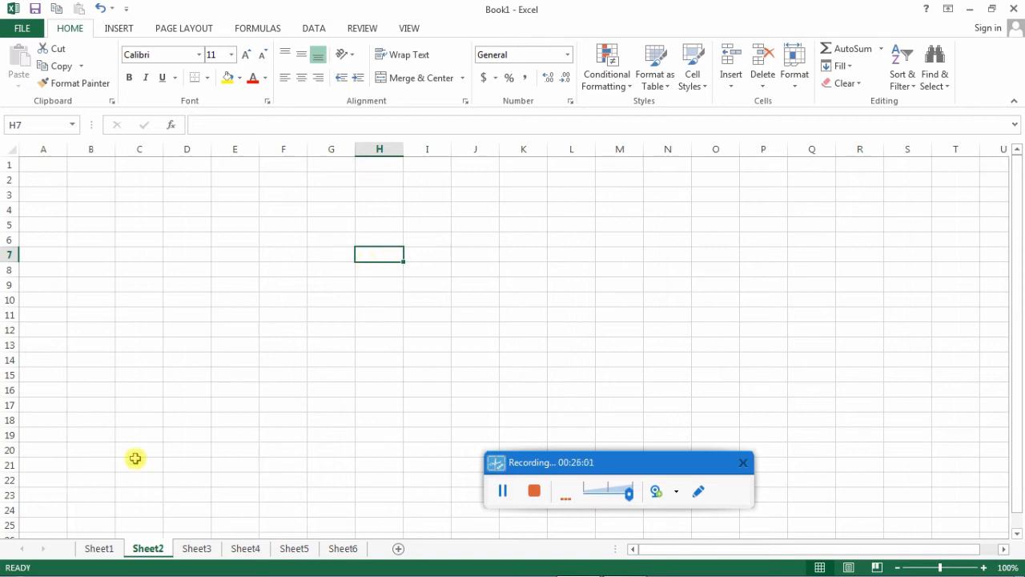
left_click(100, 548)
left_click(149, 547)
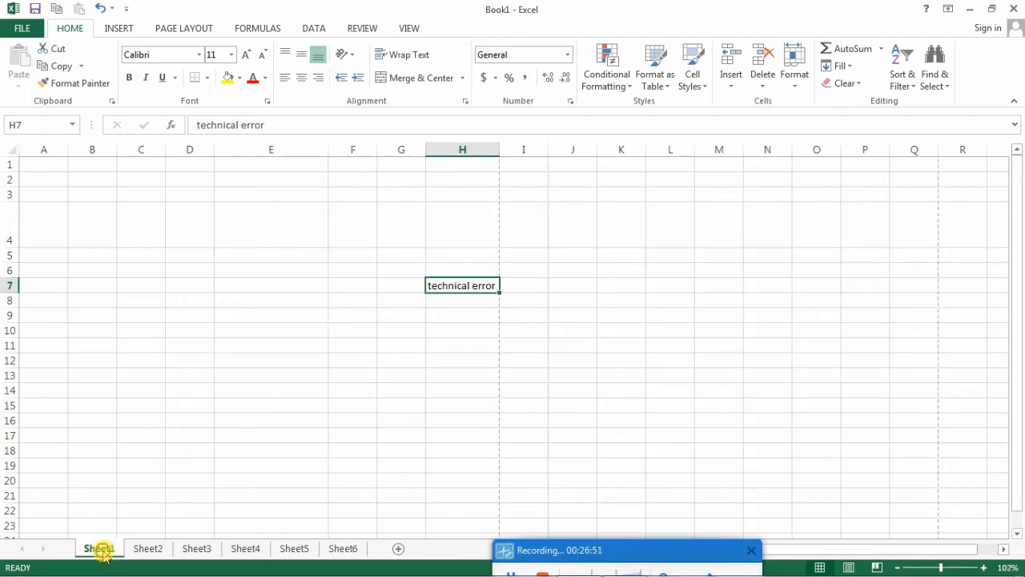
- Rename Sheet1 as january and Sheet2 as february
left_click(100, 547)
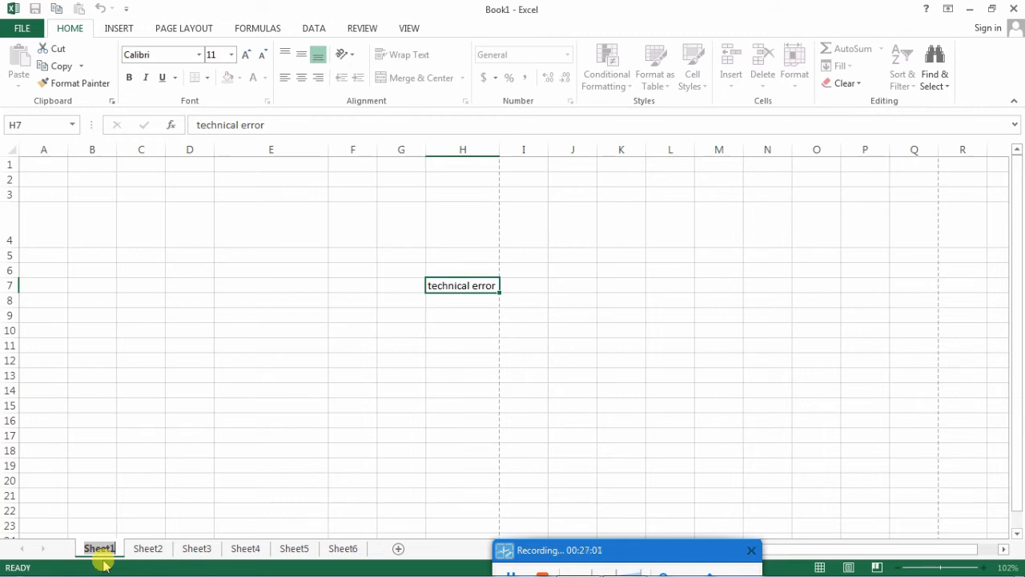
type("january")
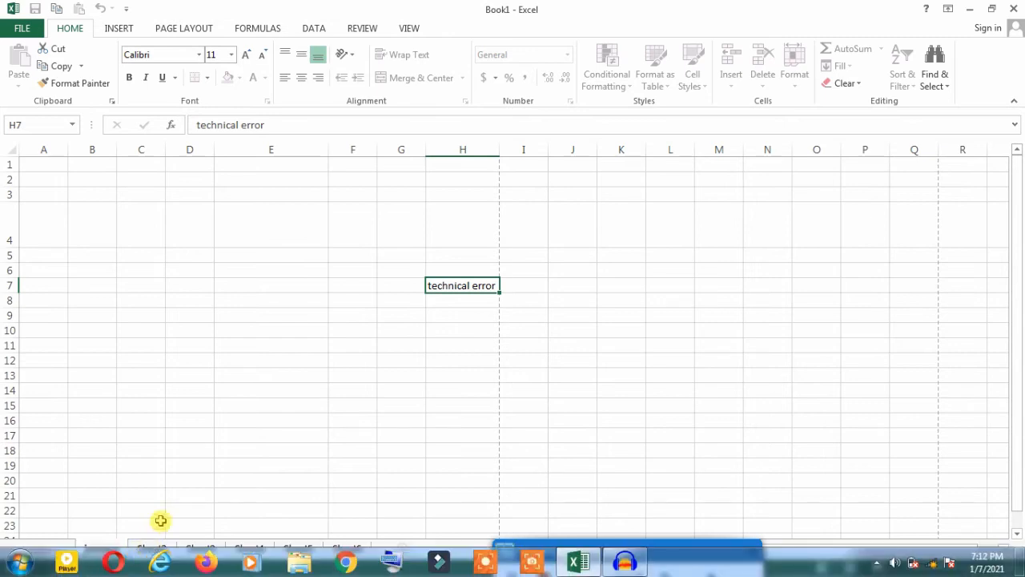
left_click(152, 549)
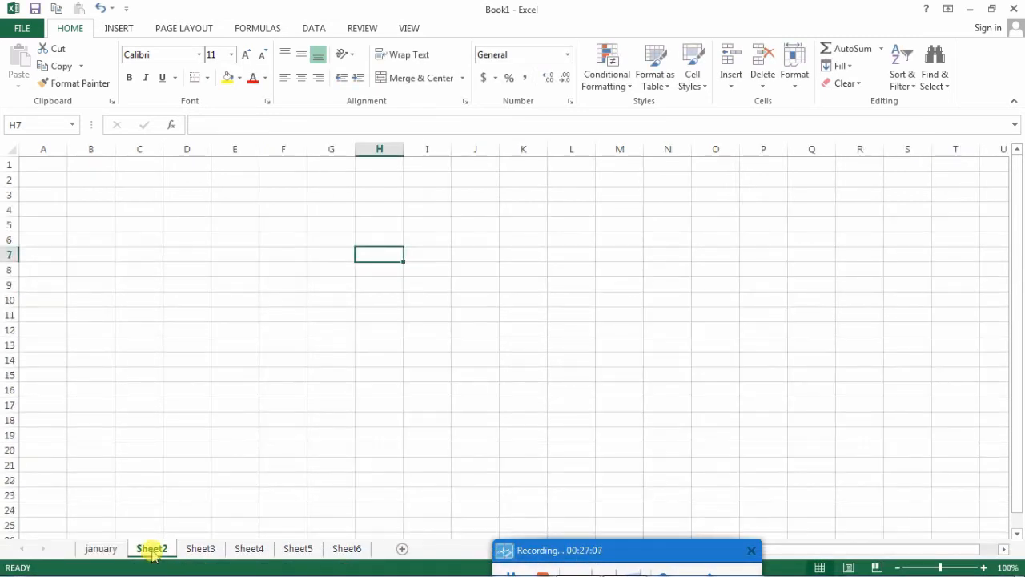
double_click(151, 550)
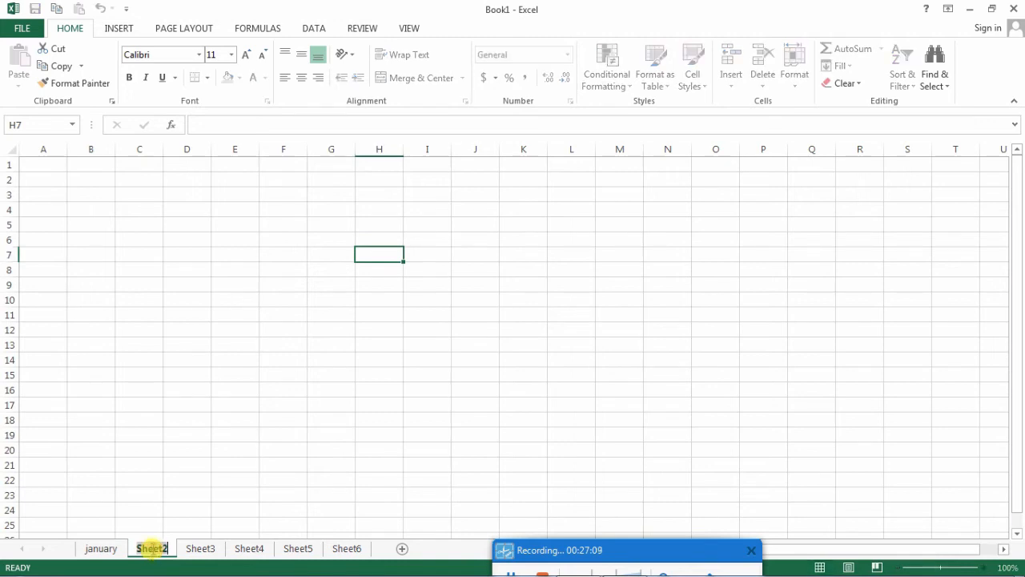
type("feb")
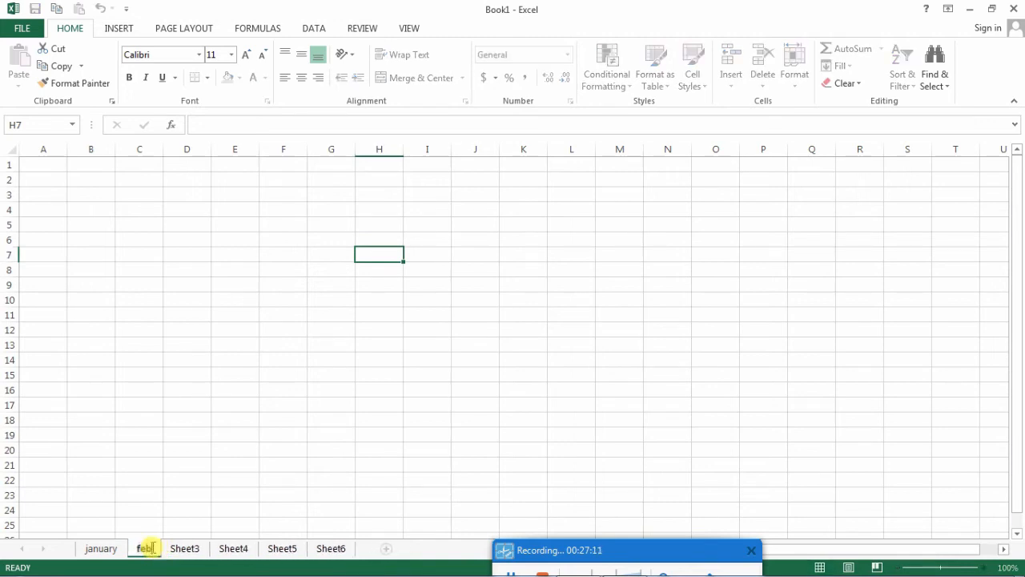
type("ruary")
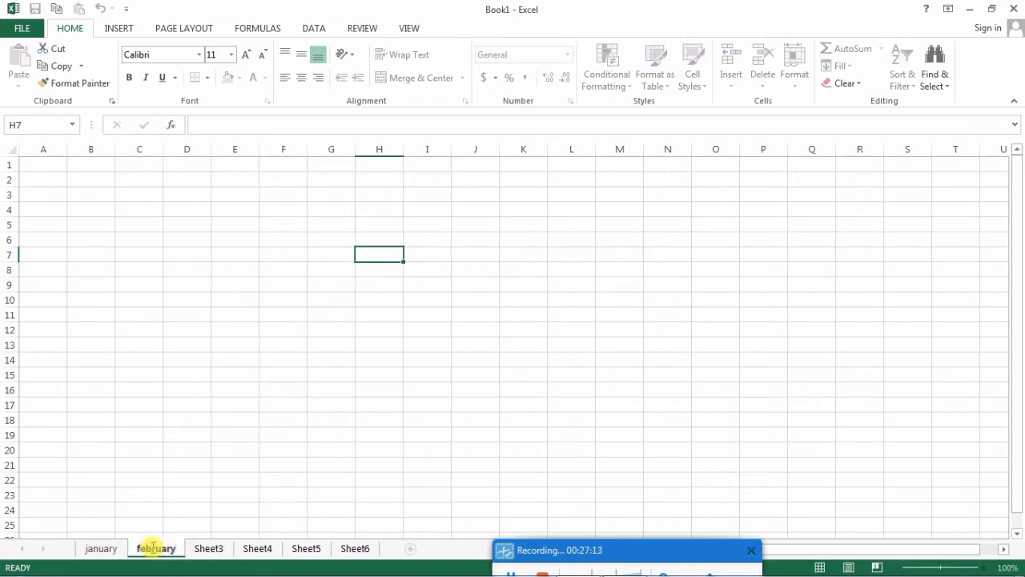
left_click(222, 467)
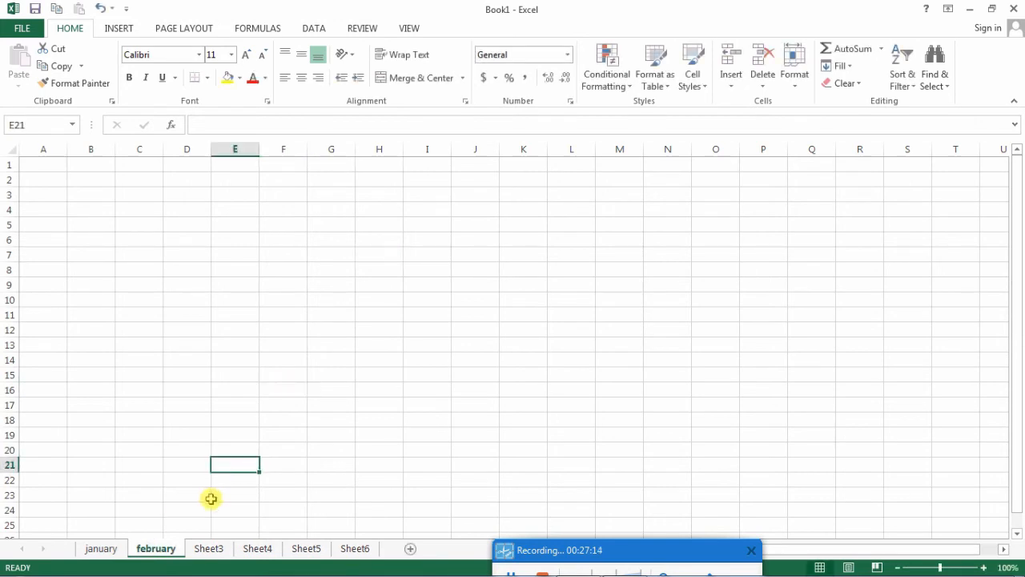
- Rename Sheet3 as march and Sheet4 as may
double_click(209, 549)
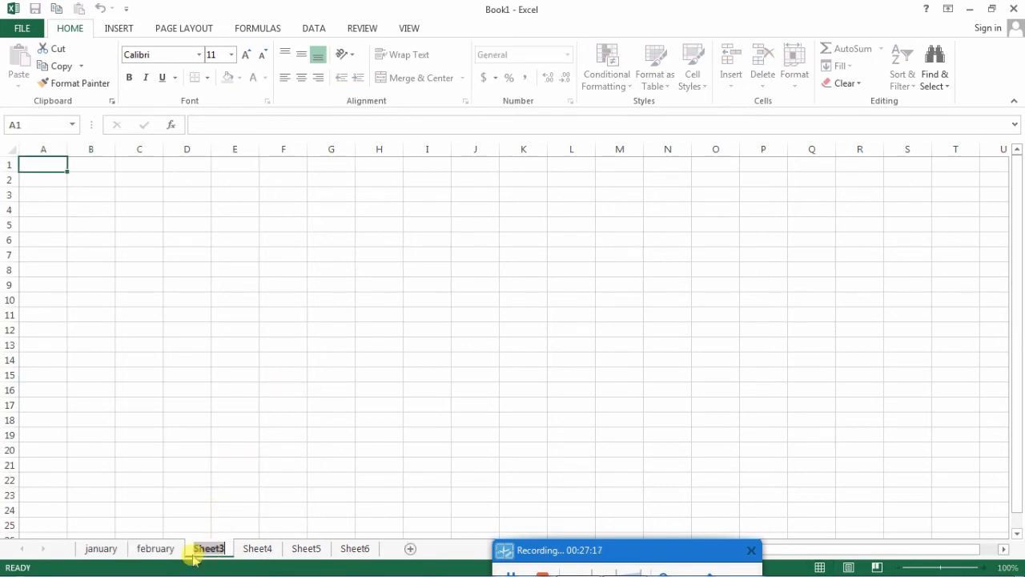
type("march")
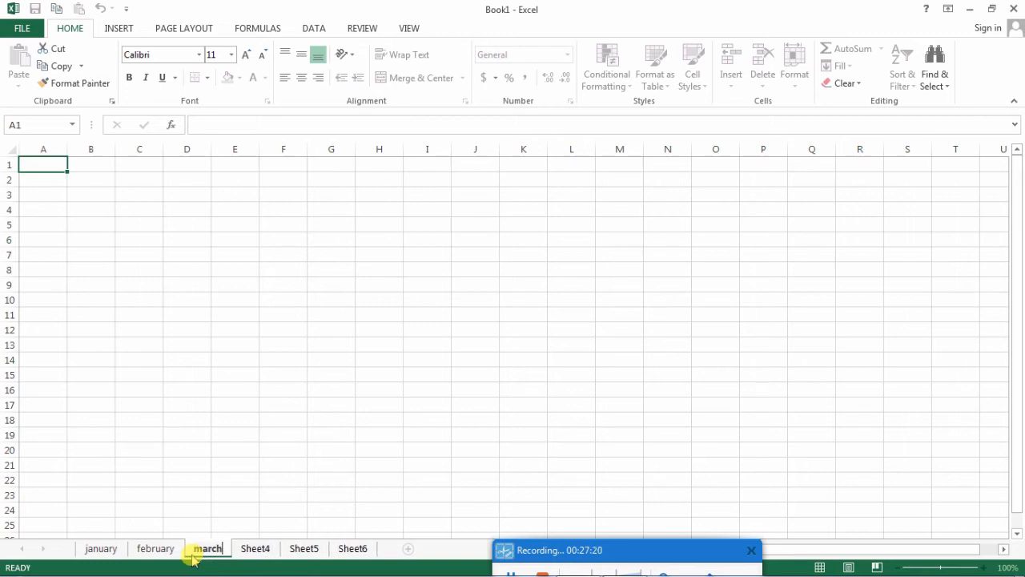
key("Return")
double_click(250, 549)
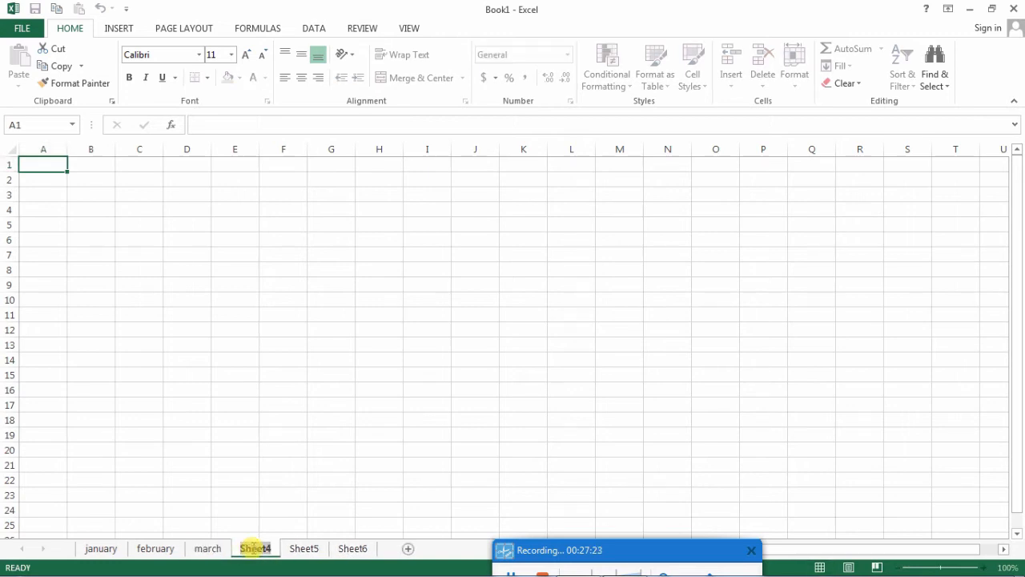
type("may")
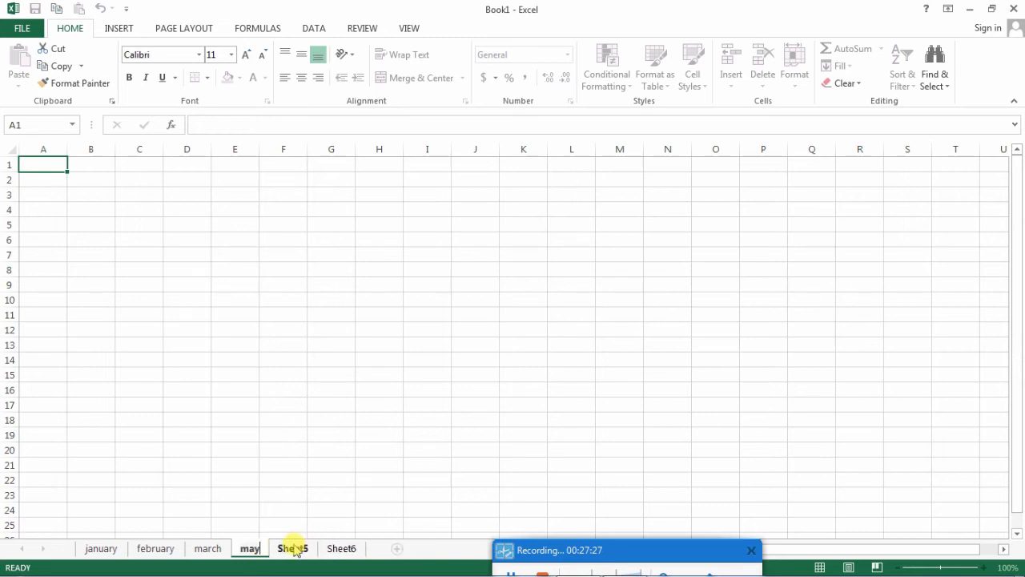
- Rename Sheet5 as april
left_click(292, 552)
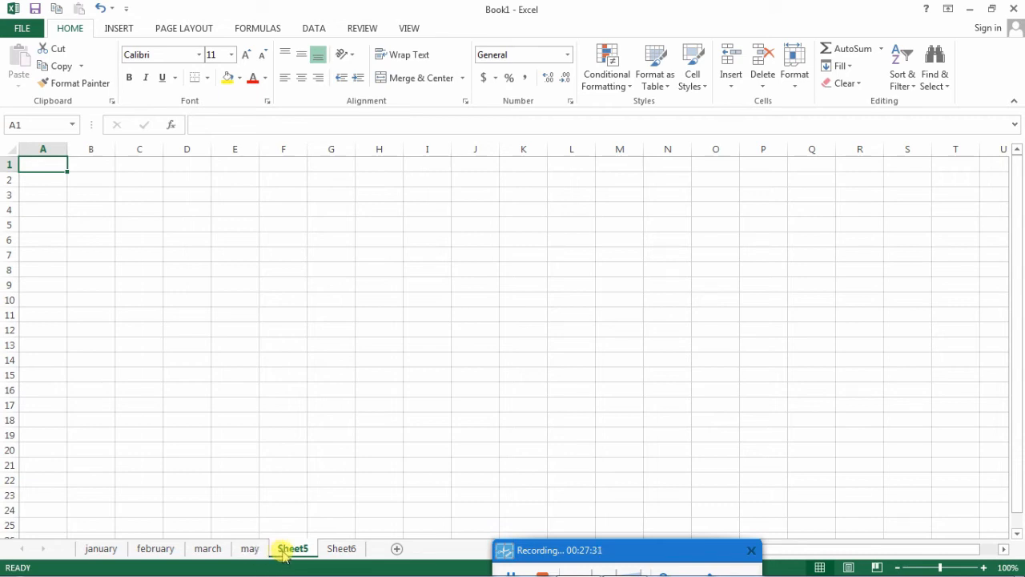
right_click(282, 552)
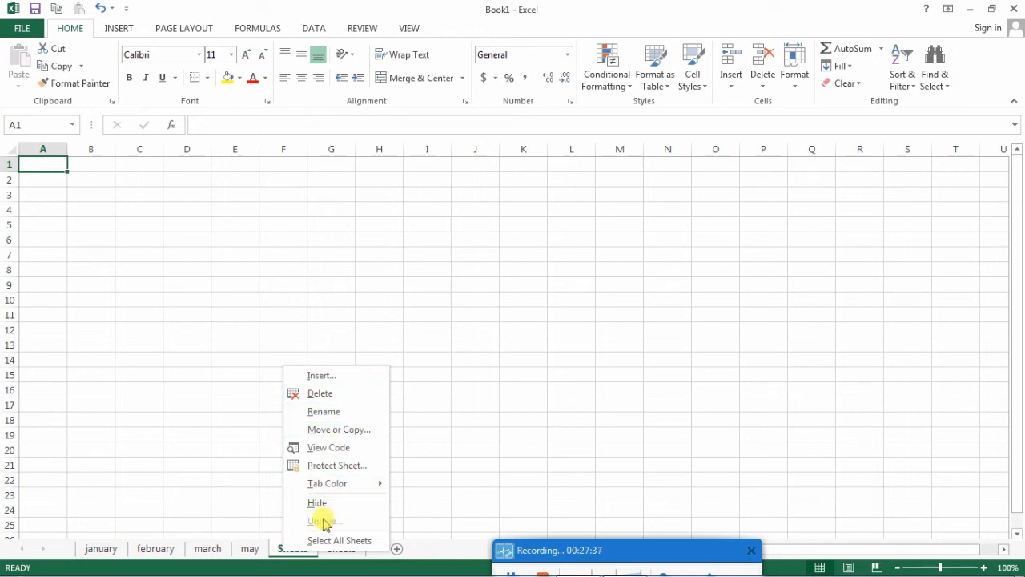
left_click(316, 412)
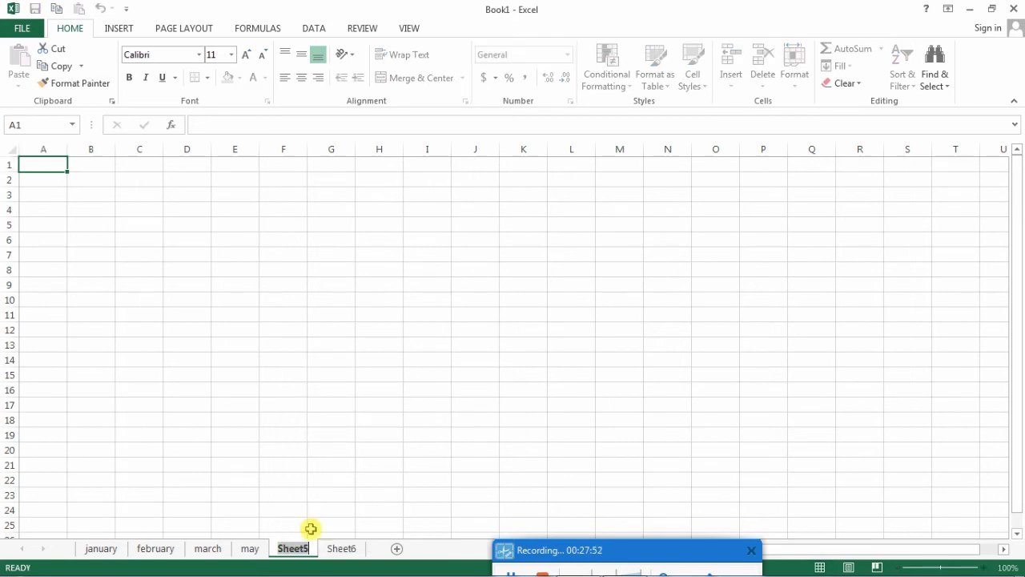
type("april")
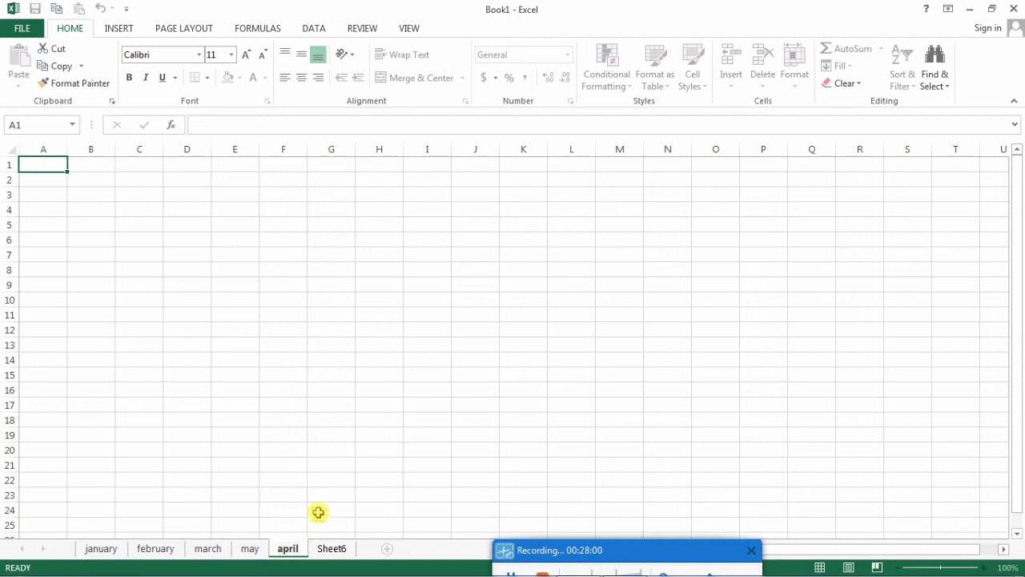
left_click(319, 510)
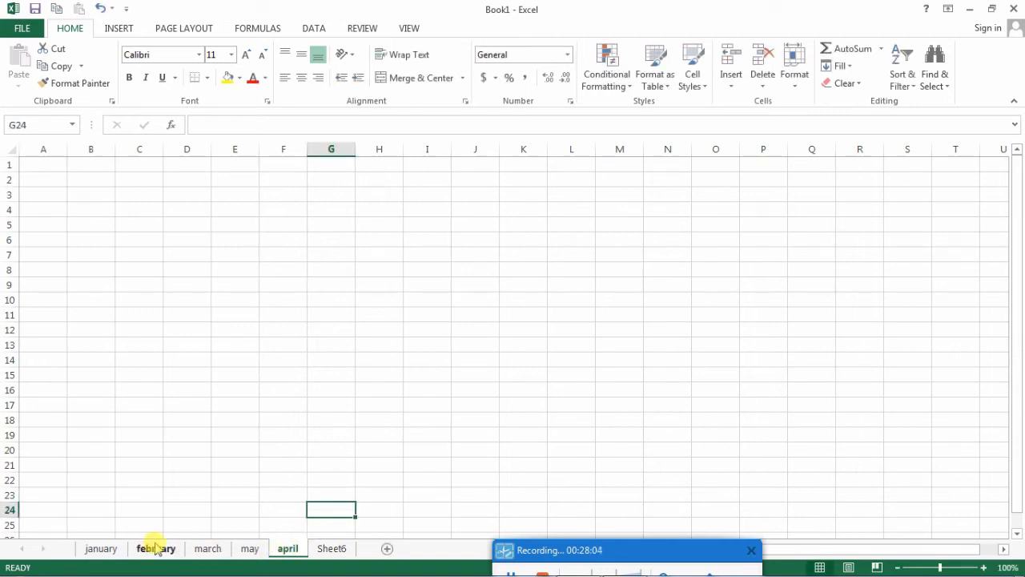
- Enter "may" in cell F6 of the may sheet
left_click(250, 550)
left_click(288, 239)
type("may")
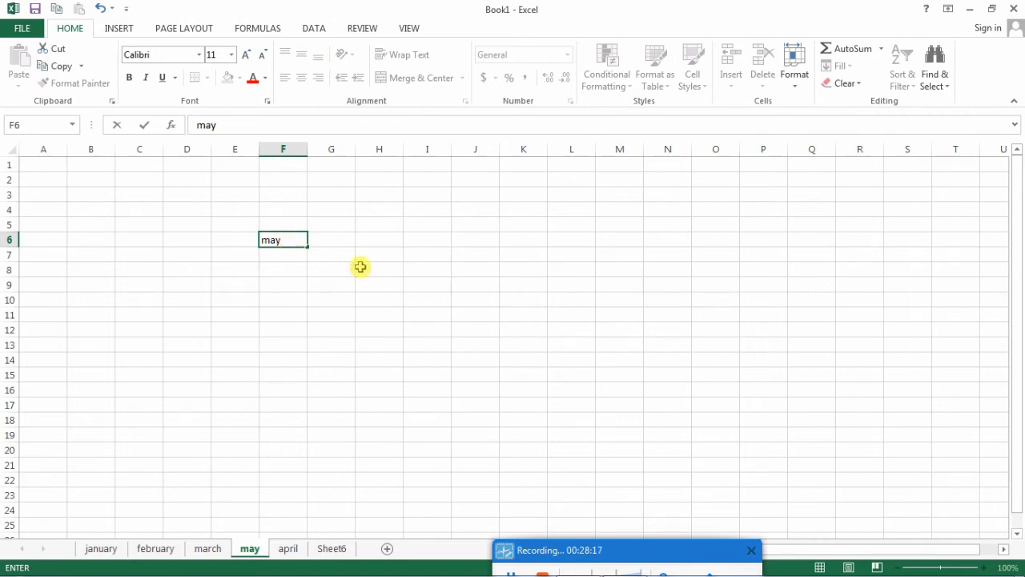
left_click(378, 314)
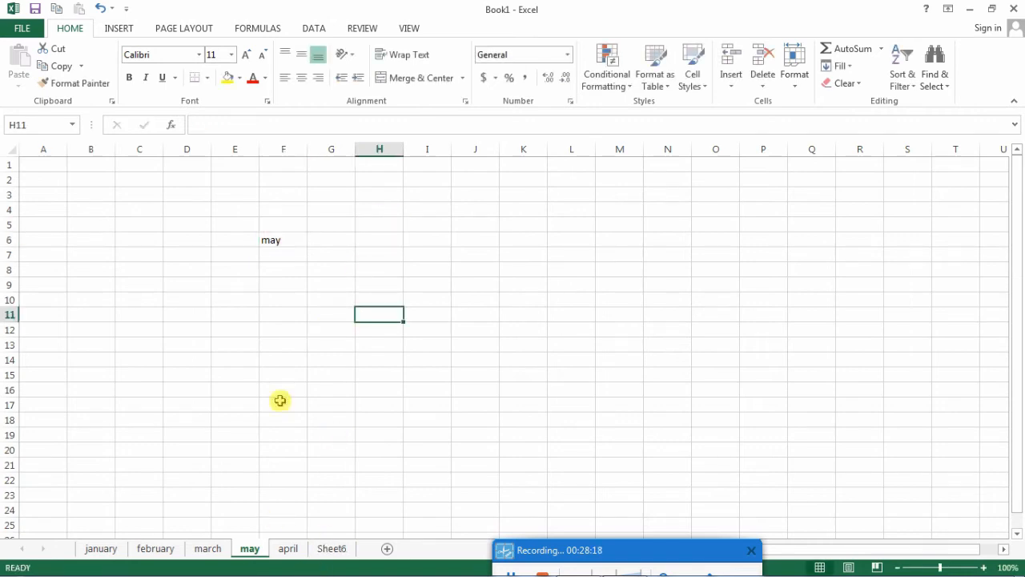
- Enter "april" in cell G6 of the april sheet, and switch between the may and april sheets to compare them
left_click(287, 549)
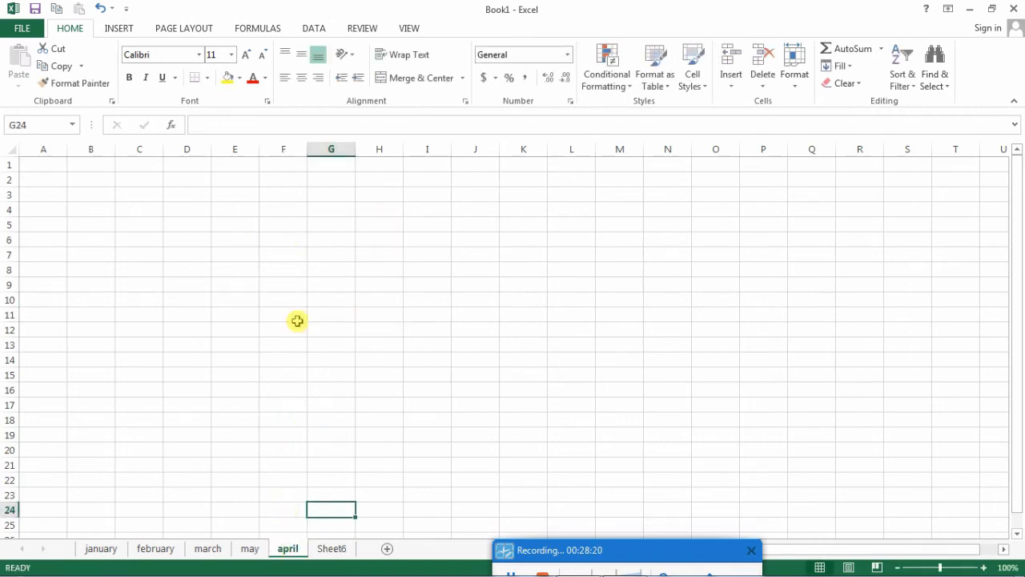
left_click(315, 241)
type("ap")
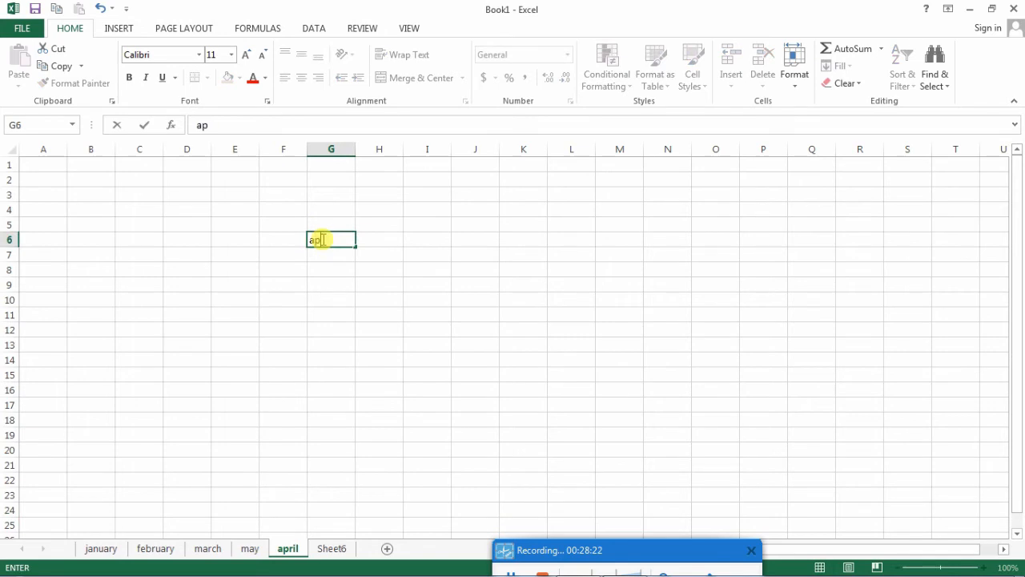
type("ril")
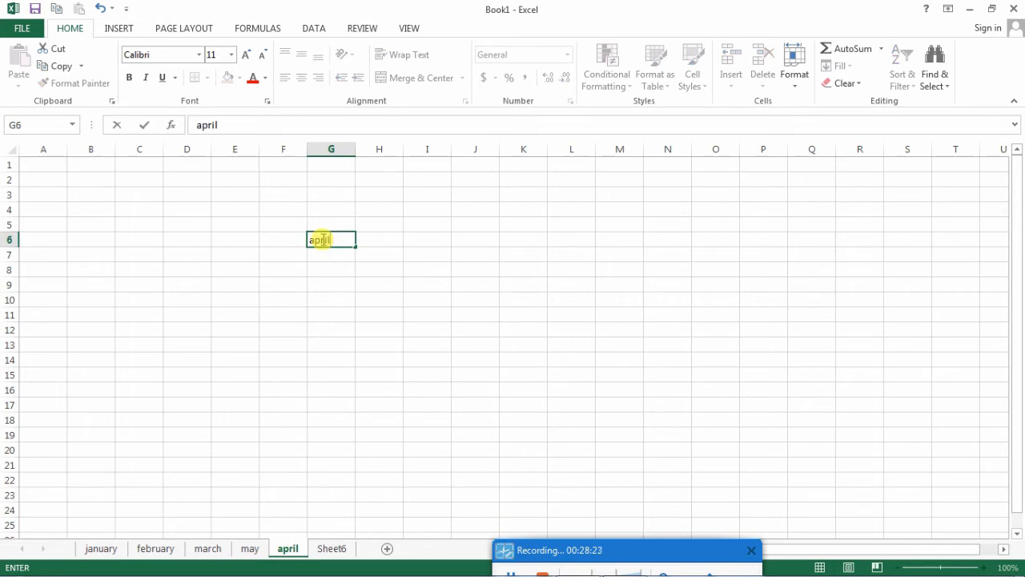
left_click(250, 550)
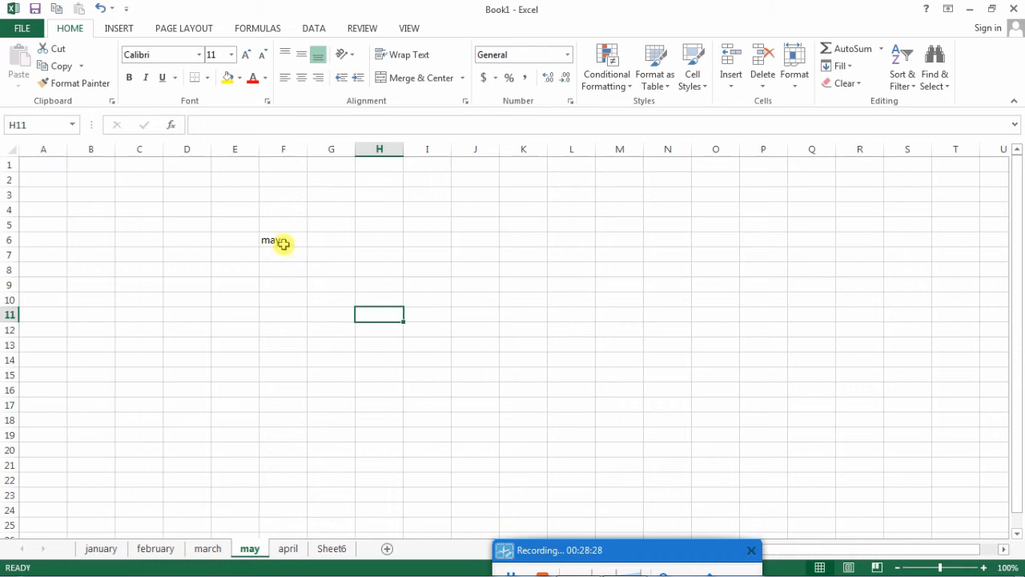
left_click(287, 549)
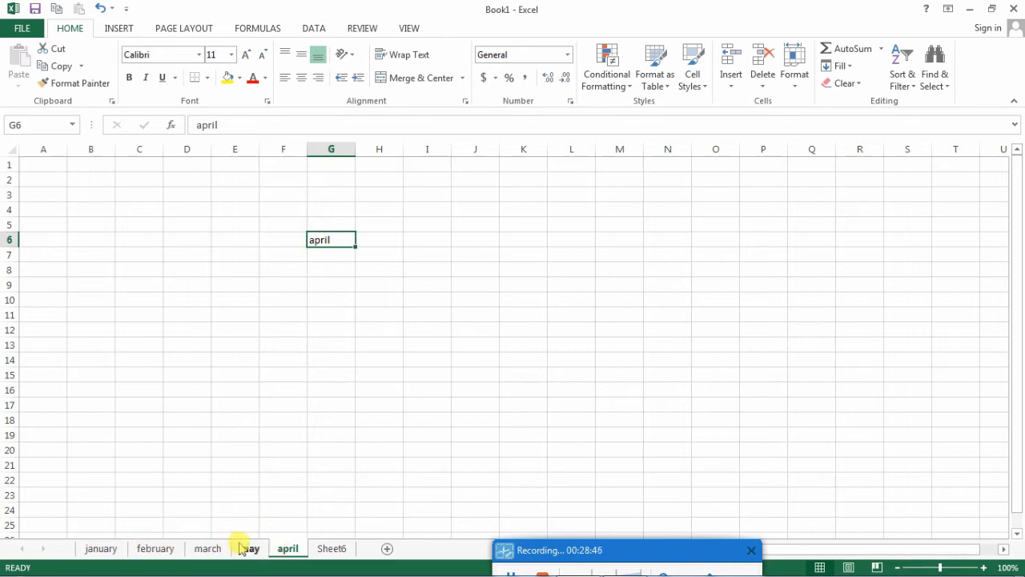
- Move the april sheet ahead of may, and from there to the very front of the workbook, before january
left_click(314, 415)
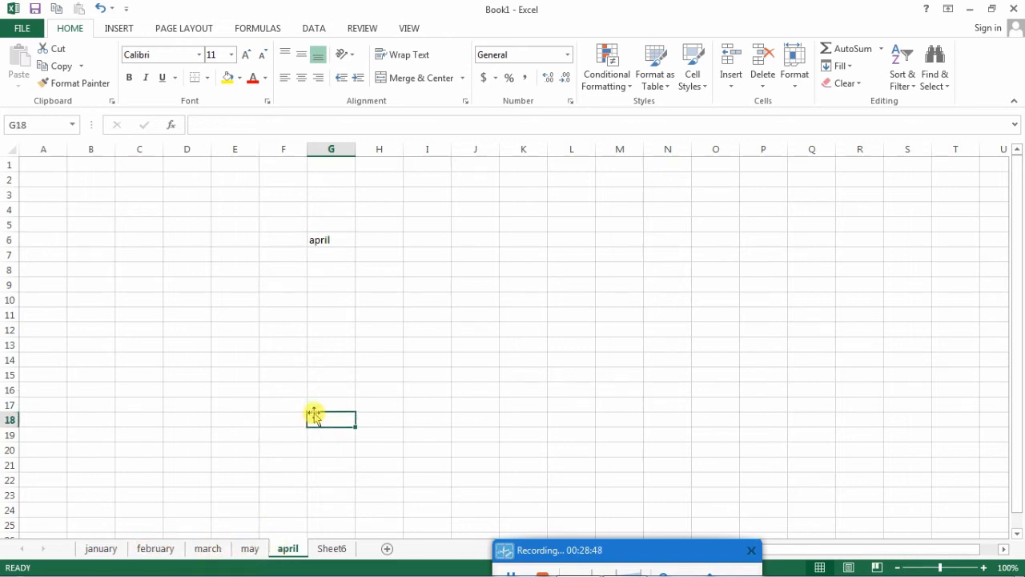
key("Down")
key("Down")
key("Down")
left_click_drag(290, 544, 250, 549)
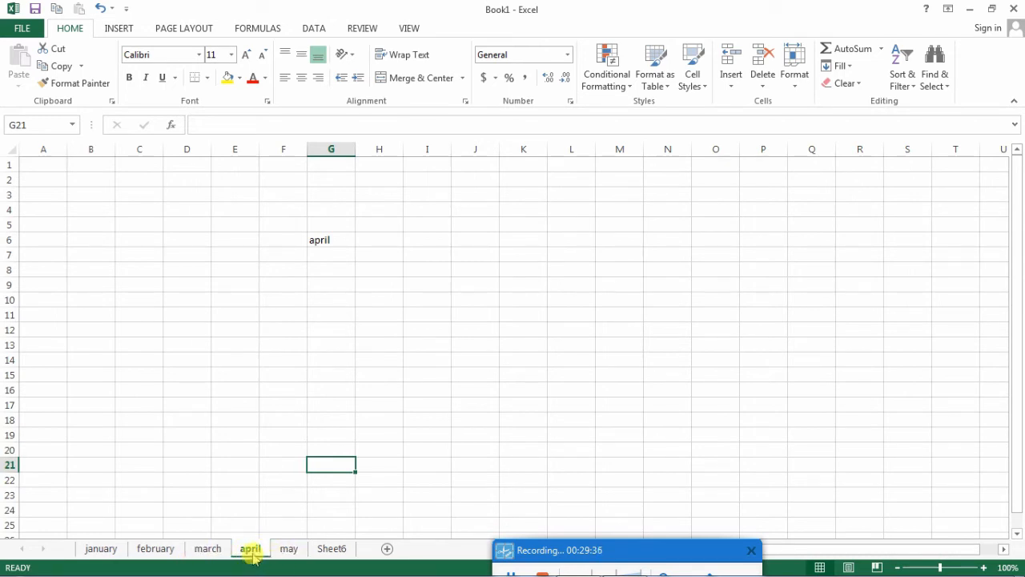
left_click_drag(251, 549, 80, 546)
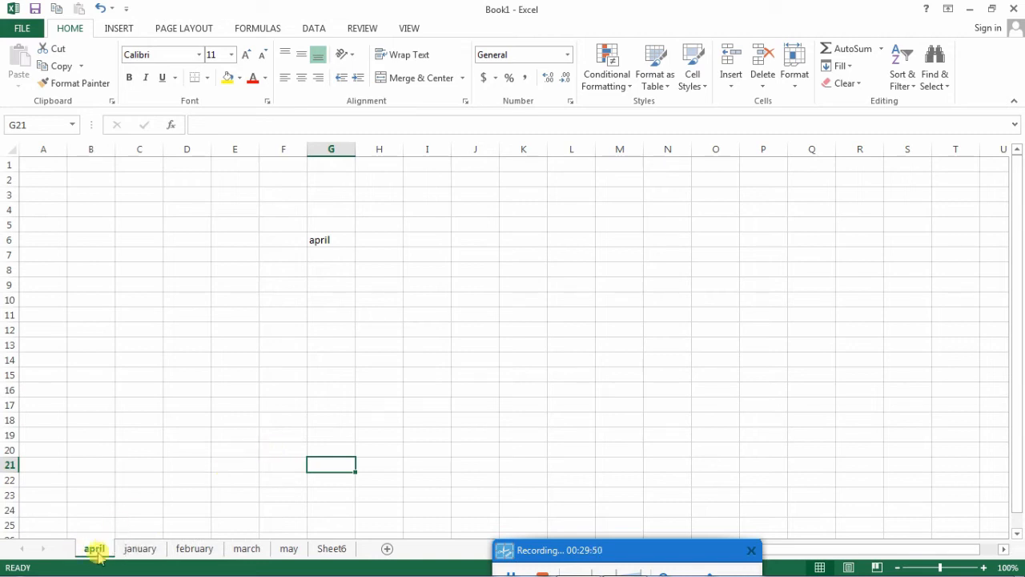
left_click(329, 240)
left_click(417, 295)
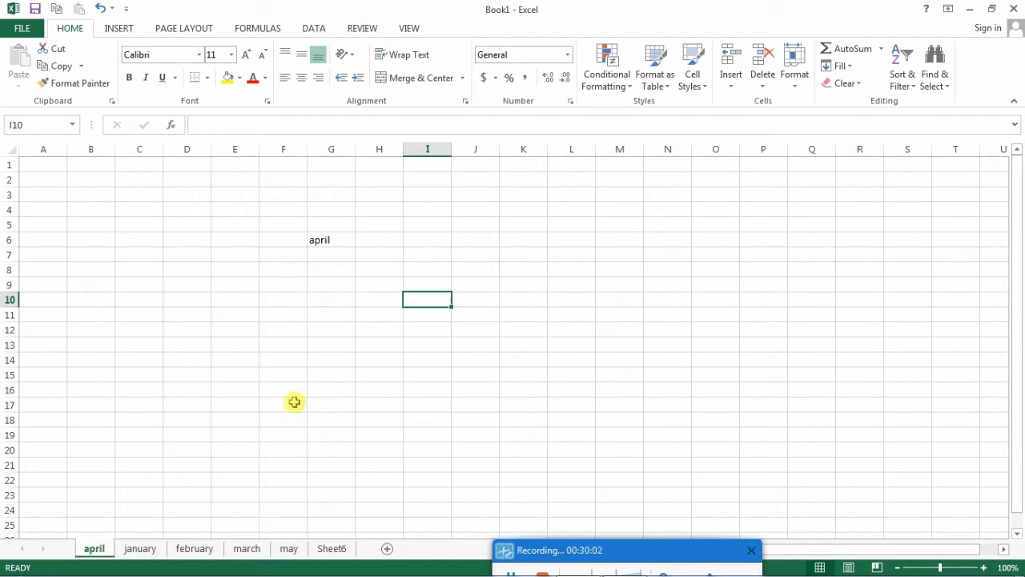
- Insert a new blank worksheet in front of Sheet6, using the Worksheet type
right_click(333, 548)
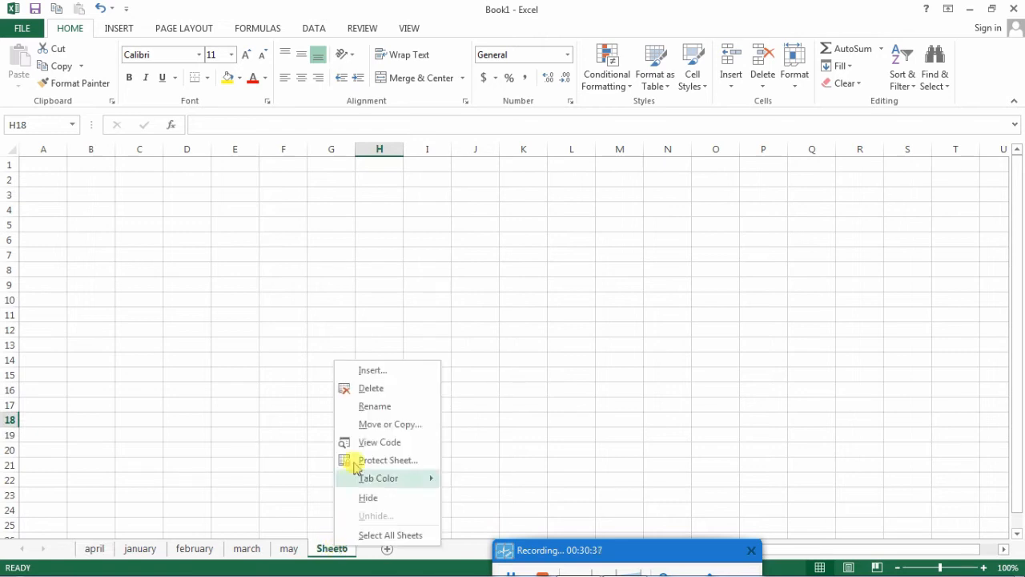
left_click(382, 372)
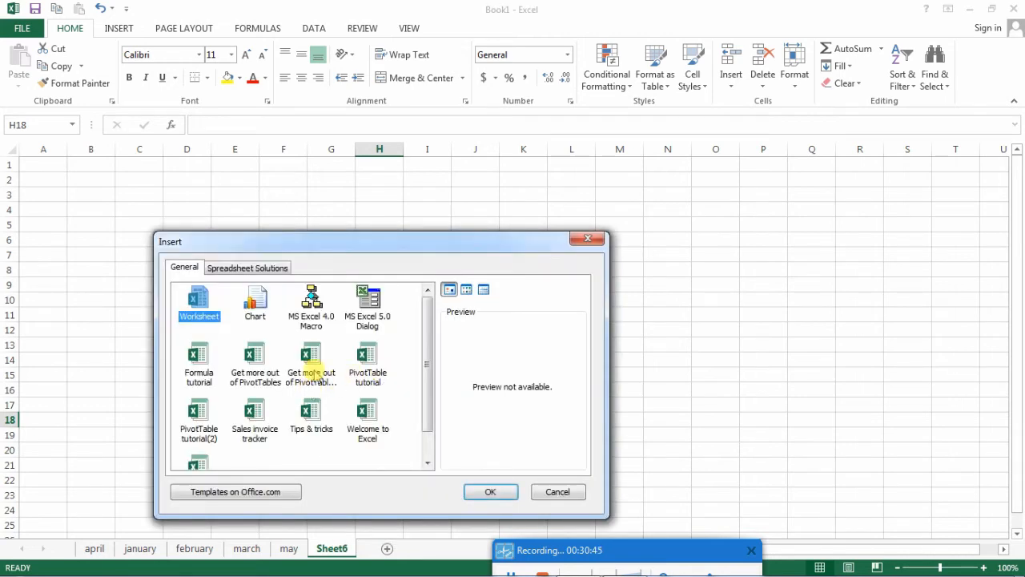
left_click_drag(371, 245, 479, 194)
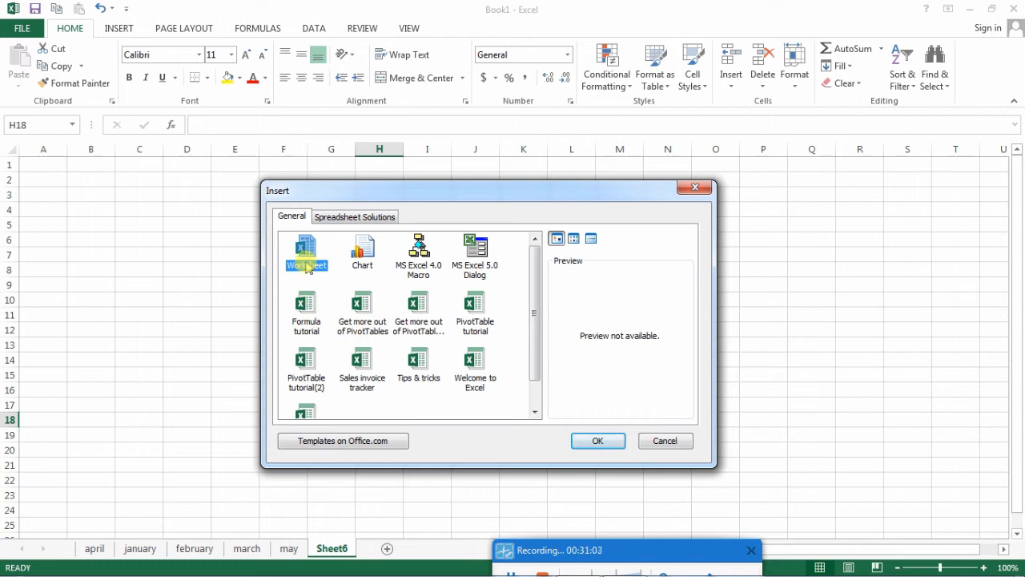
left_click(598, 442)
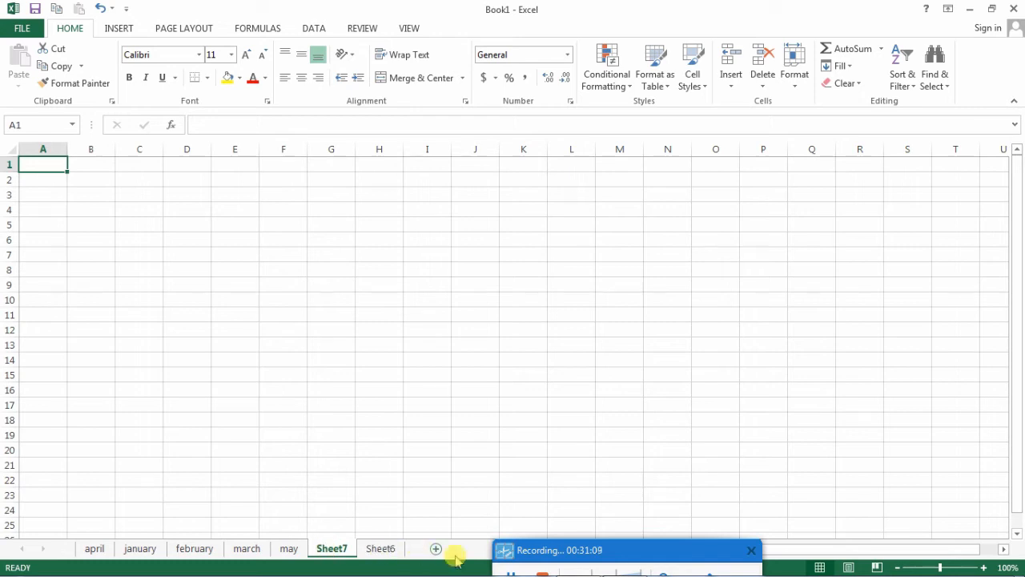
left_click_drag(521, 551, 593, 565)
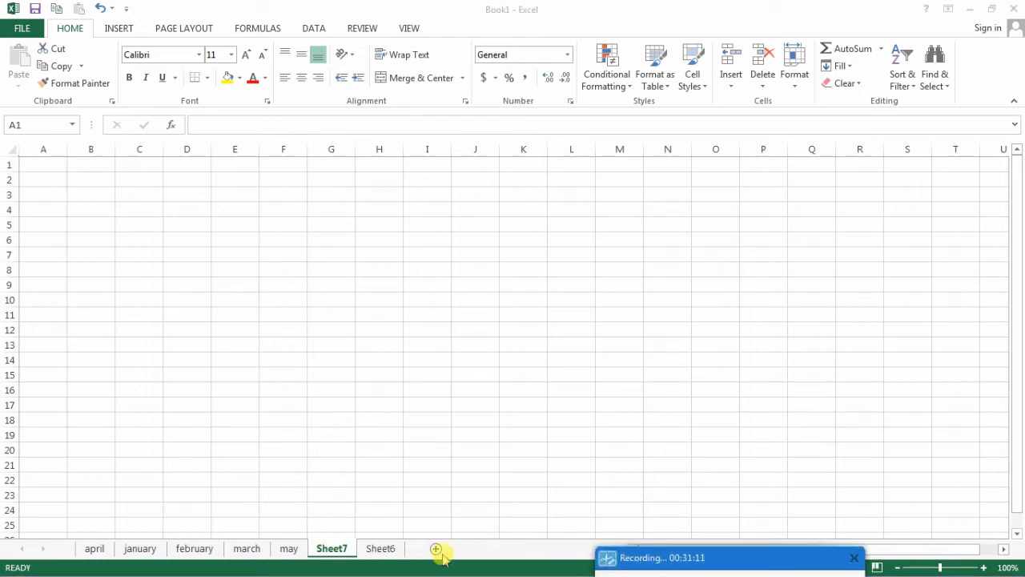
left_click(377, 551)
right_click(378, 553)
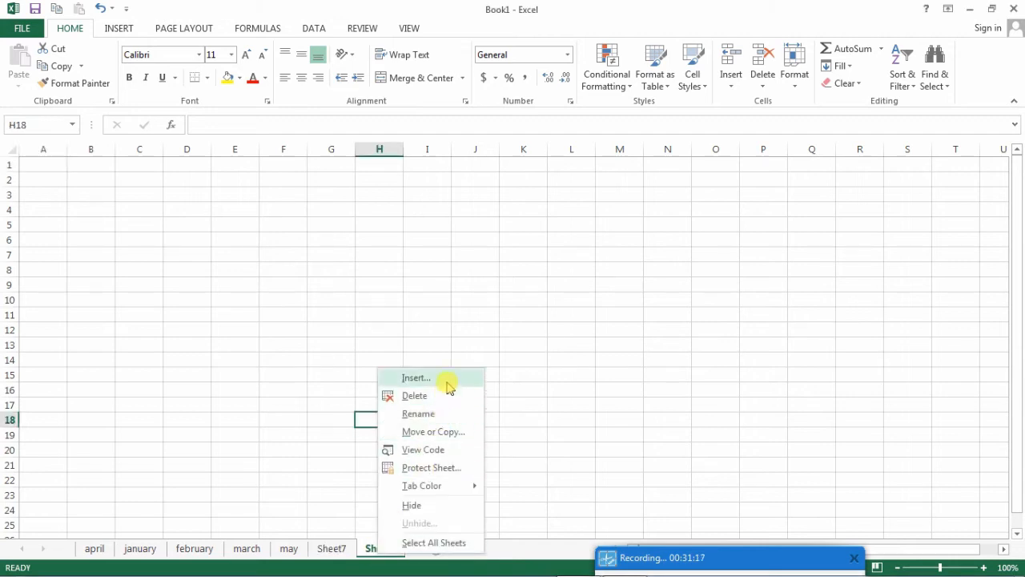
left_click(635, 382)
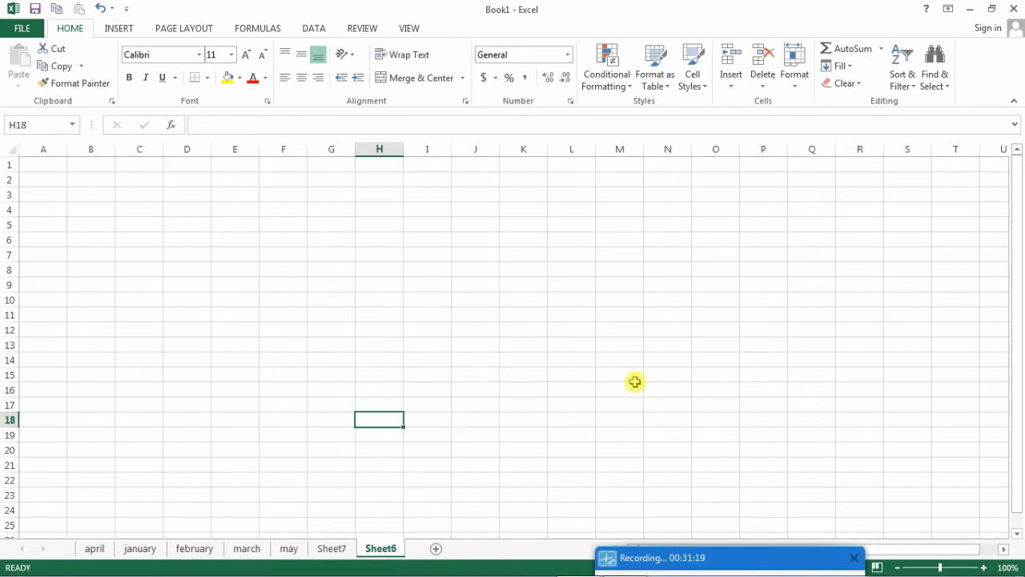
right_click(381, 553)
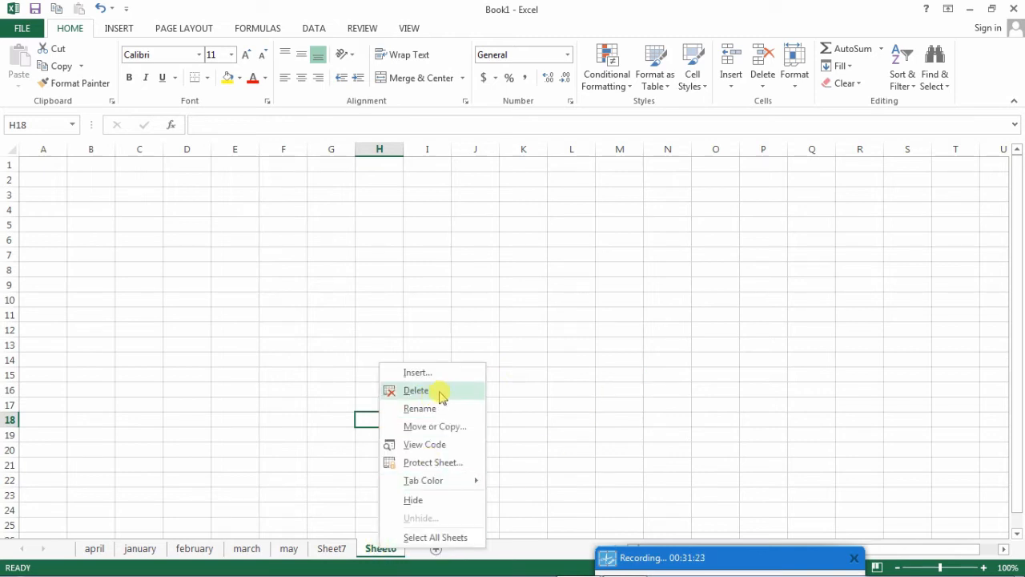
left_click(325, 515)
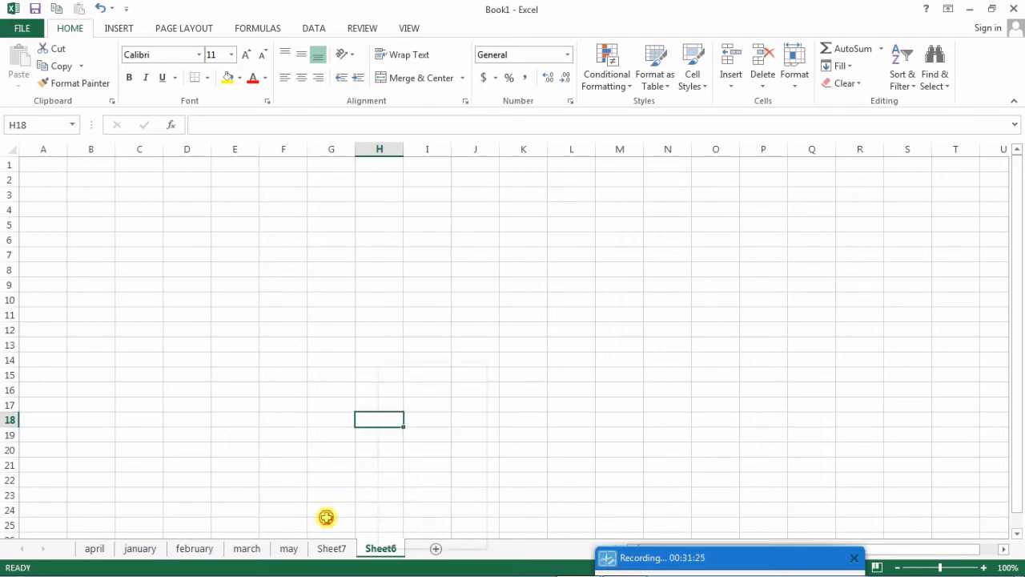
- Delete the Sheet7 worksheet
right_click(332, 550)
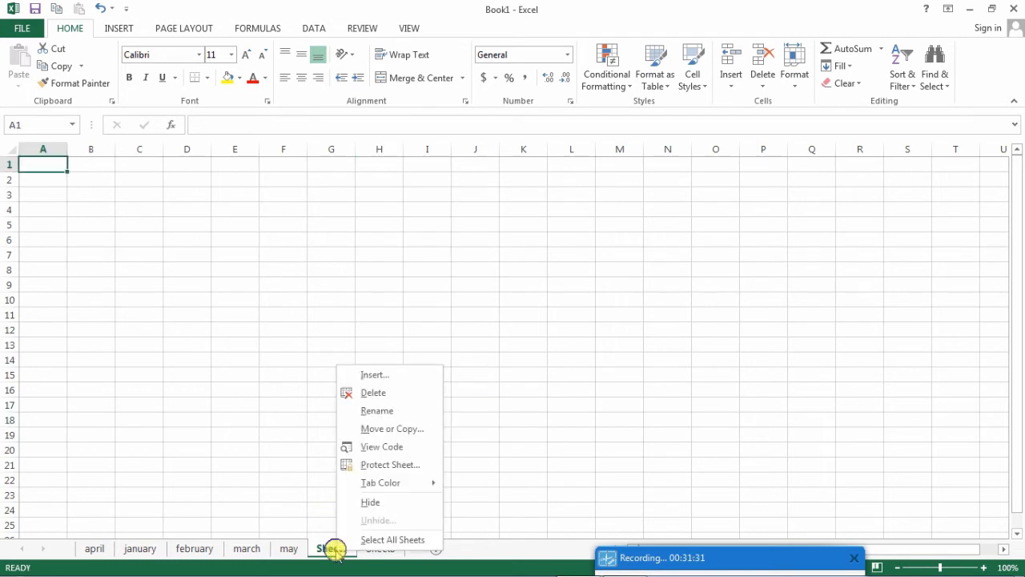
left_click(390, 393)
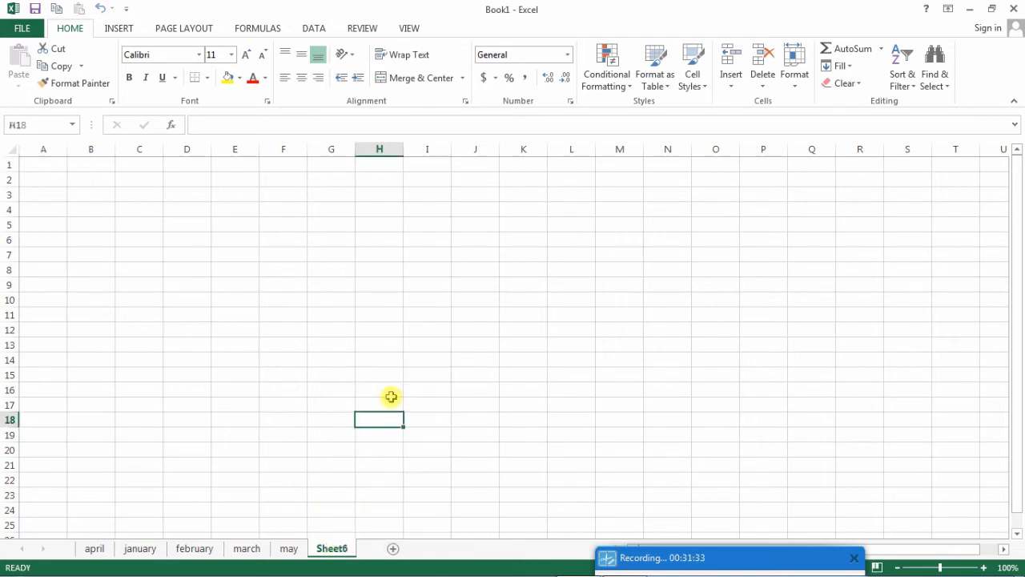
right_click(332, 549)
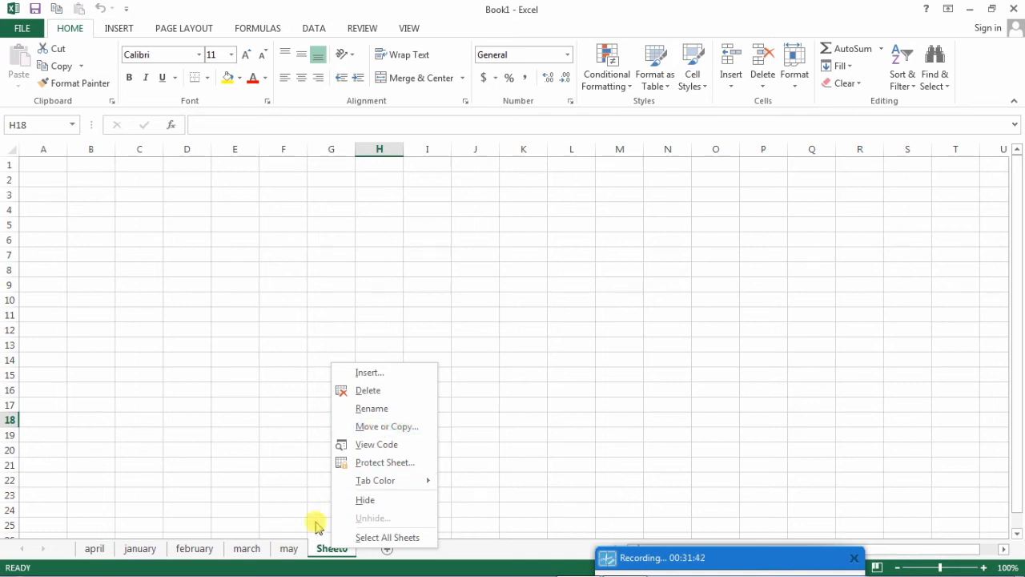
left_click(289, 551)
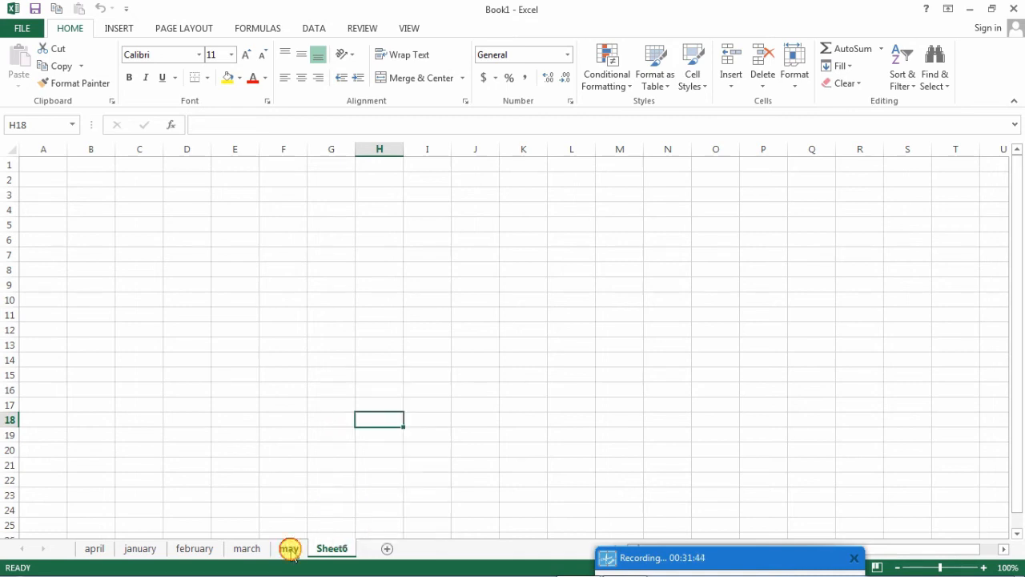
mouse_move(289, 551)
left_mouse_down()
mouse_move(227, 547)
mouse_move(295, 552)
left_mouse_up()
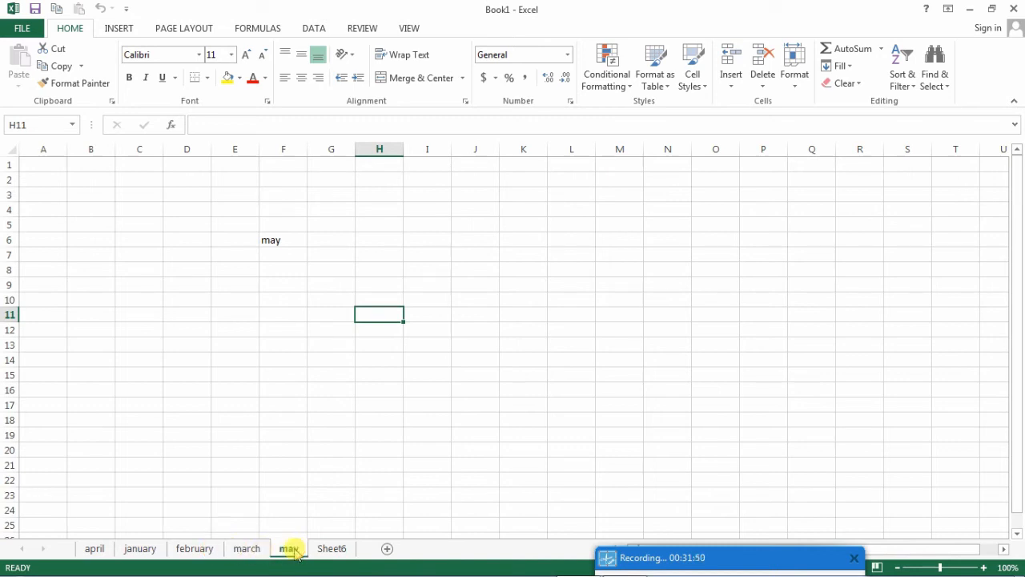
left_click(334, 553)
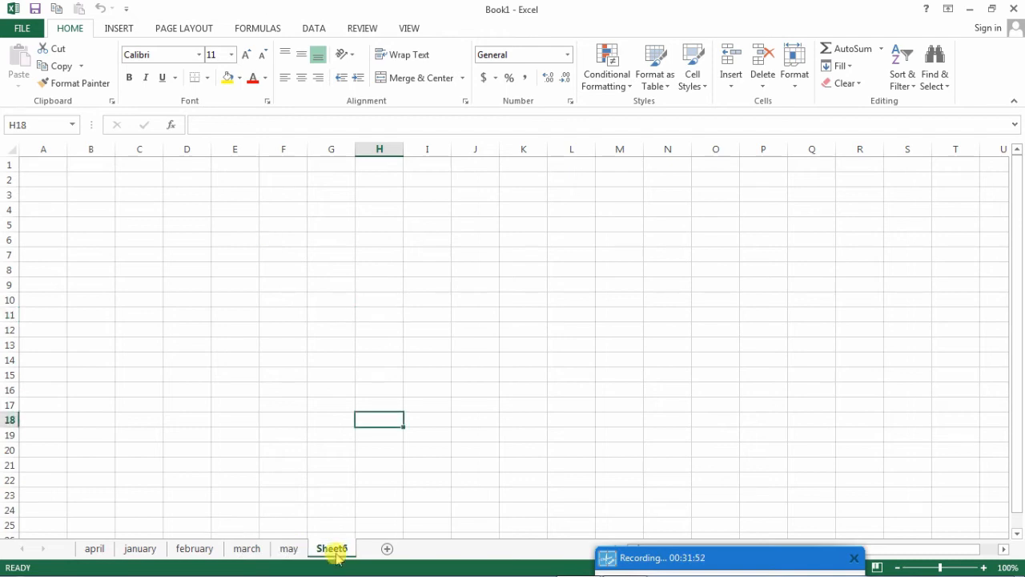
- Start a Move or Copy operation on the may sheet, choosing Book1 as the destination workbook
left_click(289, 549)
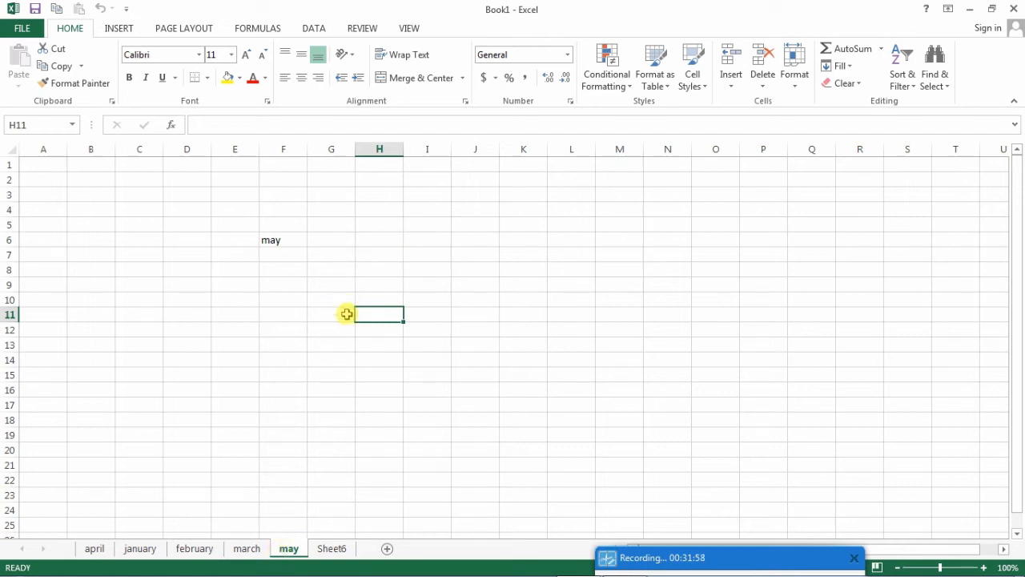
right_click(281, 550)
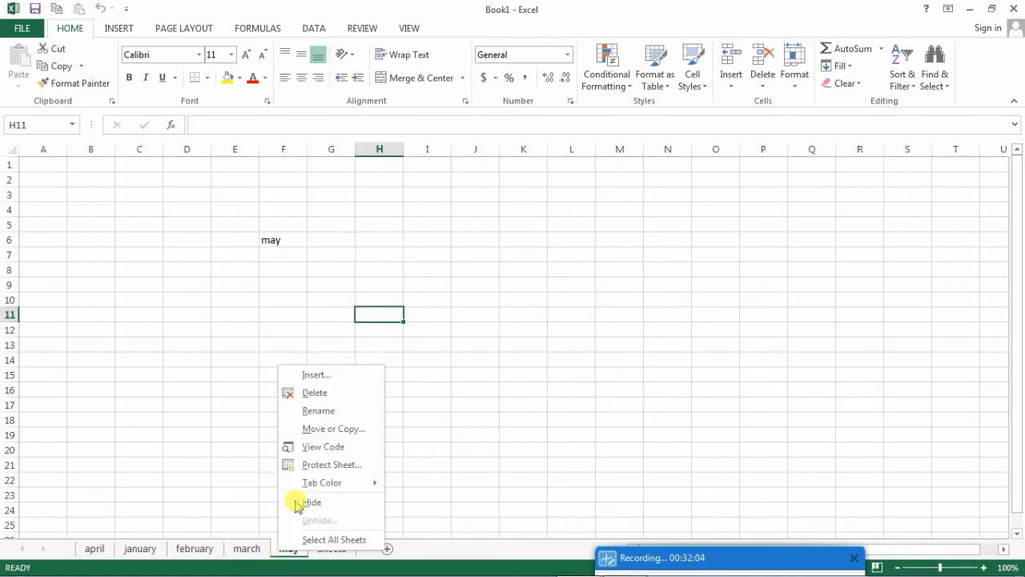
left_click(328, 430)
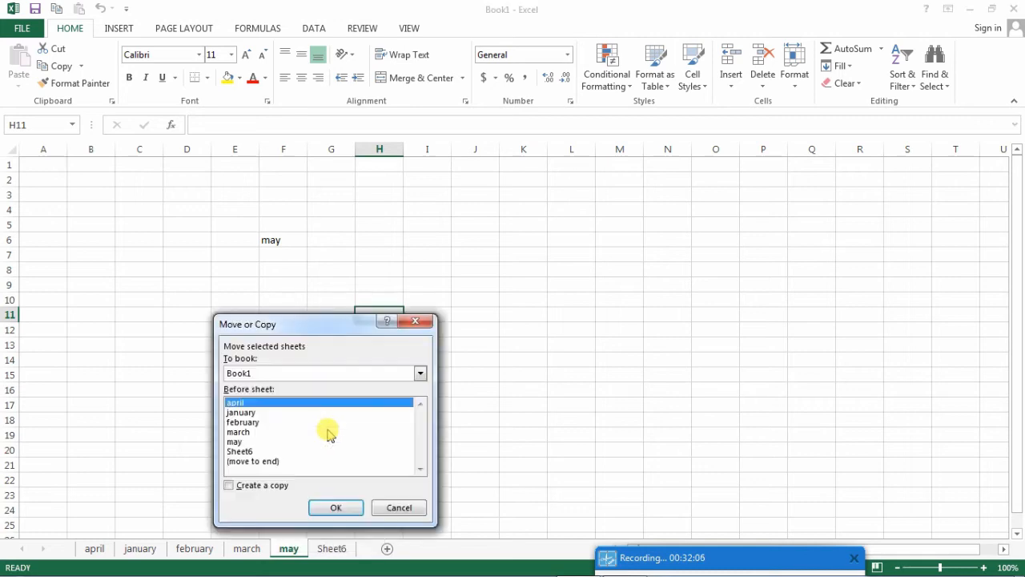
left_click_drag(328, 324, 533, 187)
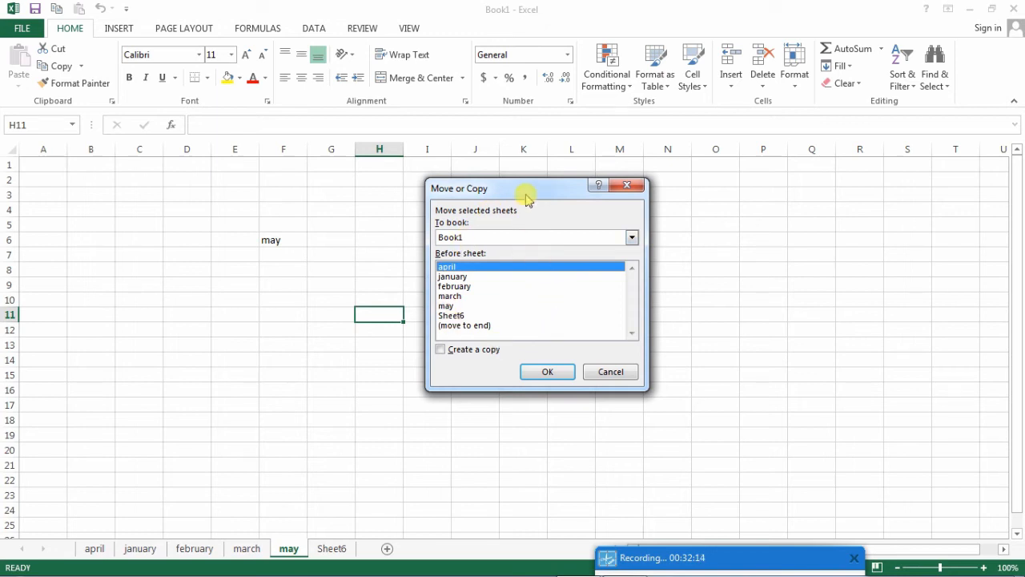
left_click_drag(524, 195, 503, 231)
left_click(464, 273)
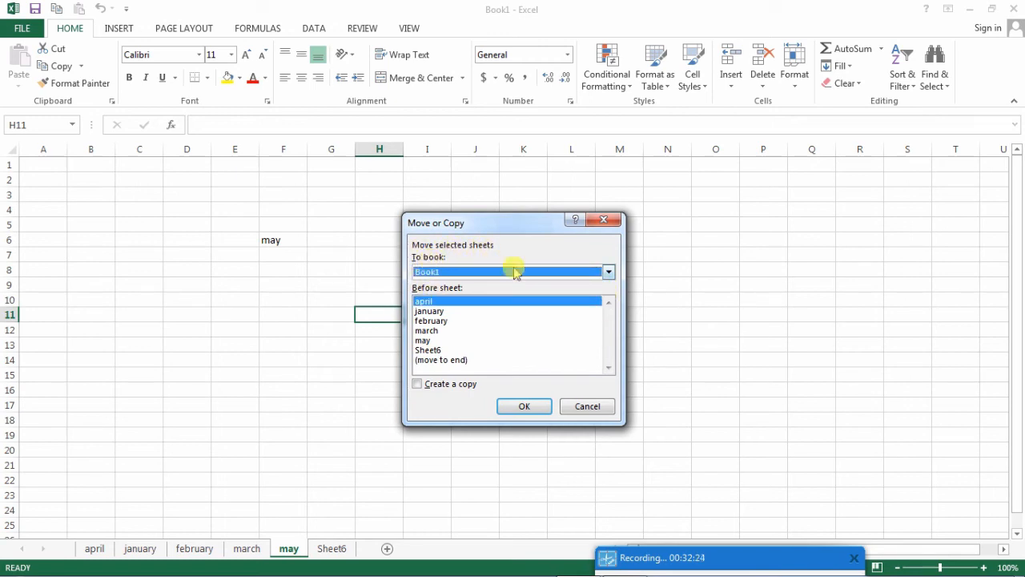
left_click(608, 272)
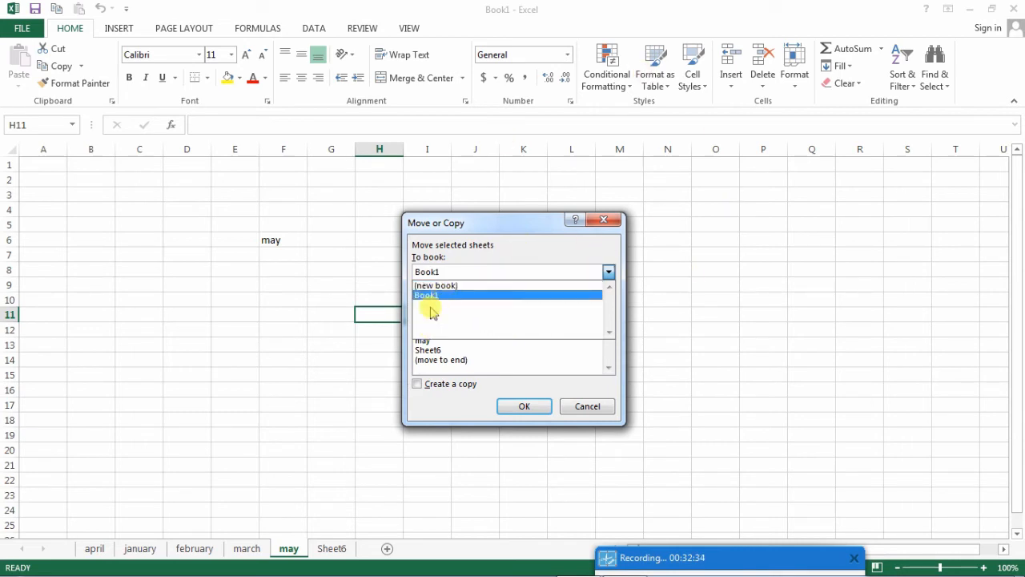
mouse_move(432, 575)
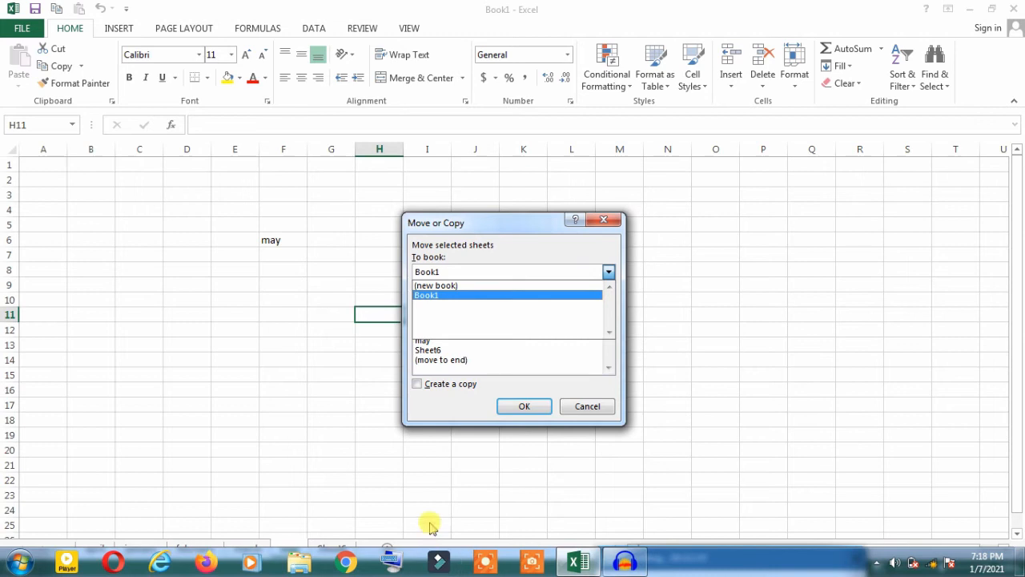
left_click(453, 295)
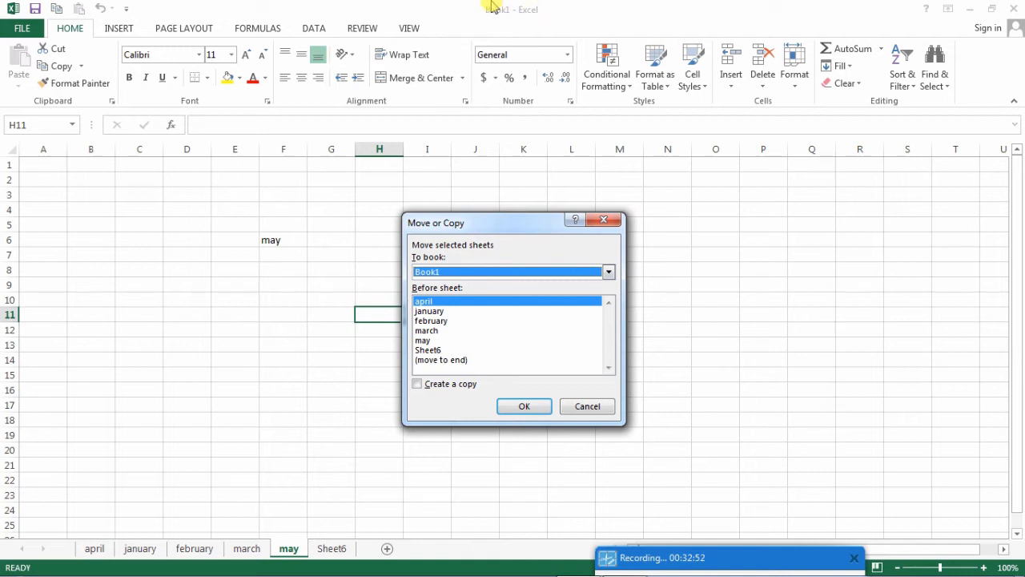
left_click(437, 272)
left_click(454, 296)
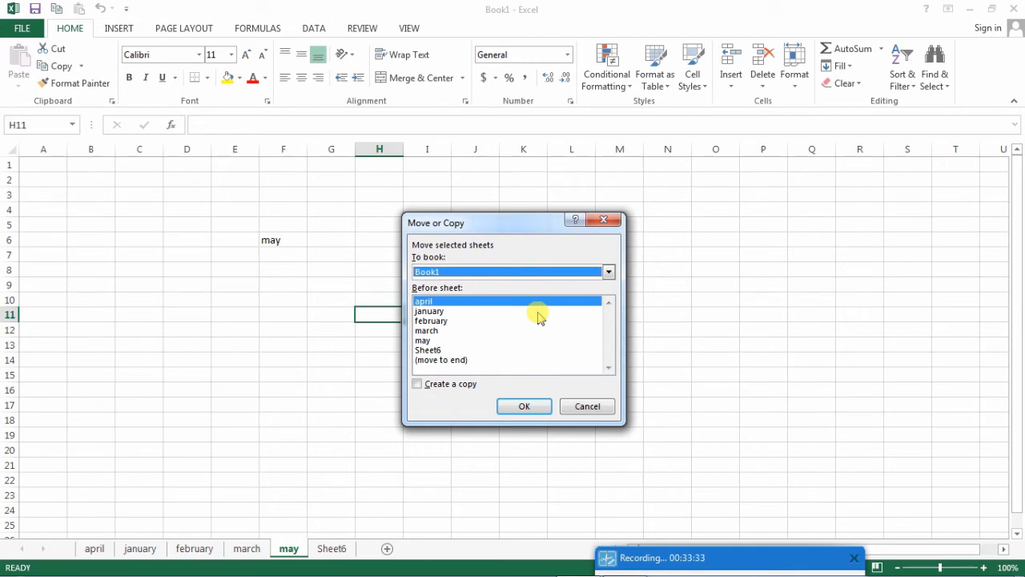
- Create a copy of the may sheet and place it at the end of the workbook
left_click(417, 384)
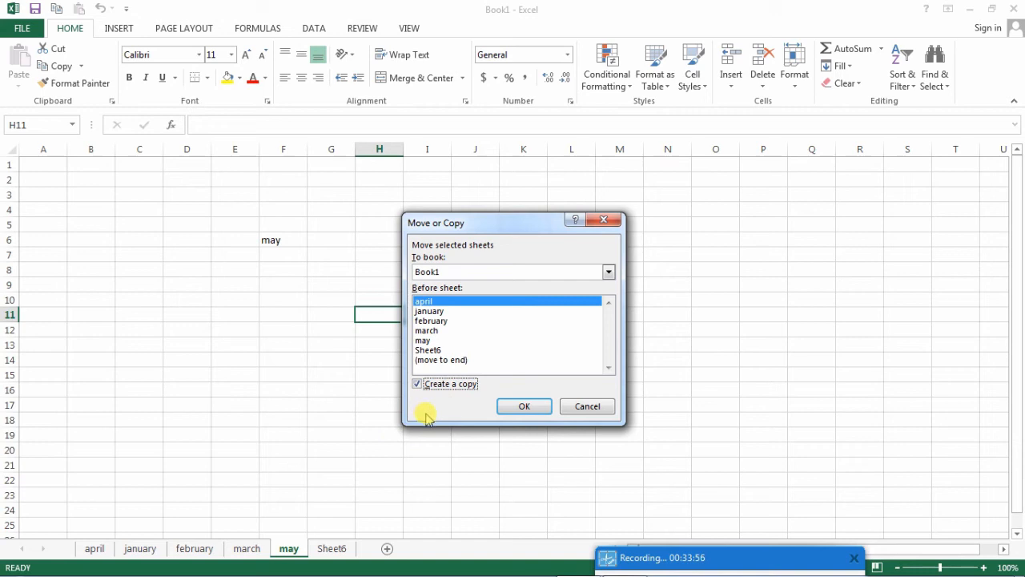
left_click(425, 310)
left_click(427, 331)
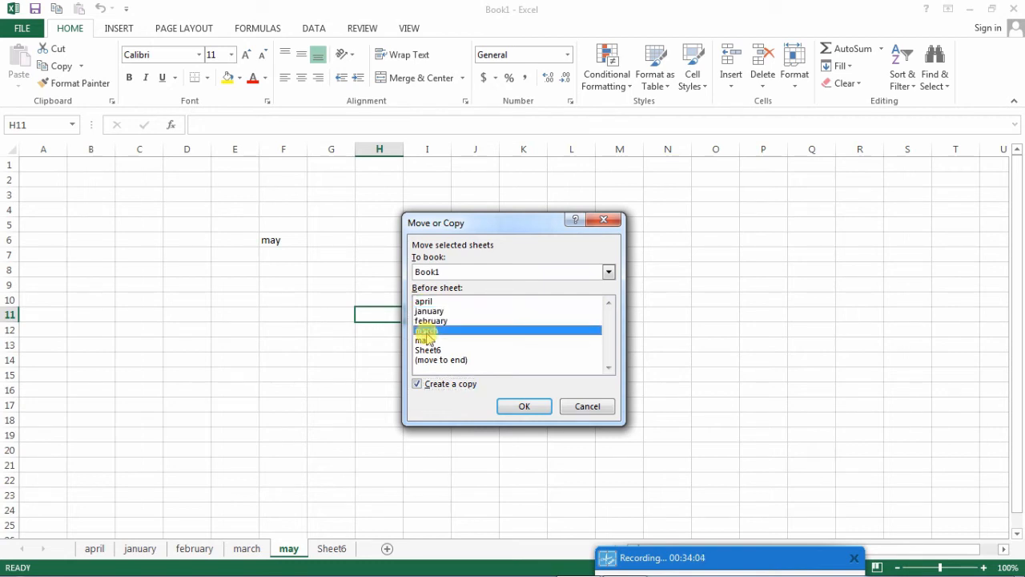
left_click(429, 350)
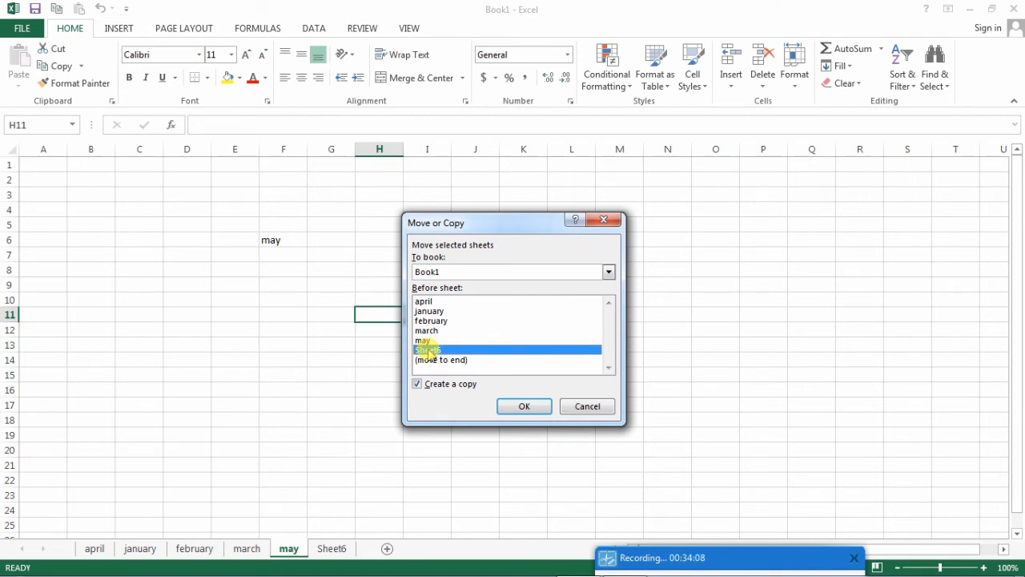
left_click(425, 302)
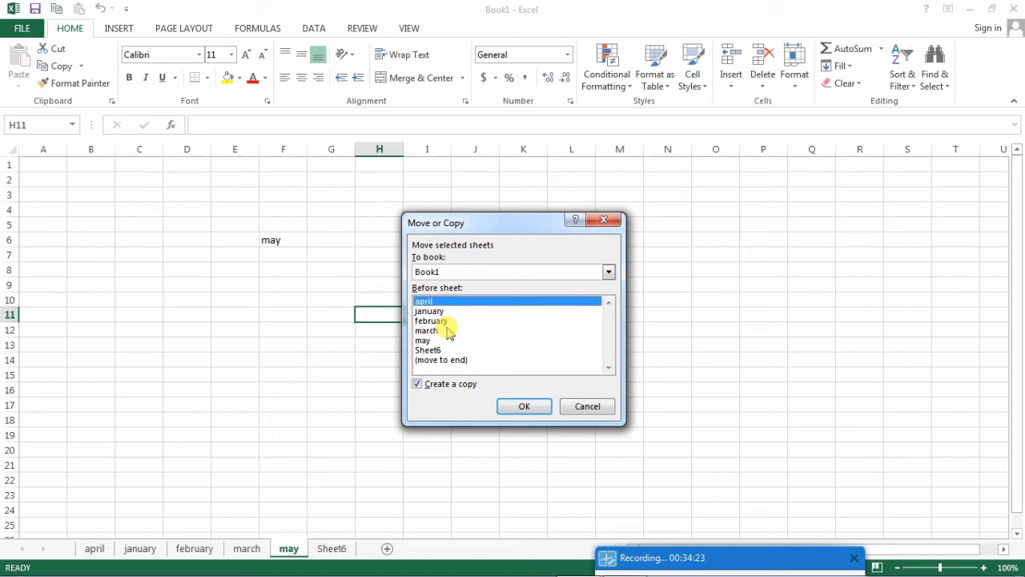
left_click(431, 360)
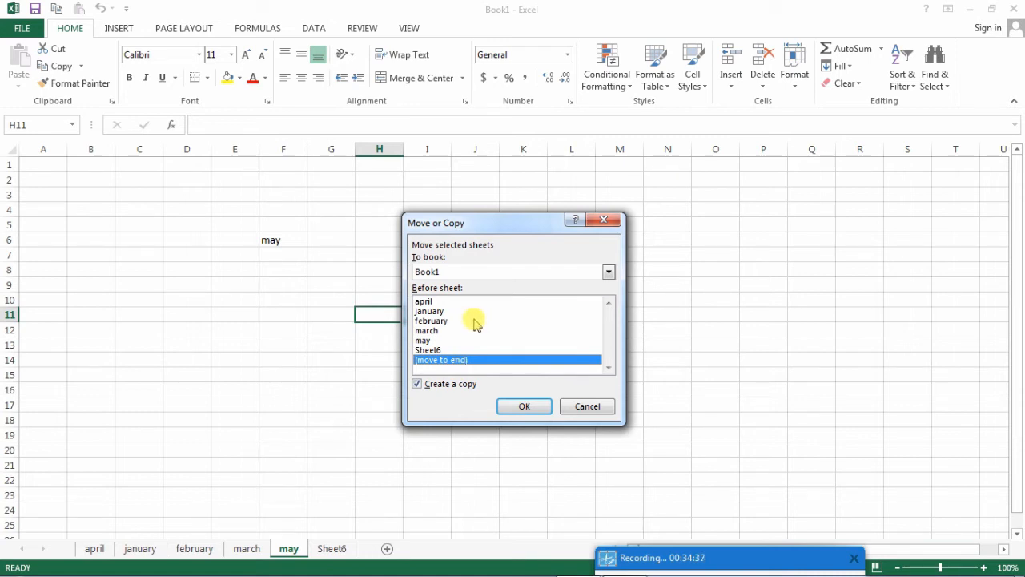
left_click(514, 410)
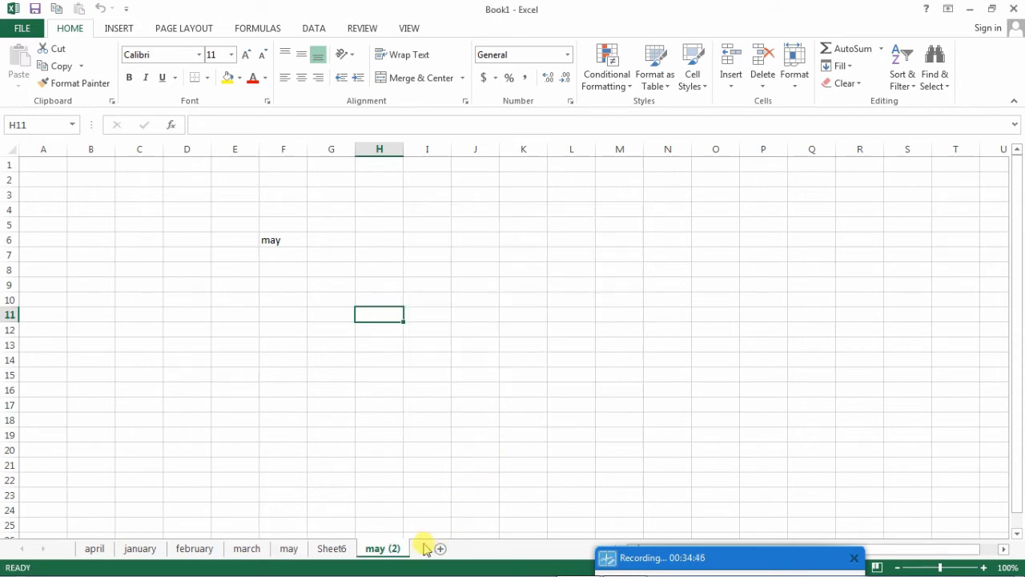
- Compare the may sheet with its copy, and select cell F6 on the original may sheet
left_click(289, 549)
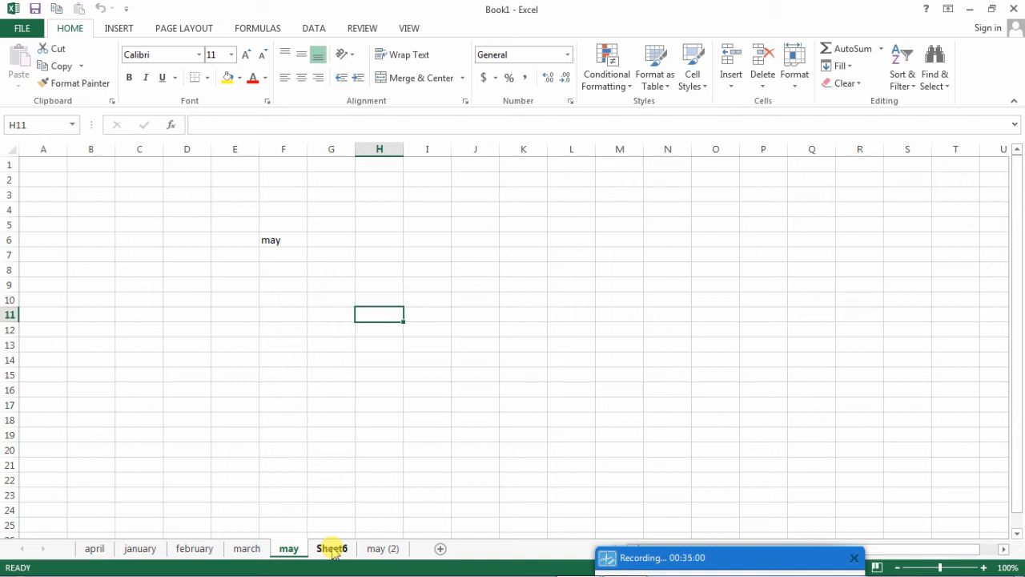
left_click(375, 550)
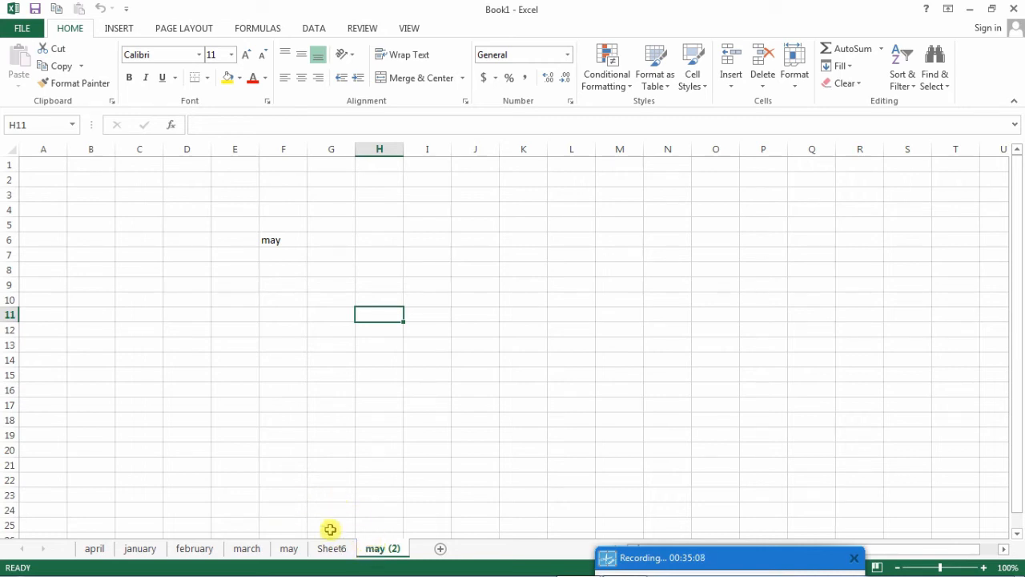
left_click(287, 551)
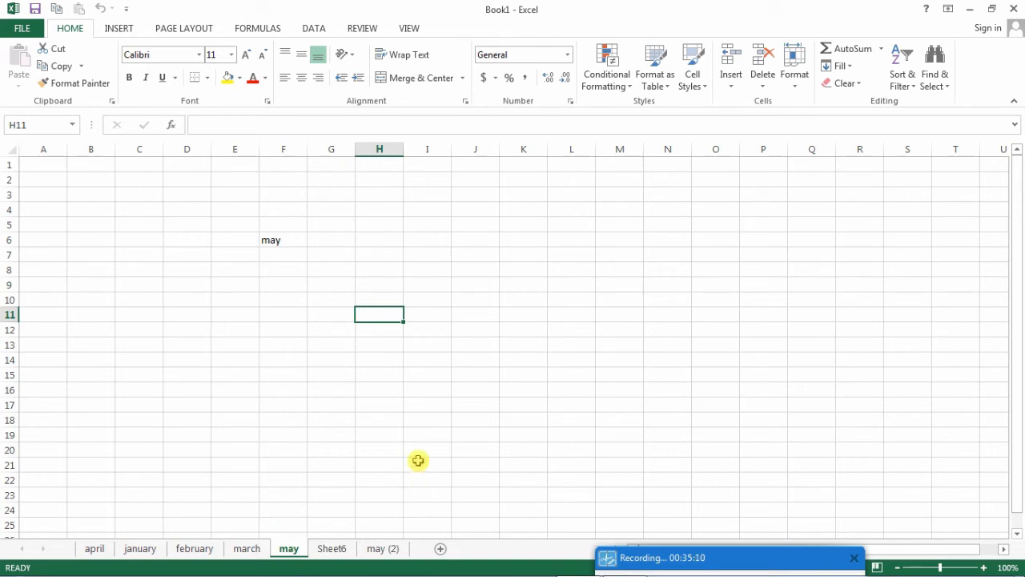
left_click(256, 226)
left_click_drag(256, 226, 529, 330)
left_click(285, 245)
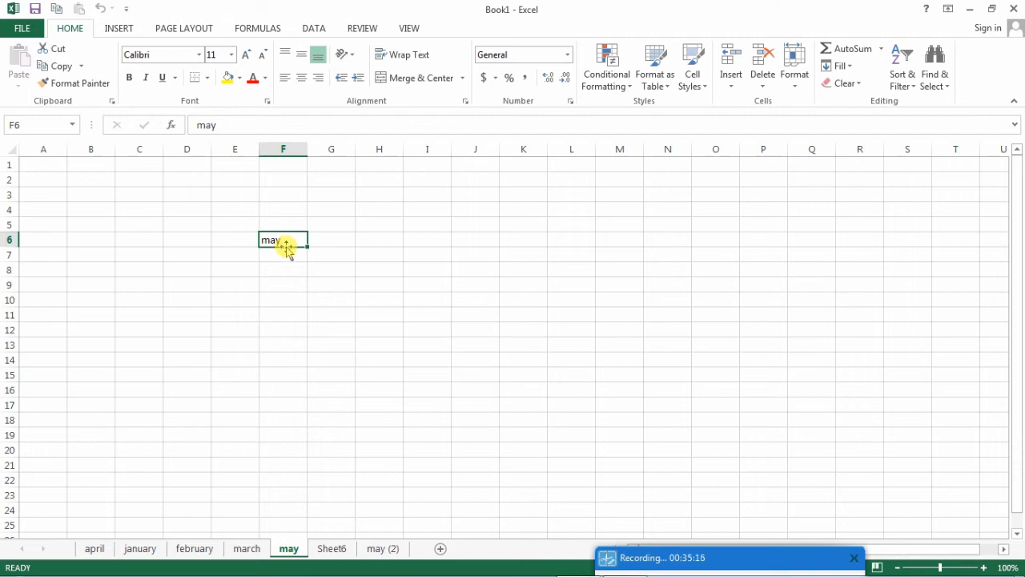
- Switch to the may (2) sheet and bring up its sheet commands
left_click(379, 549)
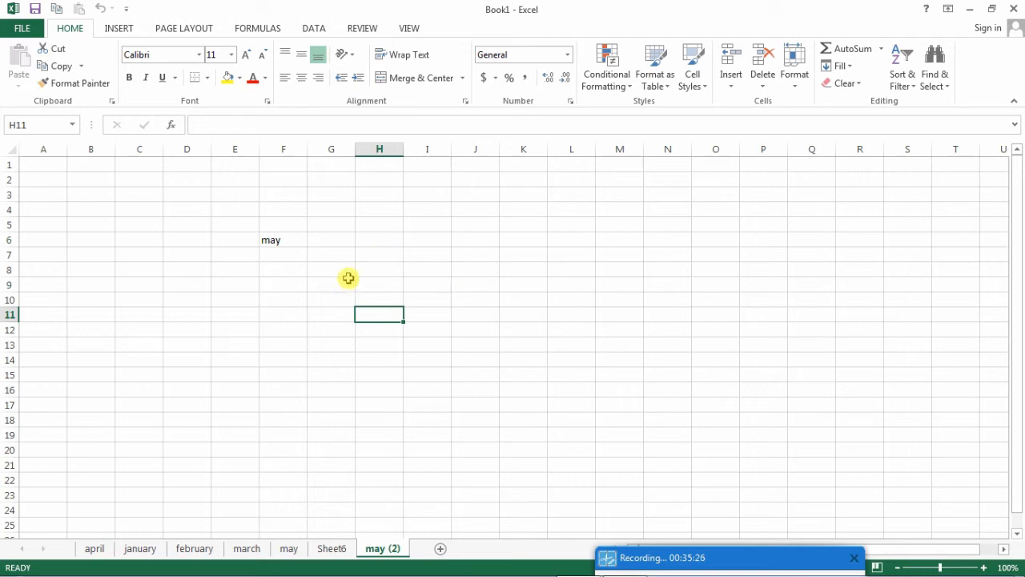
right_click(366, 553)
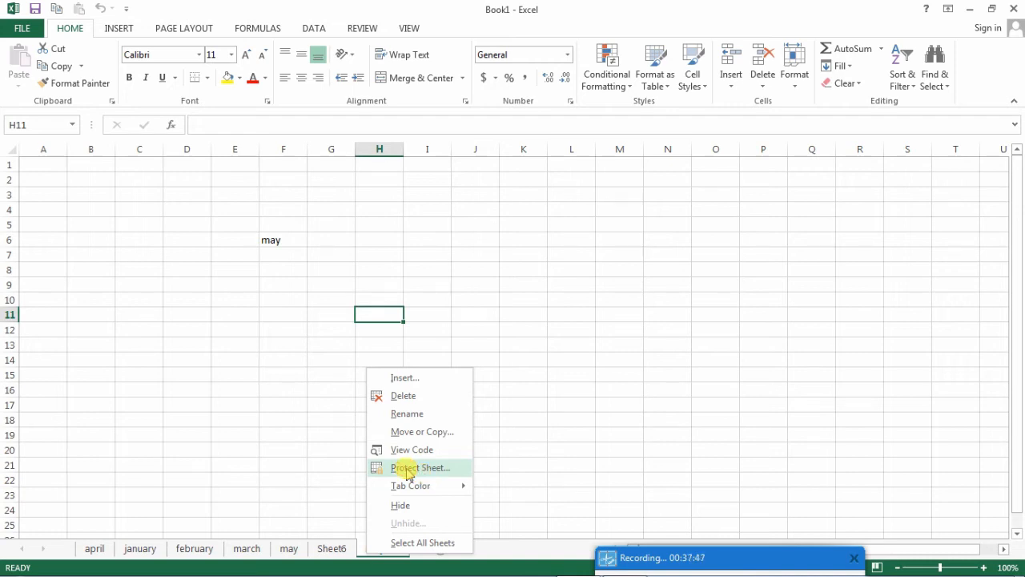
- Start protecting the may (2) sheet and enter a password for unprotecting it
left_click(408, 469)
left_click_drag(405, 357, 566, 199)
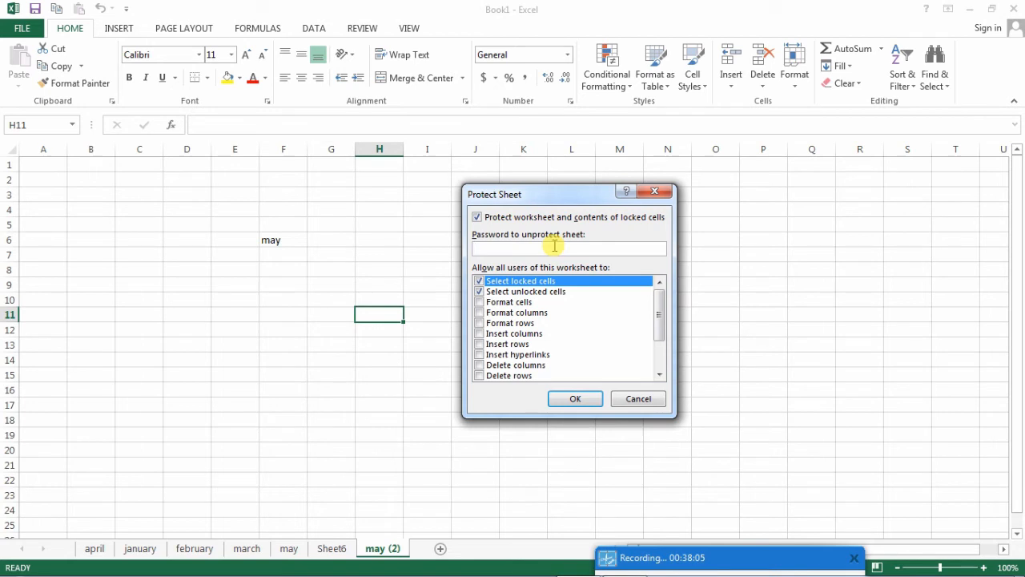
type("123456")
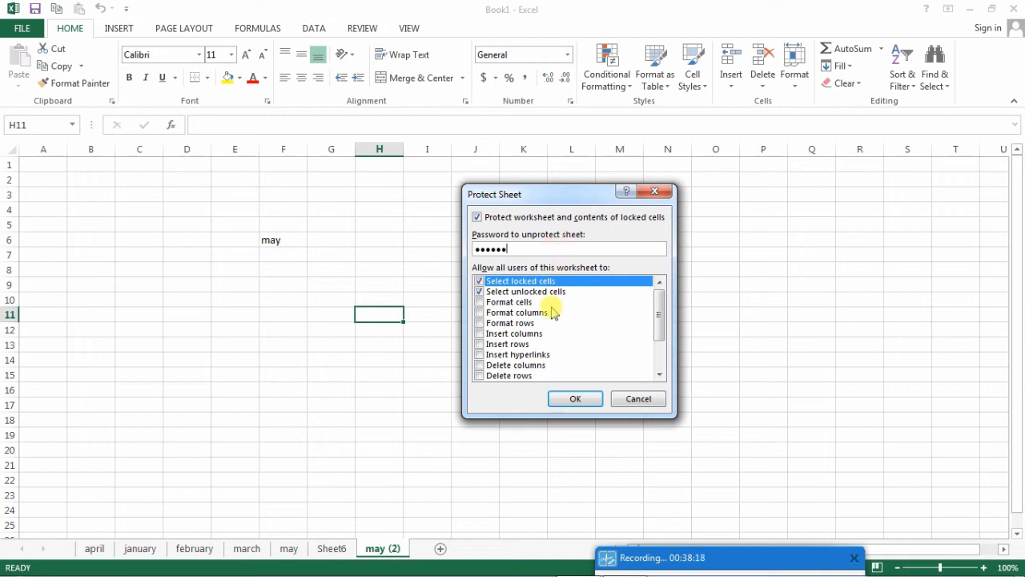
- Review the actions allowed on the protected sheet, additionally permit deleting rows, and accept the protection settings
scroll(549, 310, "down", 2)
scroll(554, 314, "up", 1)
scroll(552, 313, "up", 1)
left_click(553, 293)
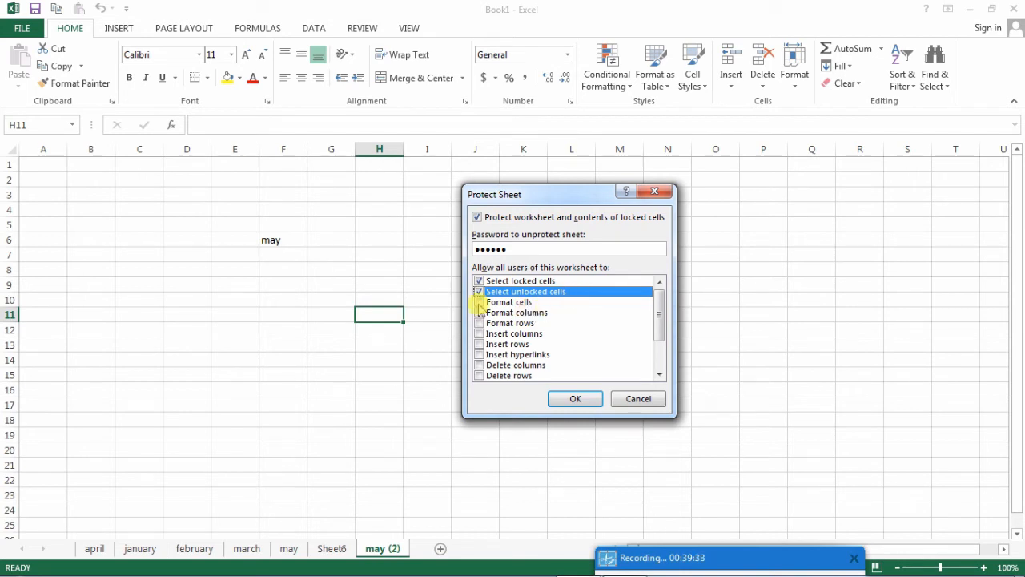
left_click_drag(660, 305, 658, 338)
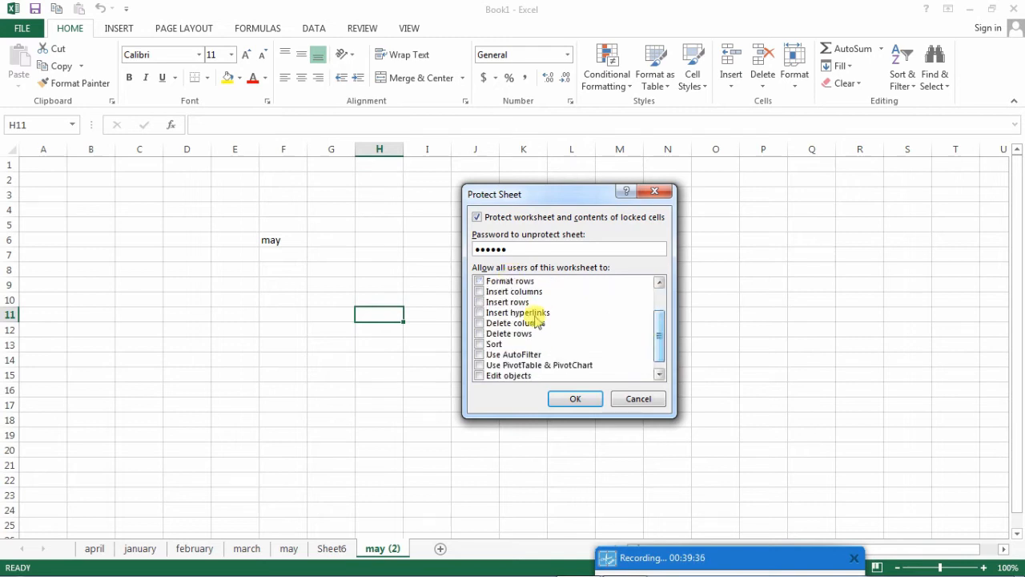
left_click(481, 327)
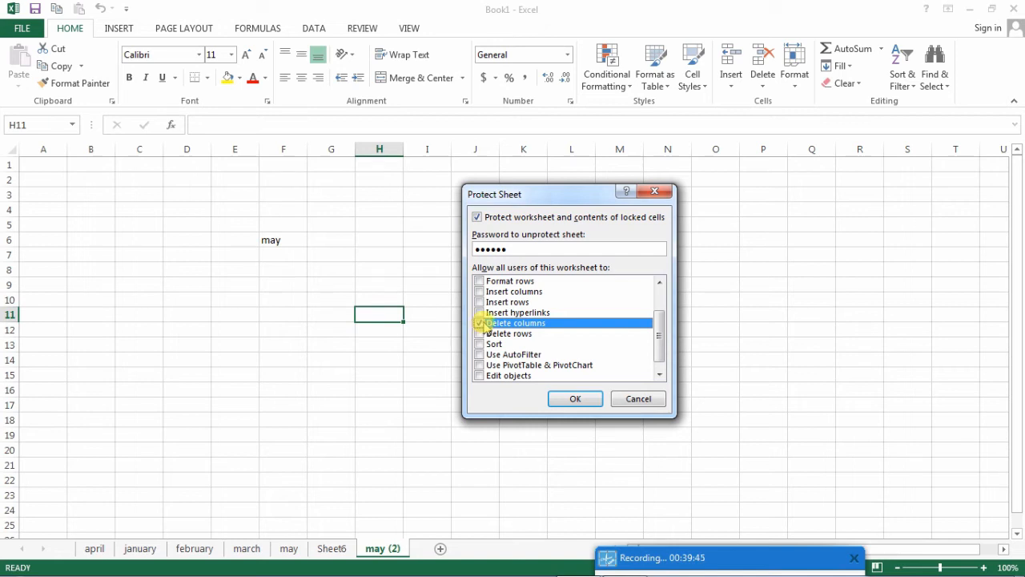
left_click(480, 324)
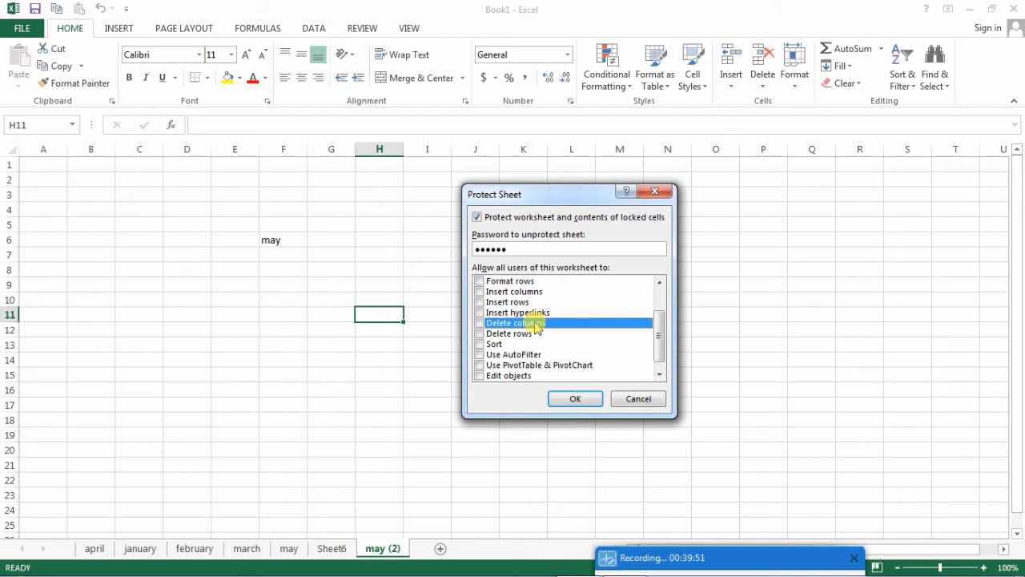
left_click(479, 333)
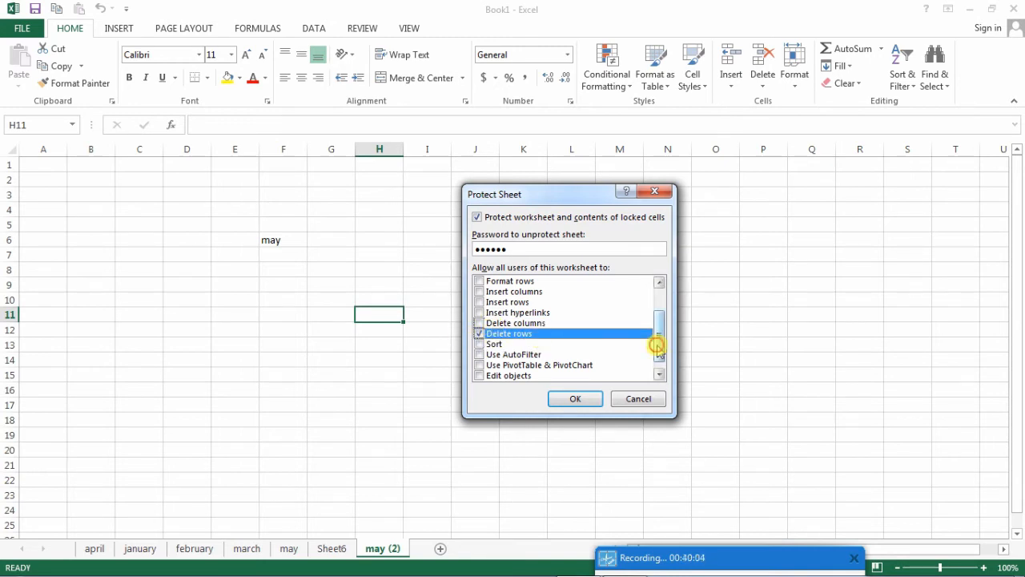
left_click_drag(659, 339, 664, 313)
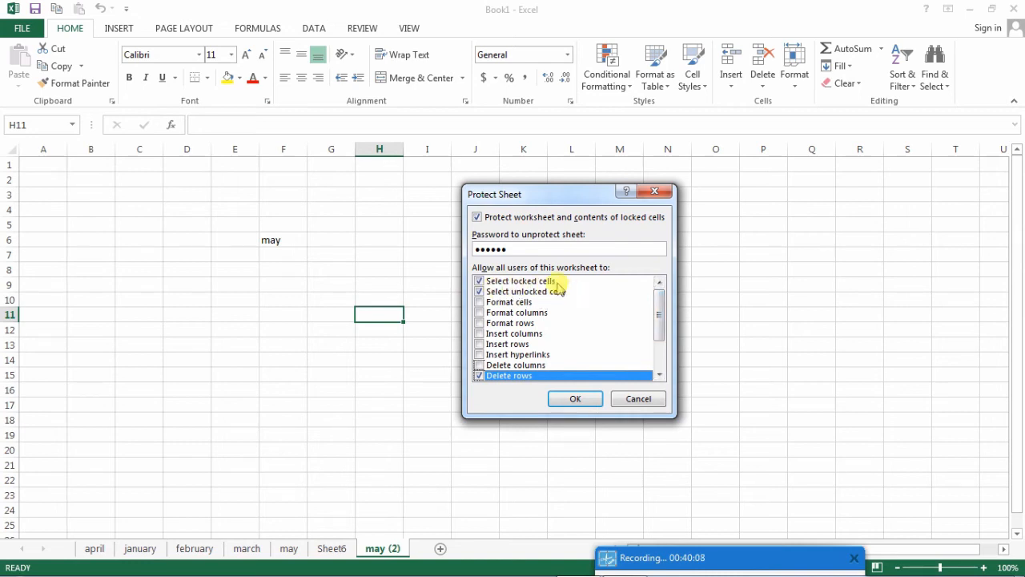
left_click(554, 403)
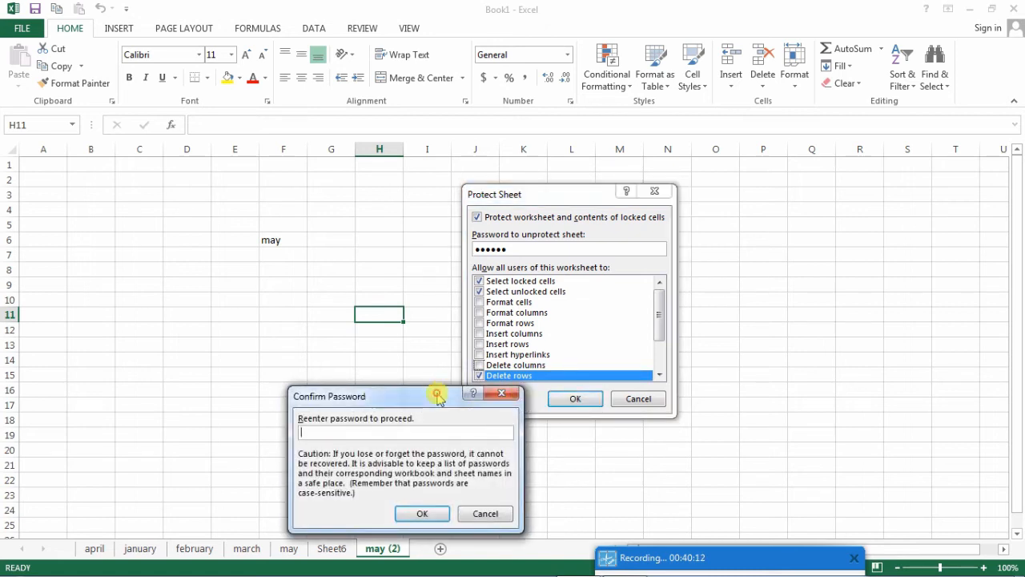
- Re-enter the sheet password to confirm the protection of the may (2) sheet
left_click_drag(437, 397, 507, 281)
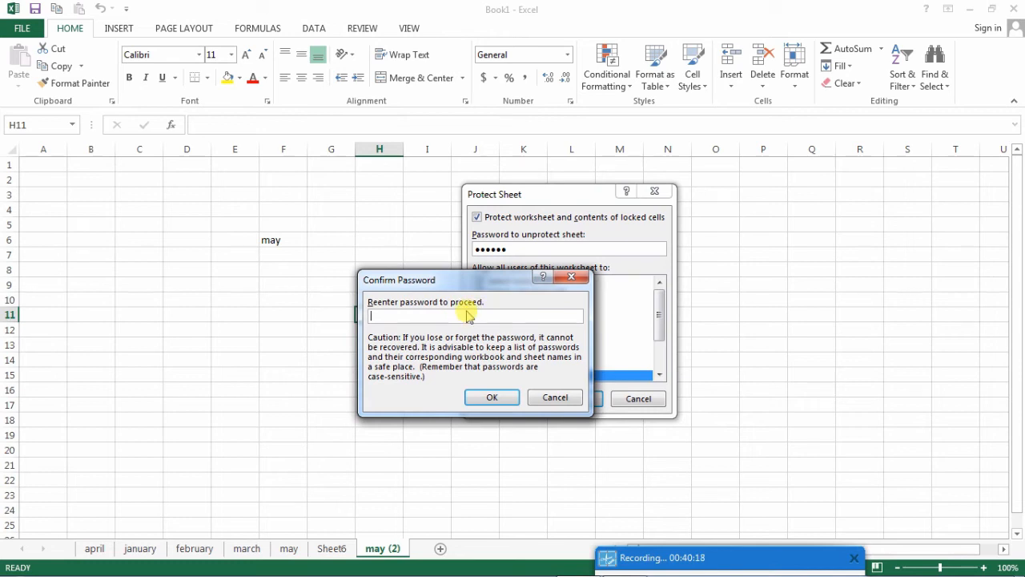
type("••••••")
left_click(473, 395)
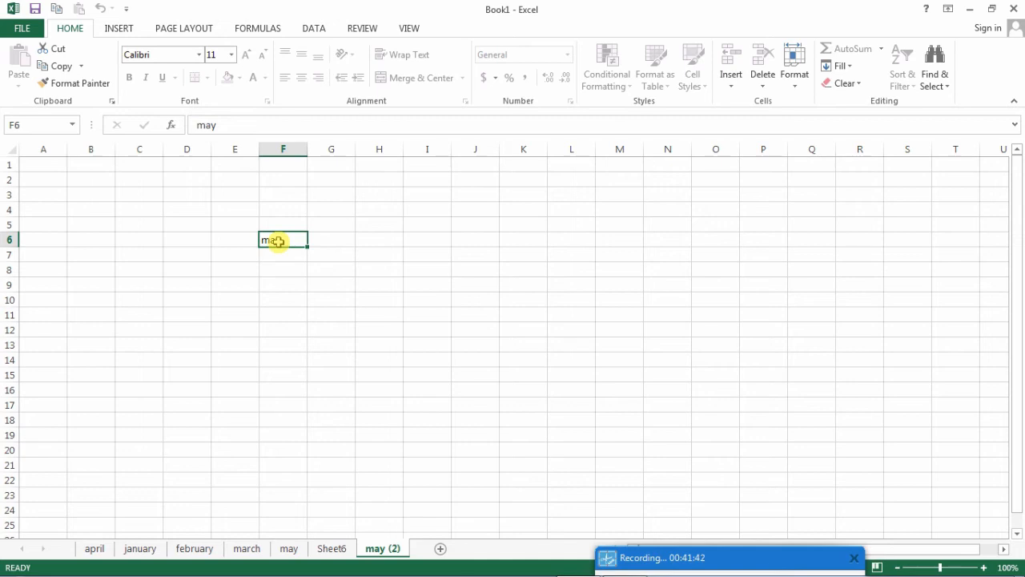
- Select several different cells on the protected sheet, such as J15, H10 and G9, to check cell selection
left_click(465, 372)
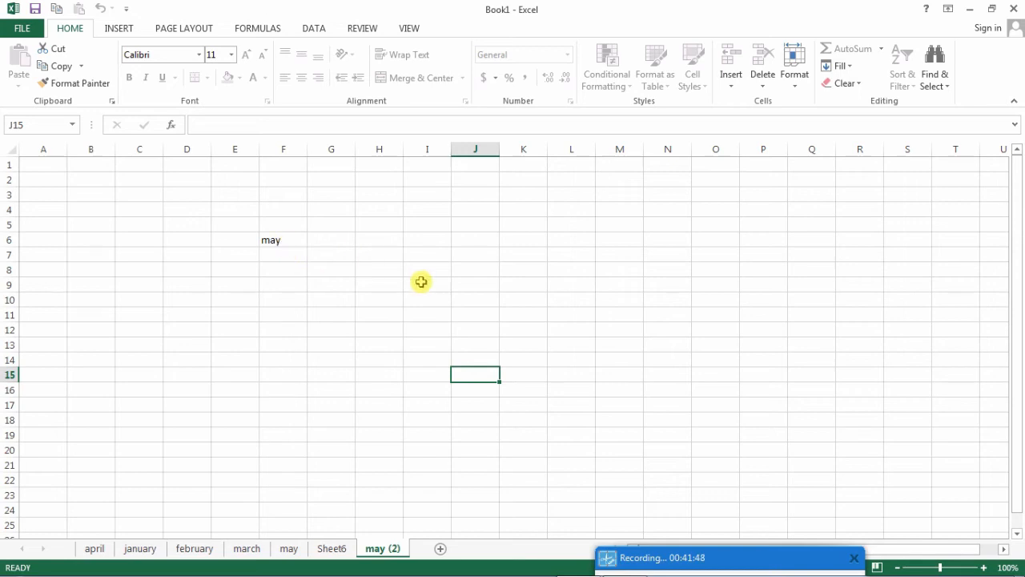
left_click(394, 265)
left_click(384, 297)
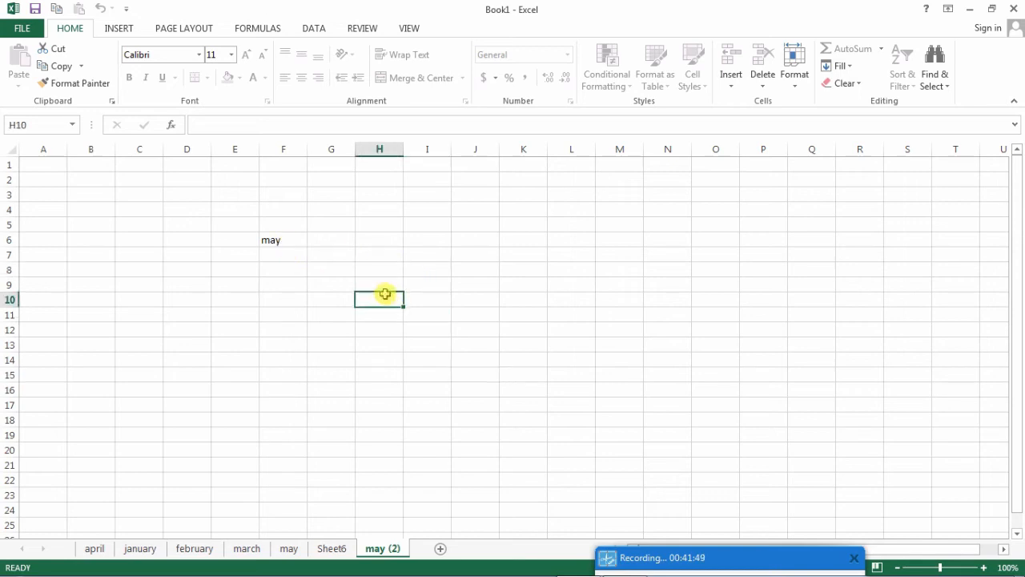
left_click(377, 281)
left_click(311, 280)
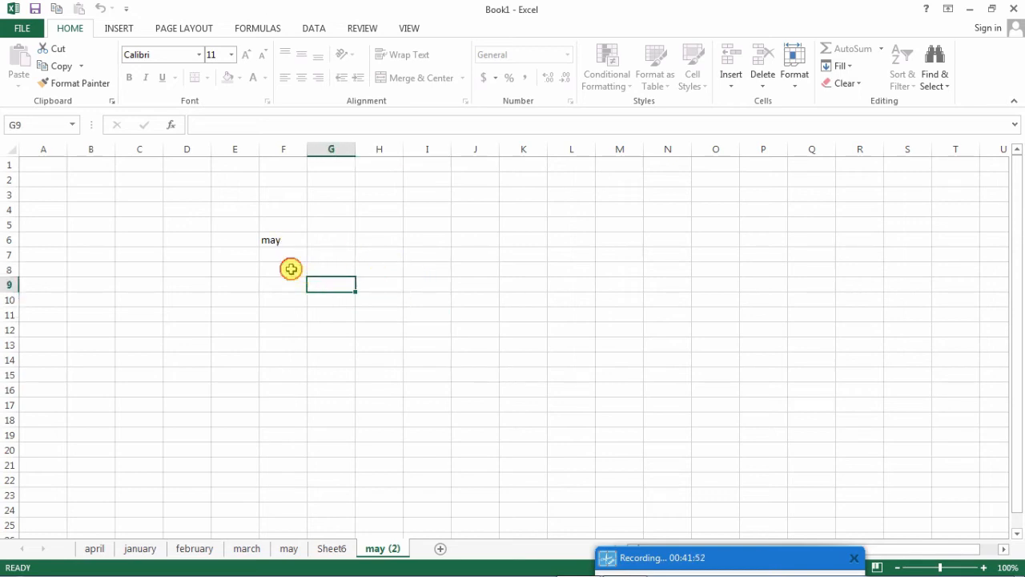
left_click(290, 269)
- Try to edit the text in cell F6 of the protected sheet, and dismiss the warning
left_click(286, 241)
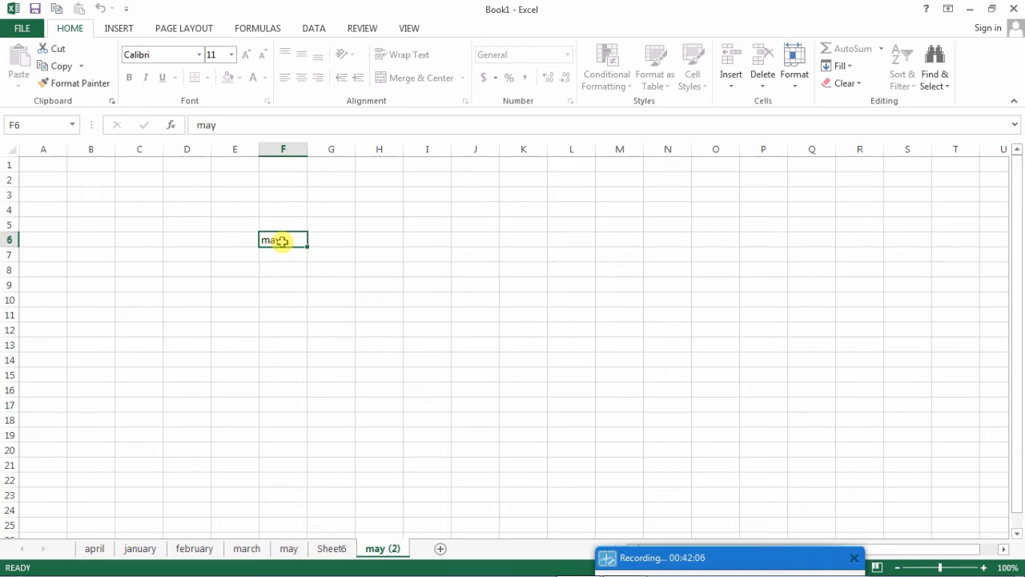
double_click(282, 241)
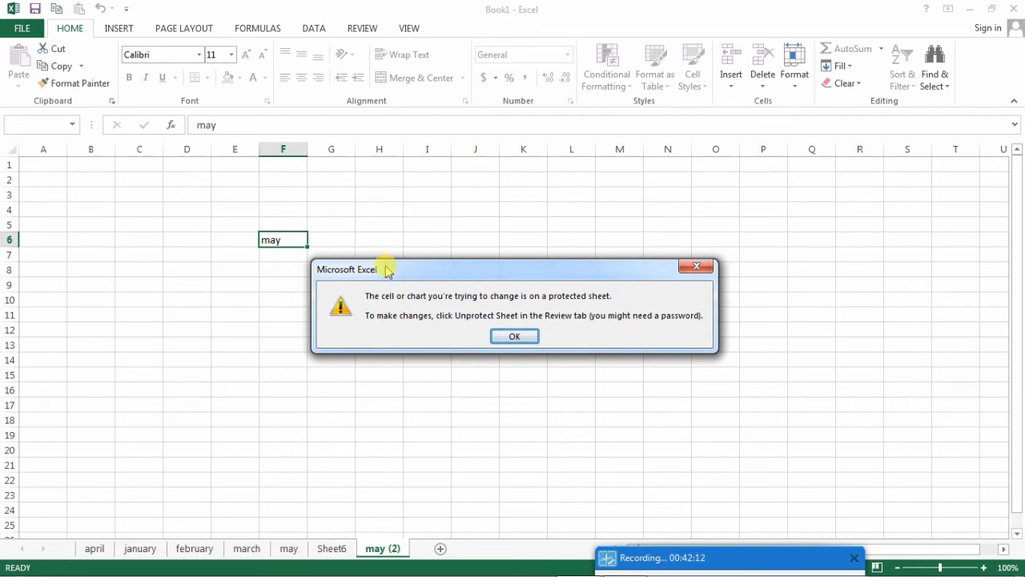
left_click_drag(386, 270, 373, 246)
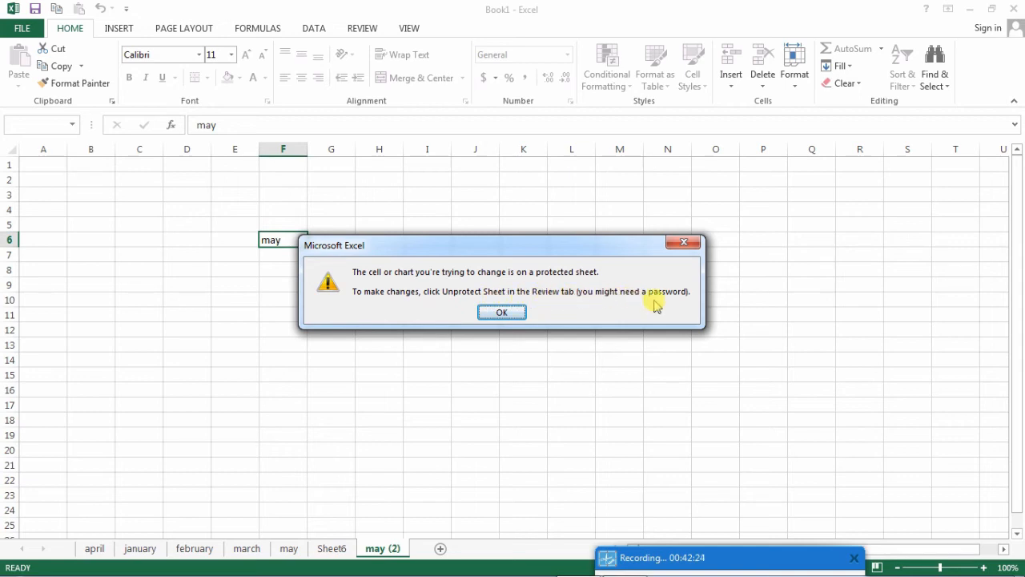
left_click(505, 313)
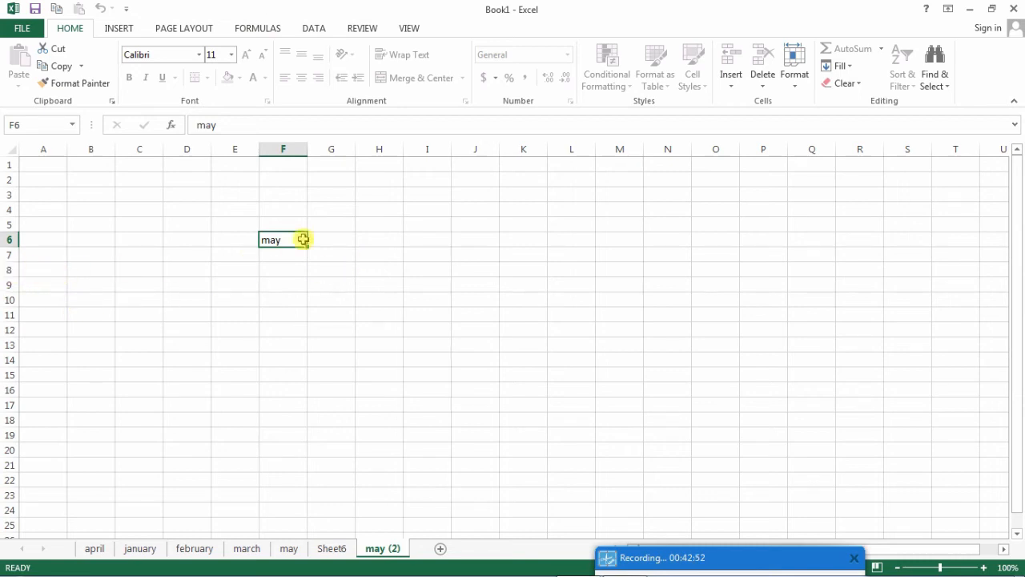
- Try to delete row 10 of the protected sheet, and dismiss the warning
left_click(8, 299)
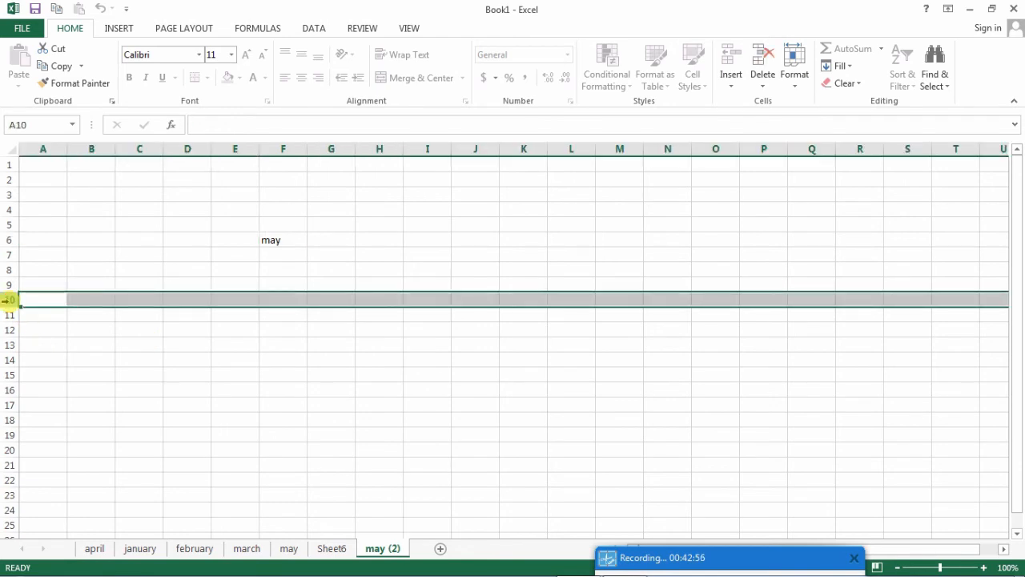
left_click(280, 302)
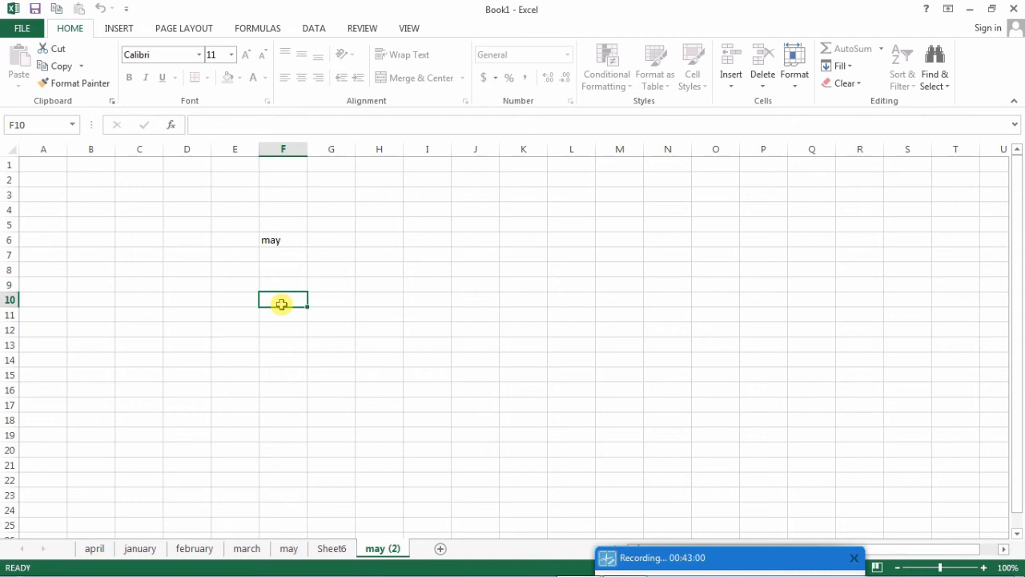
right_click(9, 300)
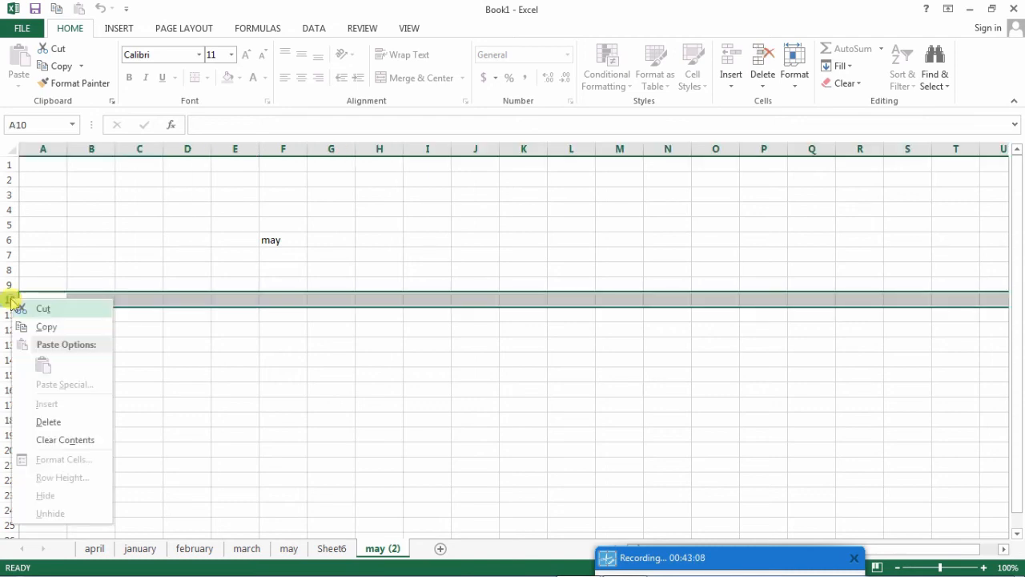
left_click(45, 421)
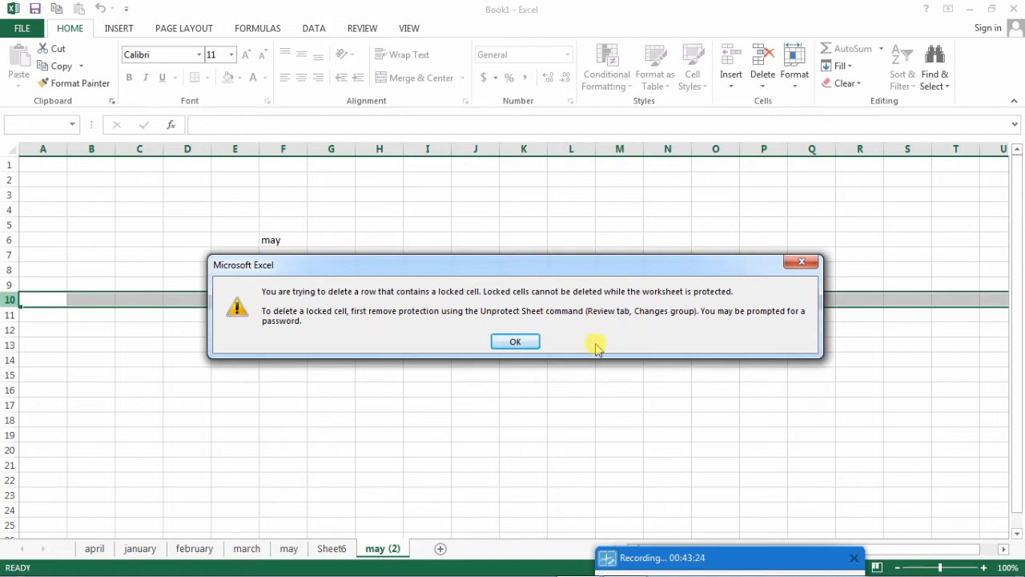
left_click(519, 342)
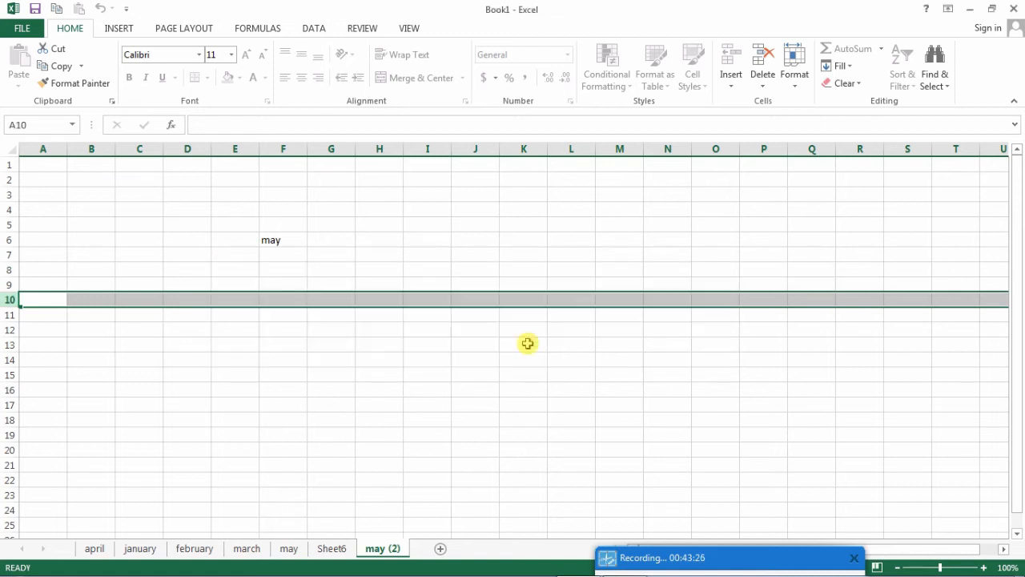
- Select cell F6 and unprotect the may (2) sheet by entering the sheet password
left_click(502, 324)
left_click(271, 240)
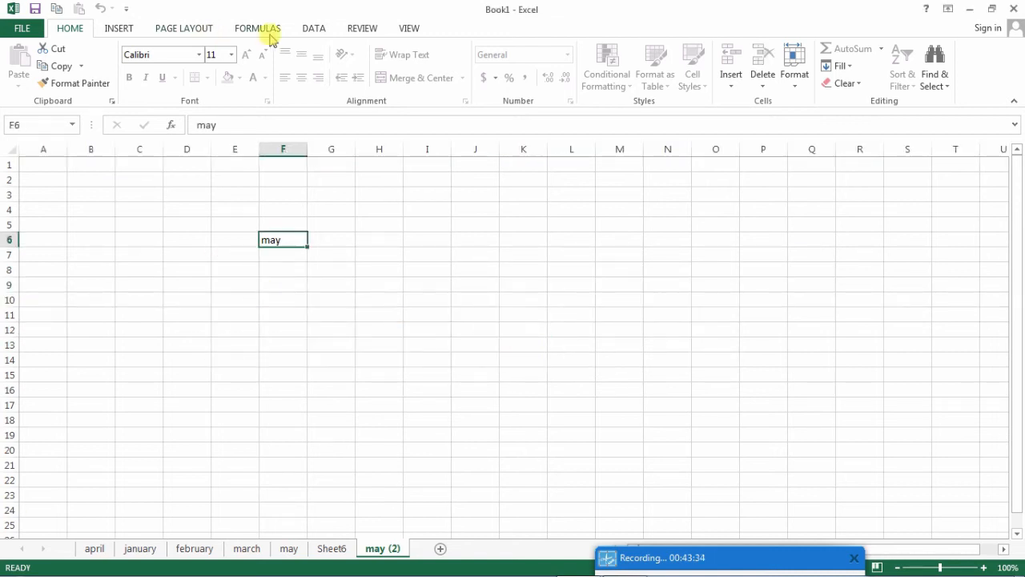
left_click(362, 31)
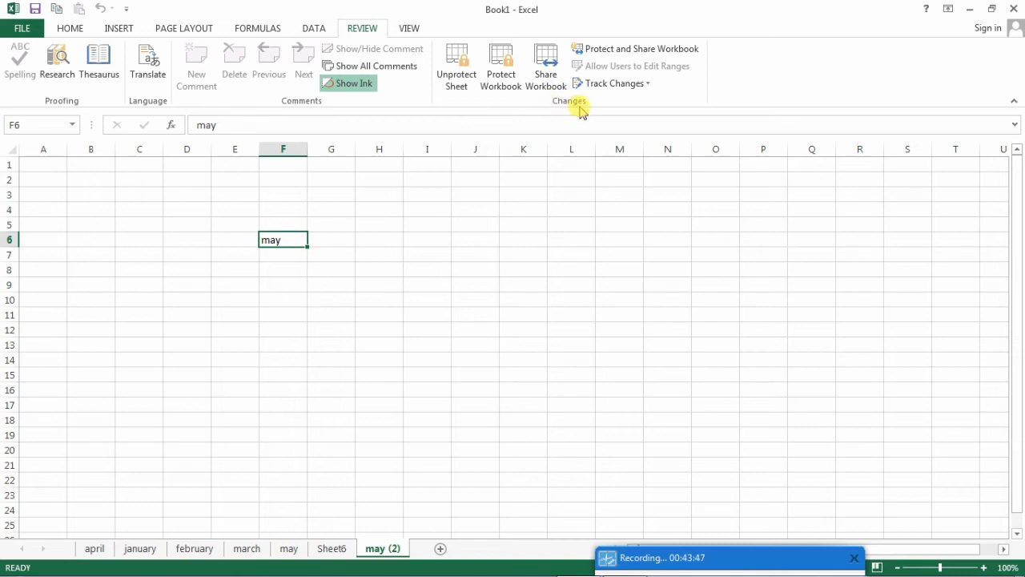
left_click(457, 72)
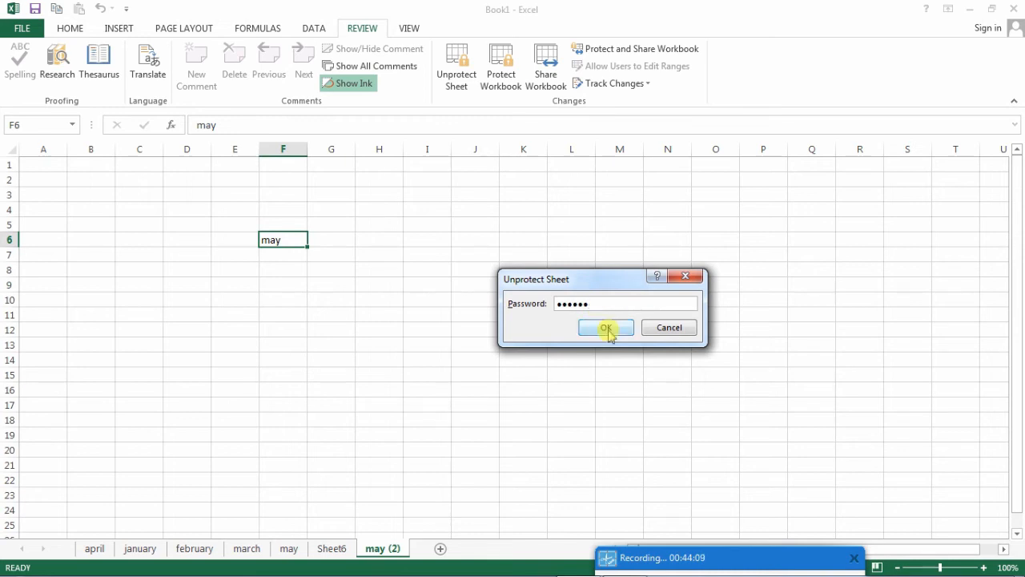
left_click(607, 326)
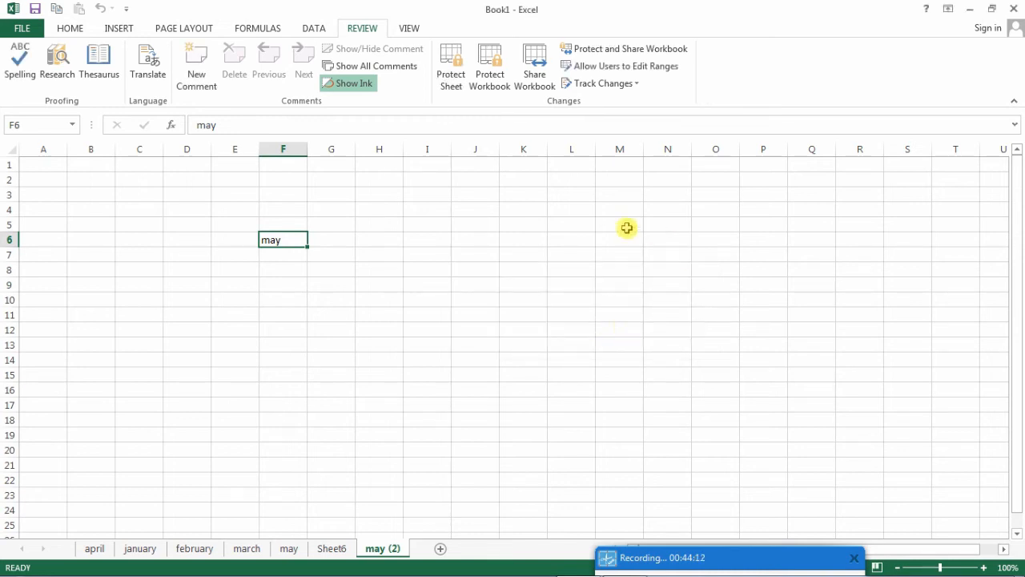
- Replace the text in cell F6 of the may (2) sheet with june
left_click(531, 267)
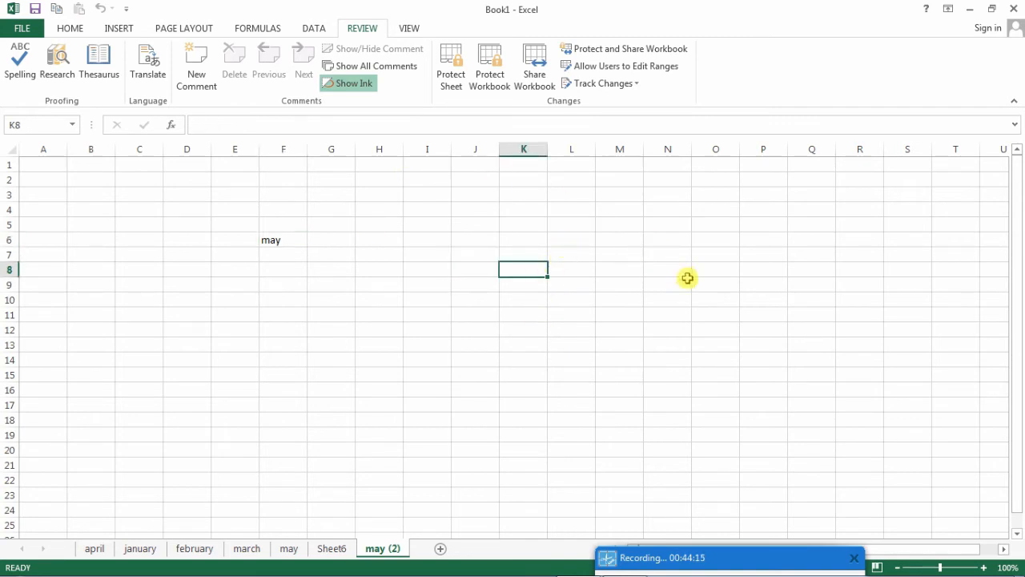
left_click(280, 241)
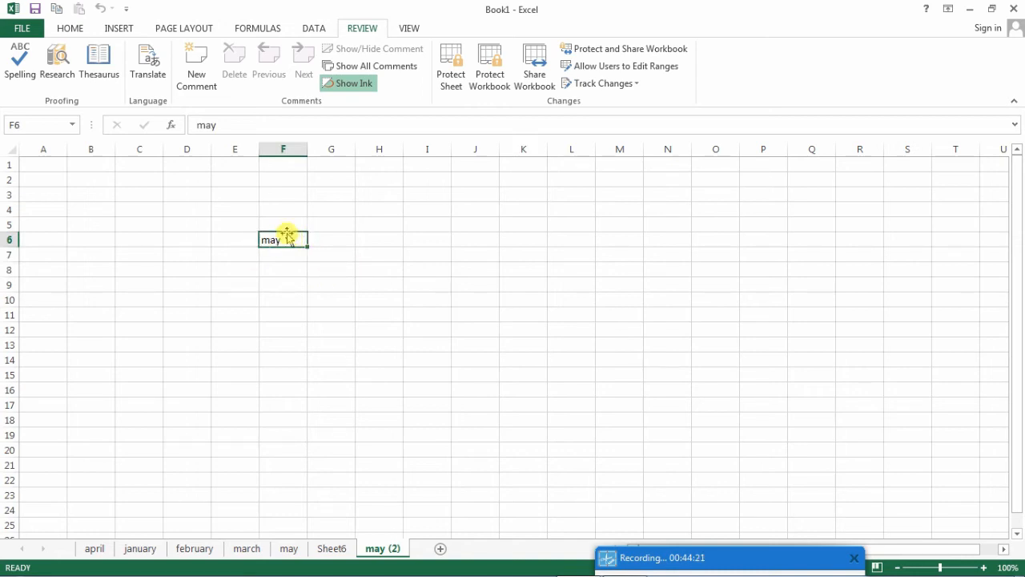
type("june")
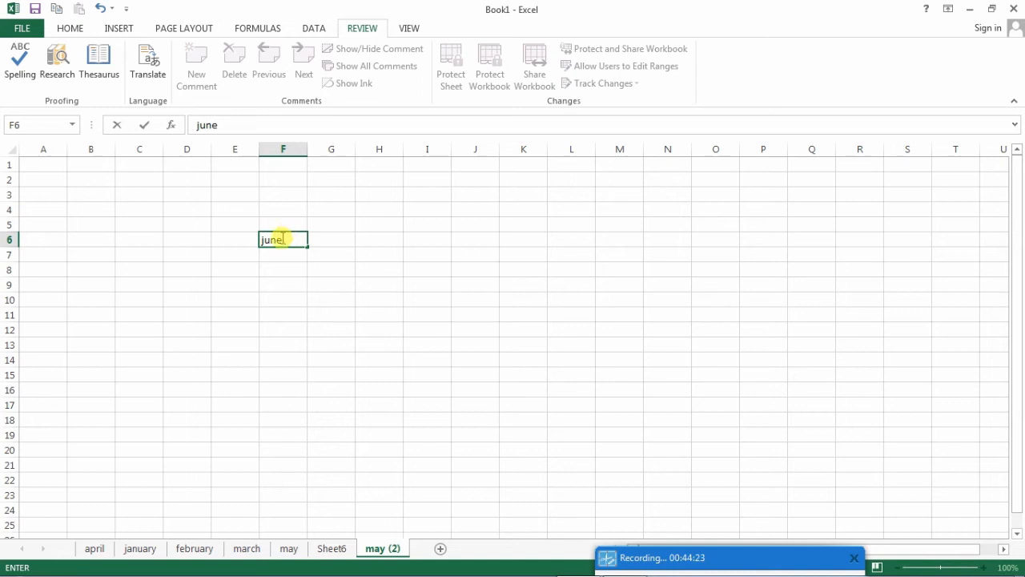
left_click(394, 271)
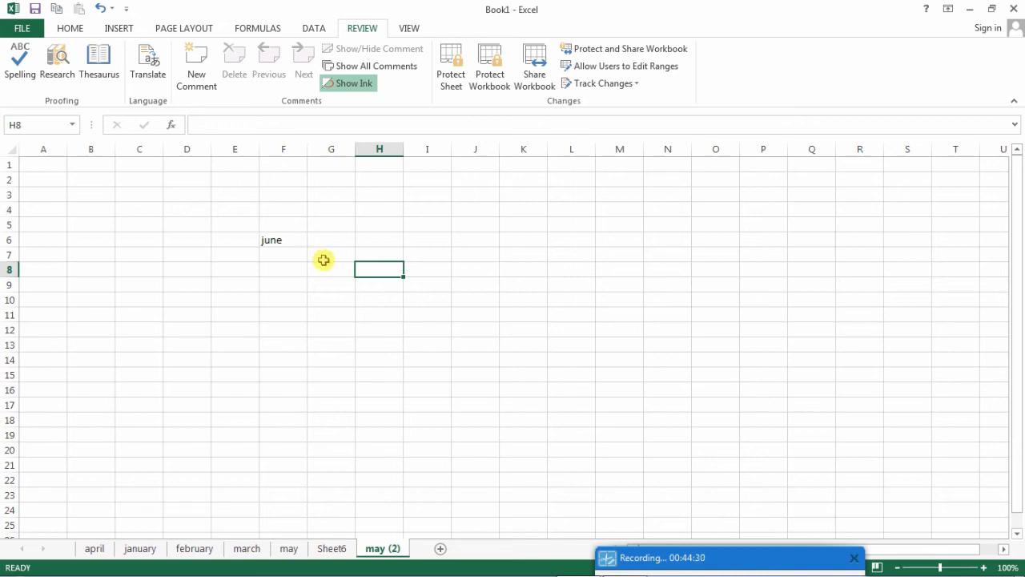
right_click(379, 551)
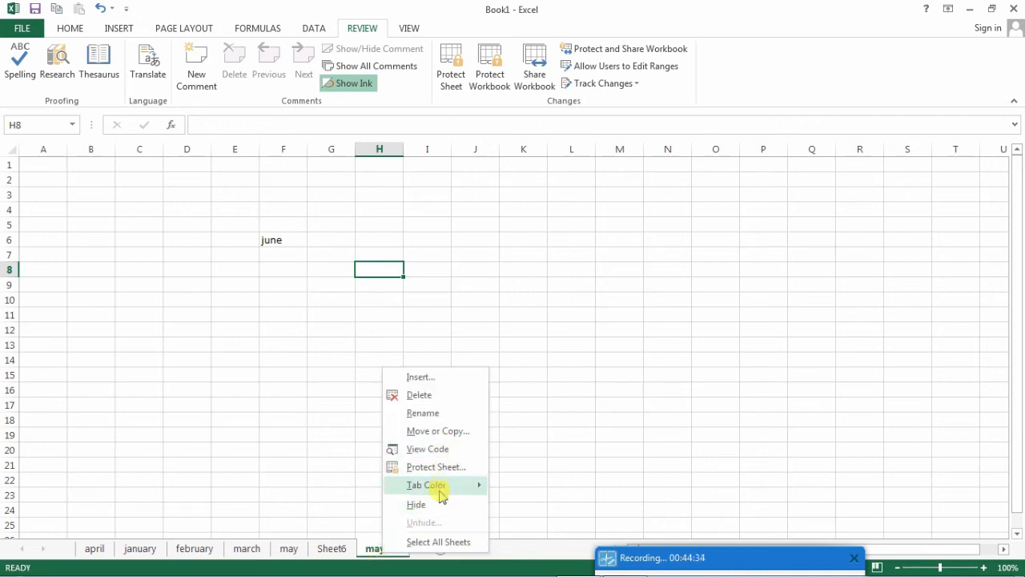
mouse_move(440, 490)
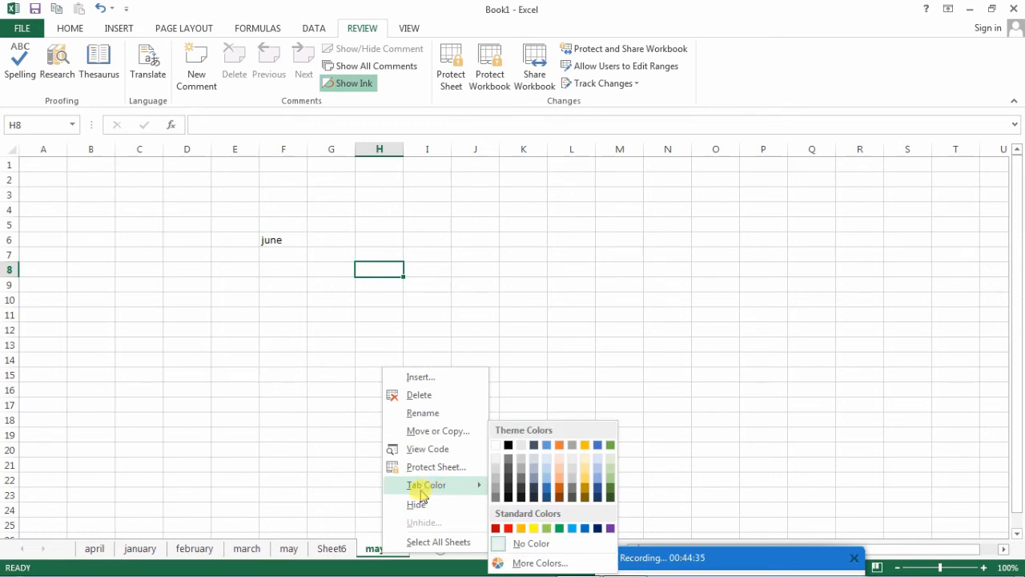
key("Escape")
key("Escape")
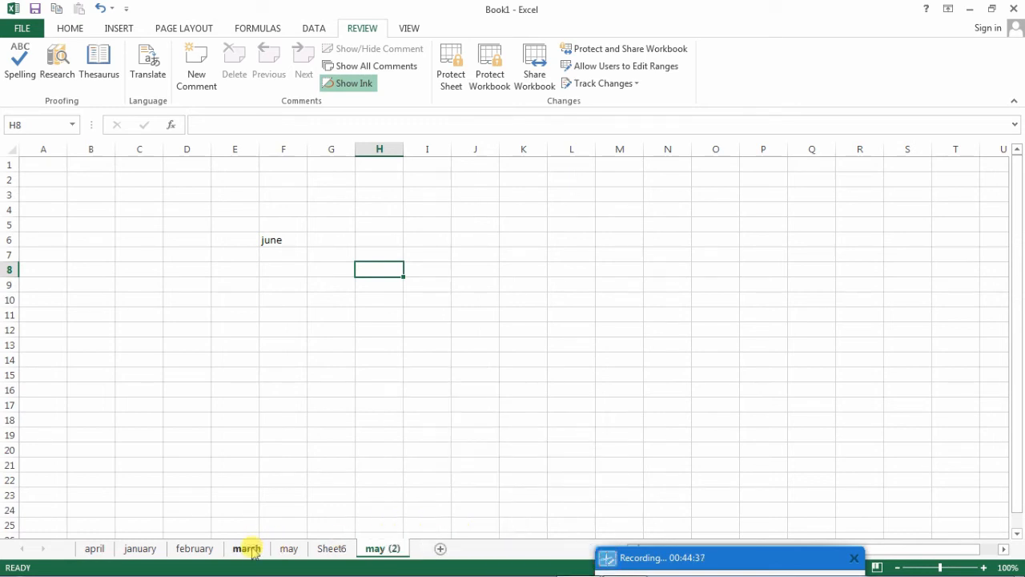
- Set the tab colour of the may (2) sheet to standard red
right_click(385, 553)
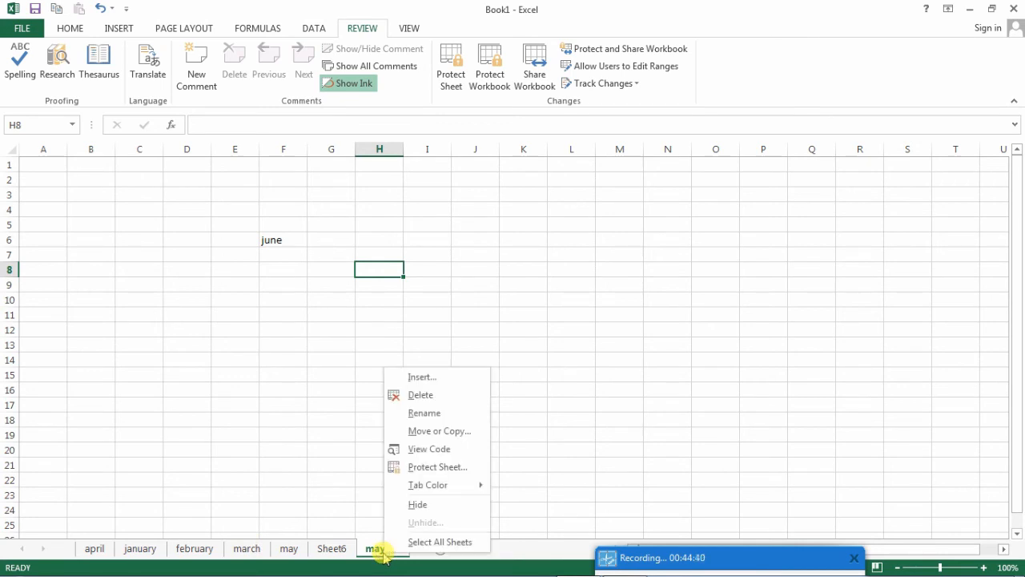
mouse_move(428, 487)
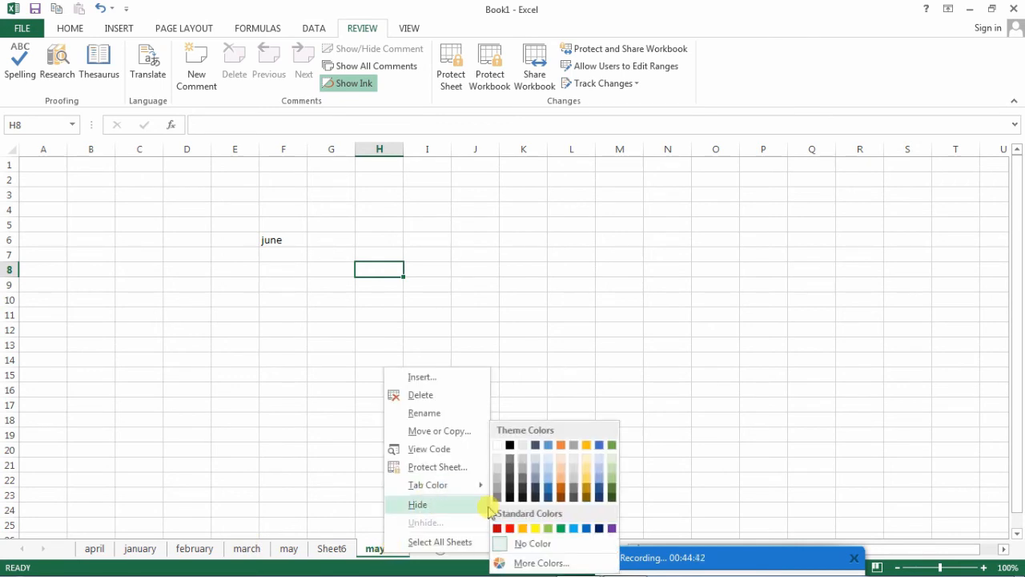
left_click(510, 528)
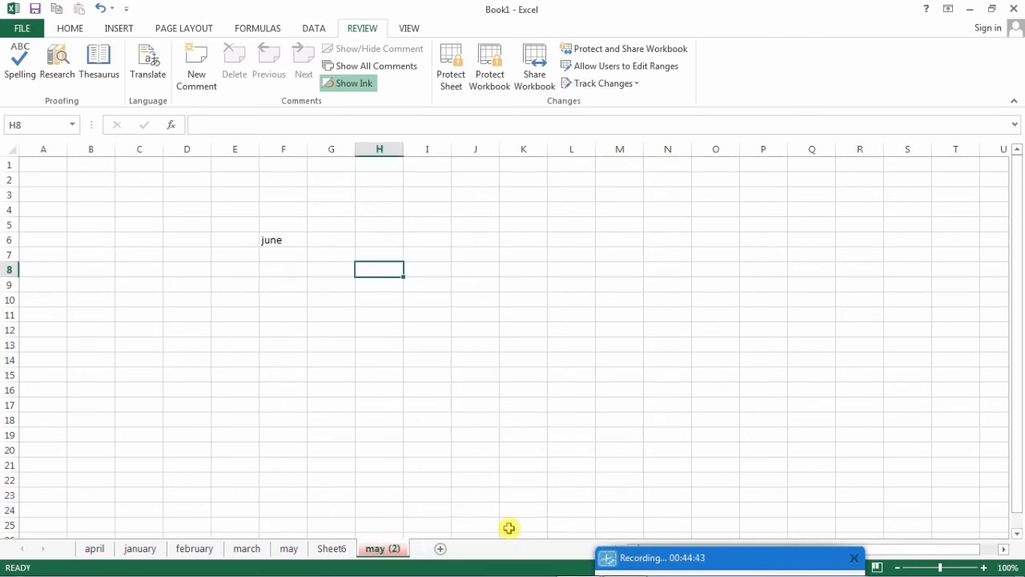
- Set the tab colour of Sheet6 to standard green
left_click(329, 548)
right_click(327, 550)
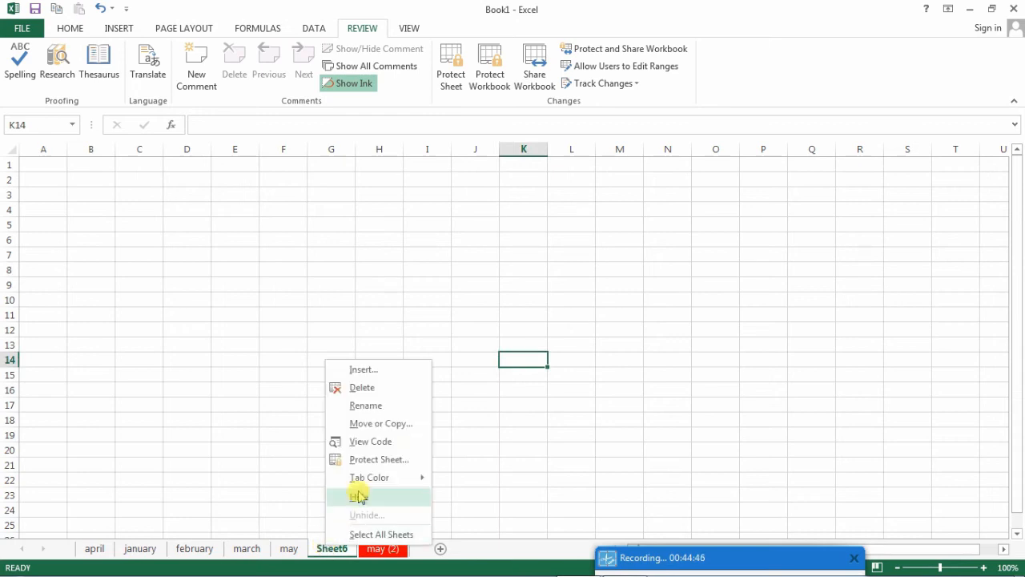
mouse_move(365, 477)
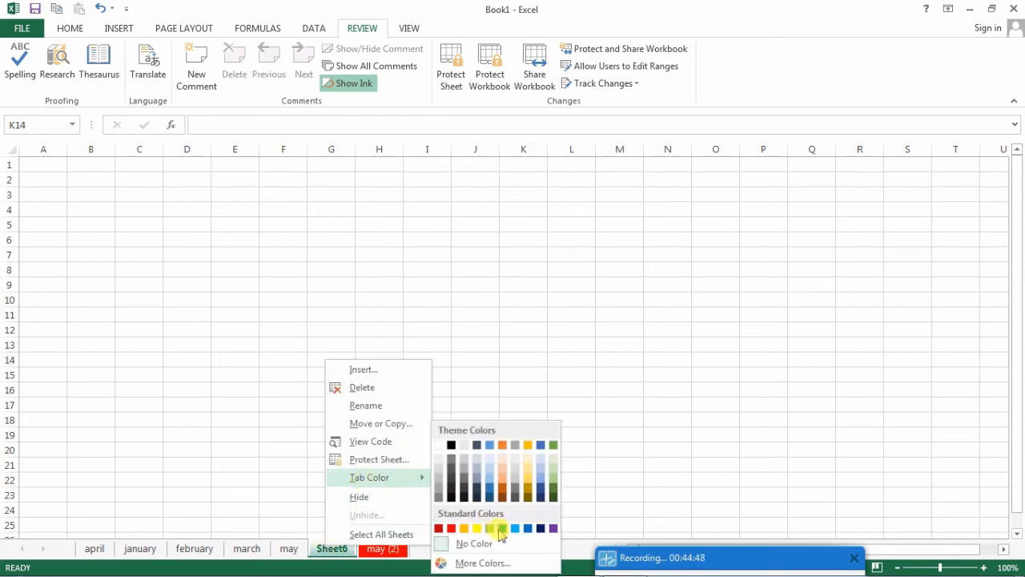
left_click(490, 528)
- Set the tab colour of the may sheet to standard light blue and switch among march, may and Sheet6 to compare the tabs
left_click(290, 549)
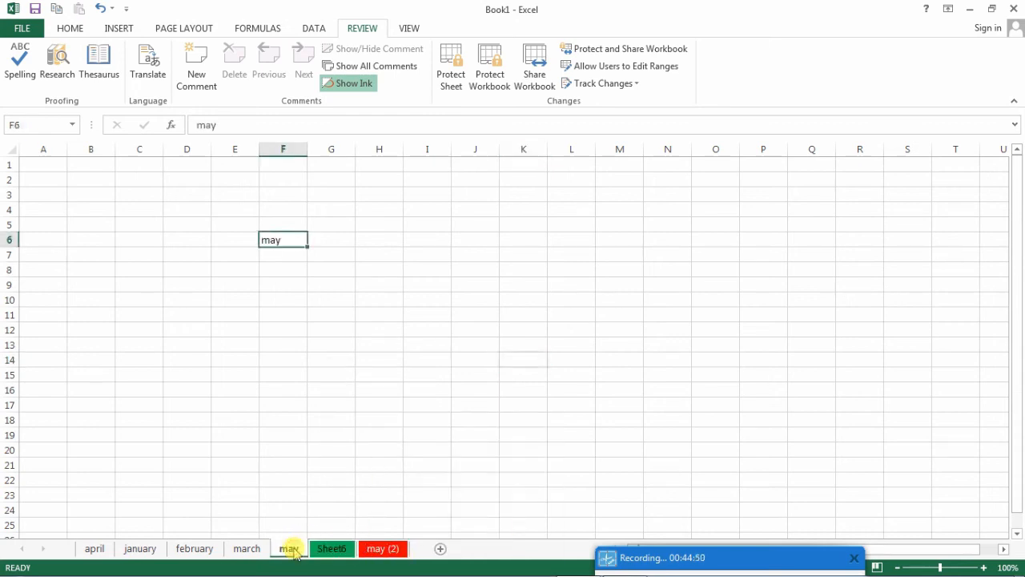
right_click(296, 549)
mouse_move(347, 487)
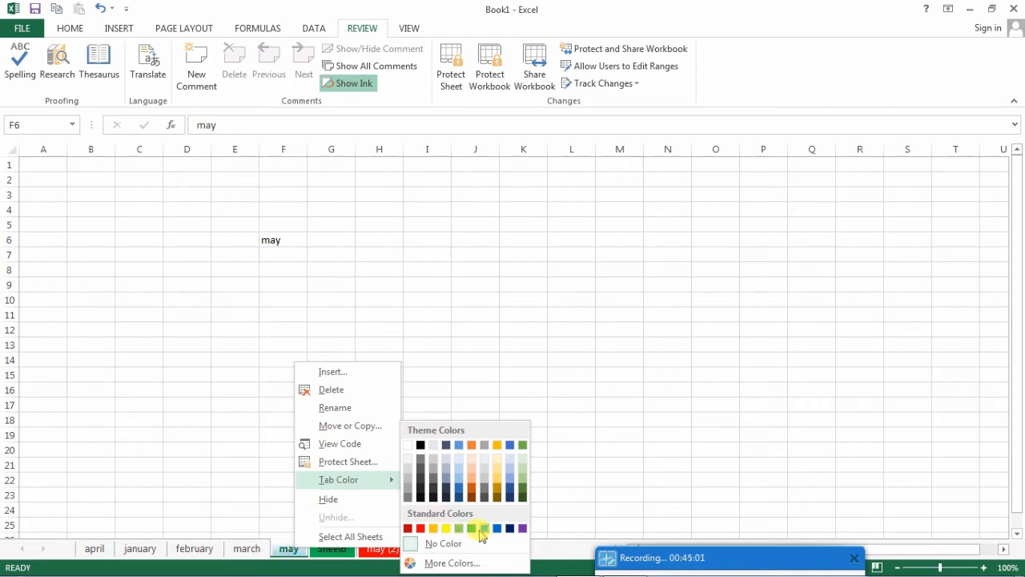
left_click(483, 529)
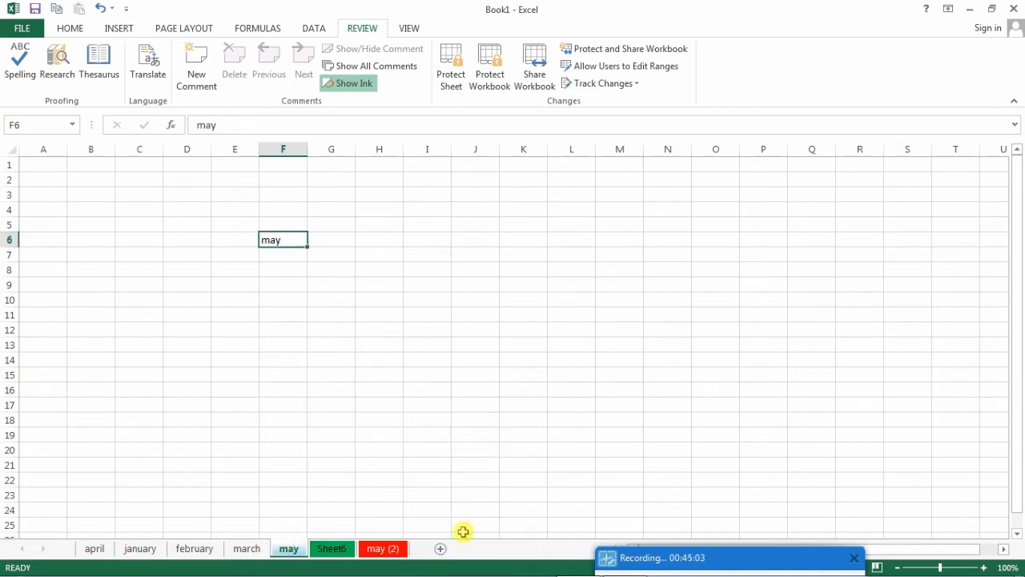
left_click(241, 549)
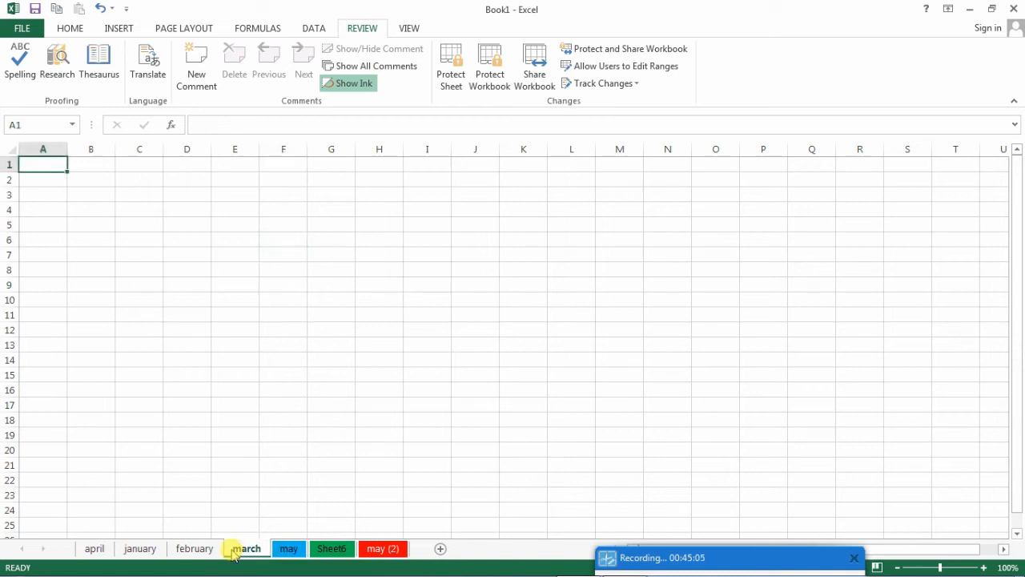
left_click(290, 551)
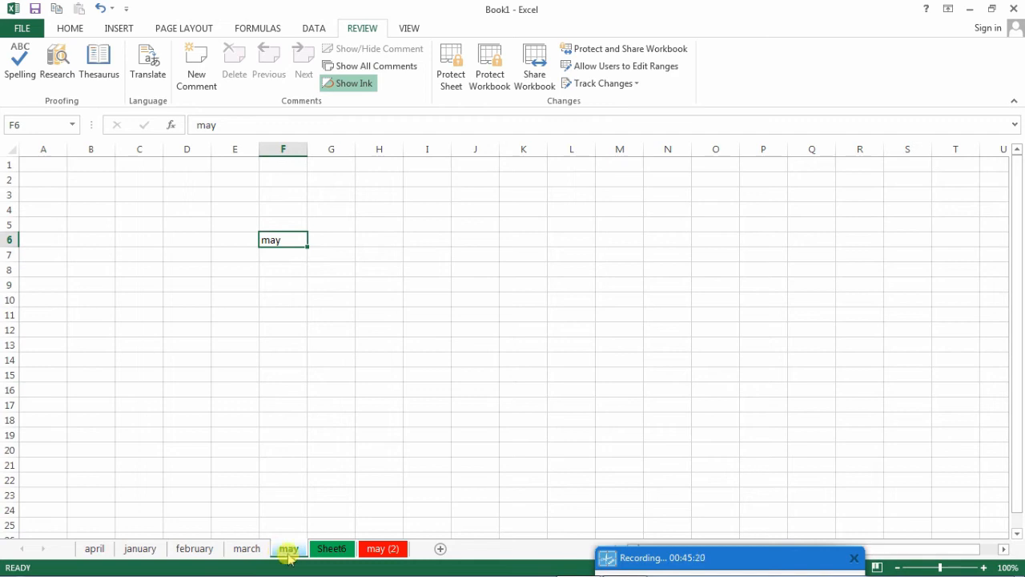
left_click(331, 549)
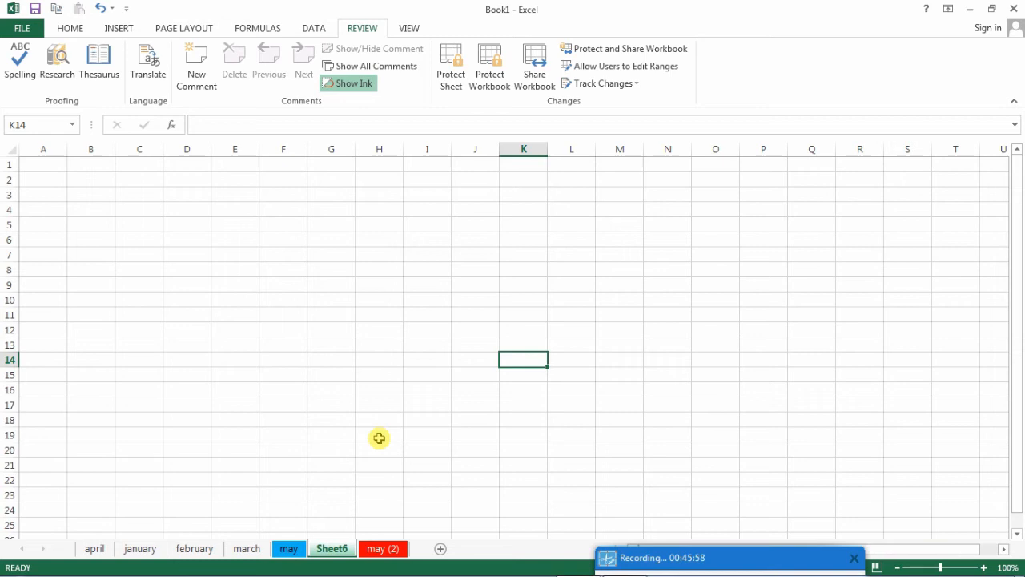
- Set the tab colour of the march sheet to standard blue
right_click(247, 548)
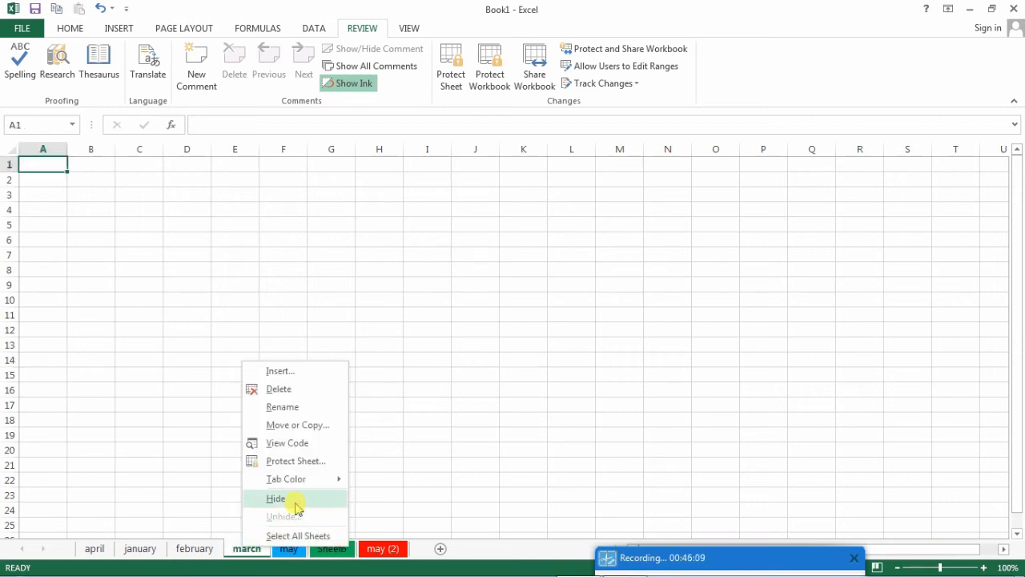
mouse_move(309, 478)
left_click(437, 530)
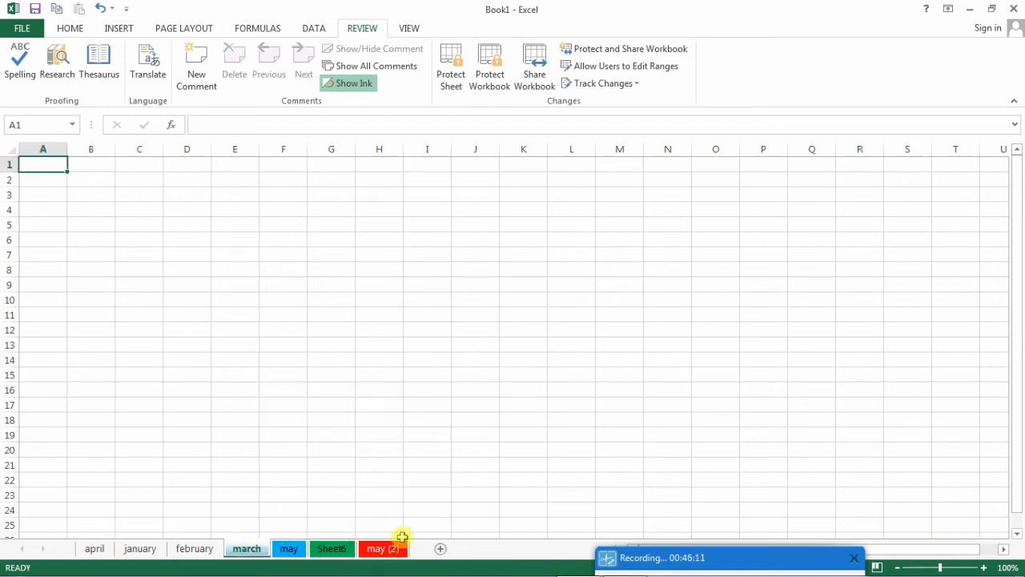
- Set the tab colour of the february sheet to standard dark blue
left_click(195, 548)
right_click(195, 548)
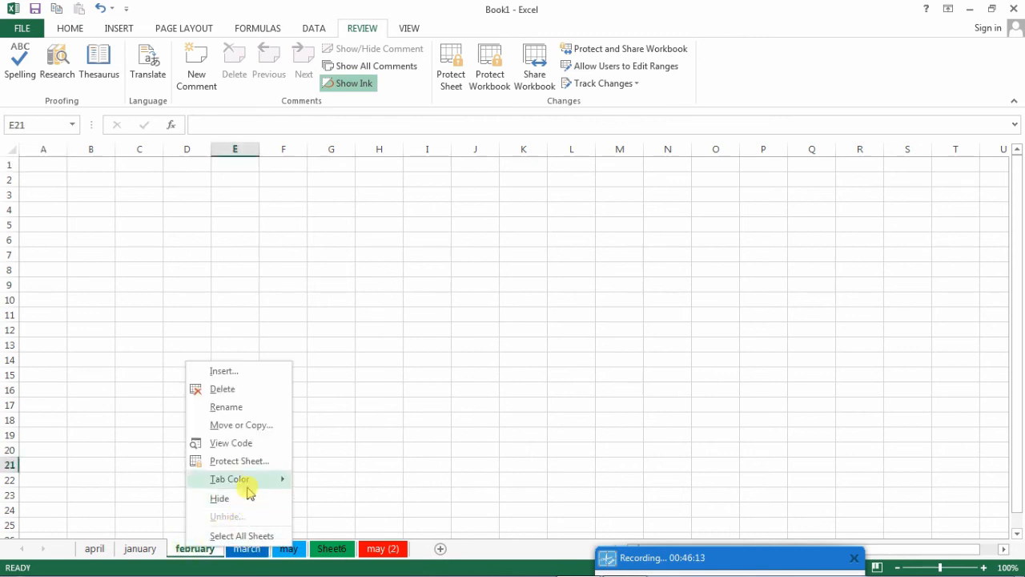
mouse_move(255, 481)
left_click(400, 529)
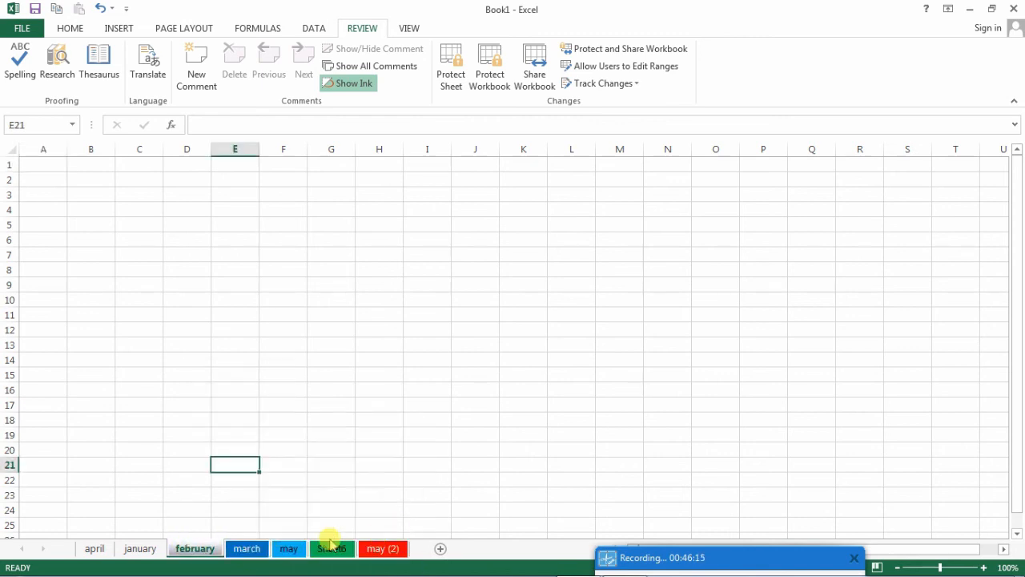
- Set the tab colour of the january sheet to a pale blue theme shade
left_click(142, 549)
right_click(142, 548)
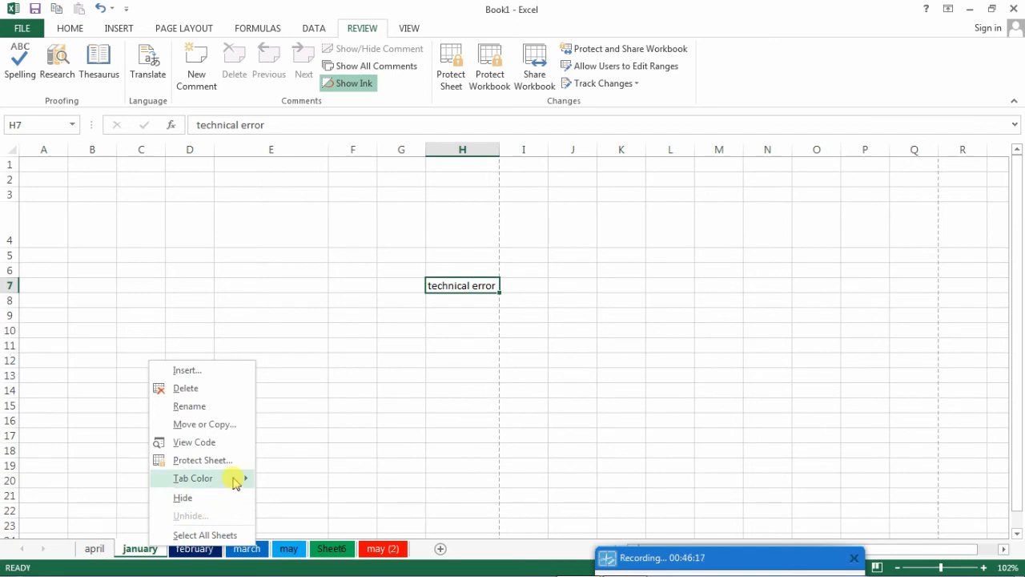
mouse_move(232, 478)
left_click(318, 492)
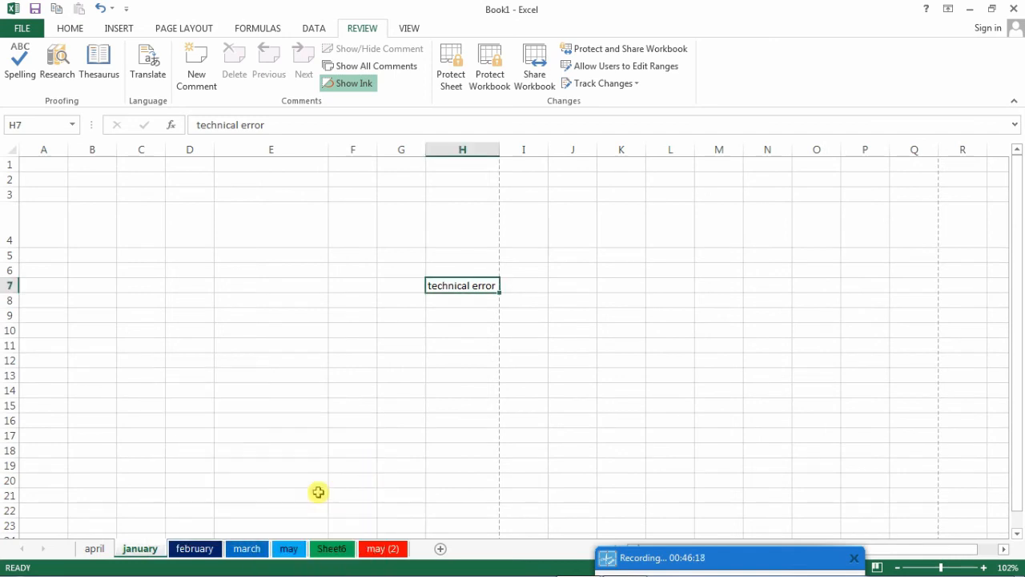
- Set the tab colour of the april sheet to black, and switch to the may sheet to view the coloured tab
left_click(97, 549)
right_click(104, 549)
mouse_move(155, 485)
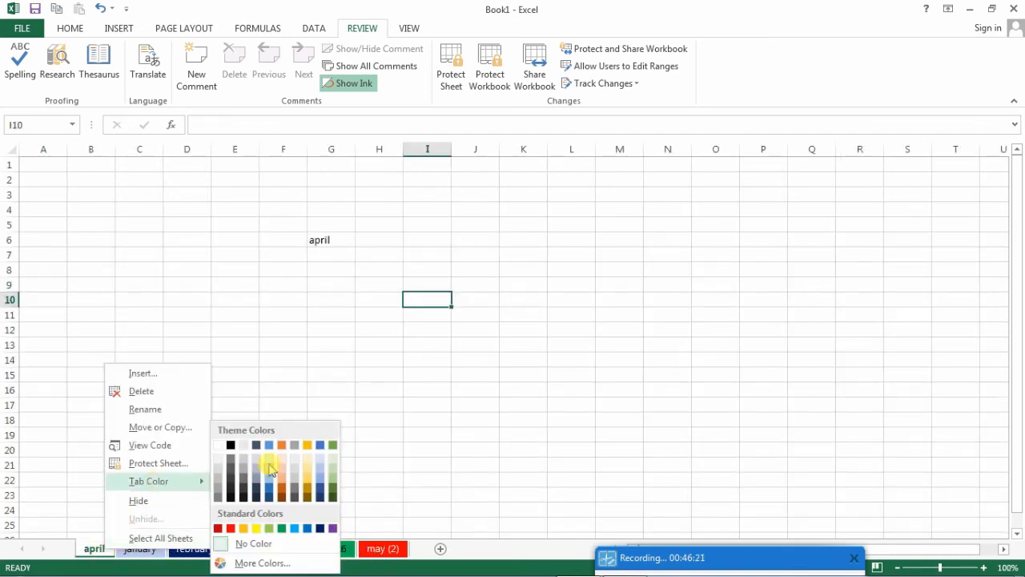
left_click(232, 448)
left_click(313, 508)
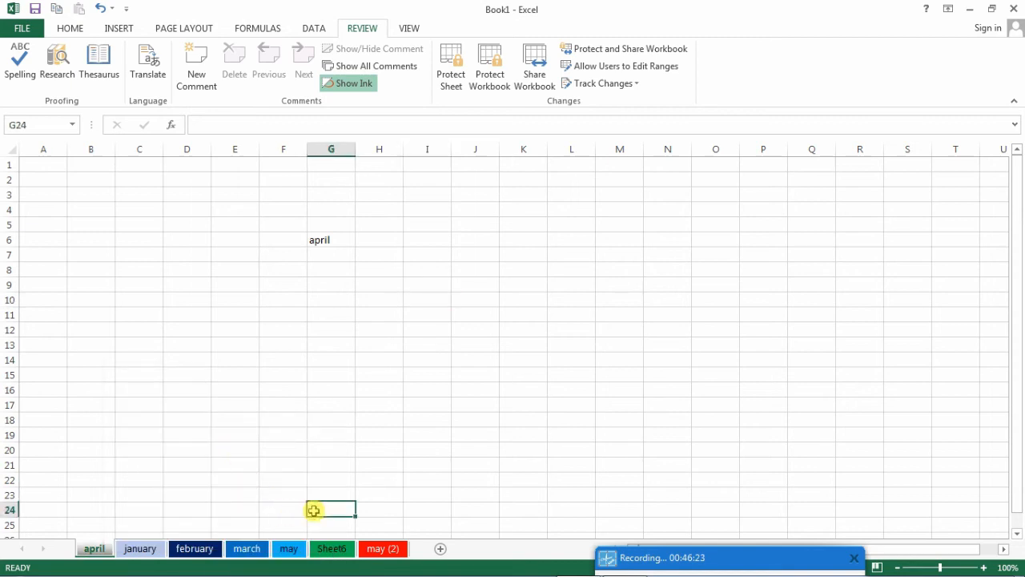
left_click(274, 547)
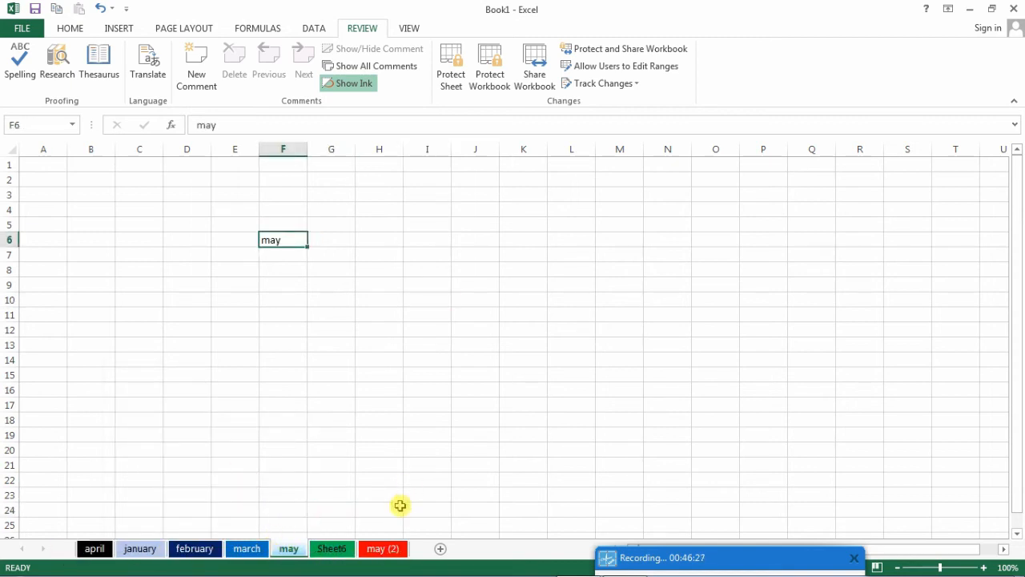
- Enter the text nlnln in cell I3 of the february sheet
left_click(198, 551)
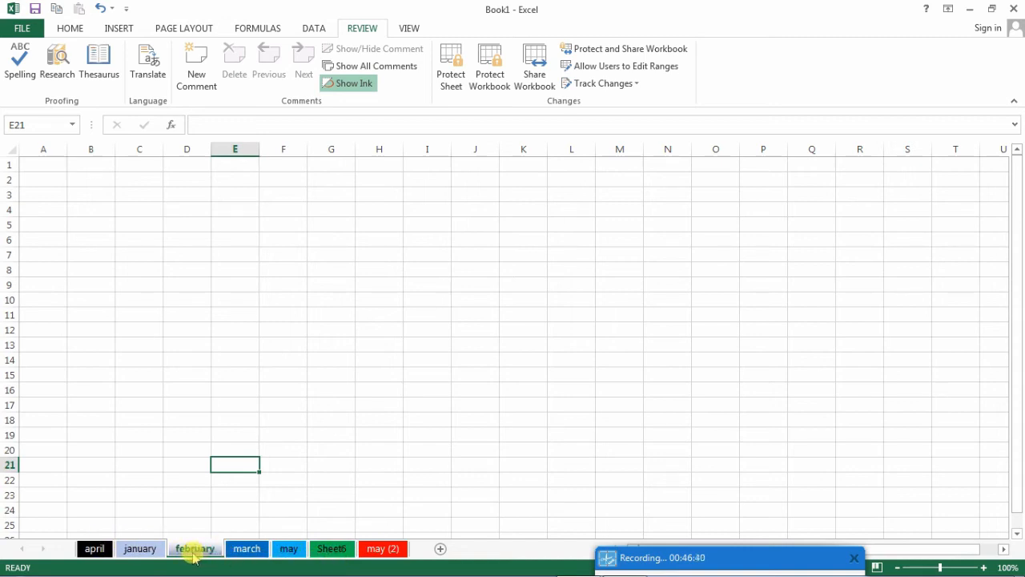
left_click(409, 198)
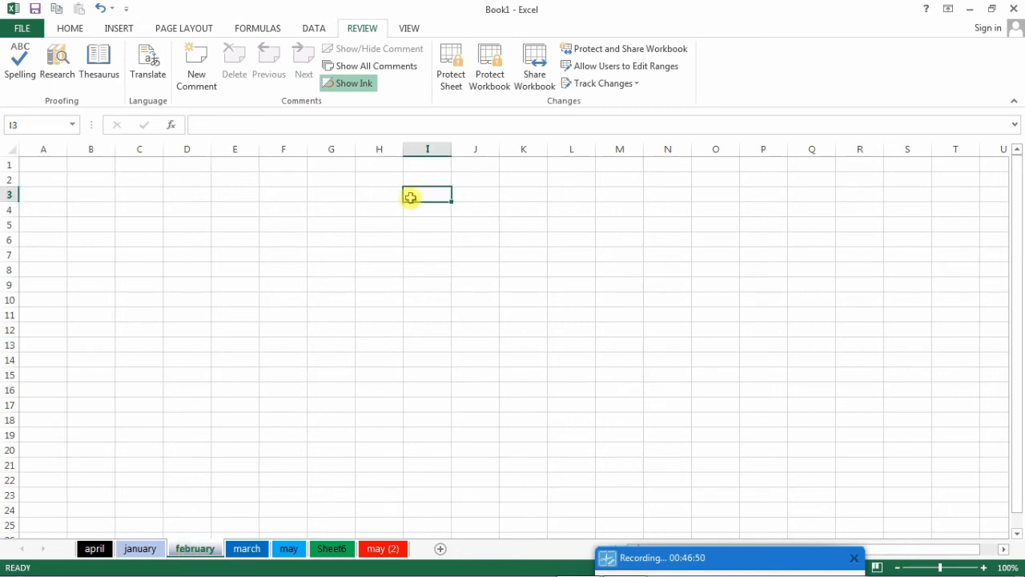
type("nlnln")
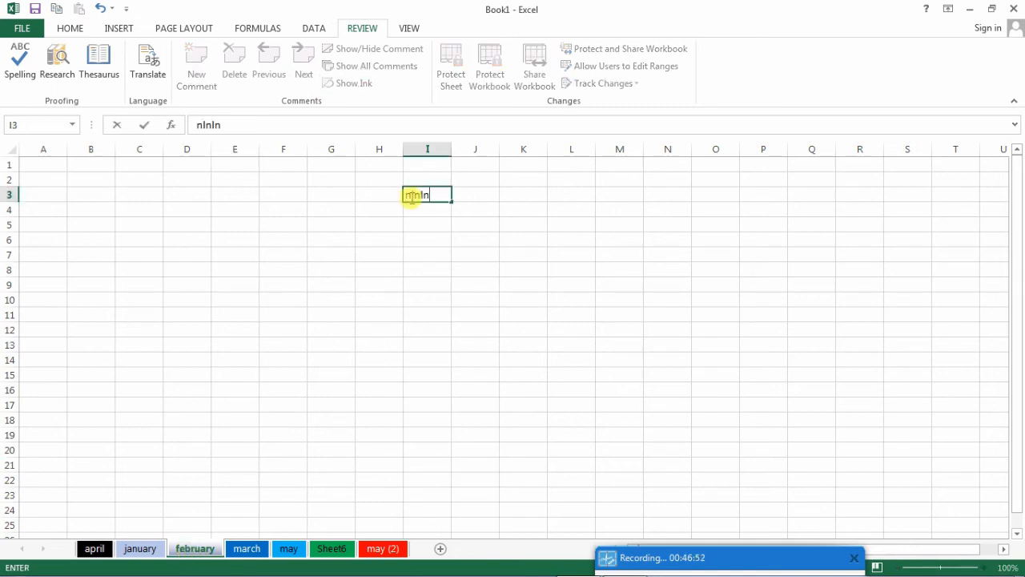
left_click(192, 546)
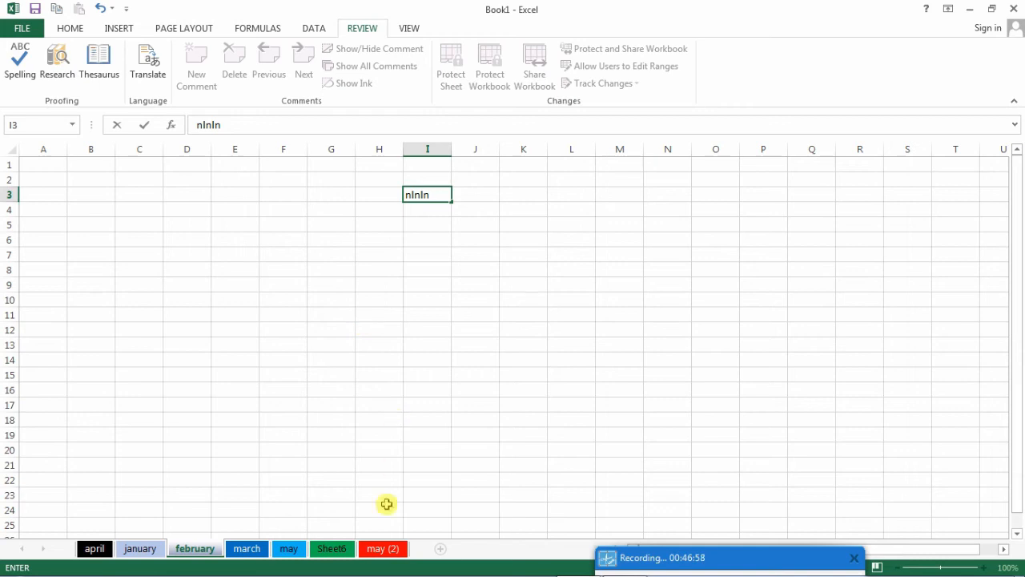
- Hide the may (2) sheet
right_click(383, 550)
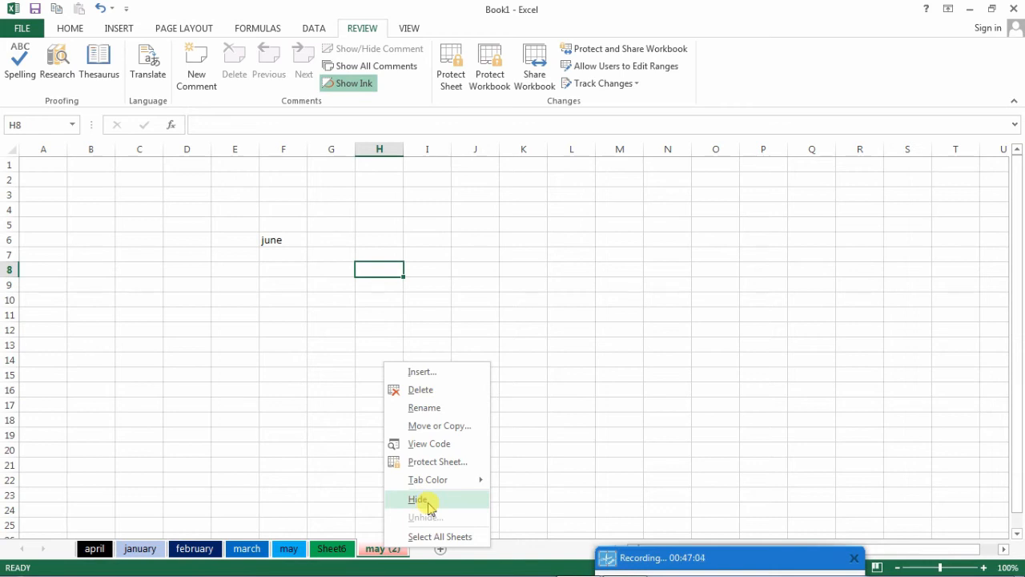
left_click(428, 504)
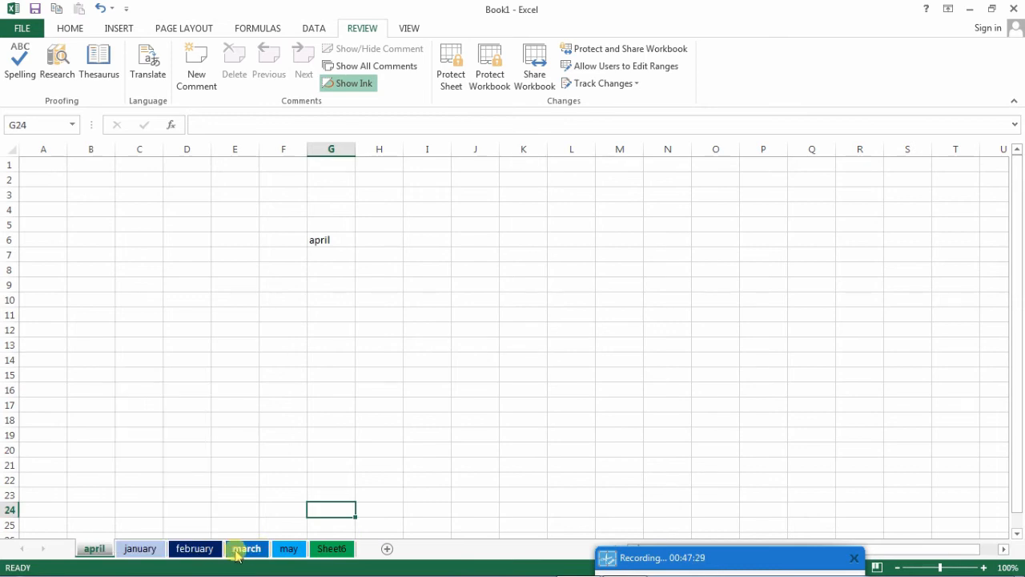
- Examine the list of hidden sheets in the Unhide dialog from the january sheet, close it without unhiding, and return to the february sheet
left_click(189, 551)
left_click(133, 550)
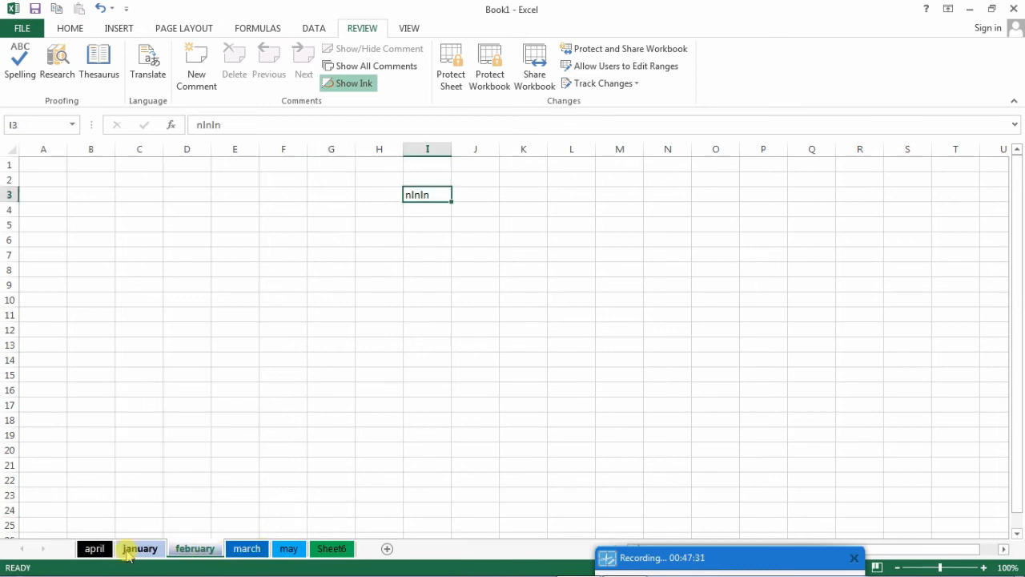
right_click(132, 551)
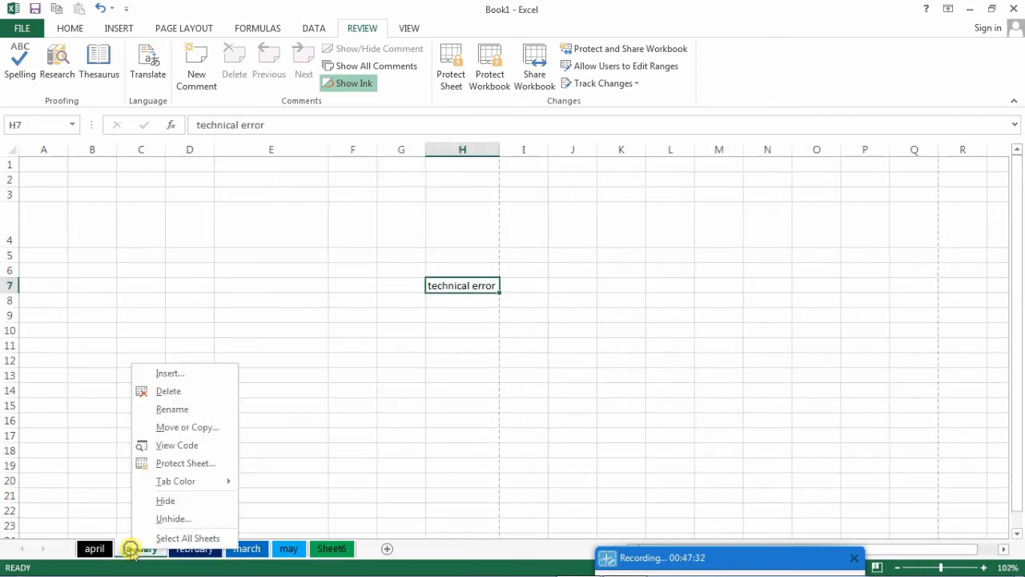
left_click(163, 521)
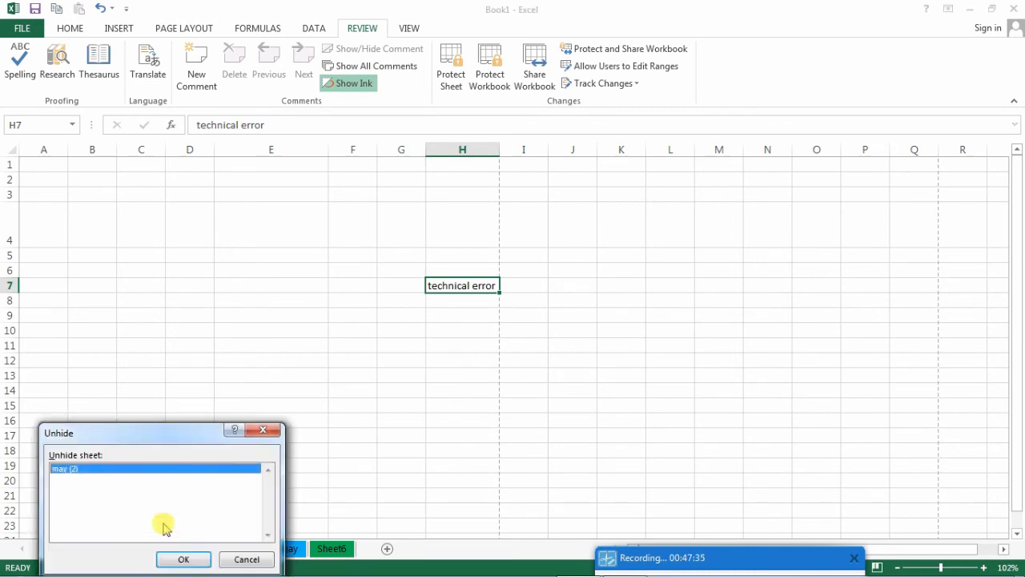
left_click_drag(155, 435, 401, 253)
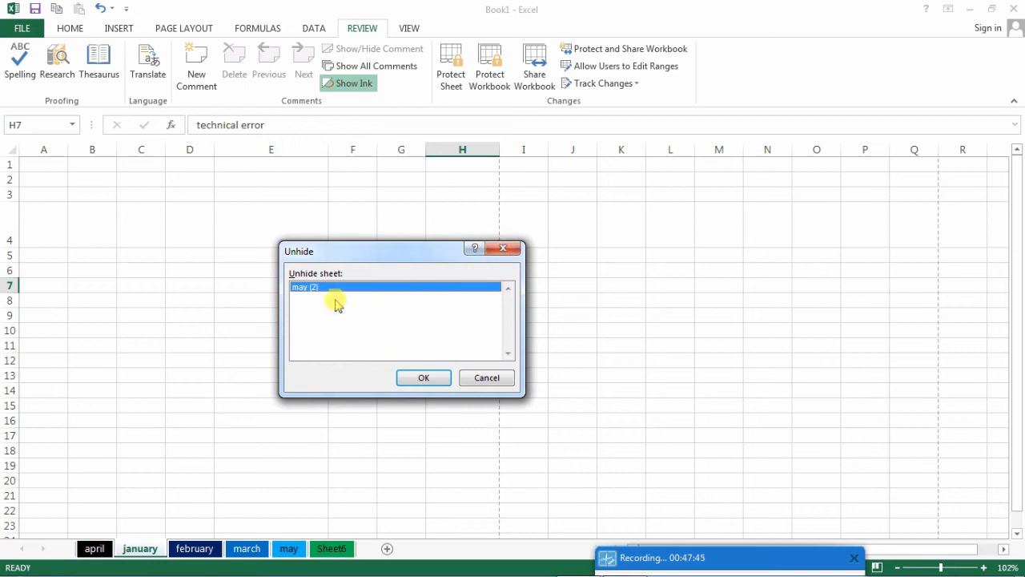
left_click(511, 248)
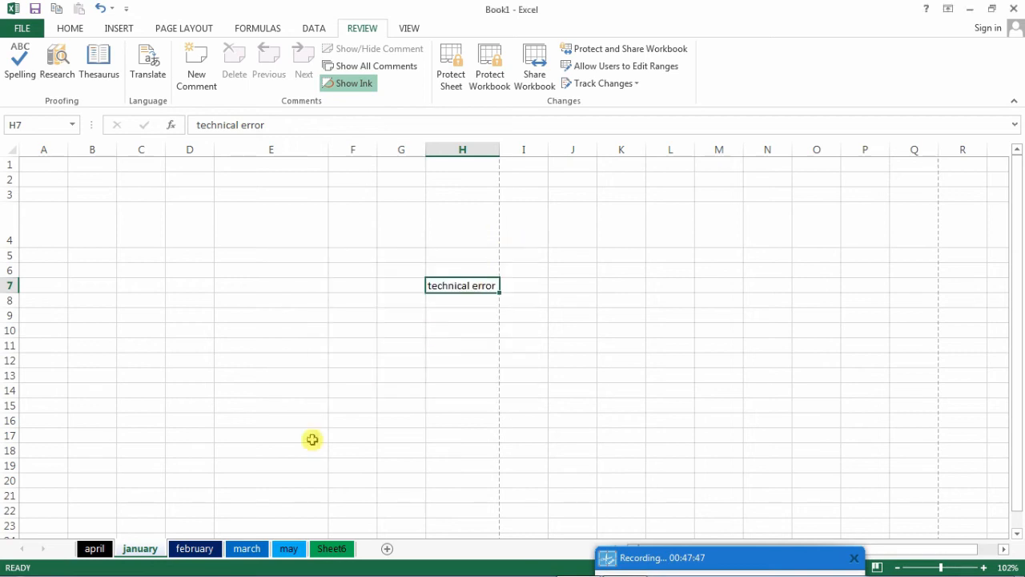
left_click(195, 548)
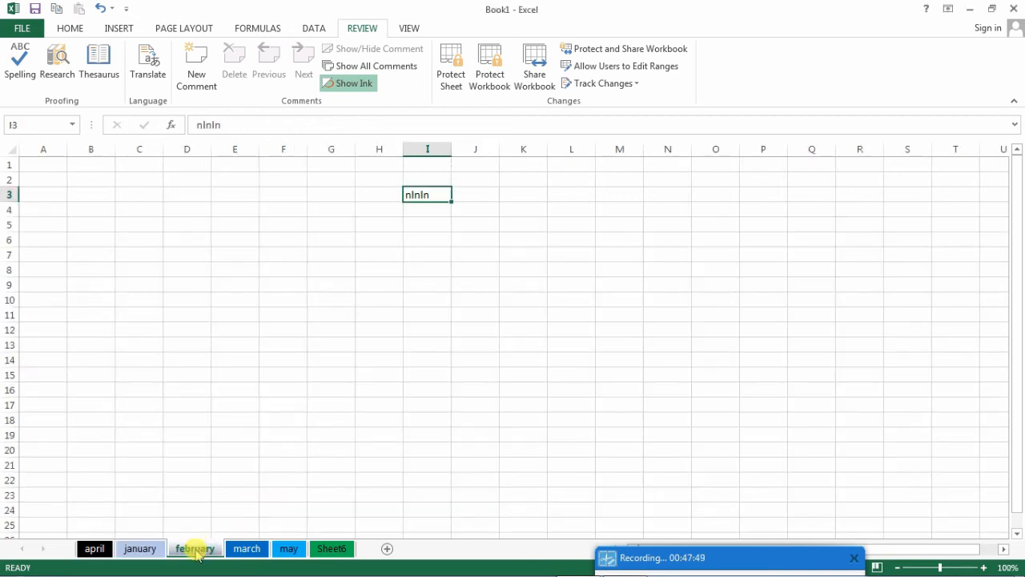
- Hide the february sheet and select cell F21 on the march sheet
right_click(197, 548)
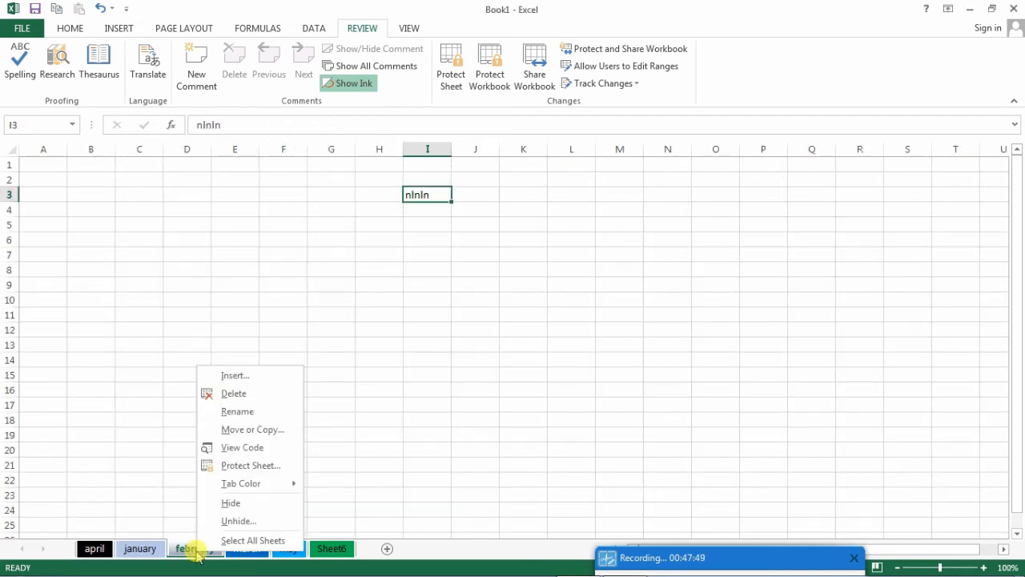
left_click(229, 504)
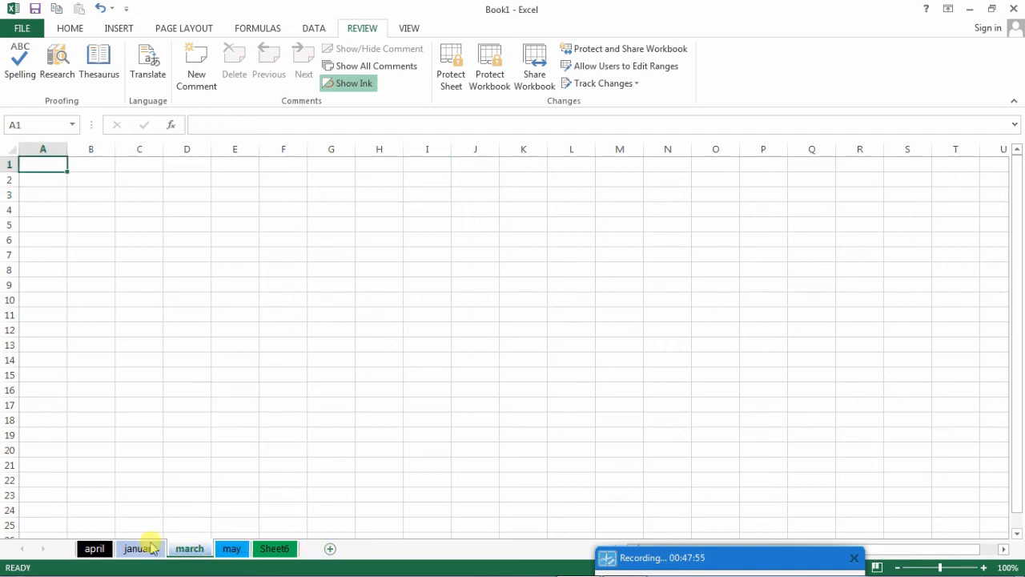
left_click(293, 467)
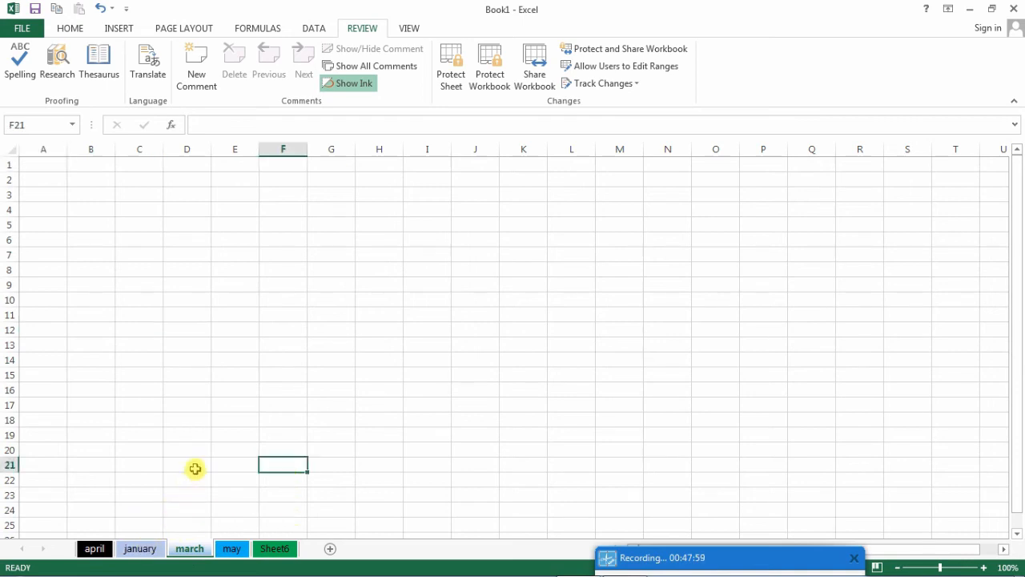
- Unhide the may (2) sheet, starting from the january sheet
left_click(141, 548)
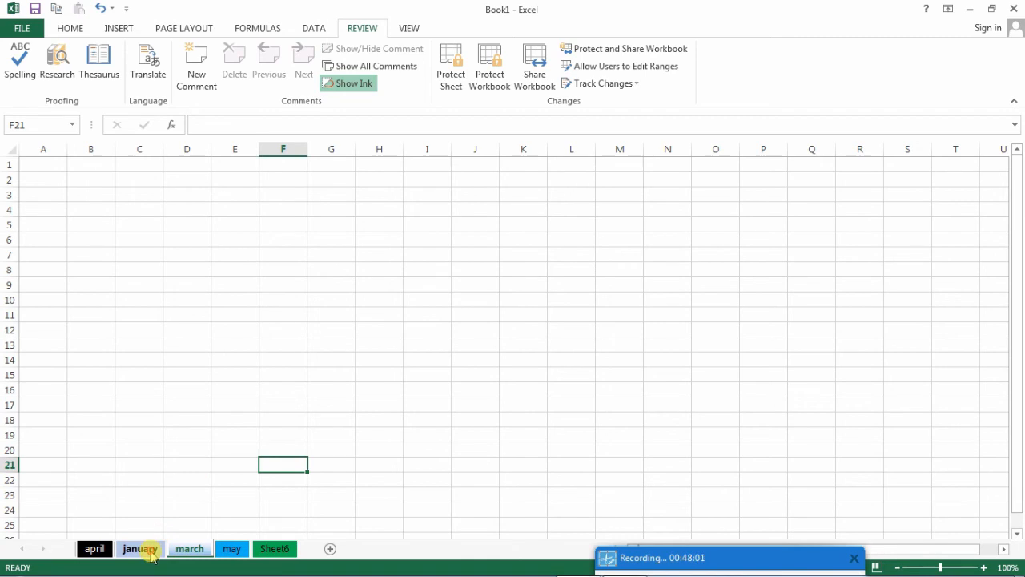
right_click(143, 549)
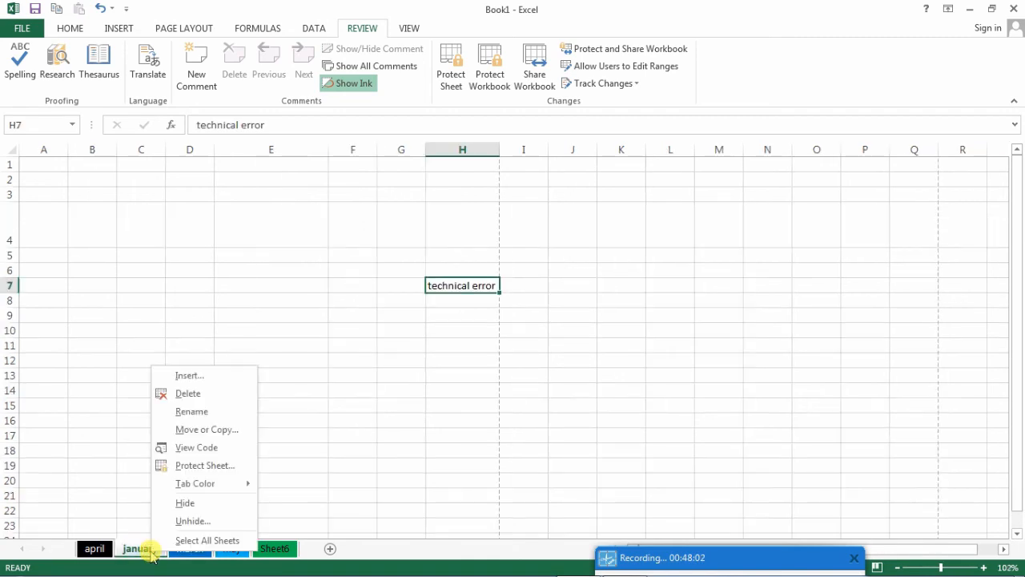
left_click(184, 522)
left_click_drag(183, 430, 392, 190)
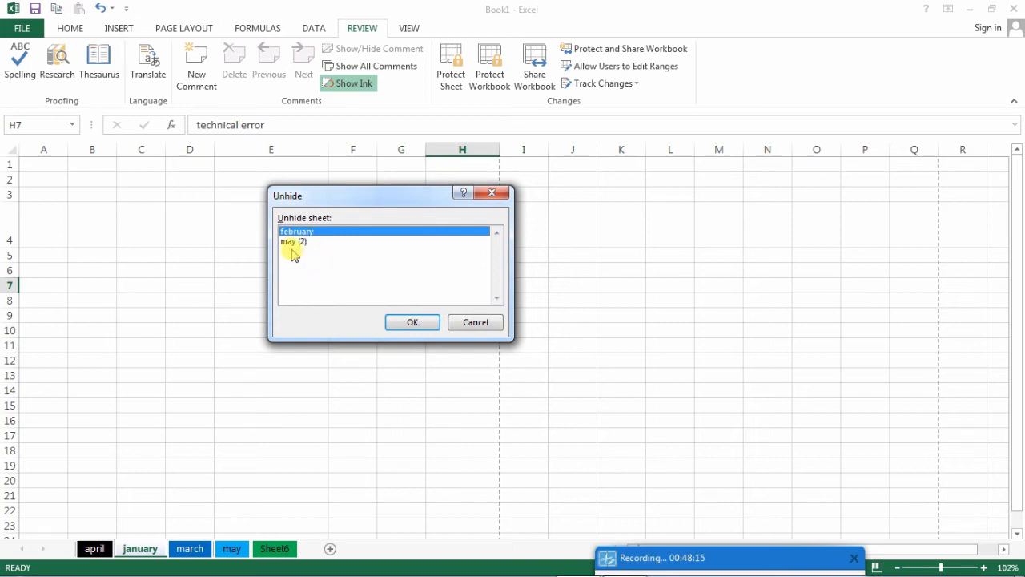
left_click(293, 243)
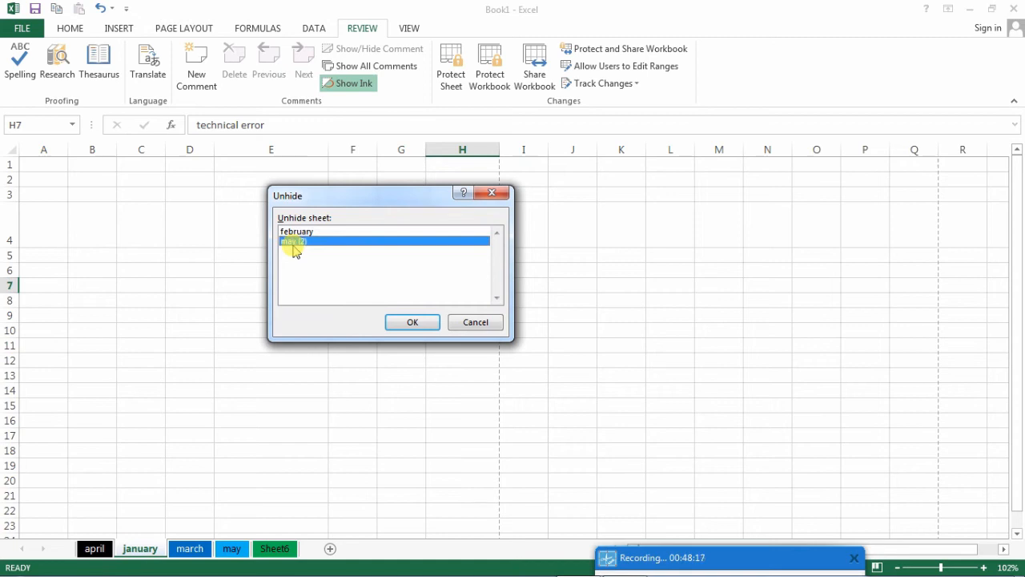
left_click(294, 232)
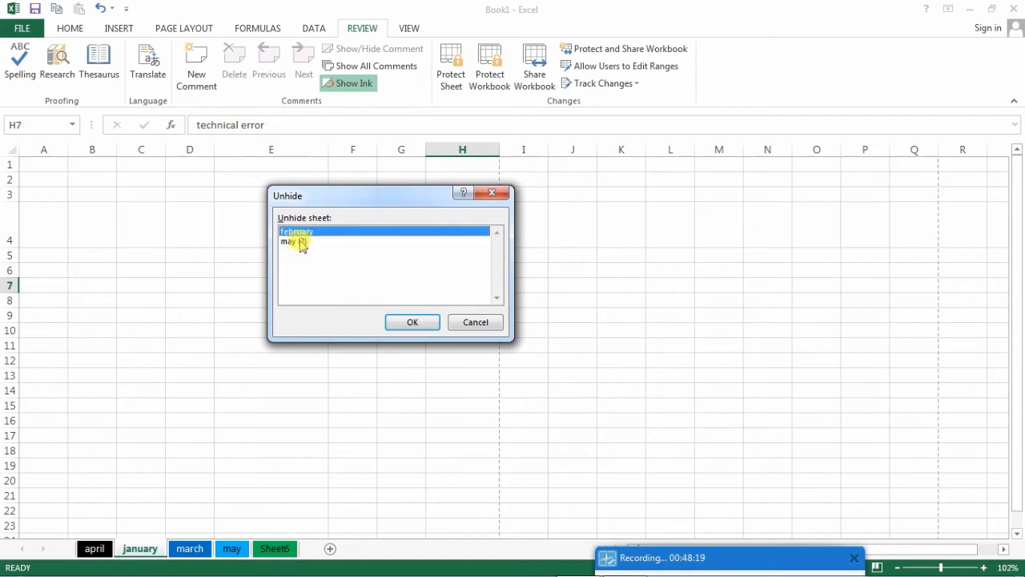
left_click(302, 243)
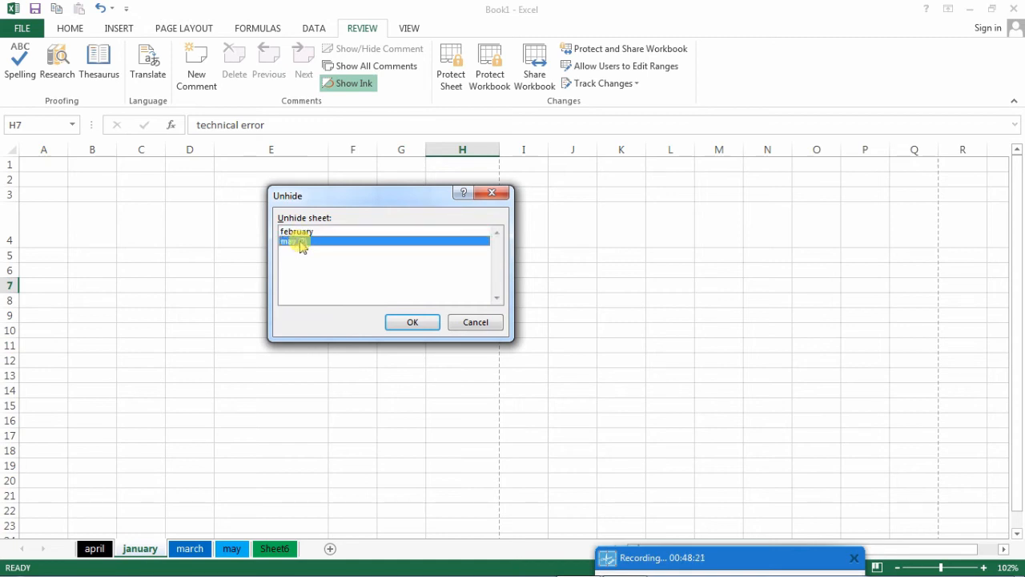
left_click(402, 322)
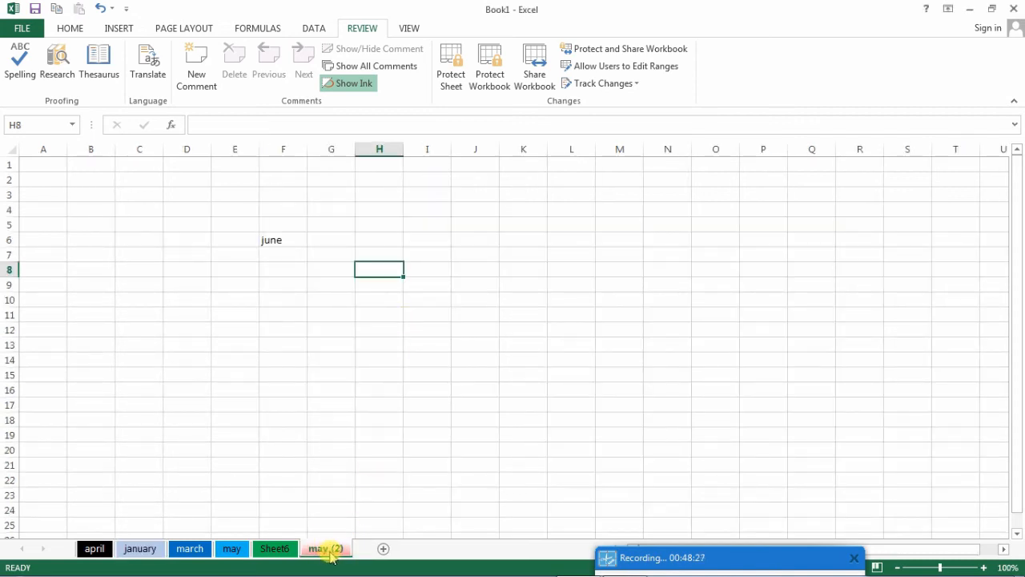
- Unhide the february sheet, starting from the may (2) sheet
right_click(330, 553)
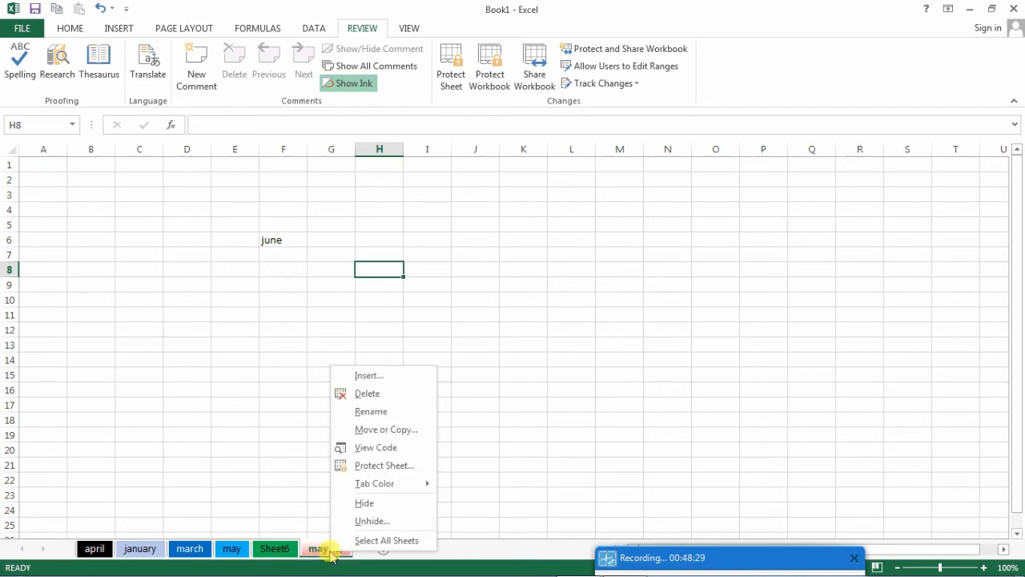
left_click(351, 521)
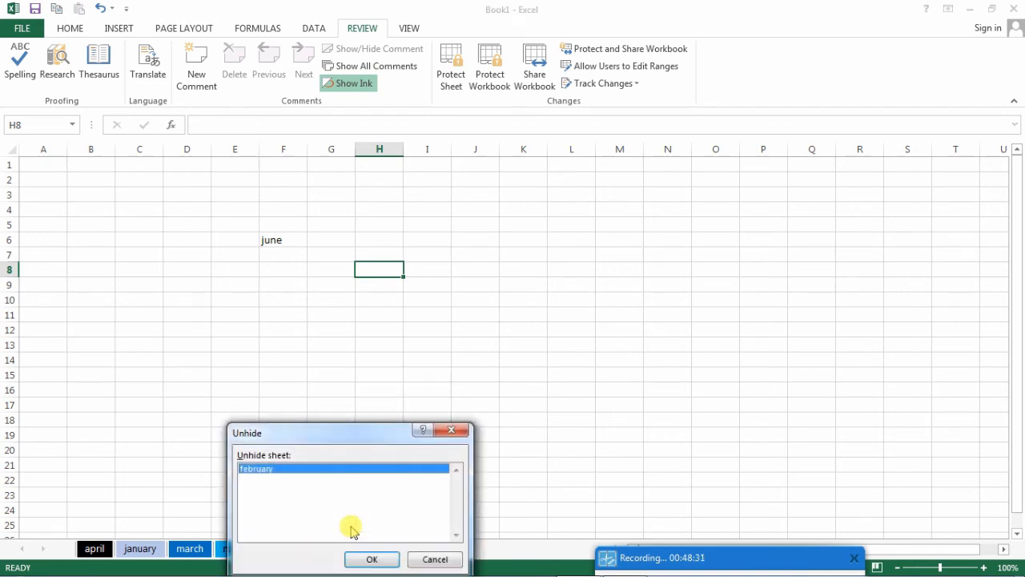
left_click_drag(327, 436, 346, 260)
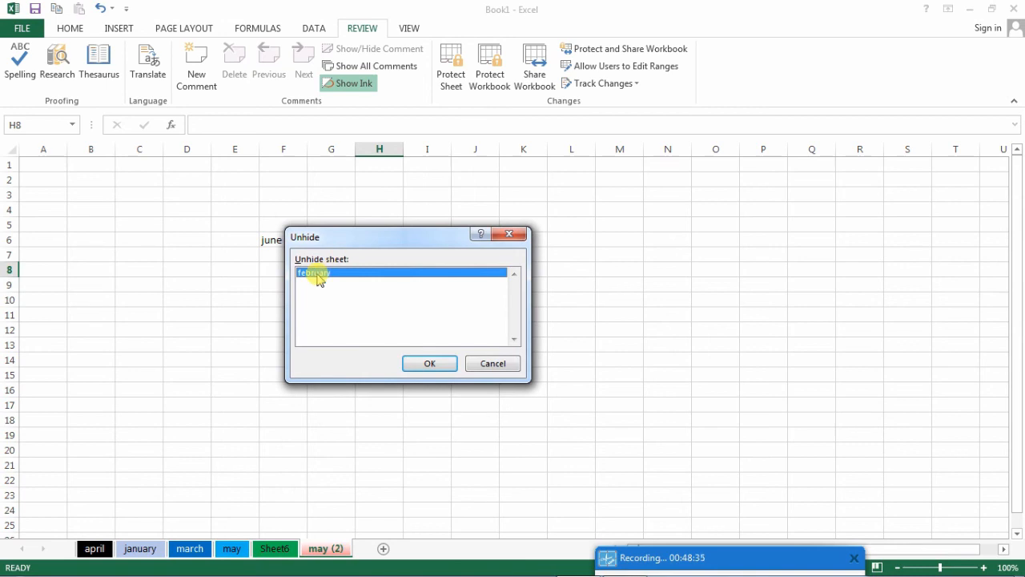
left_click(419, 364)
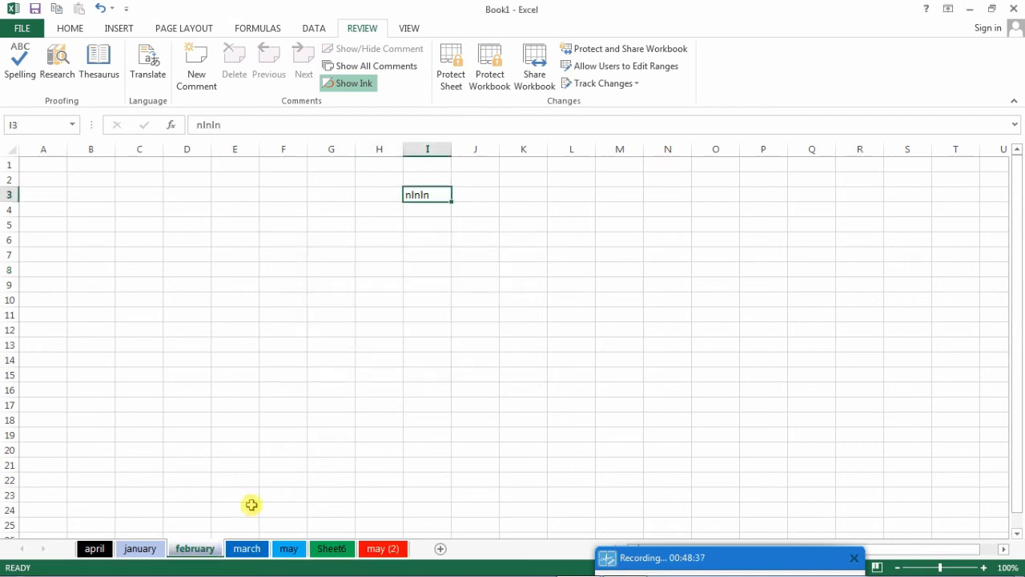
- Switch to the may (2) sheet, check its sheet options for Unhide, and return to the Home commands
right_click(376, 548)
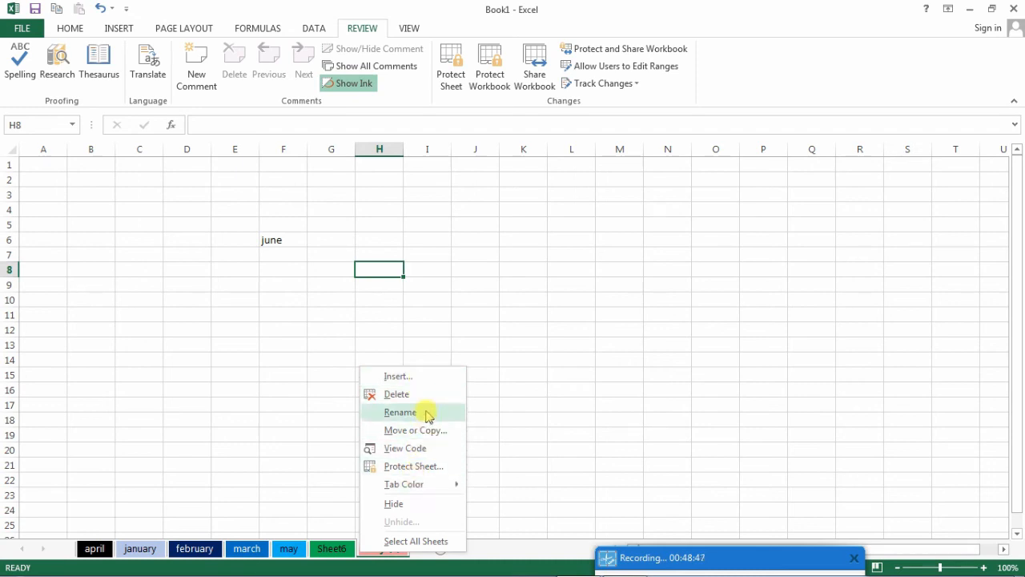
left_click(507, 432)
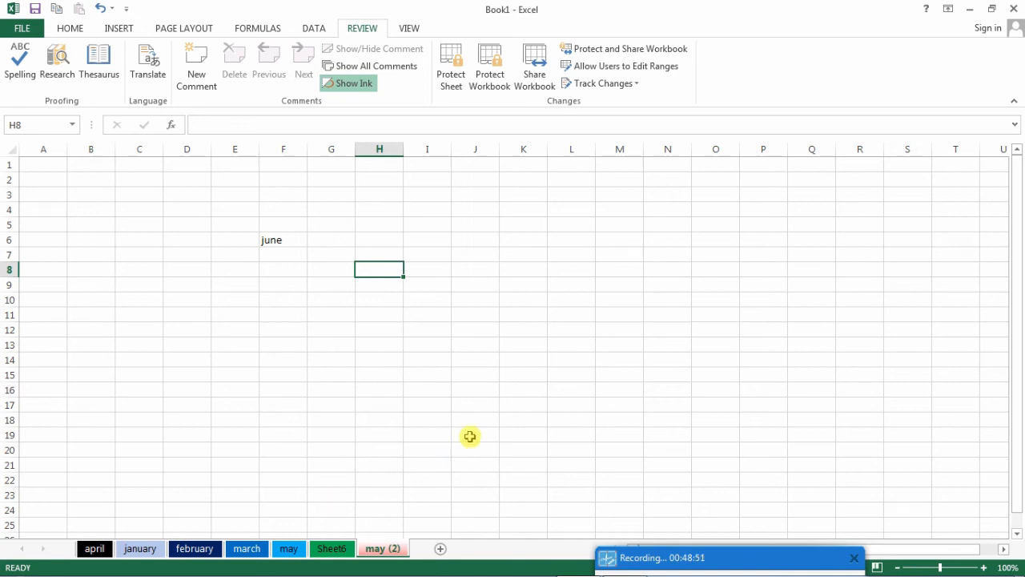
left_click(70, 30)
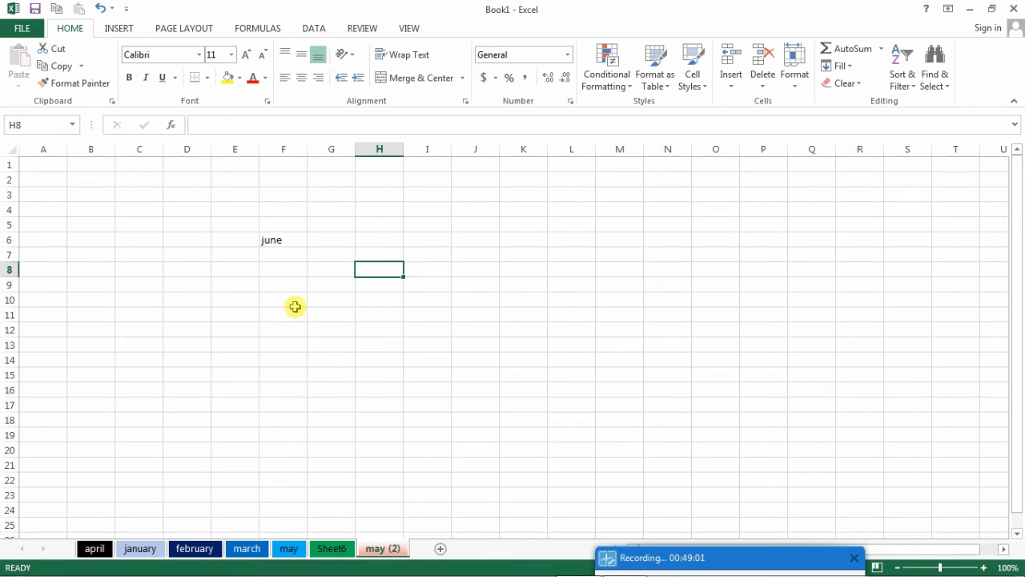
left_click(410, 359)
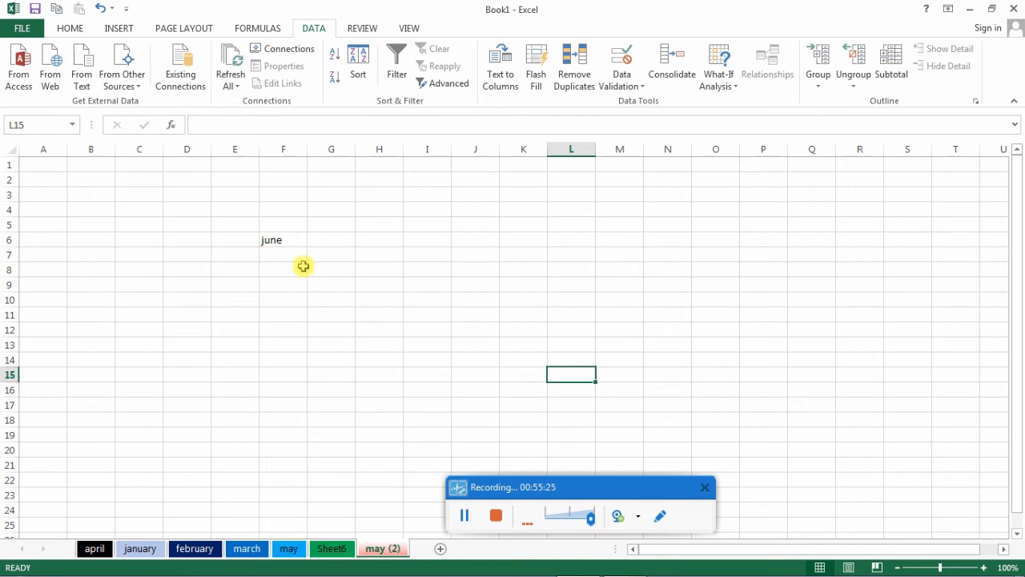
left_click(71, 29)
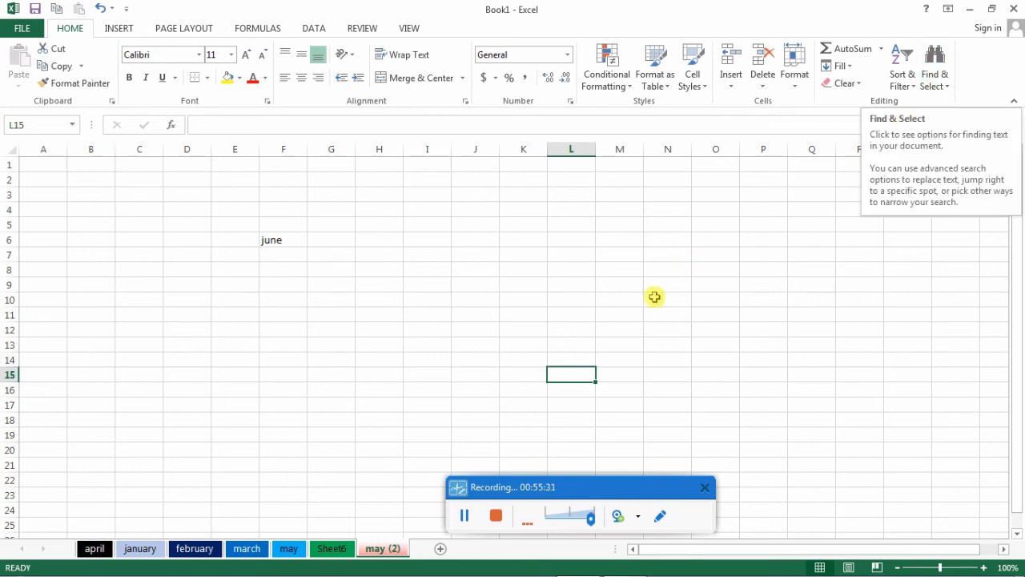
- Open the full customization options for the Quick Access Toolbar
left_click(127, 8)
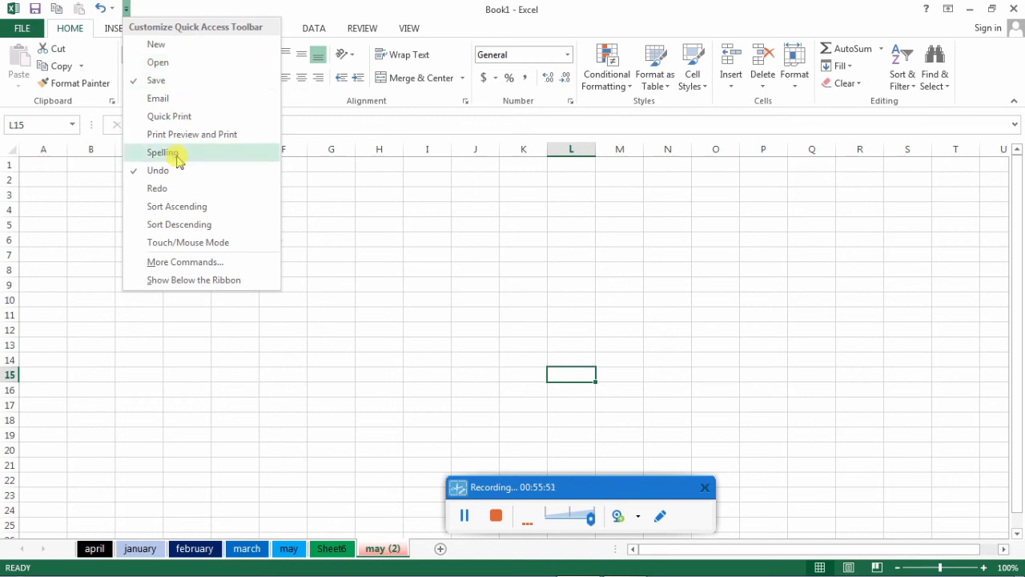
left_click(173, 263)
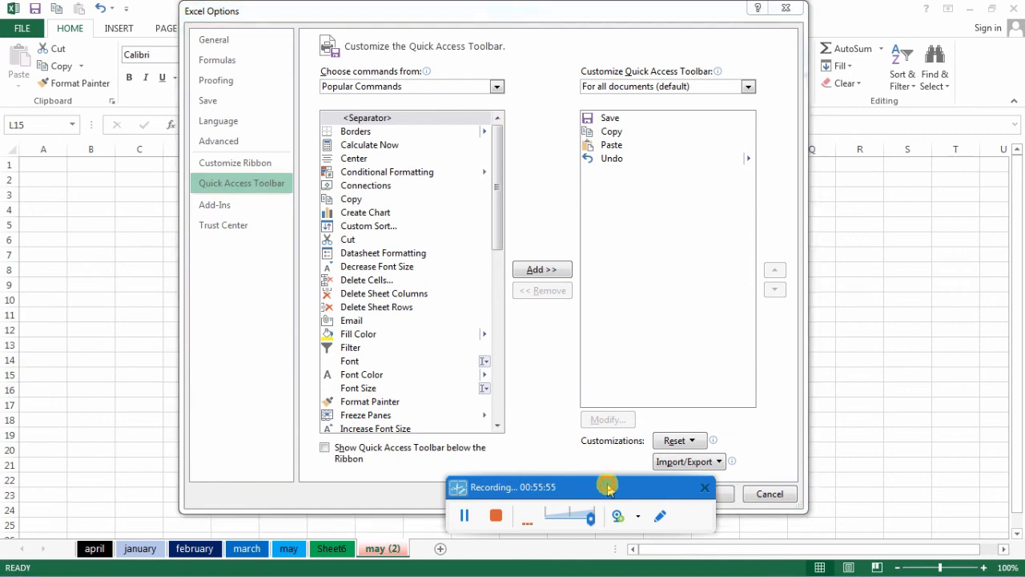
left_click_drag(607, 483, 607, 503)
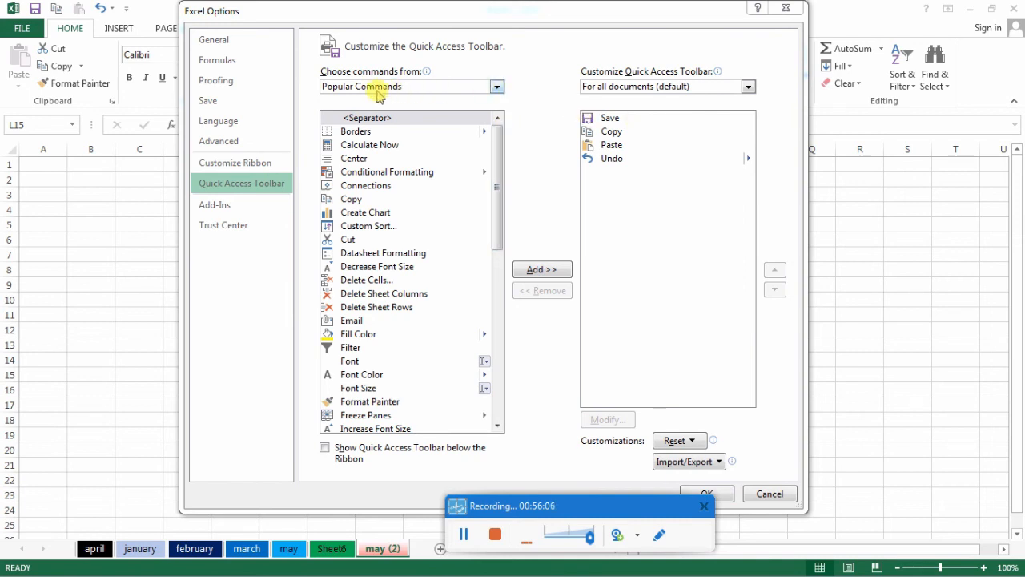
- List the Home Tab commands available for the Quick Access Toolbar
left_click(497, 88)
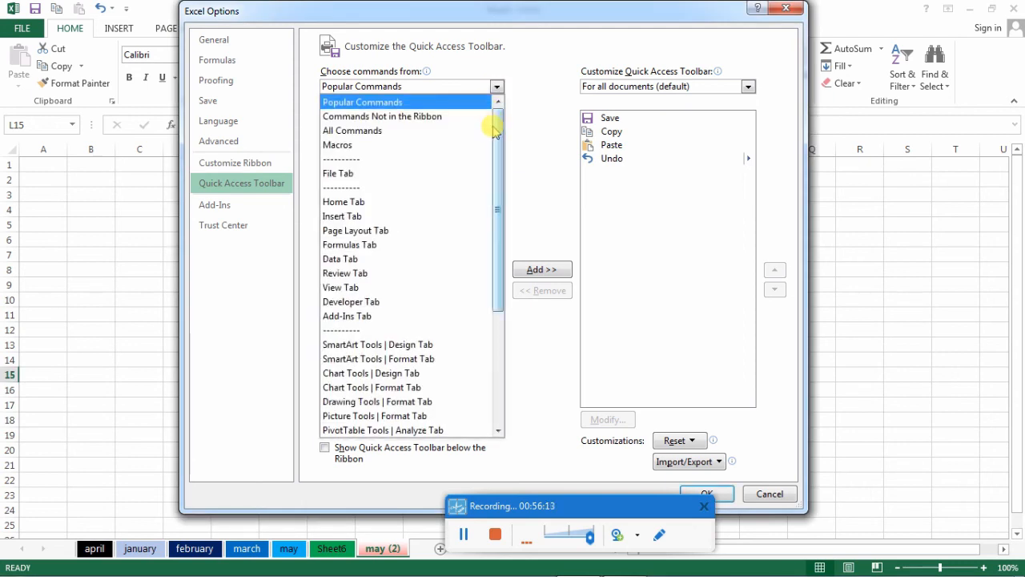
left_click(352, 131)
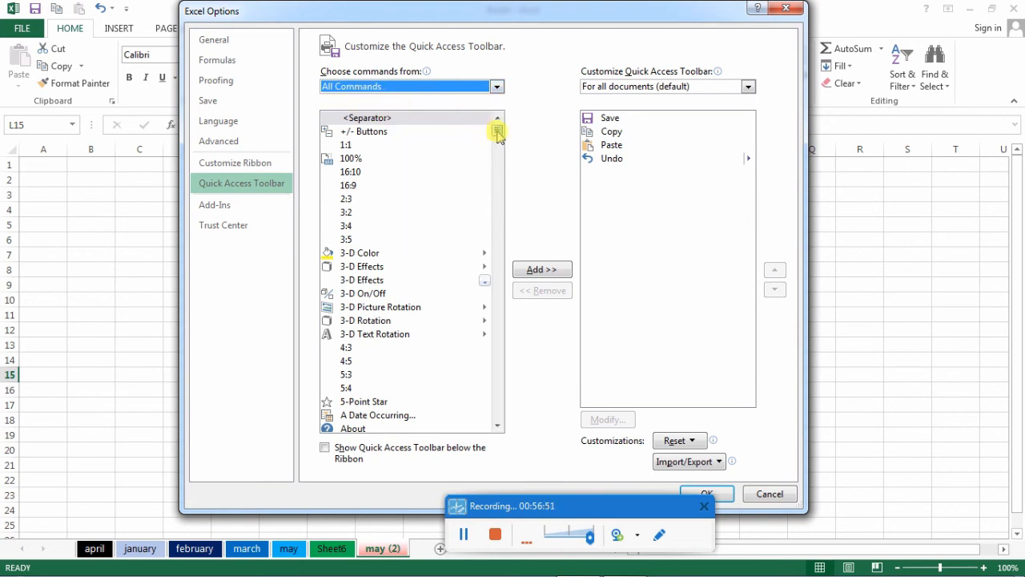
left_click_drag(498, 133, 507, 226)
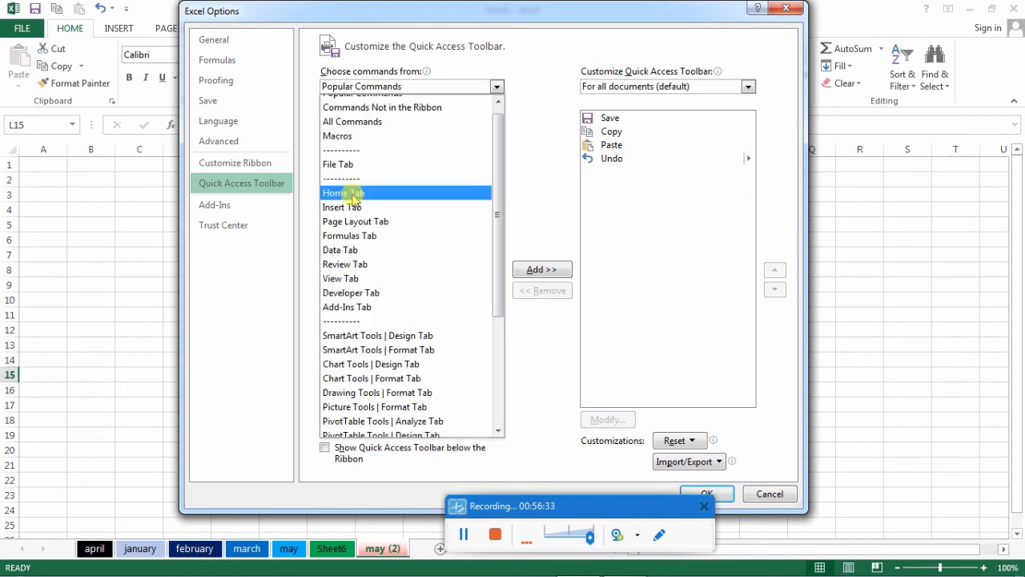
left_click(353, 194)
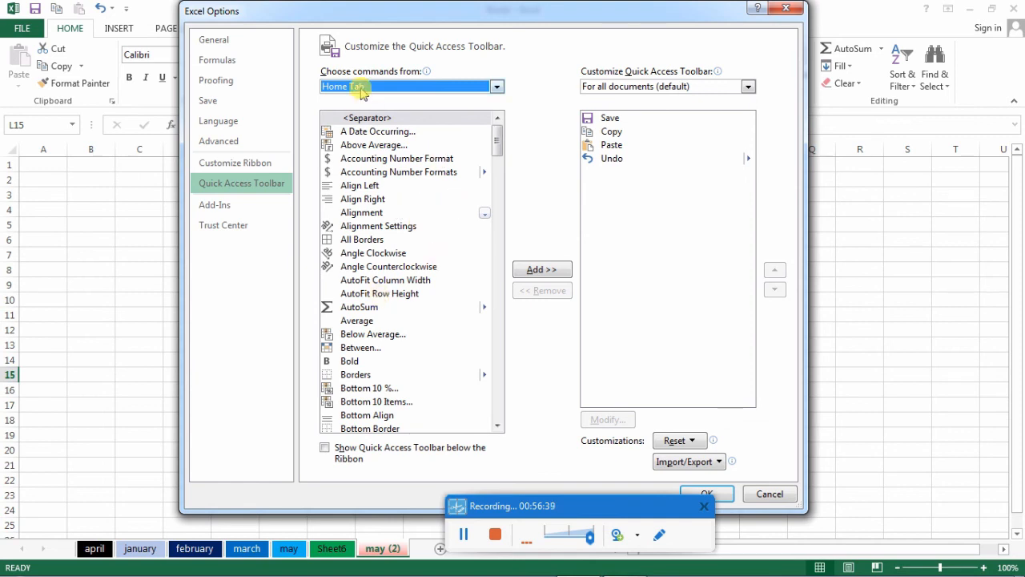
- Add the Find... command from All Commands to the Quick Access Toolbar
left_click(497, 88)
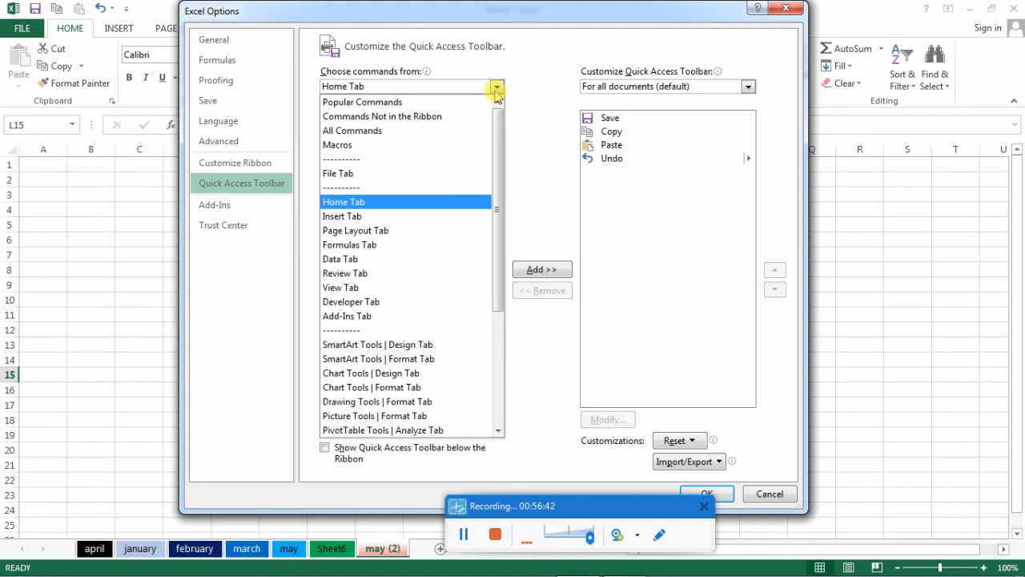
left_click(404, 132)
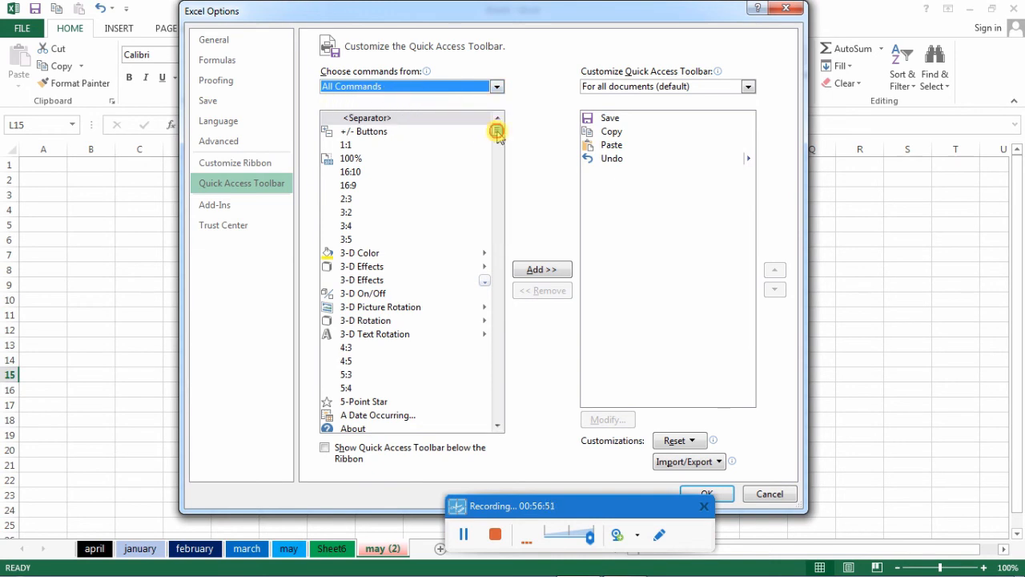
left_click_drag(497, 130, 507, 226)
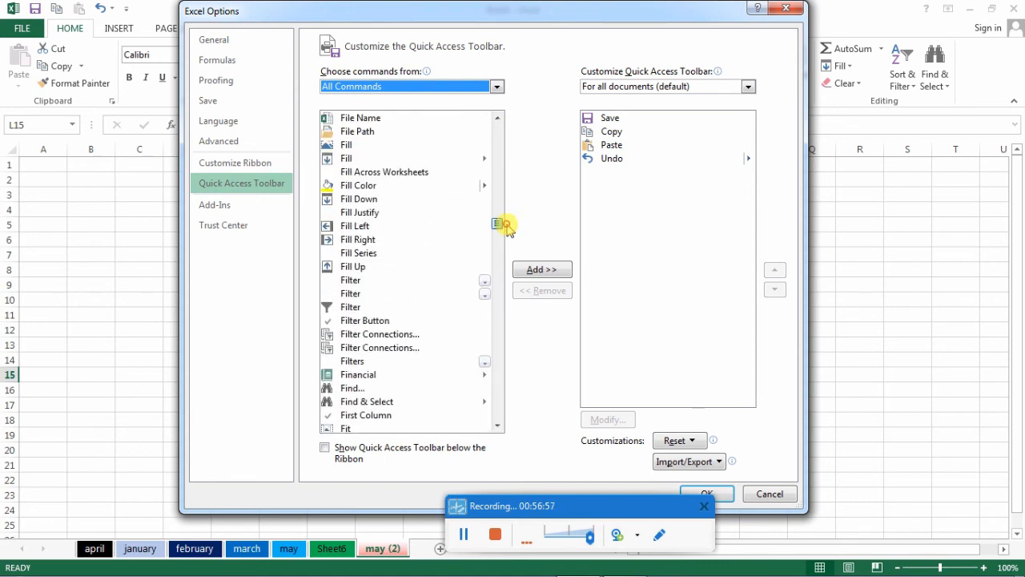
left_click(350, 390)
left_click(351, 401)
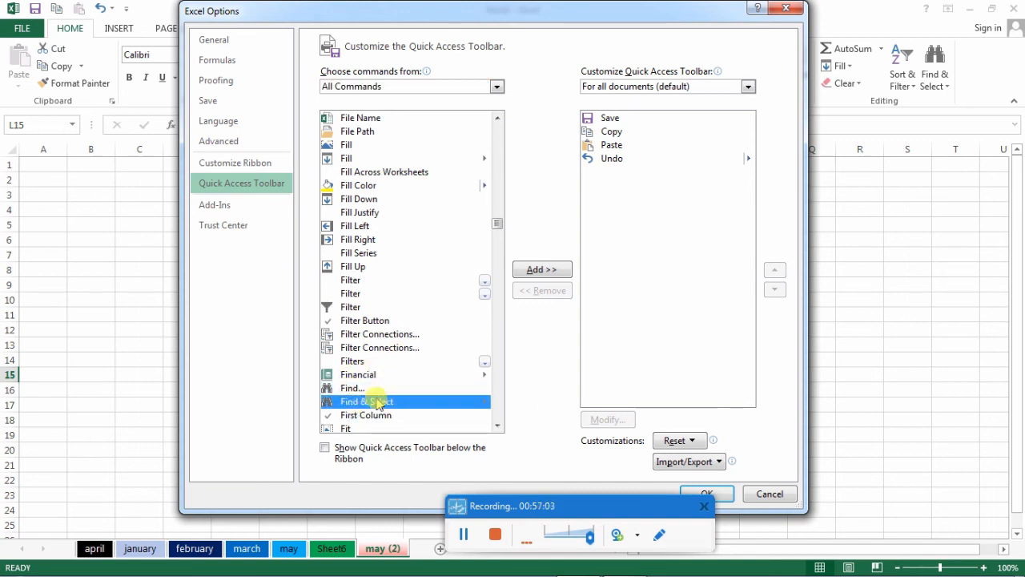
left_click(350, 389)
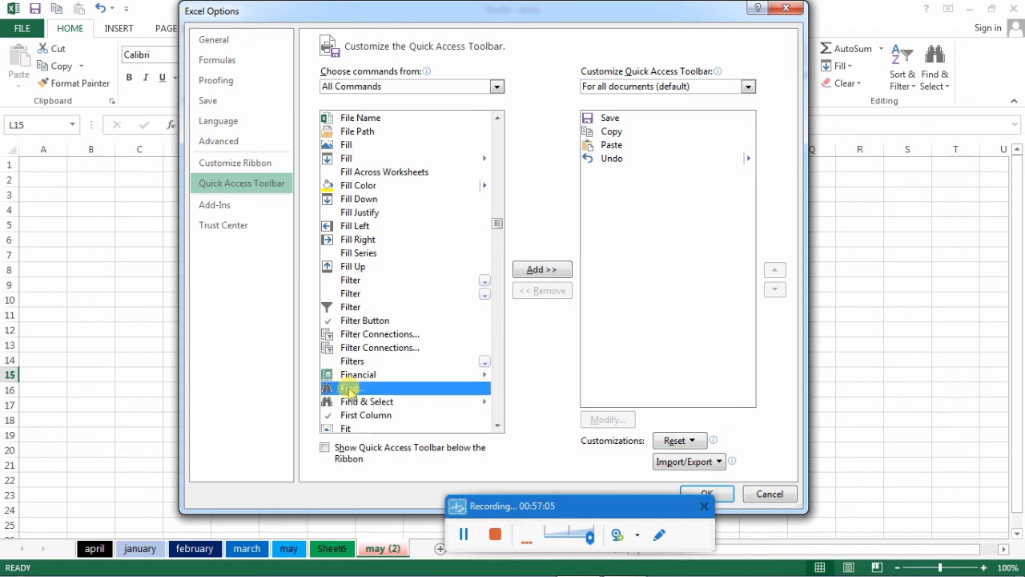
left_click(552, 272)
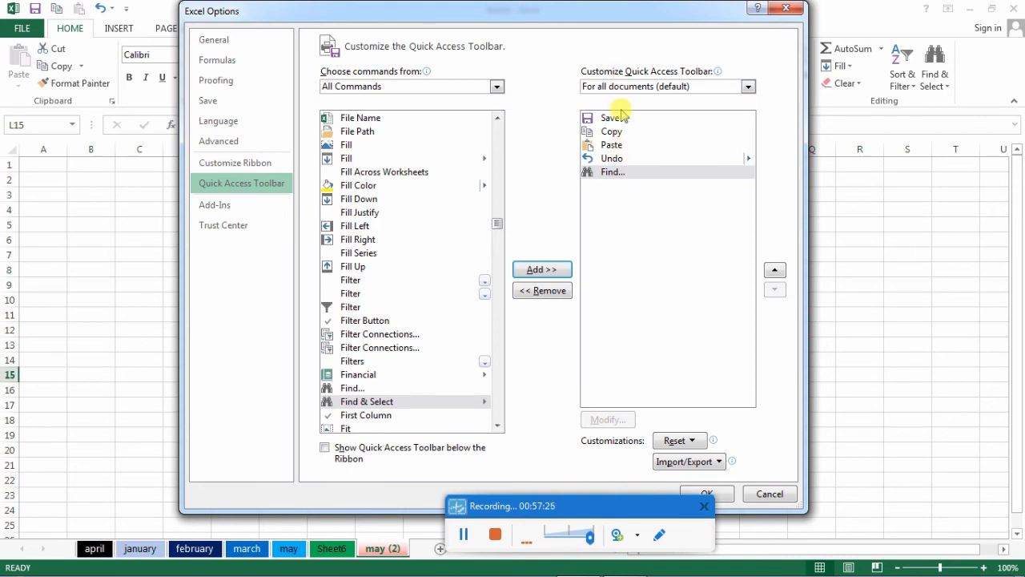
- Move the Find... command up the Quick Access Toolbar order to sit between Copy and Paste
left_click(624, 176)
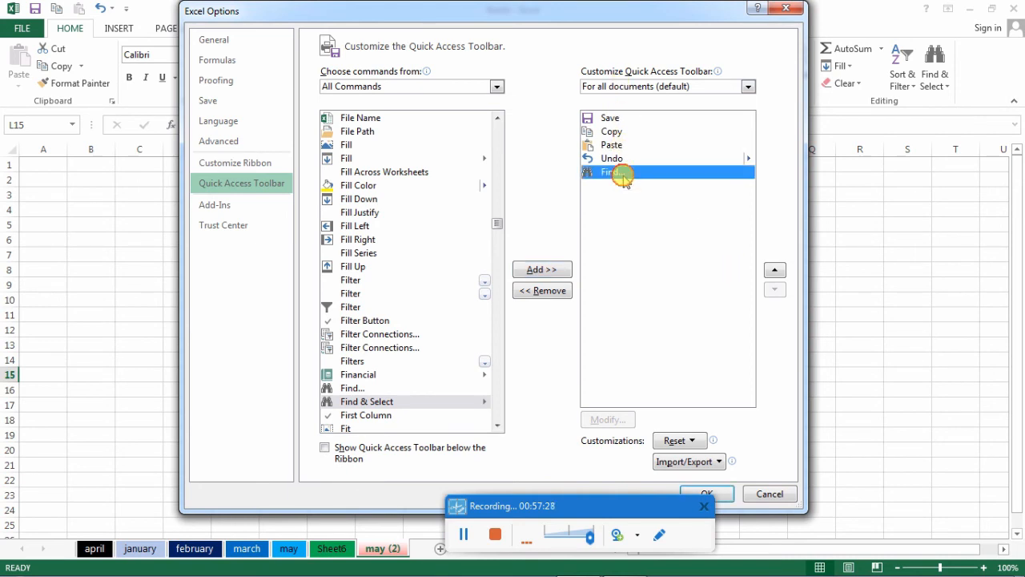
left_click(775, 270)
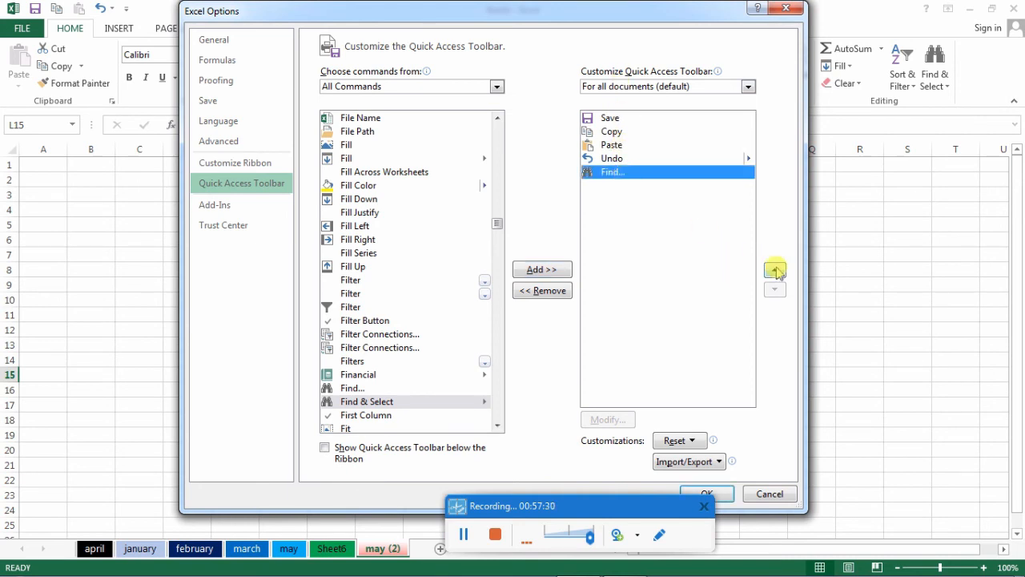
left_click(775, 270)
left_click(774, 270)
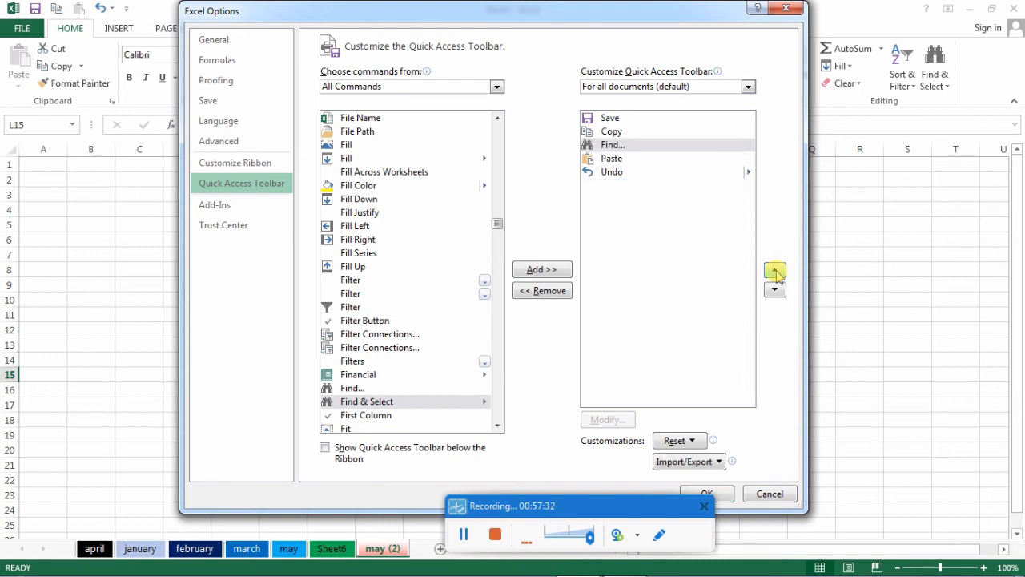
- Place the Find... command between Save and Copy on the Quick Access Toolbar, apply the change, and try the command from the toolbar
left_click(774, 271)
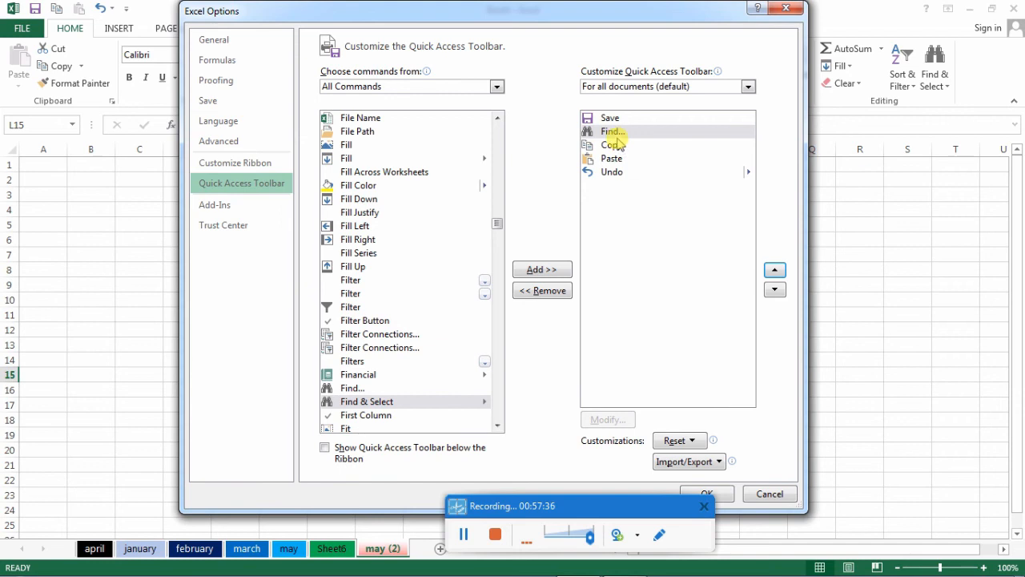
left_click(775, 270)
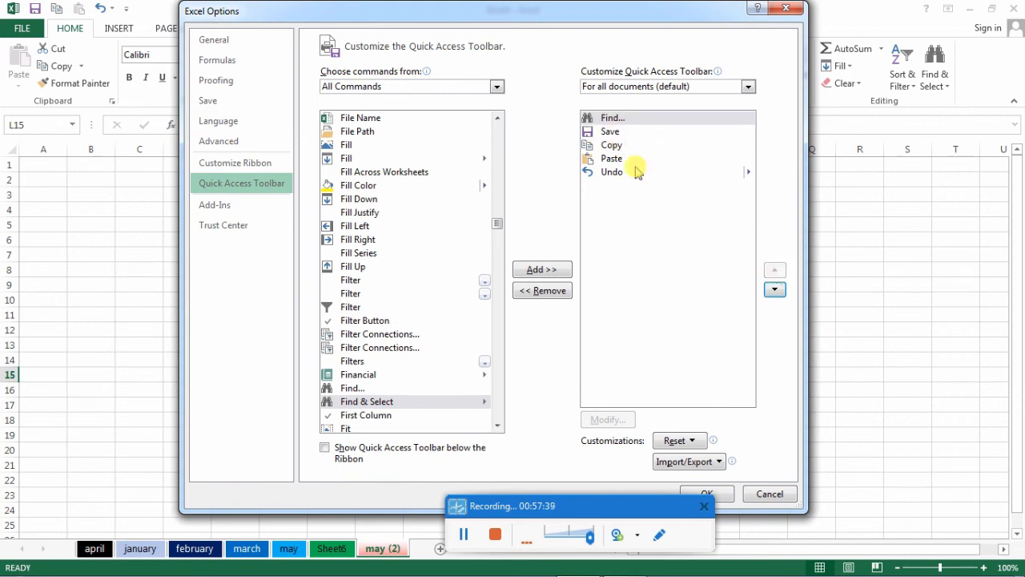
left_click(775, 290)
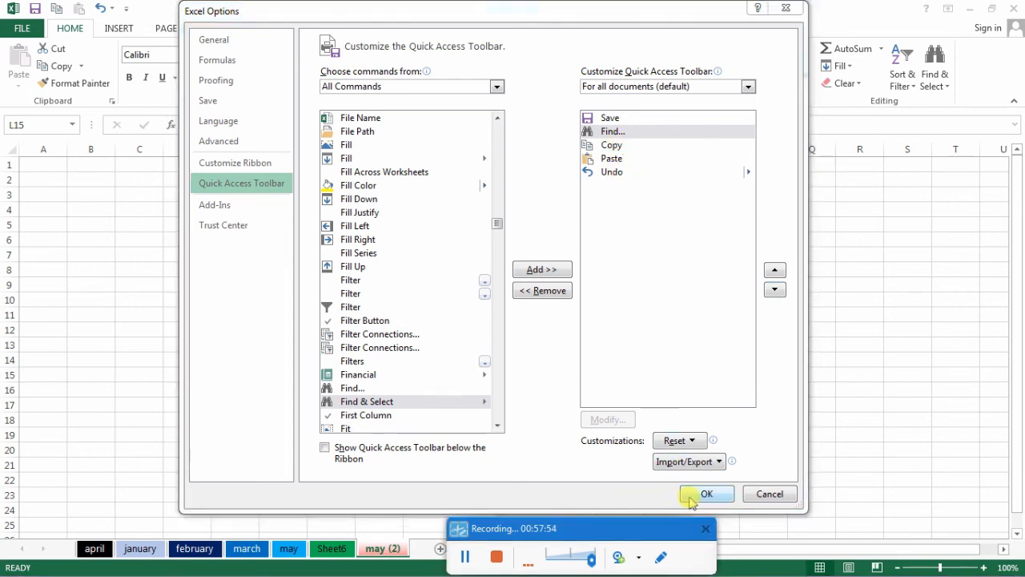
left_click(702, 494)
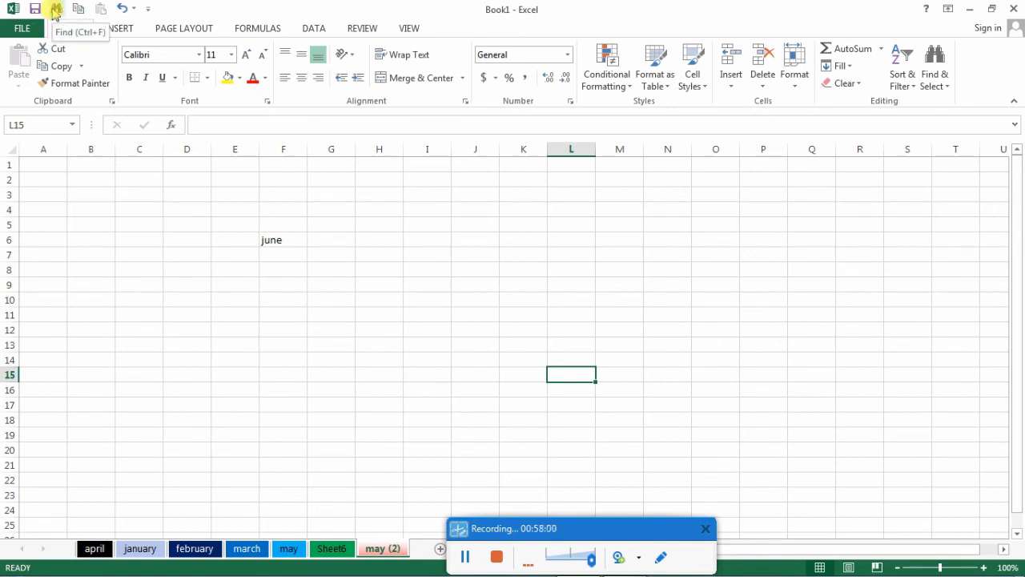
left_click(56, 10)
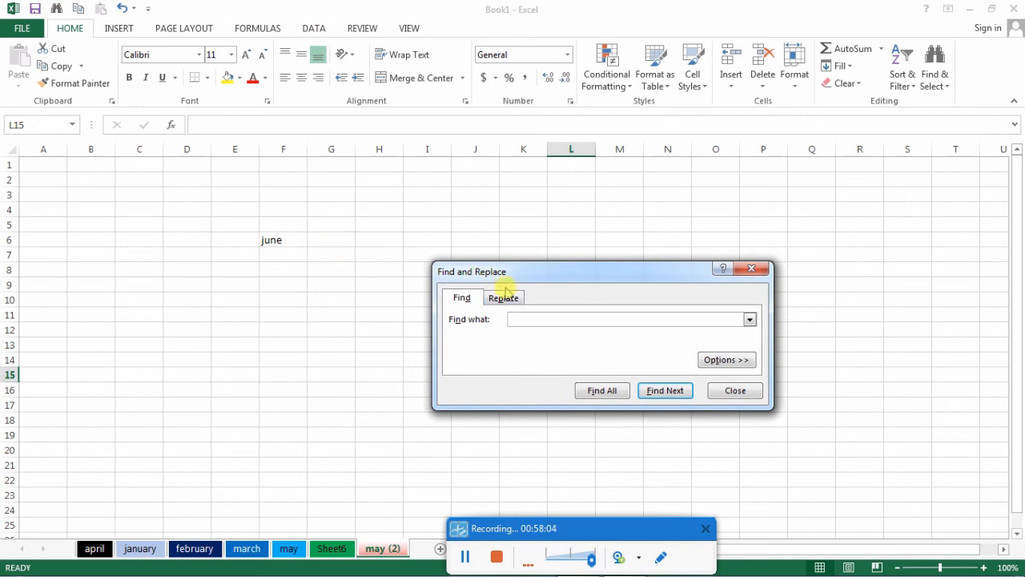
left_click(751, 268)
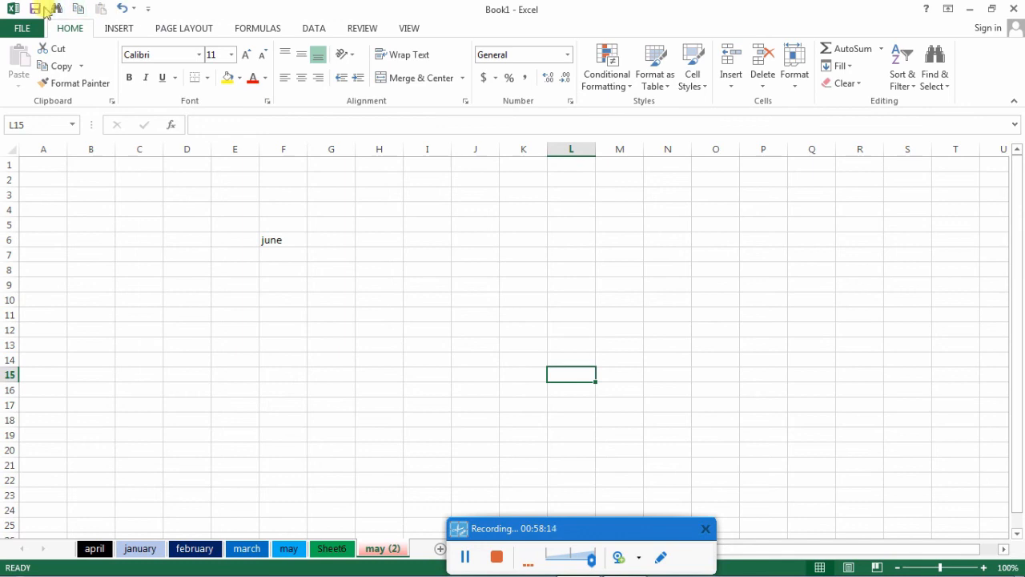
- Remove the Undo command from the Quick Access Toolbar through its full customization options and apply the change
left_click(150, 10)
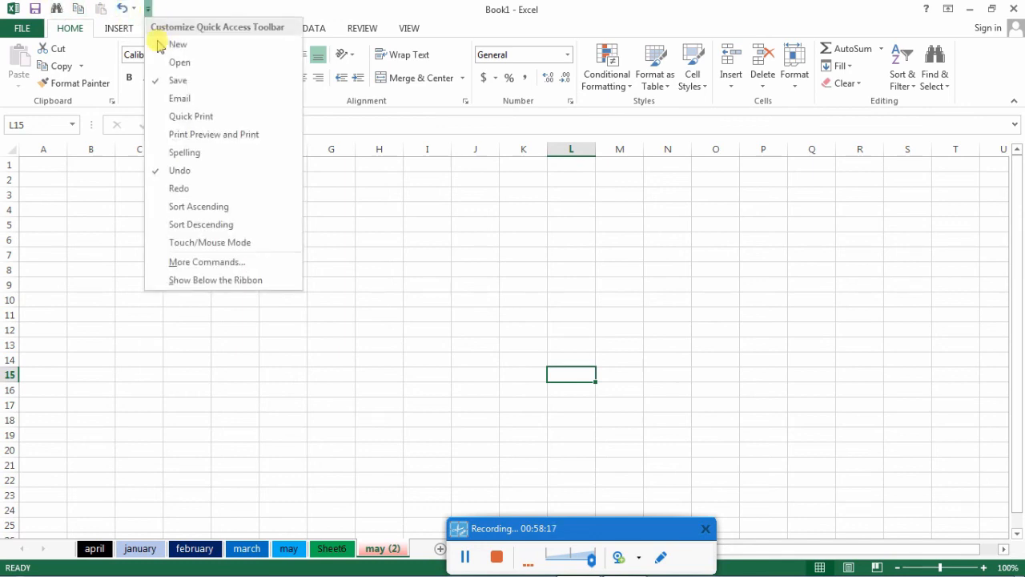
left_click(216, 263)
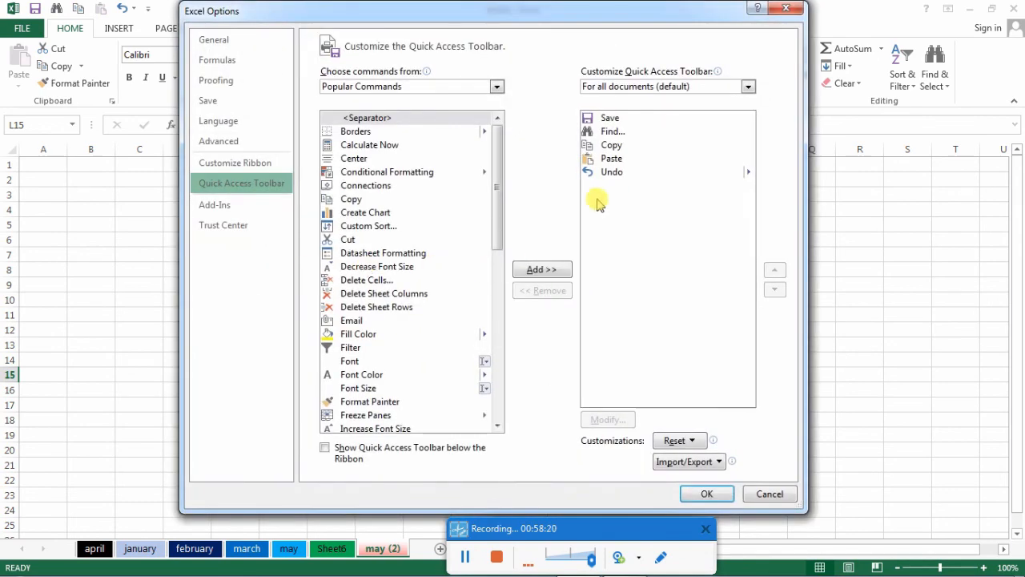
left_click(612, 174)
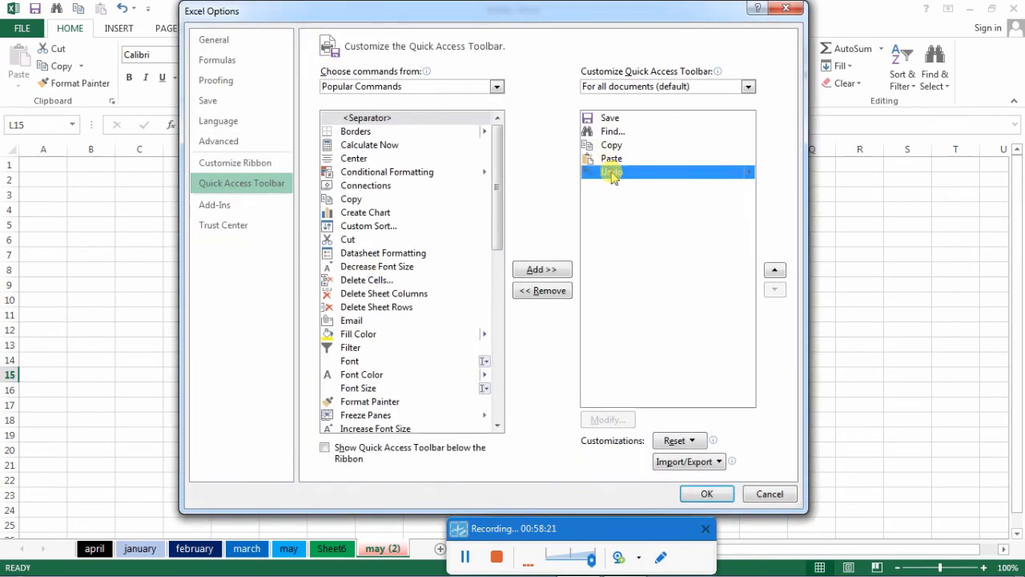
left_click(547, 292)
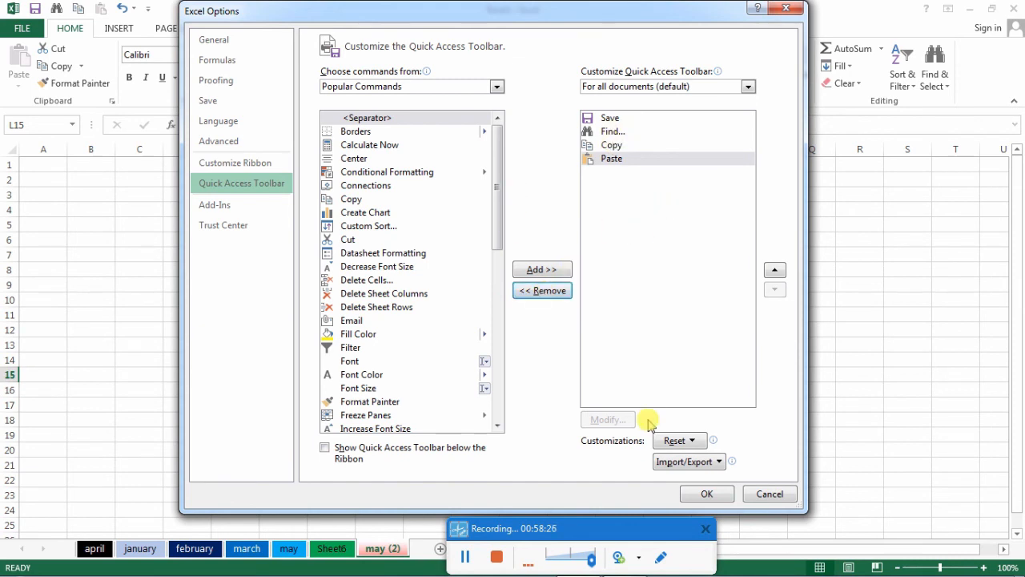
left_click(708, 494)
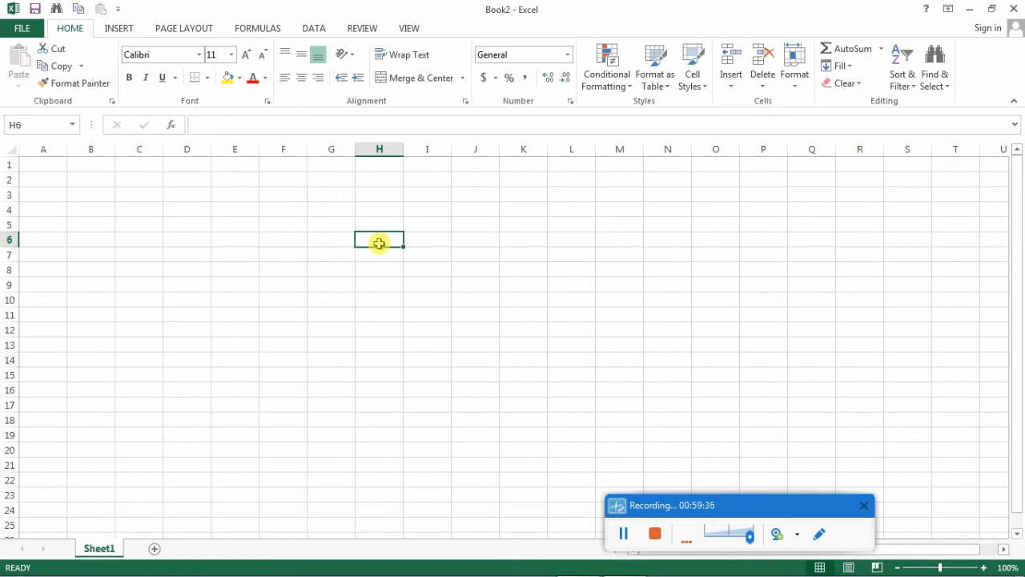
- Enter the numbers 20, 30, 10, 65 and 87 down column G in cells G4 to G8
left_click(332, 209)
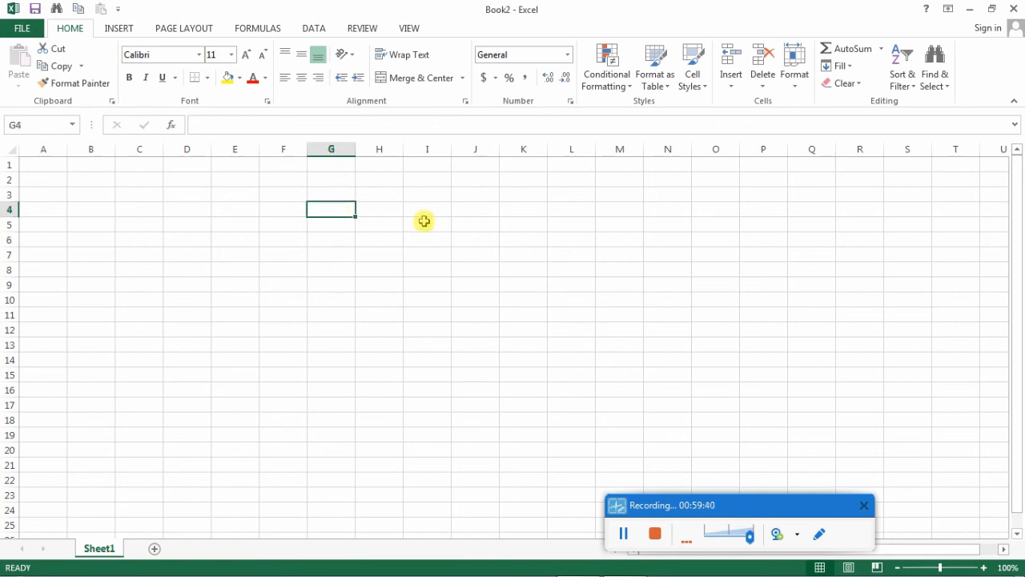
type("20")
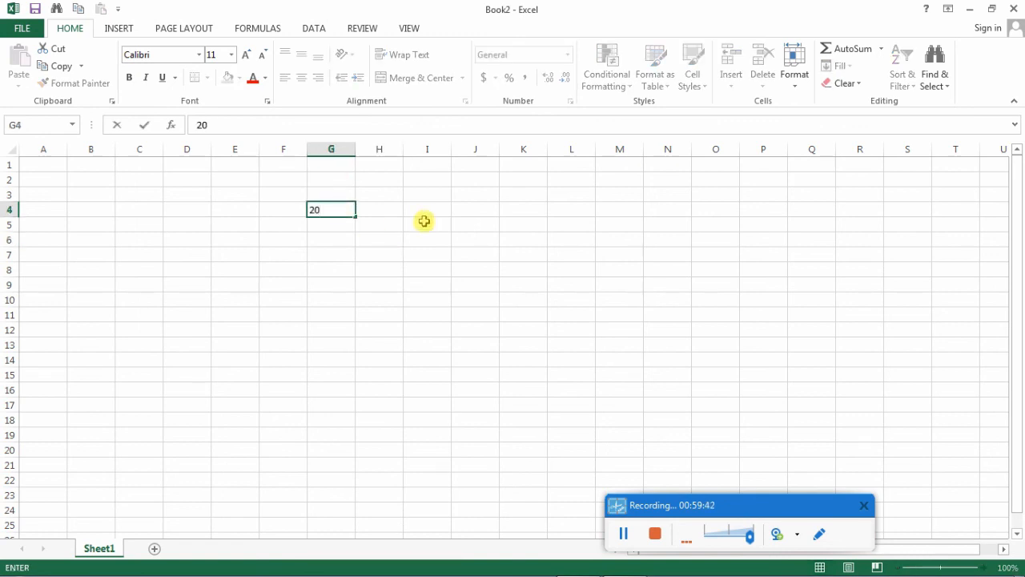
key("Return")
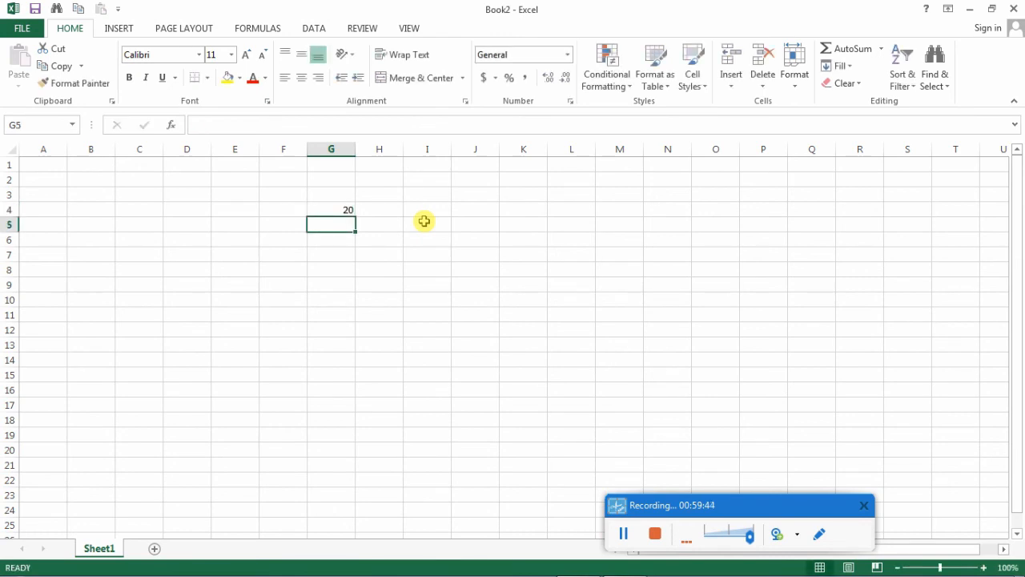
type("30")
key("Return")
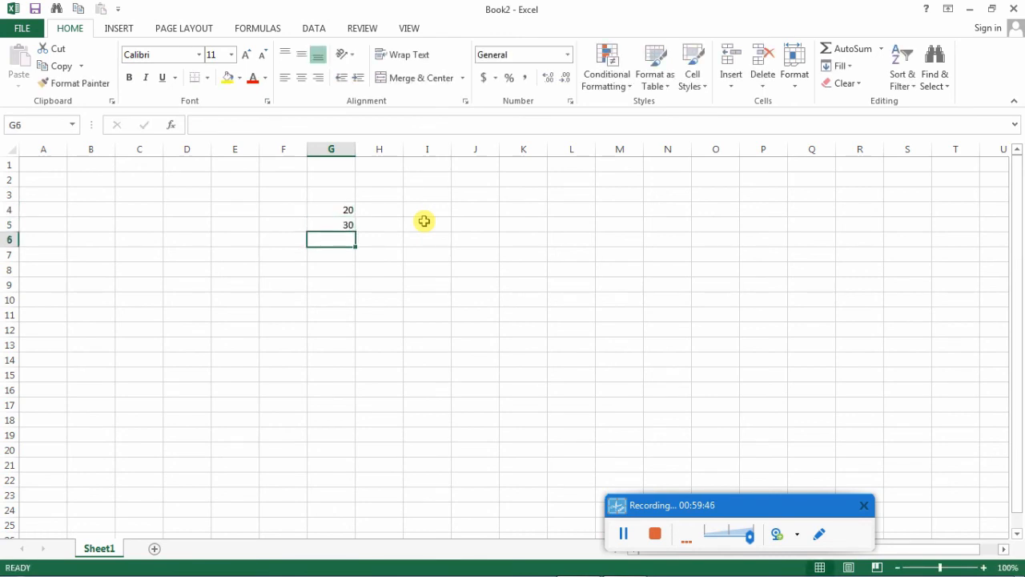
type("10")
key("Return")
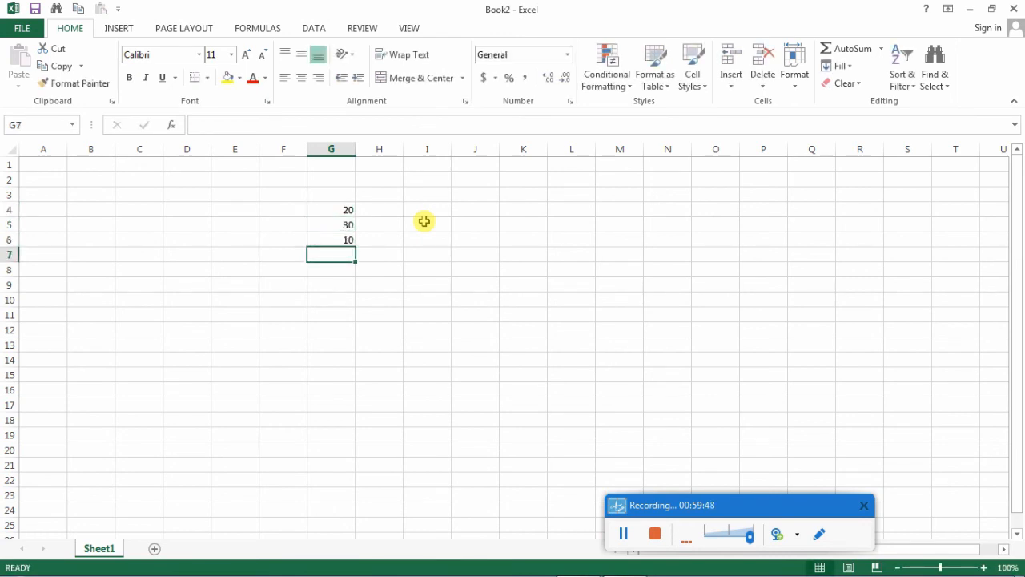
type("65")
key("Return")
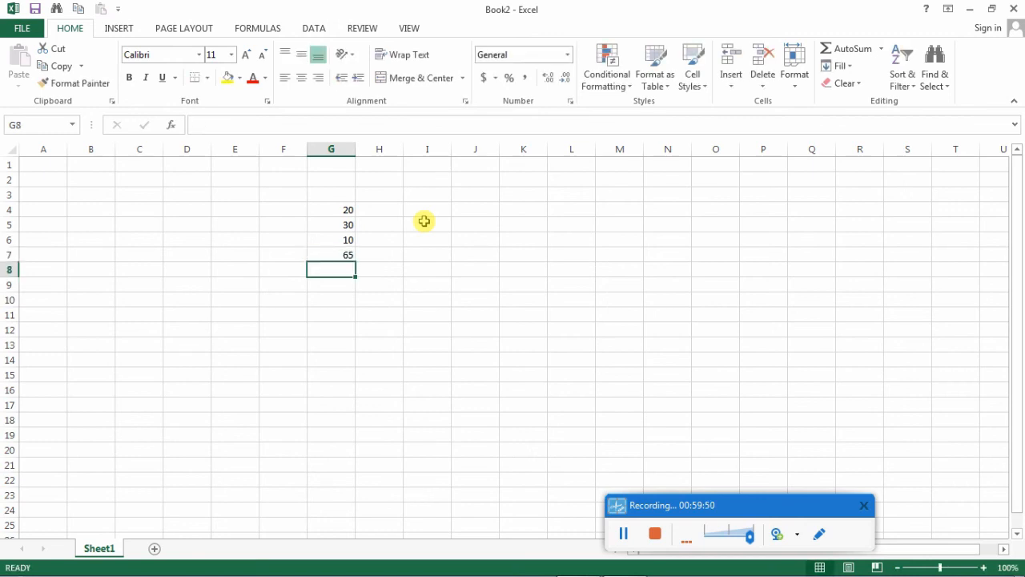
type("87")
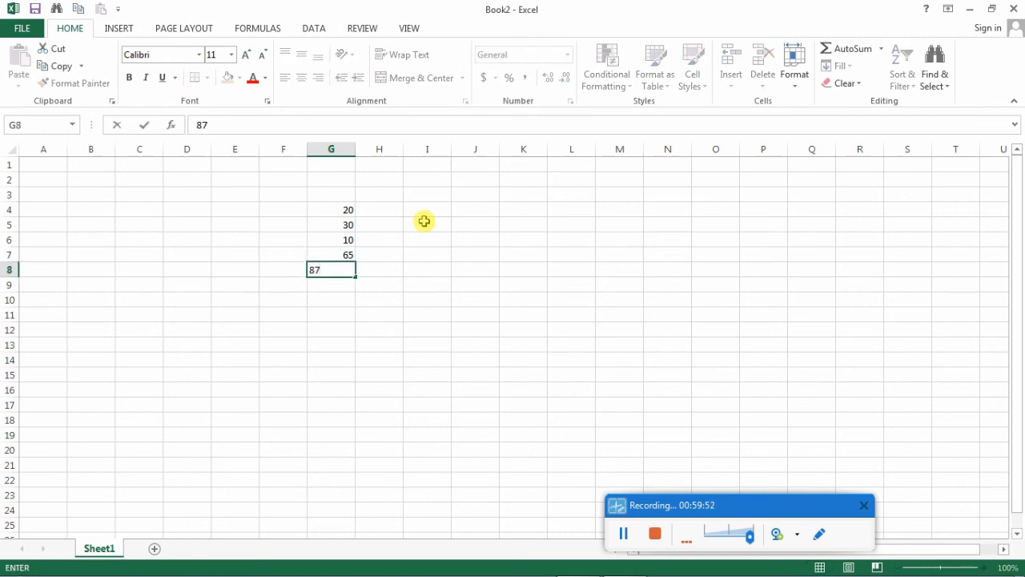
key("Return")
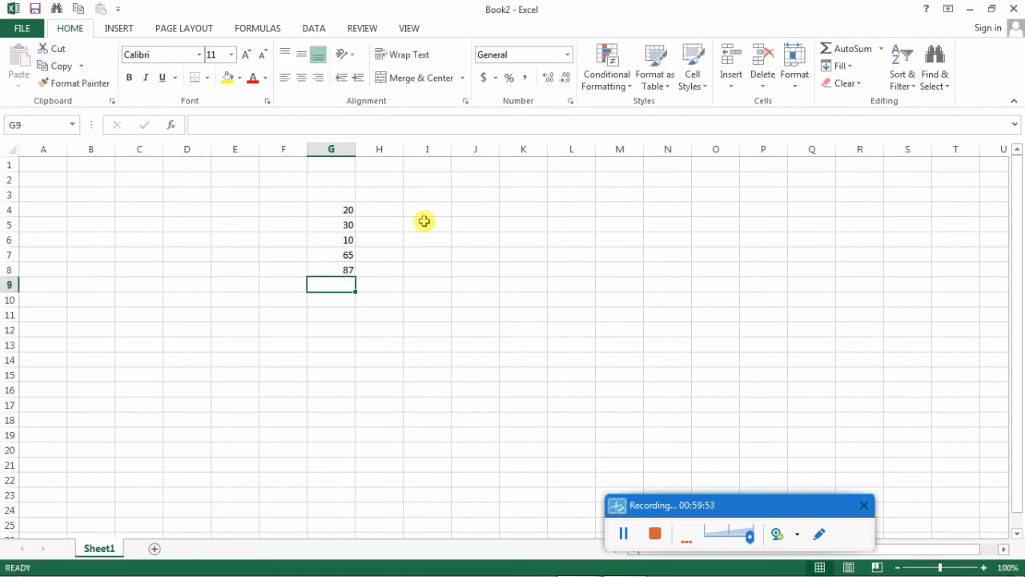
- Enter 5 in cell H4, beside the first number in column G
left_click(373, 210)
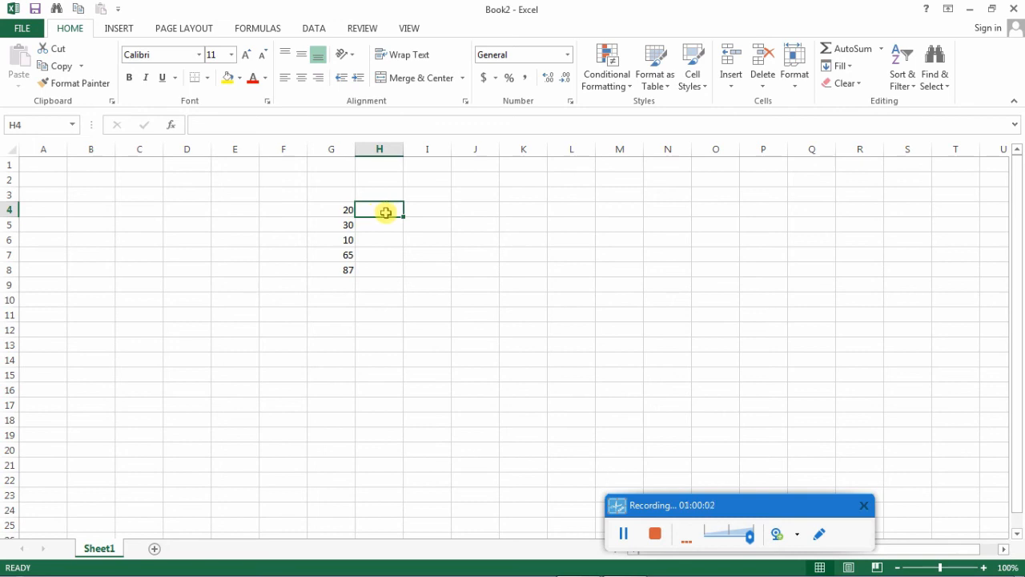
type("5")
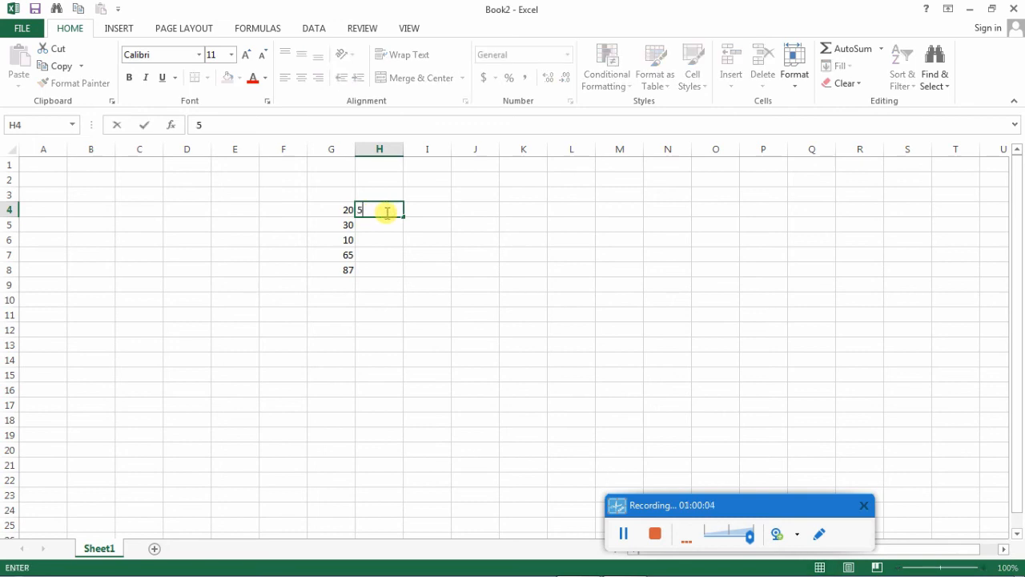
key("Return")
- Move the active cell back and forth between H4 and H5, finishing on H5
key("Up")
key("Down")
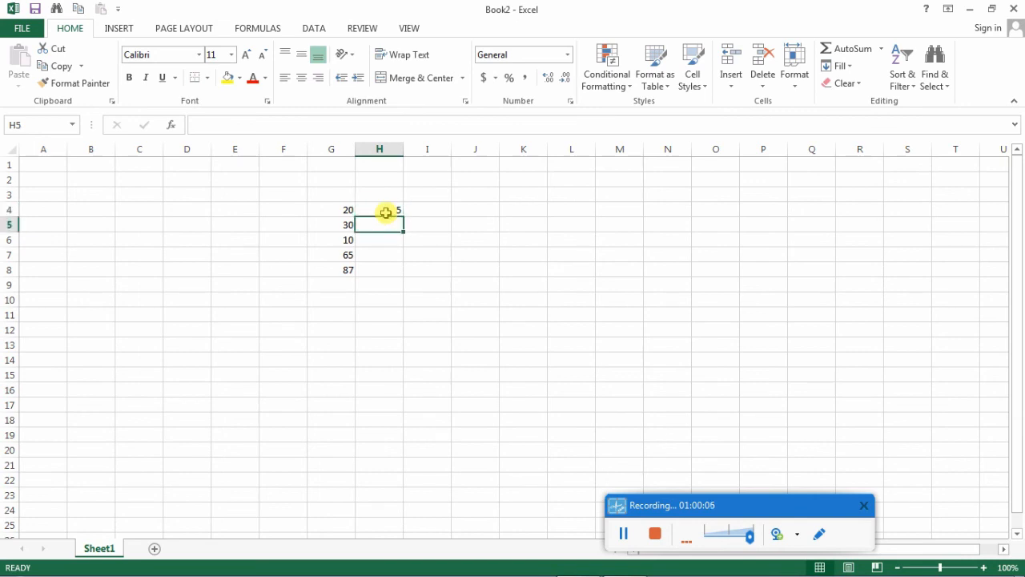
key("Up")
key("Down")
key("Up")
key("Down")
key("Up")
key("Down")
key("Up")
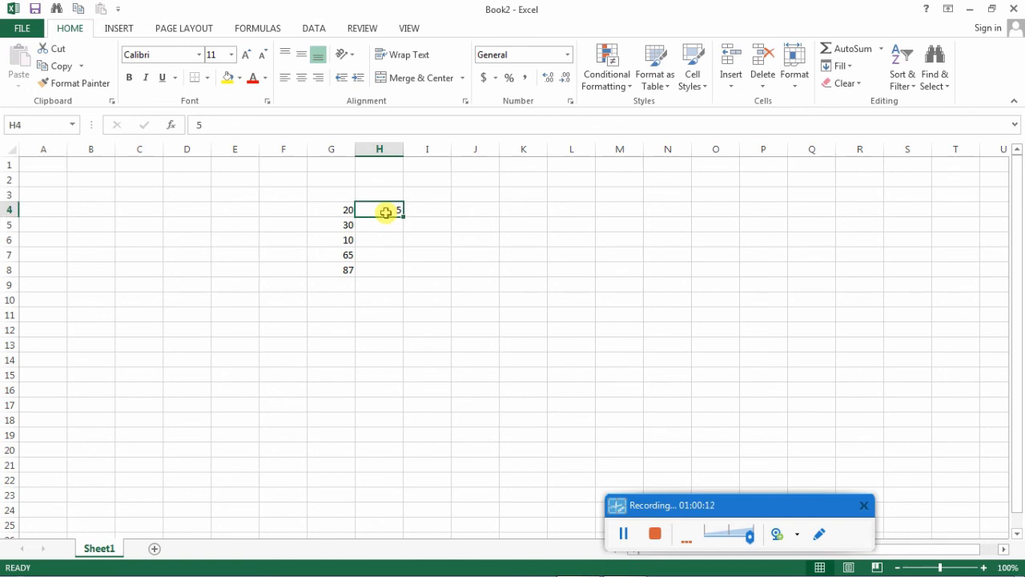
key("Down")
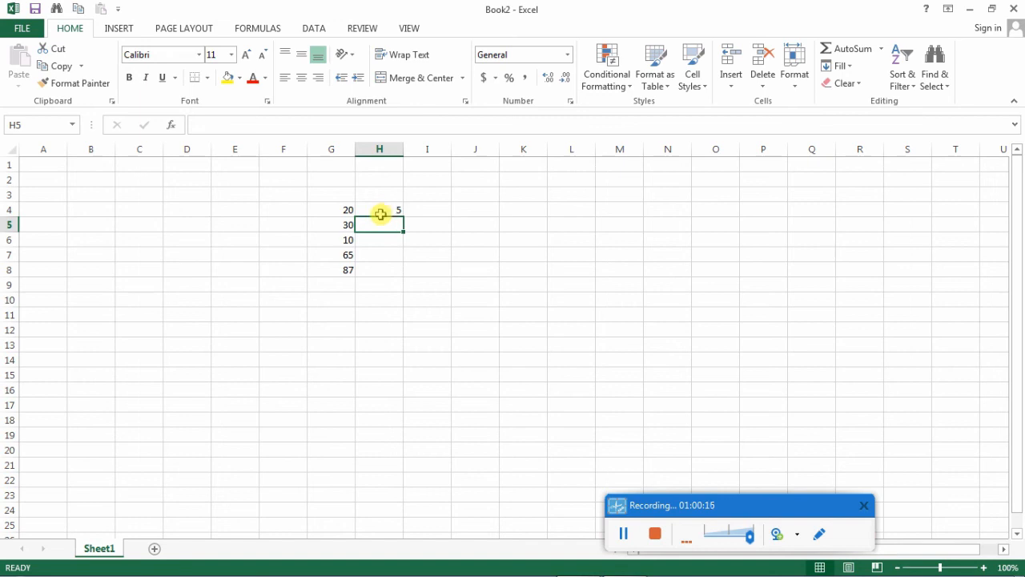
- Switch to the On-Screen Keyboard to view its arrow keys and minimize it again
mouse_move(243, 574)
left_click(378, 565)
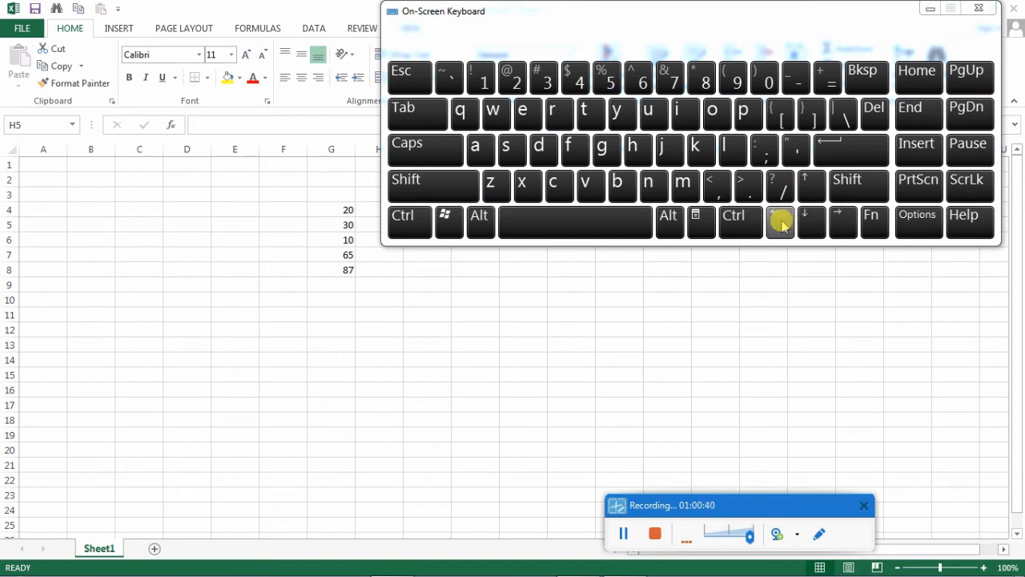
left_click(930, 8)
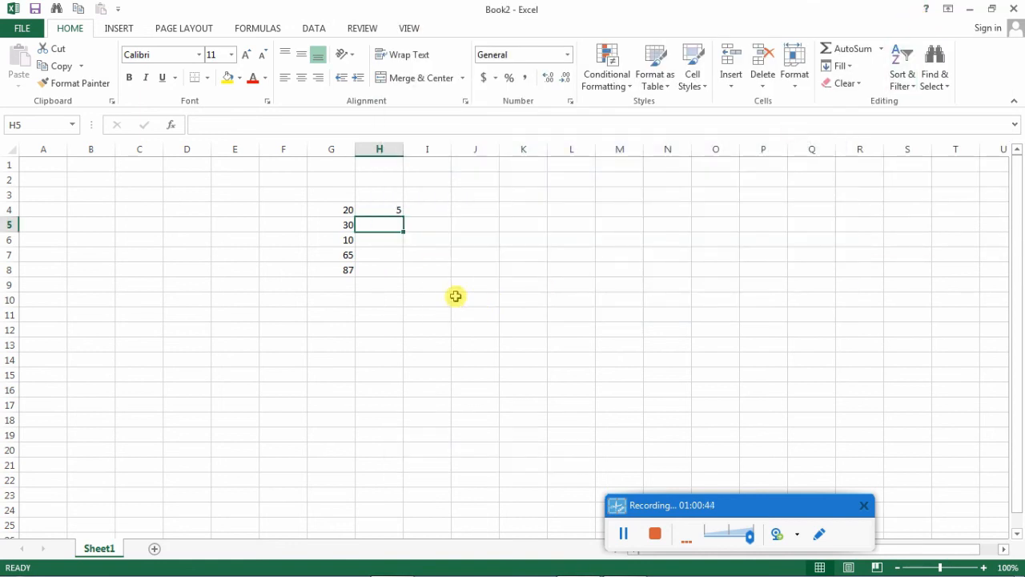
- Enter the numbers 10, 2, 5 and 4 down column H in cells H5 to H8
left_click(382, 212)
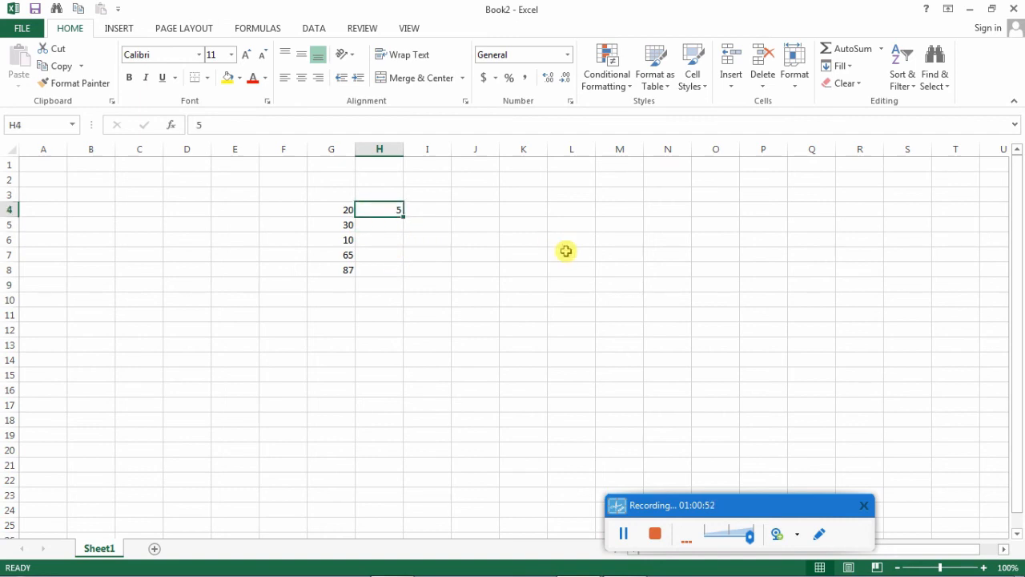
key("Down")
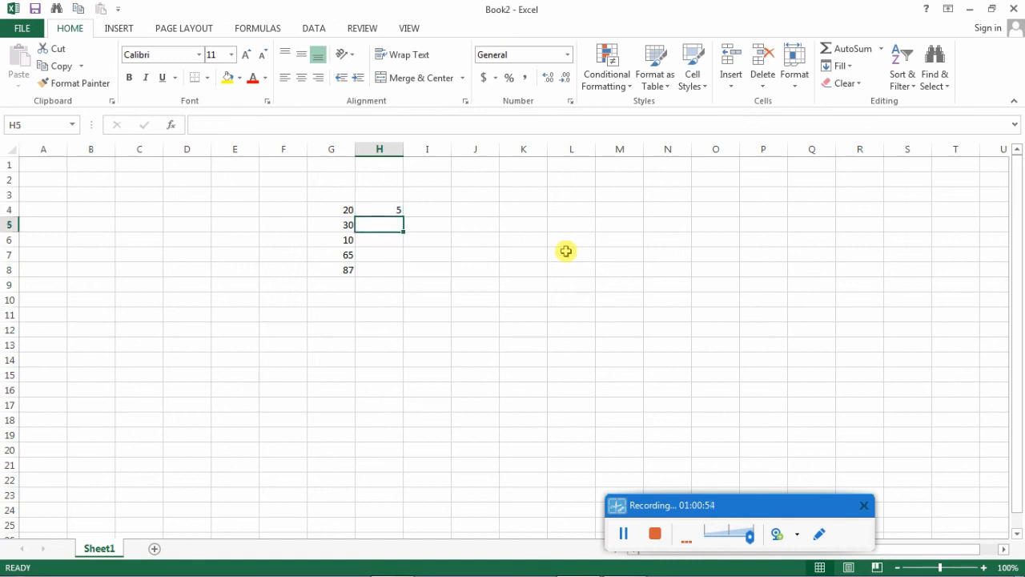
type("10")
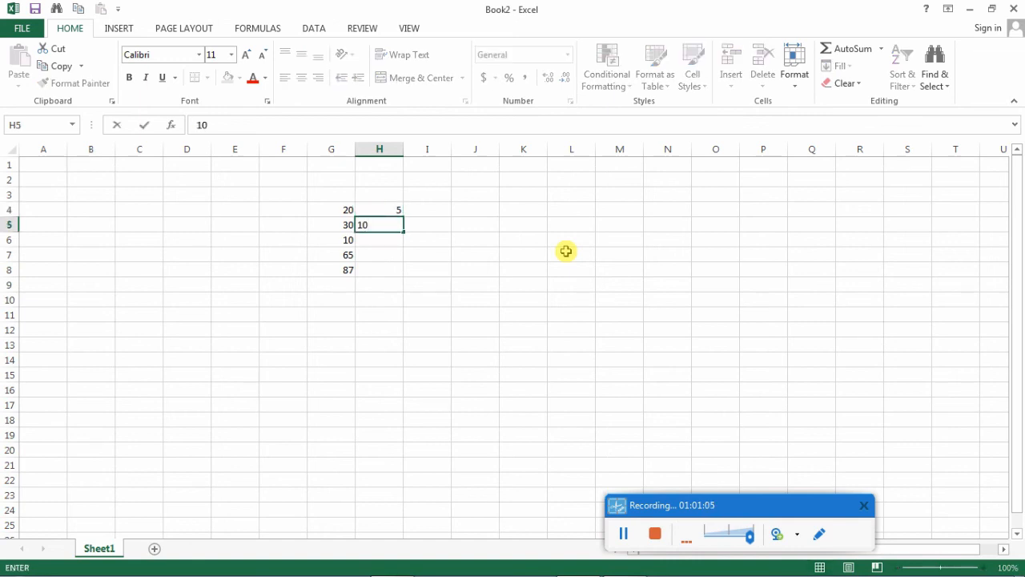
key("Return")
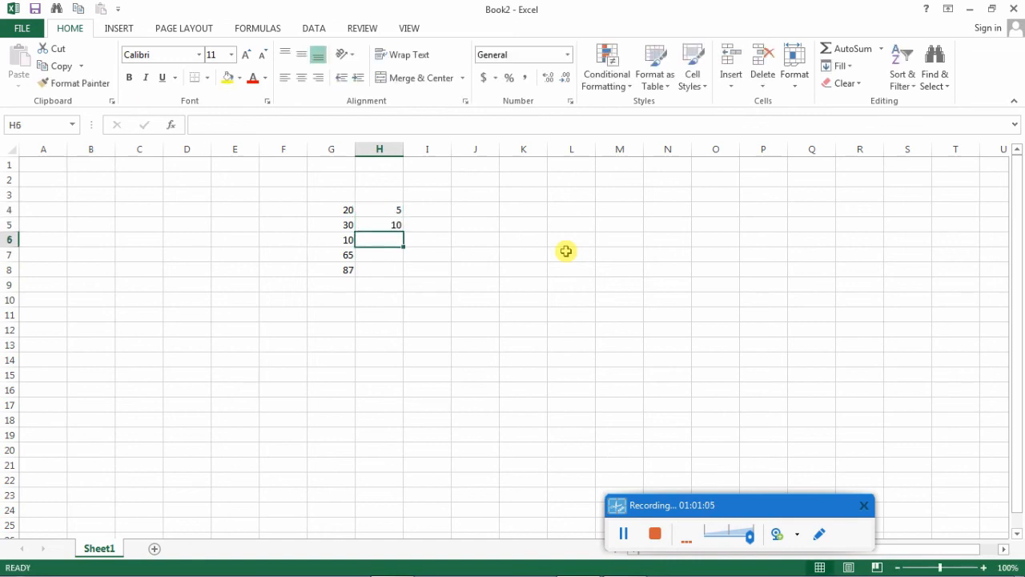
type("2")
key("Return")
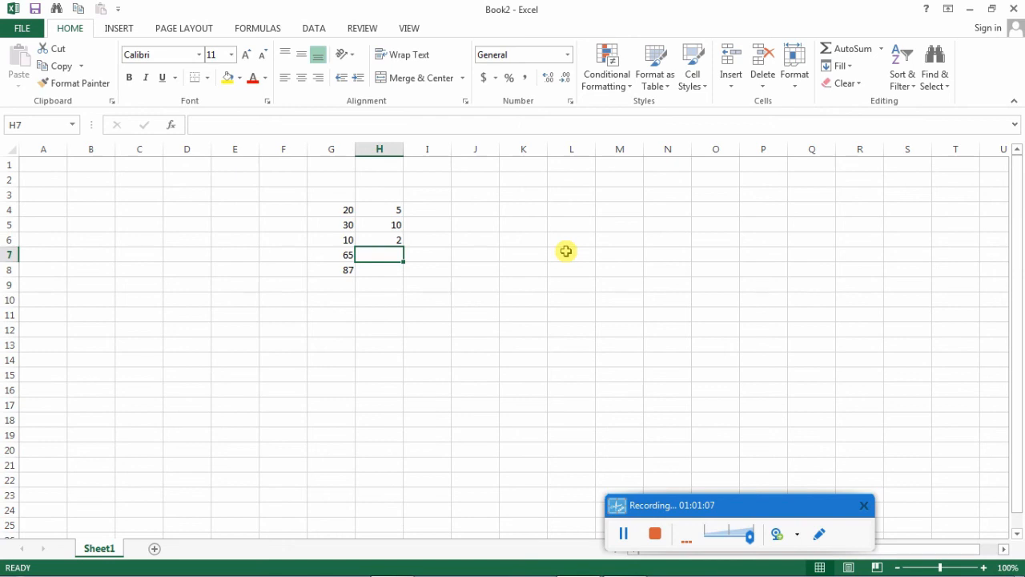
type("5")
key("Return")
type("4")
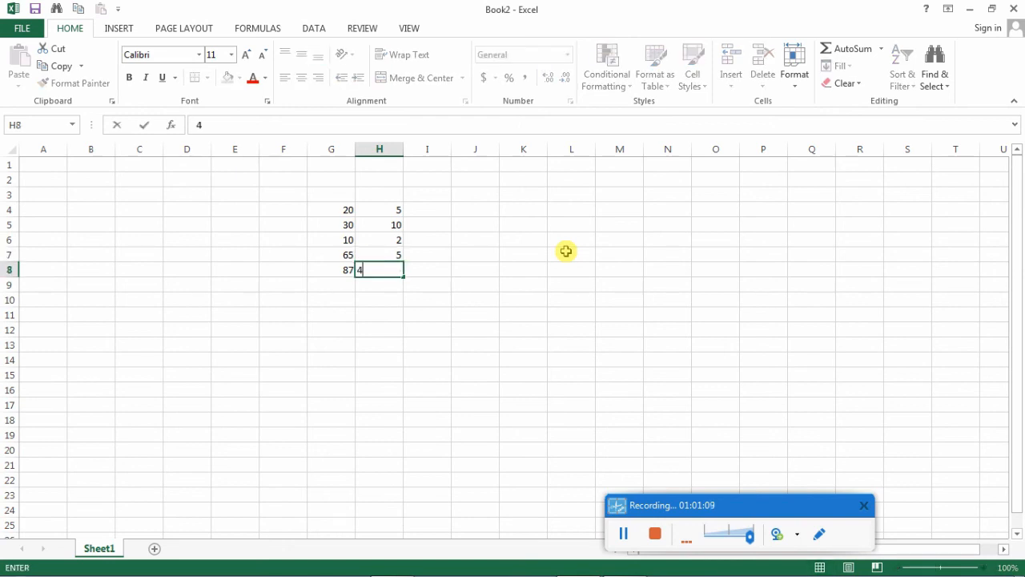
key("Return")
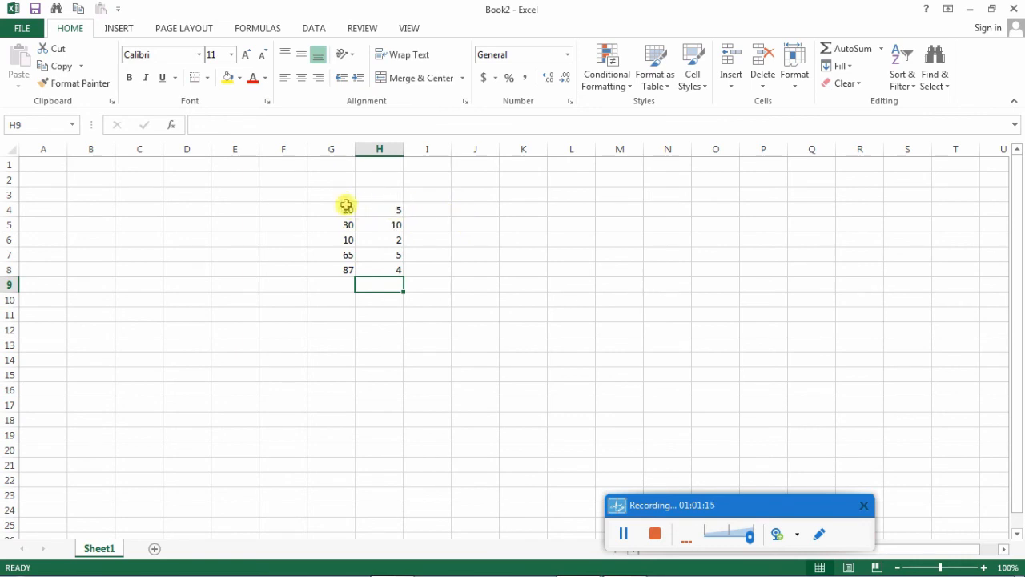
- Select cell I4, switch to the On-Screen Keyboard, and place it above the numbers so both columns stay uncovered
left_click(441, 213)
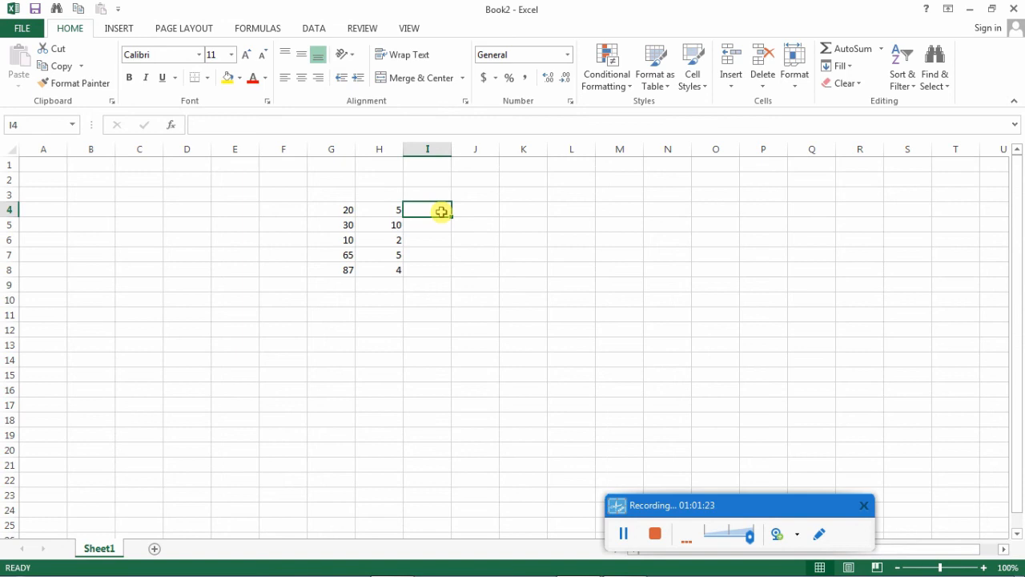
left_click(394, 562)
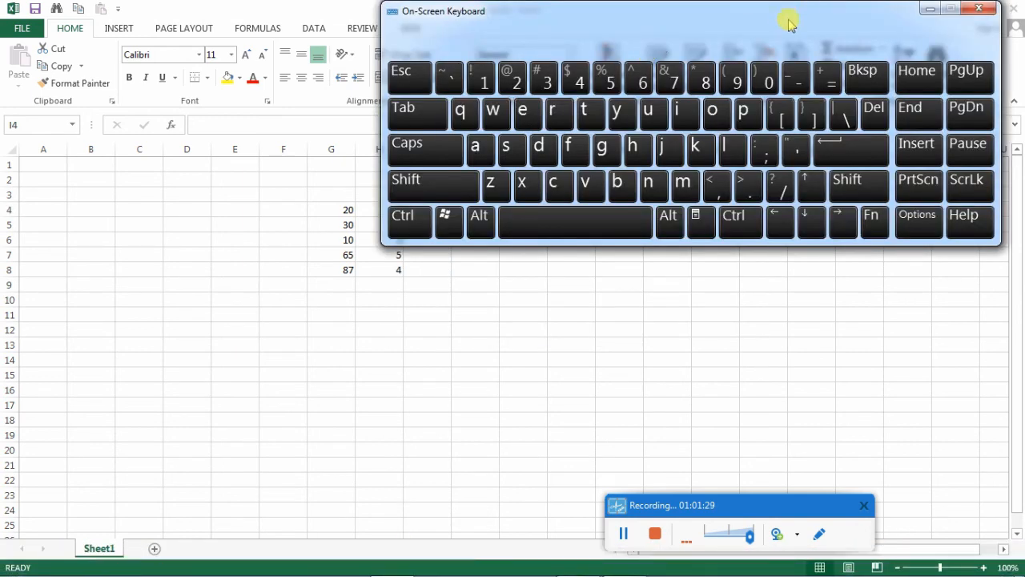
left_click_drag(785, 24, 607, 8)
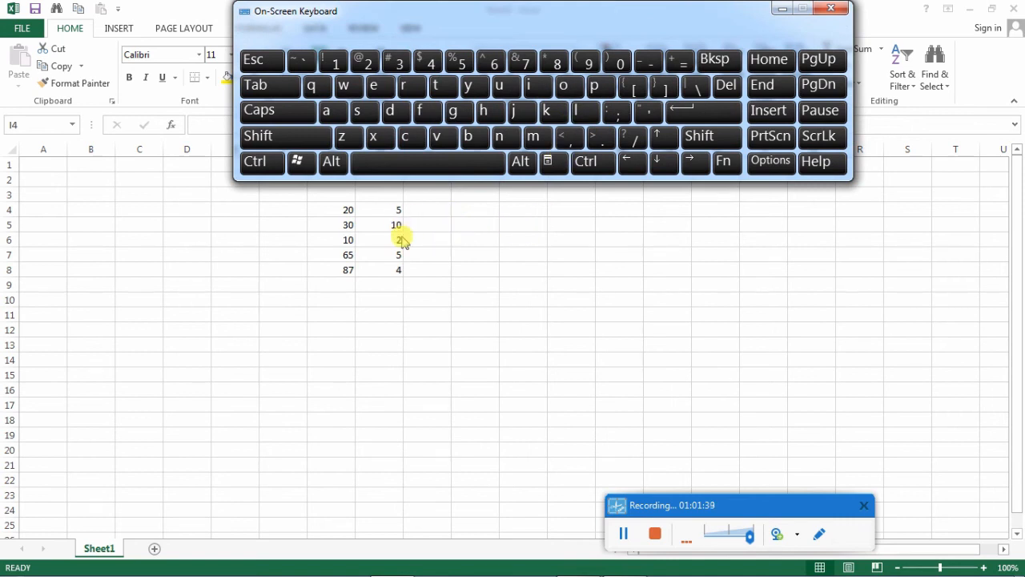
- Multiply the first pair of numbers by entering the formula =G4*H4 in cell J4
left_click(503, 372)
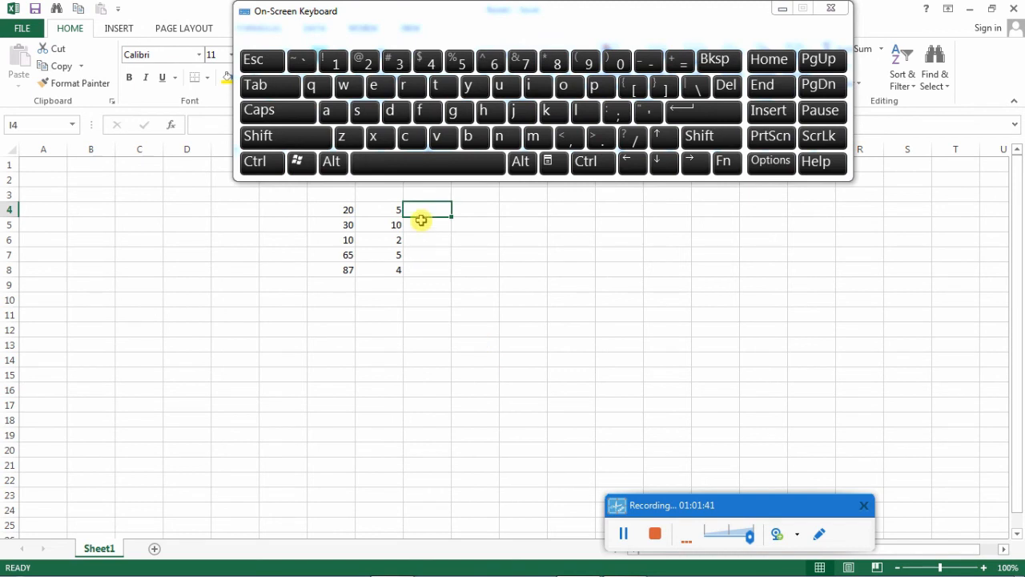
left_click(522, 287)
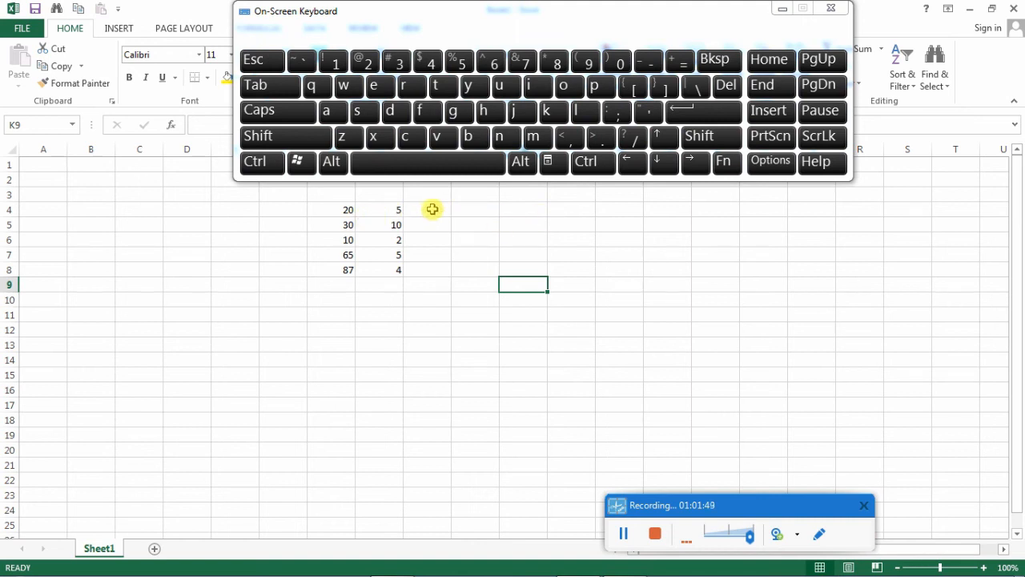
left_click(475, 209)
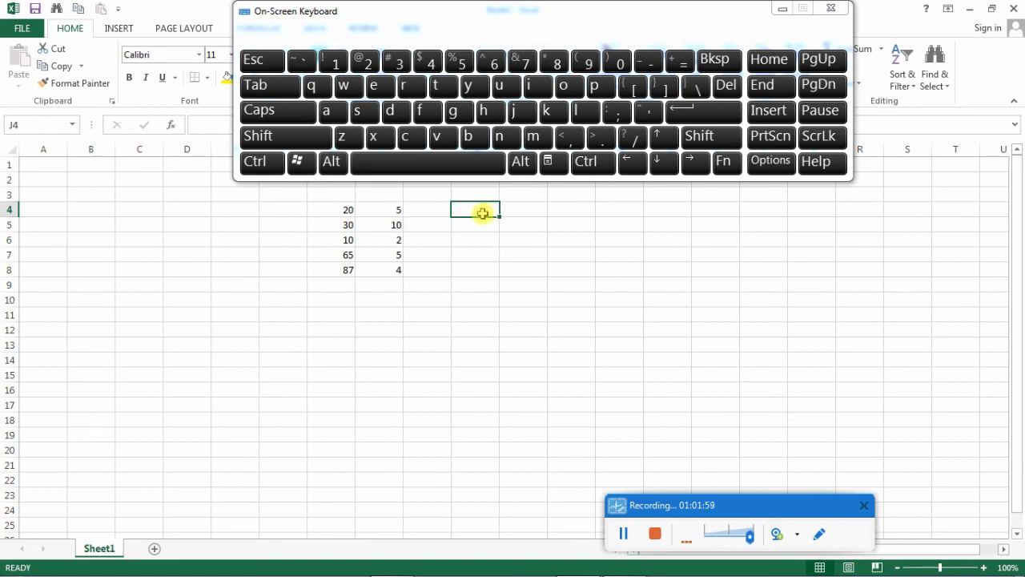
left_click(677, 65)
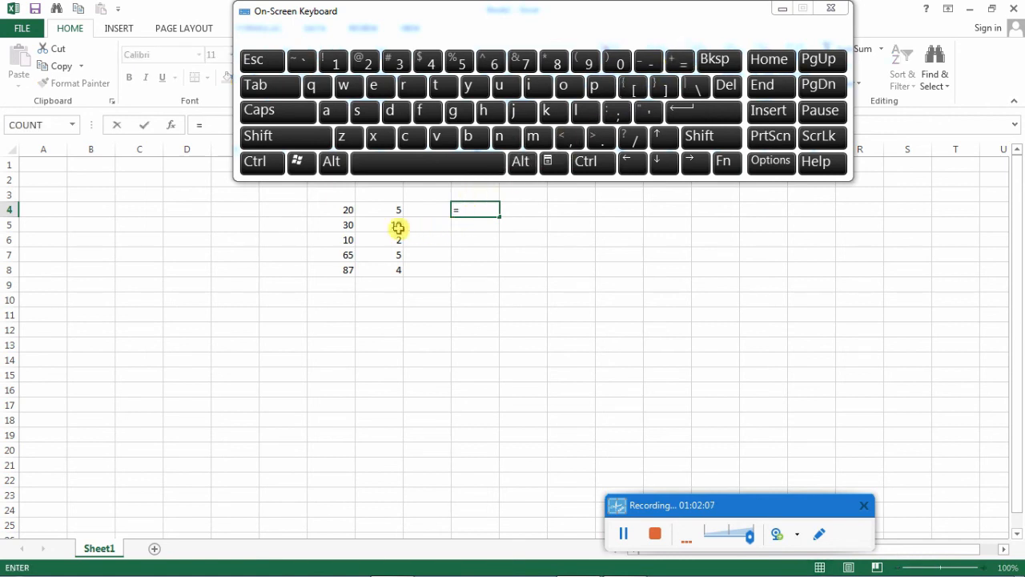
left_click(343, 211)
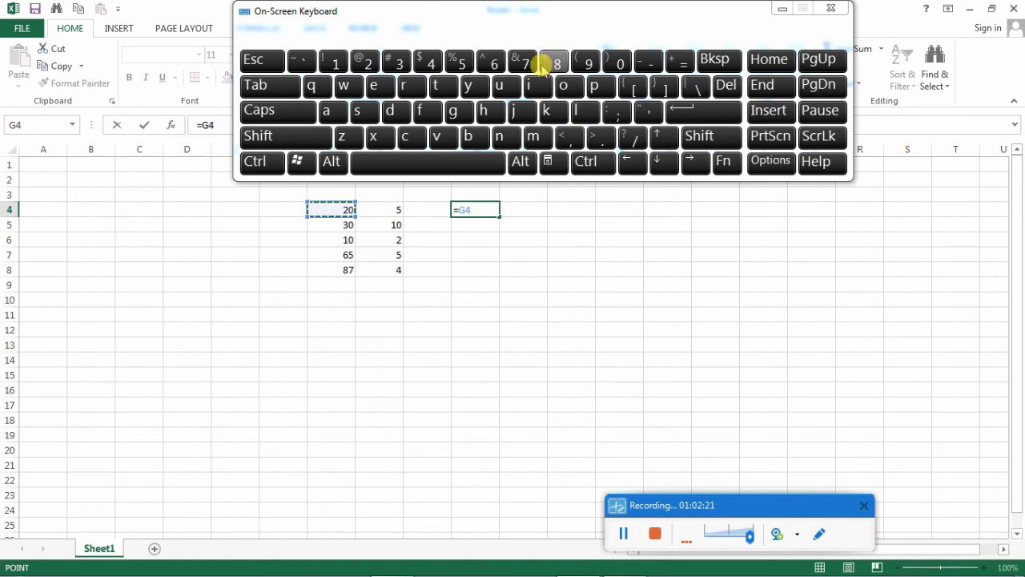
left_click(314, 138)
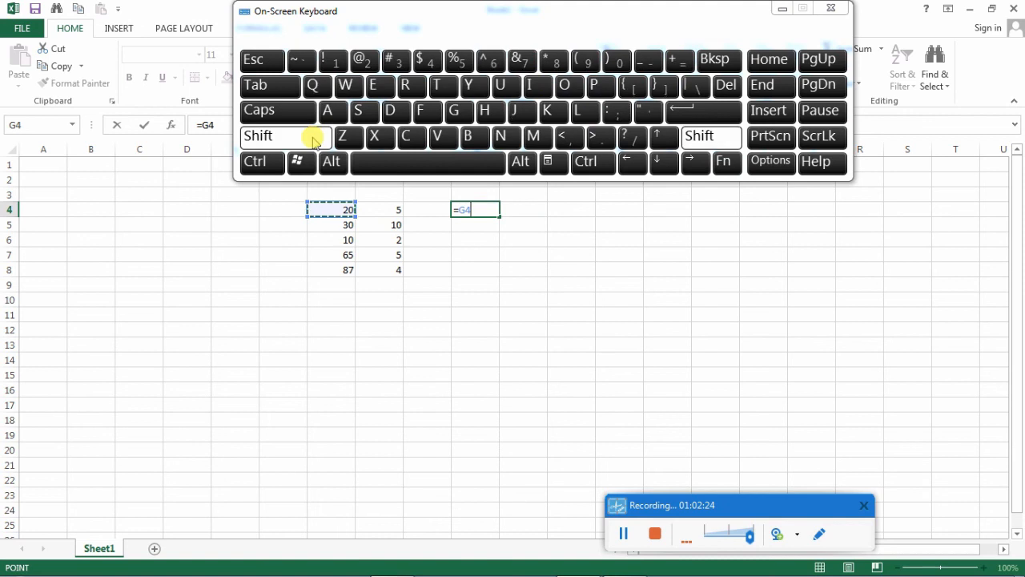
left_click(548, 60)
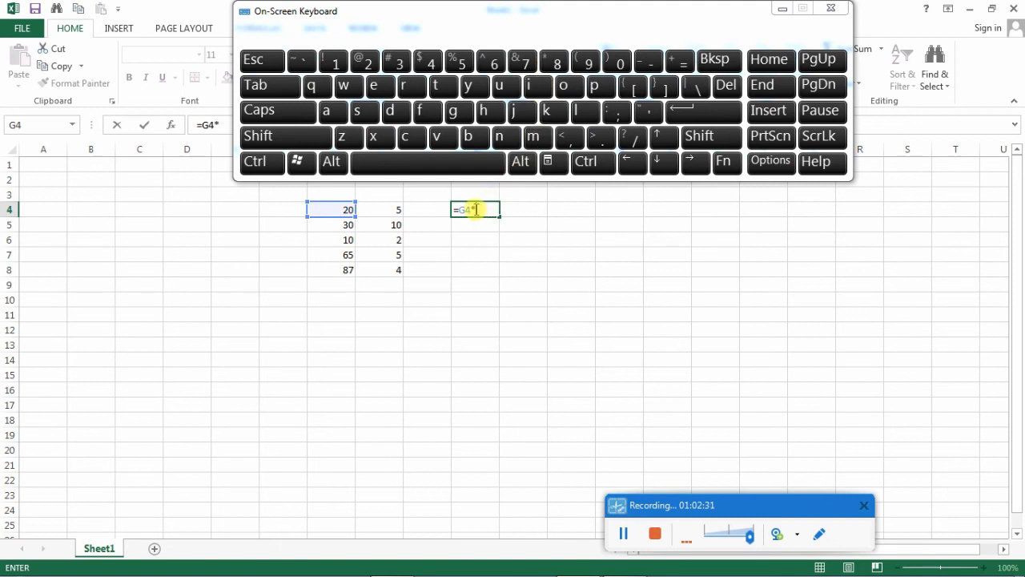
left_click(395, 211)
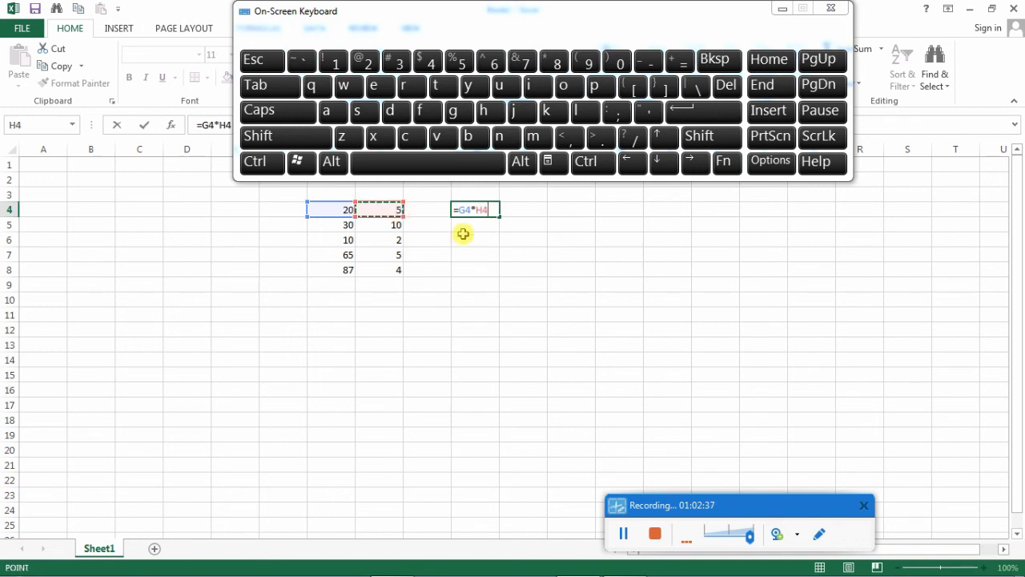
left_click(679, 113)
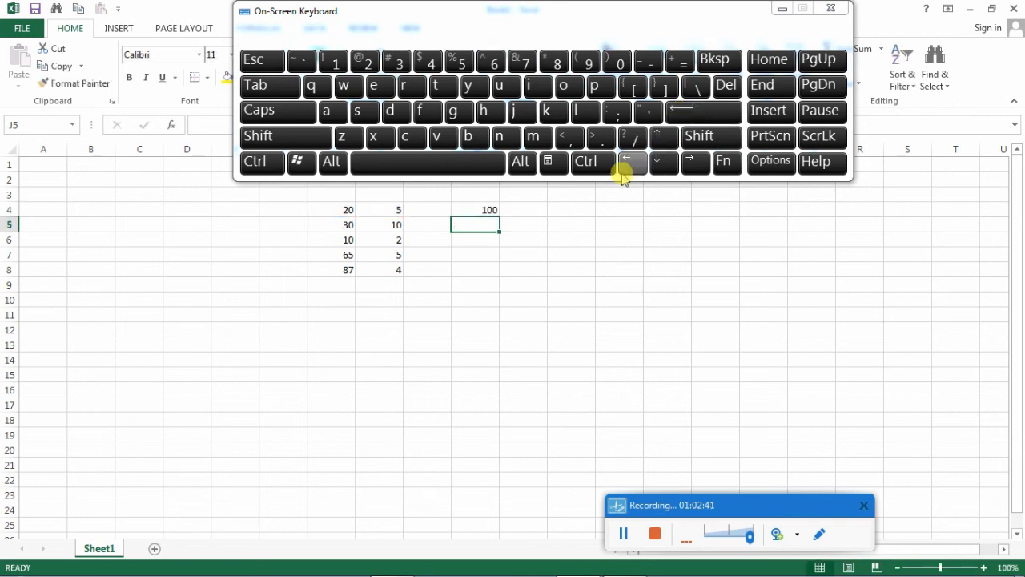
- Subtract the second row's numbers by entering the formula =G5-H5 in cell J5
left_click(485, 210)
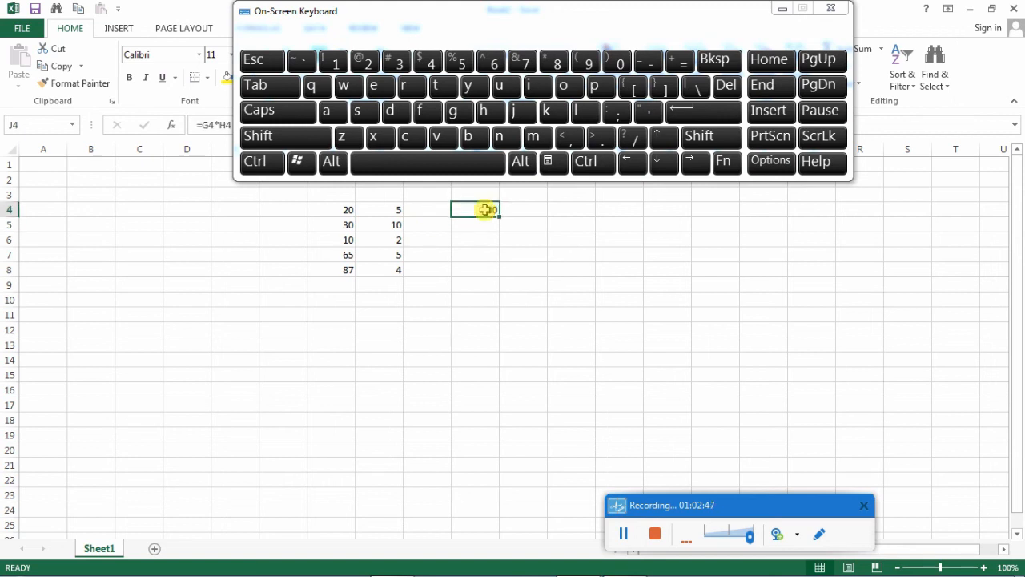
left_click(481, 225)
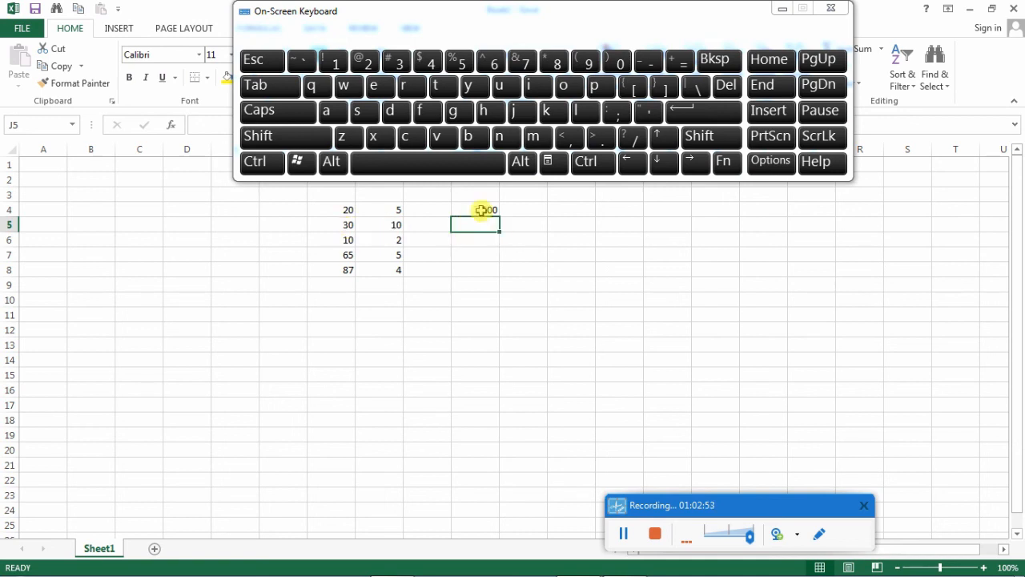
left_click(680, 61)
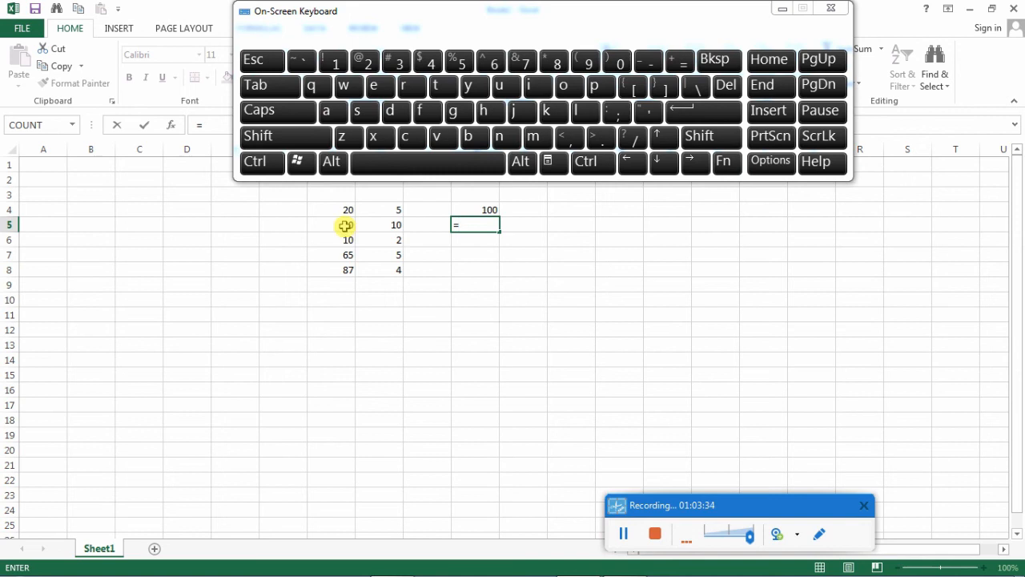
left_click(346, 225)
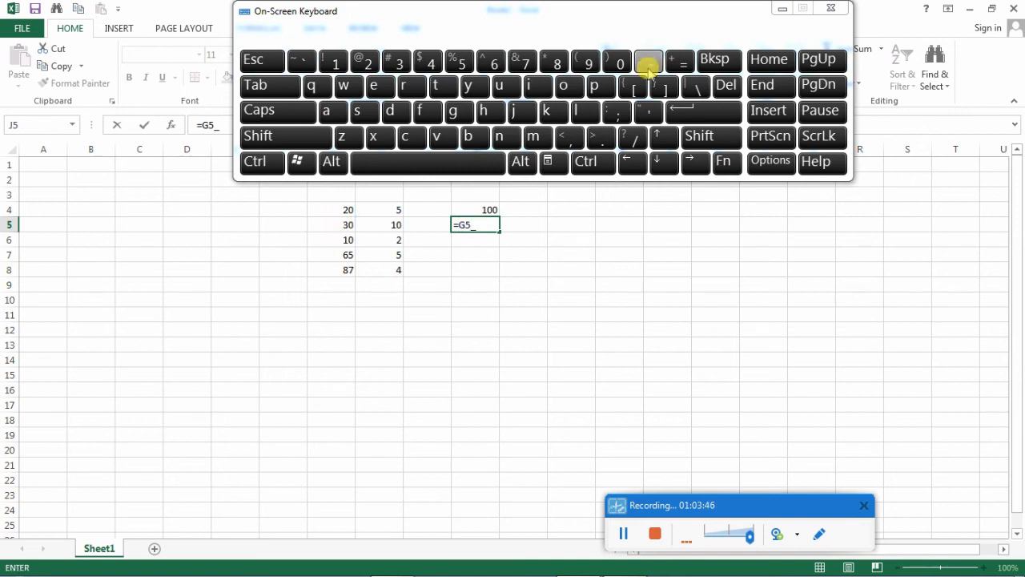
left_click(702, 62)
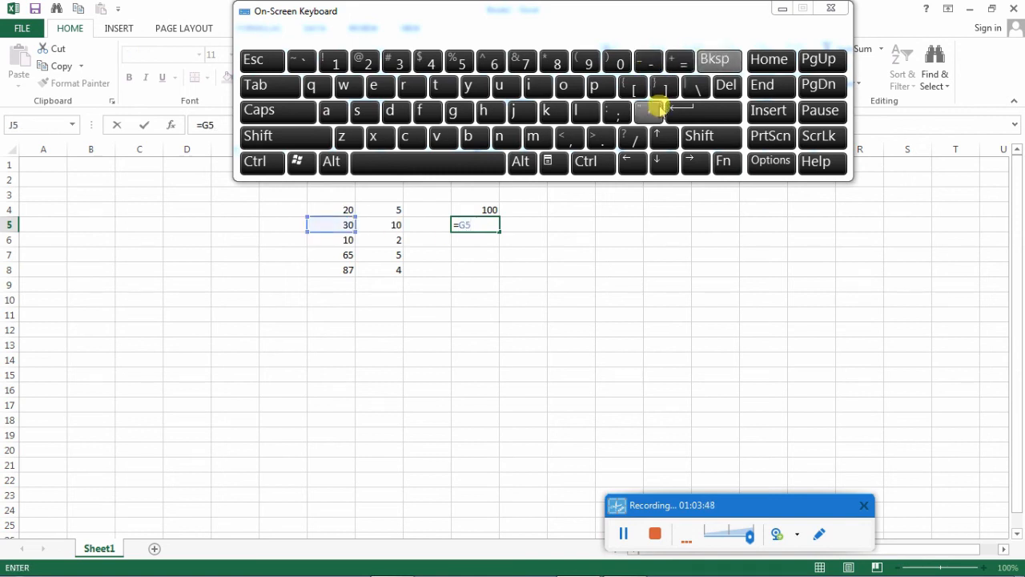
left_click(652, 64)
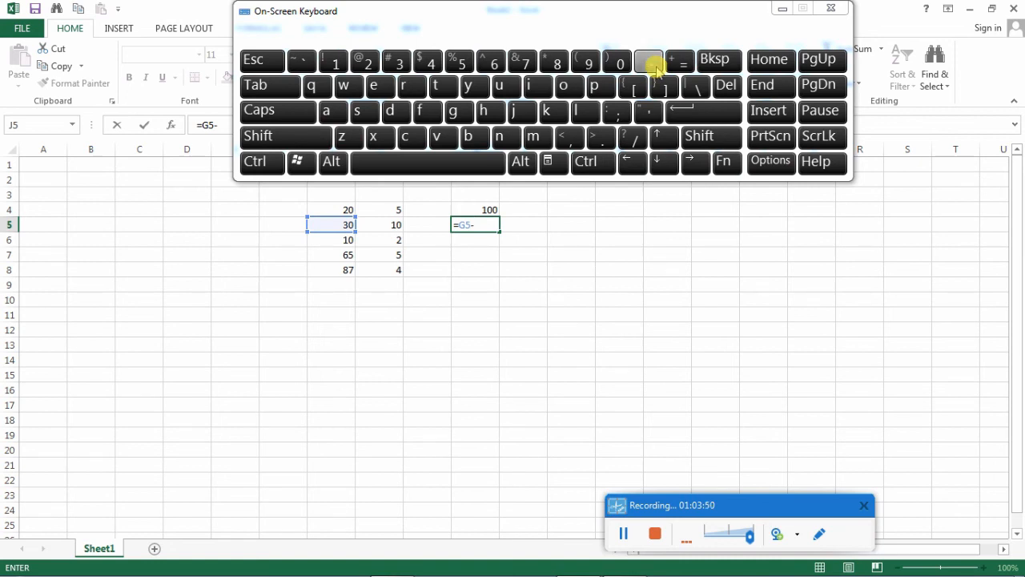
left_click(391, 225)
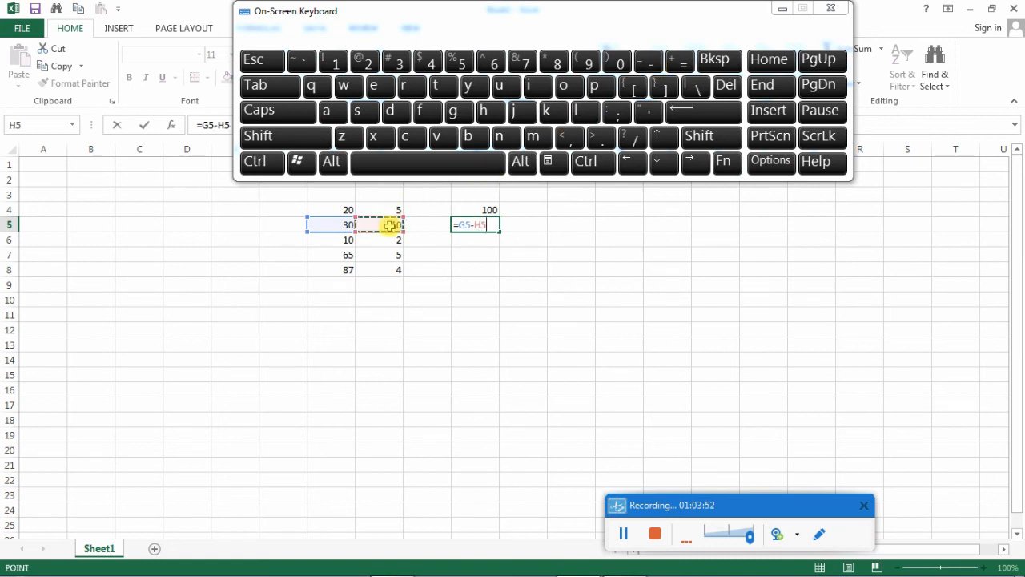
left_click(701, 118)
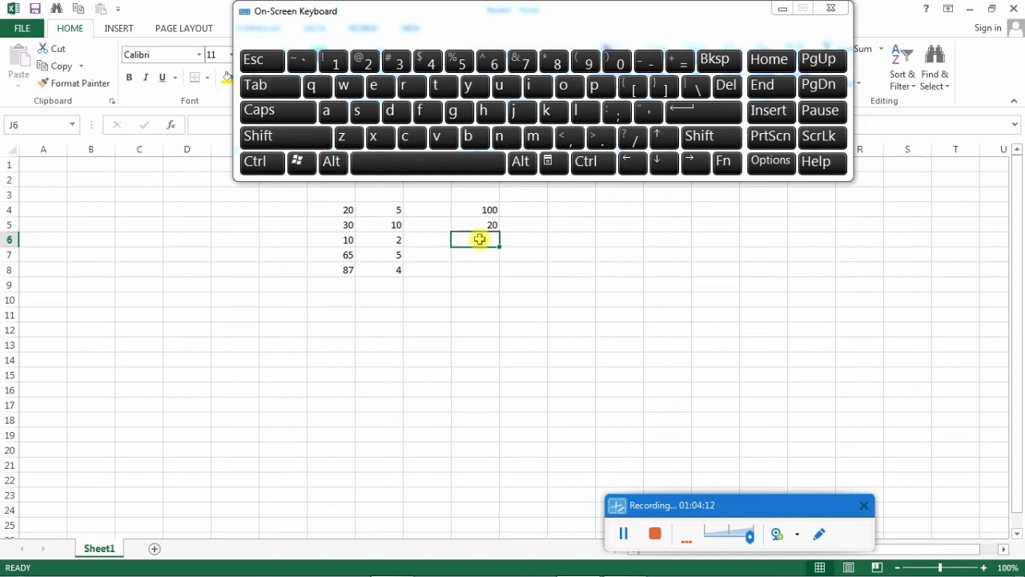
- Subtract the third row's numbers by entering the formula =G6-H6 in cell J6
type("=")
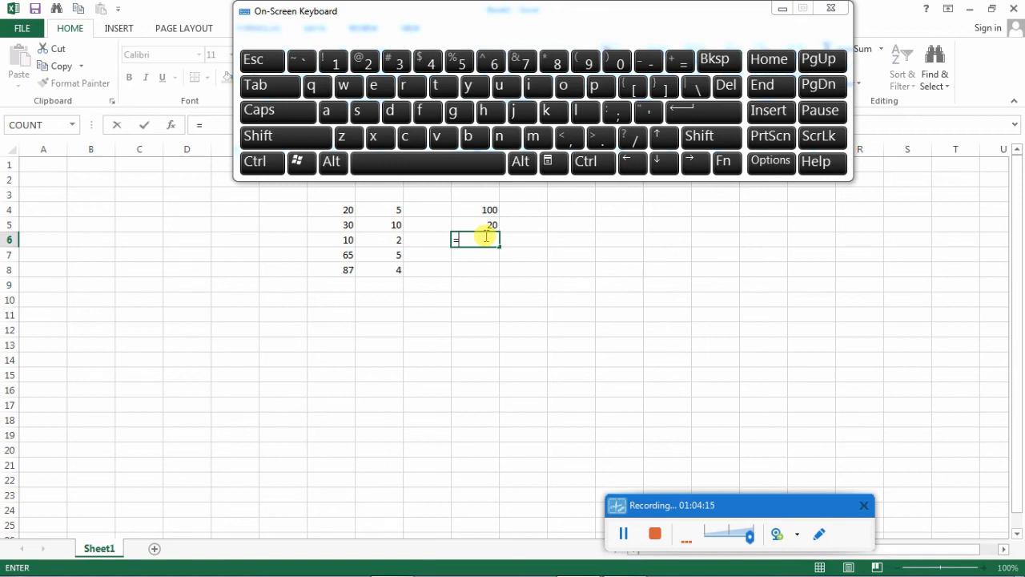
left_click(337, 237)
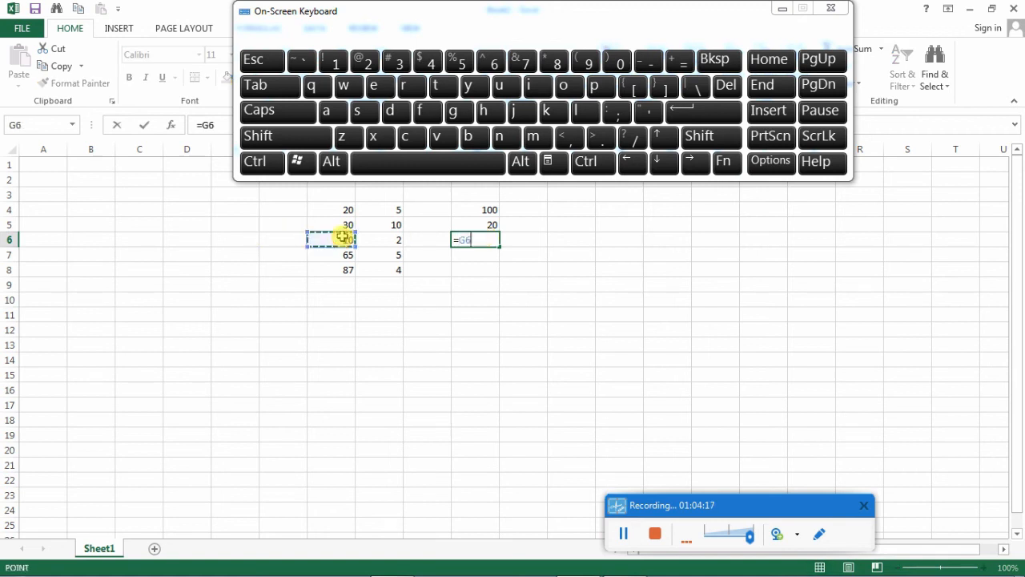
type("-")
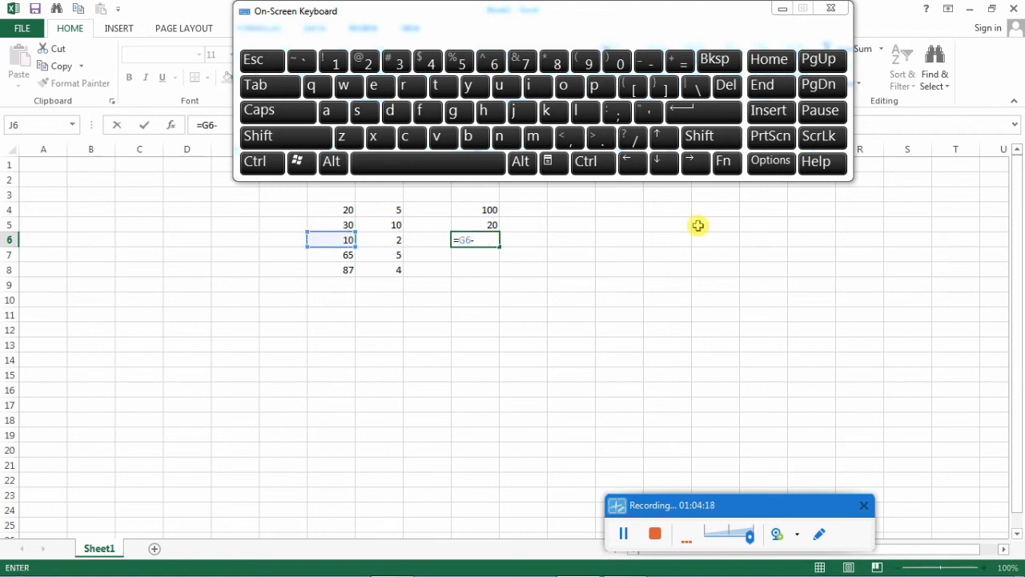
left_click(396, 237)
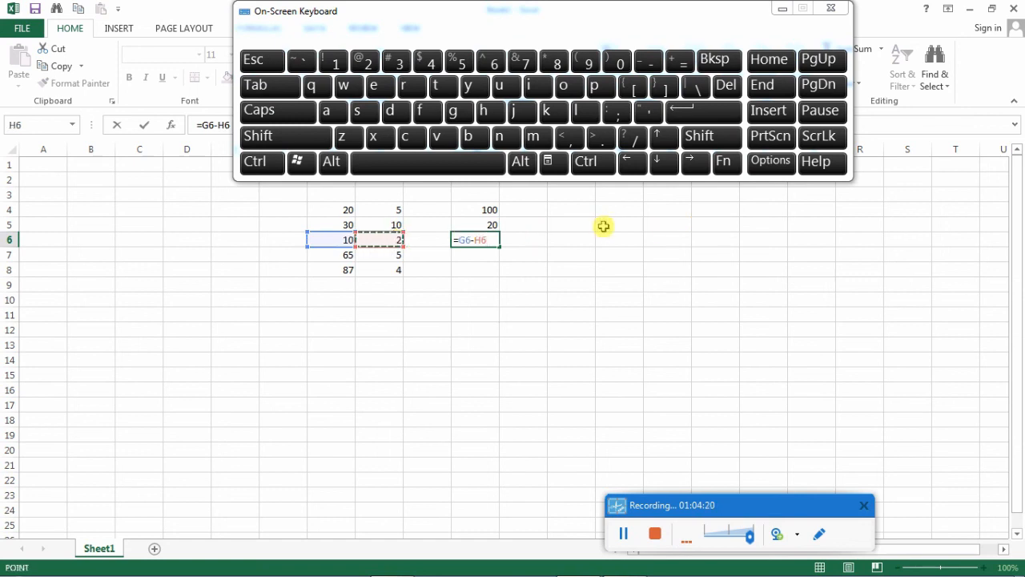
key("Return")
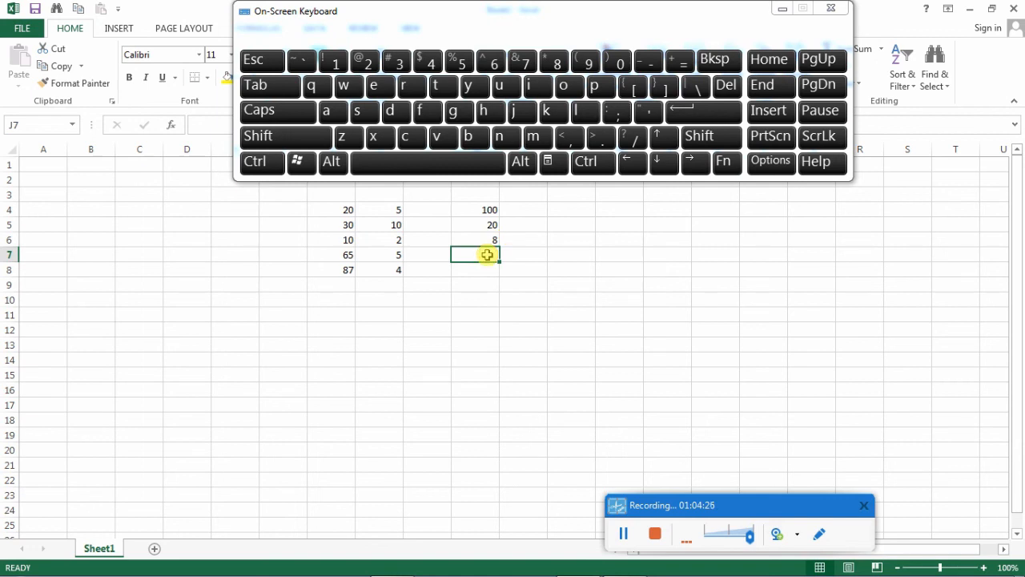
- Add the fourth row's numbers by entering the formula =G7+H7 in cell J7
type("=")
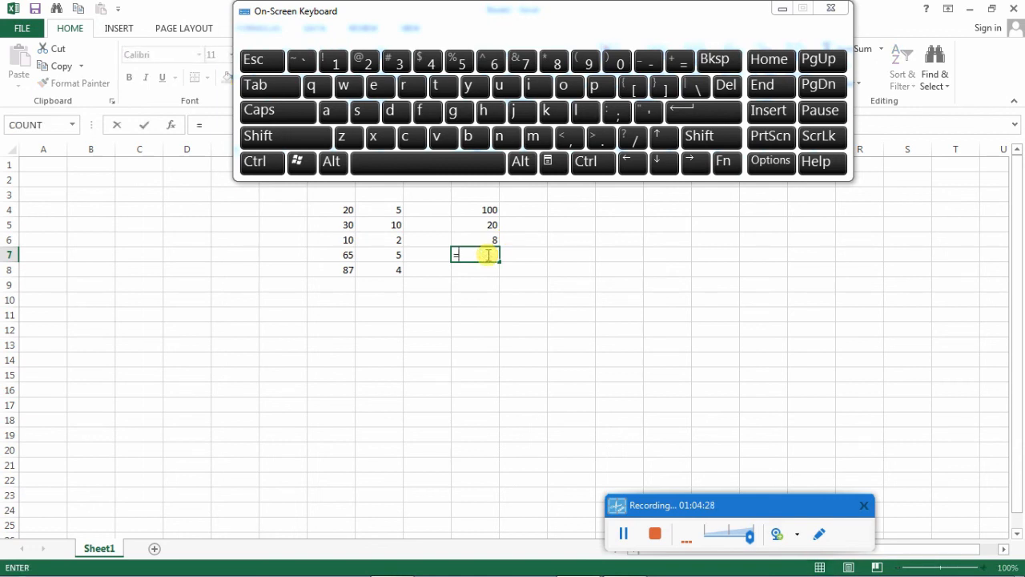
left_click(346, 258)
type("+")
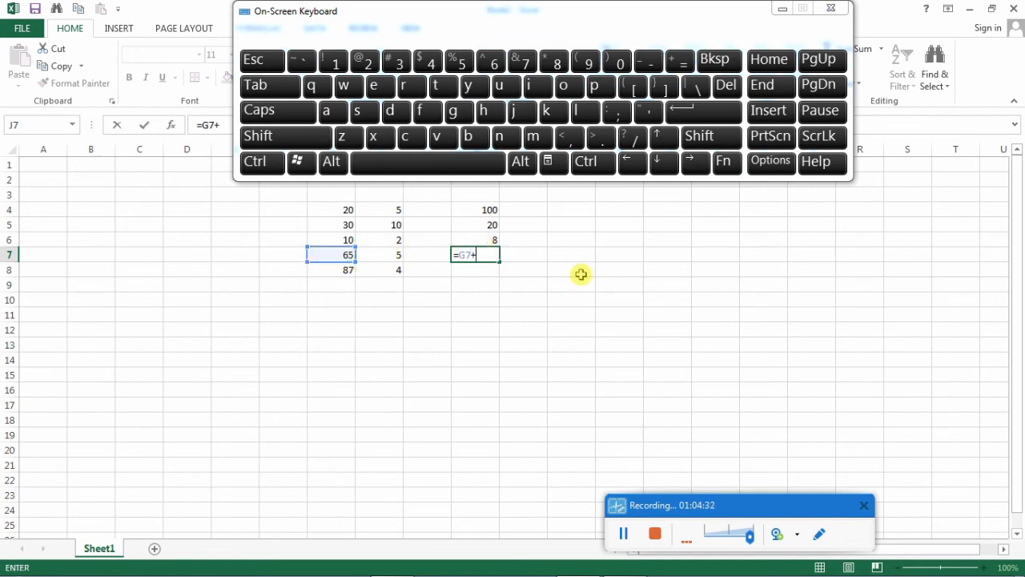
left_click(395, 253)
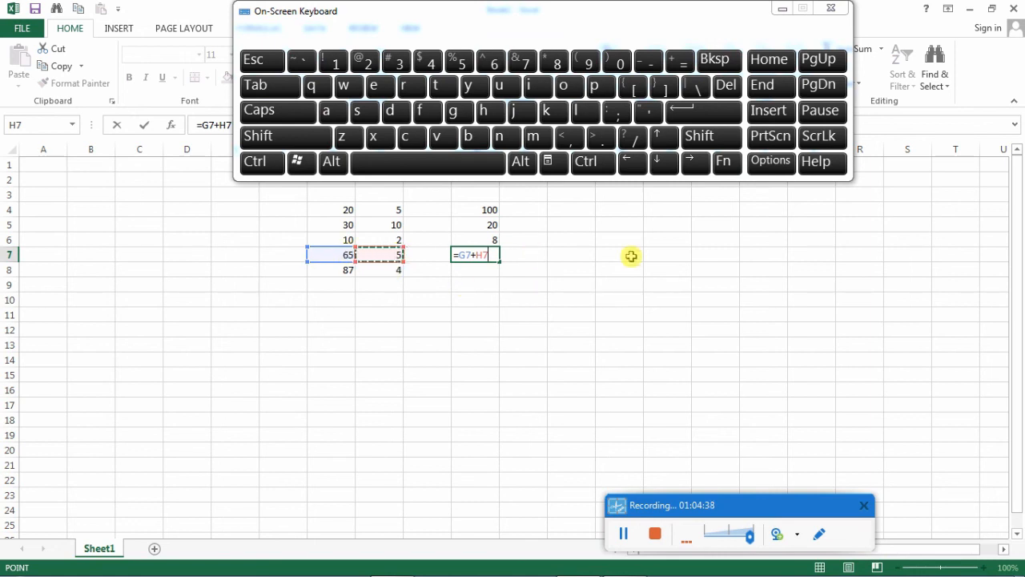
key("Return")
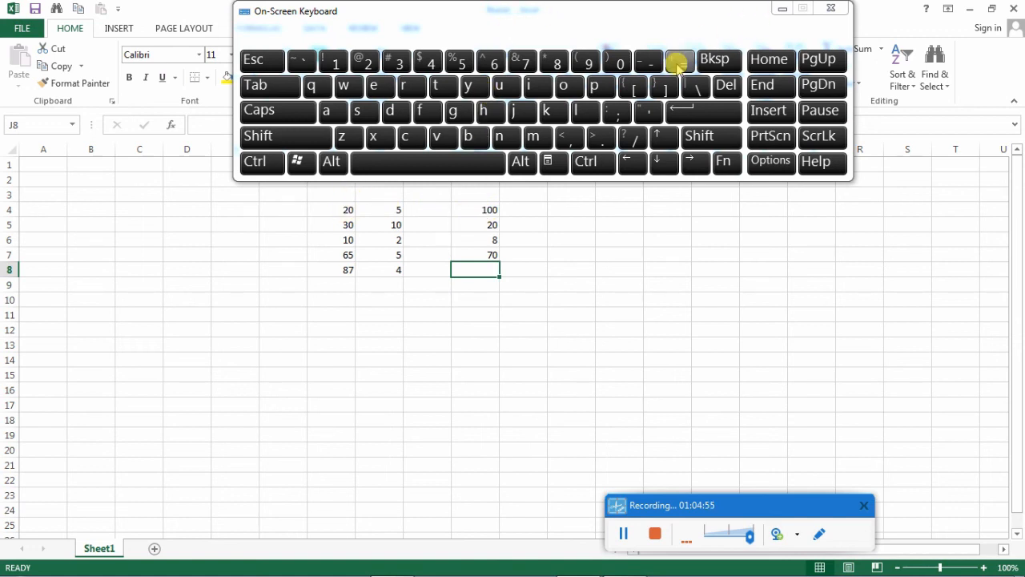
- Minimize the On-Screen Keyboard and highlight the parts of the formula in cell J4 to examine how it is built
left_click(781, 10)
left_click(489, 210)
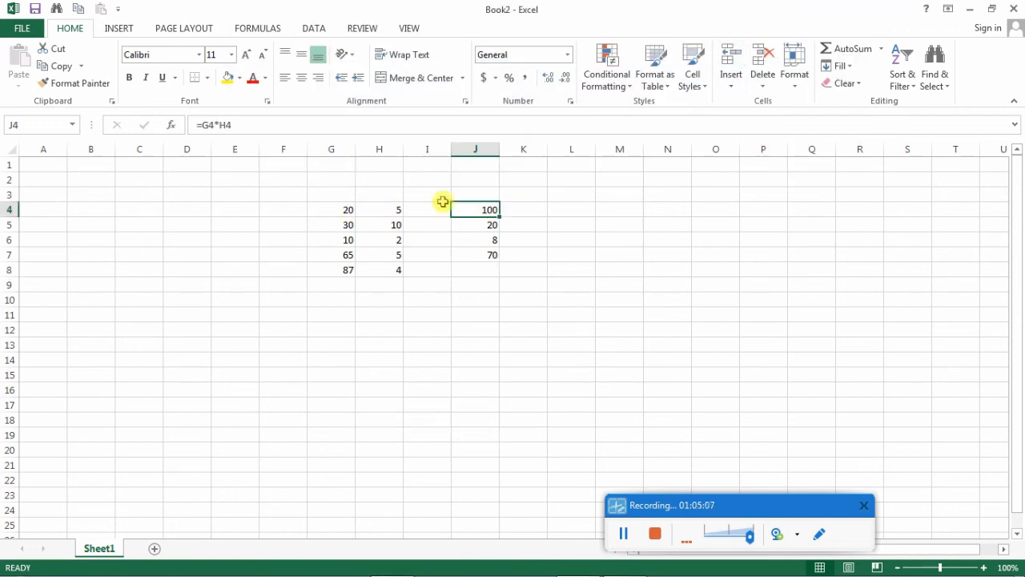
left_click_drag(273, 128, 197, 124)
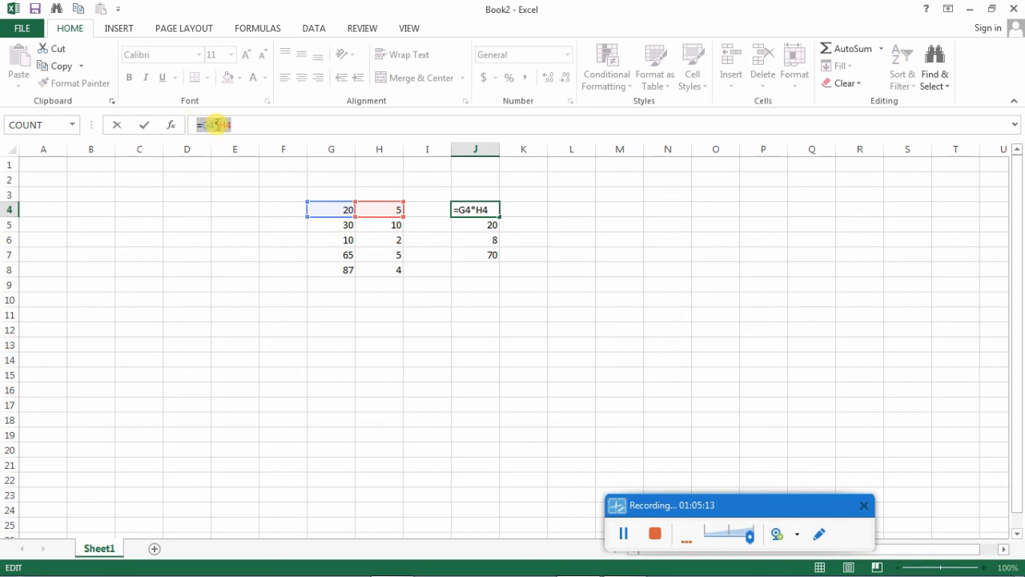
left_click(202, 124)
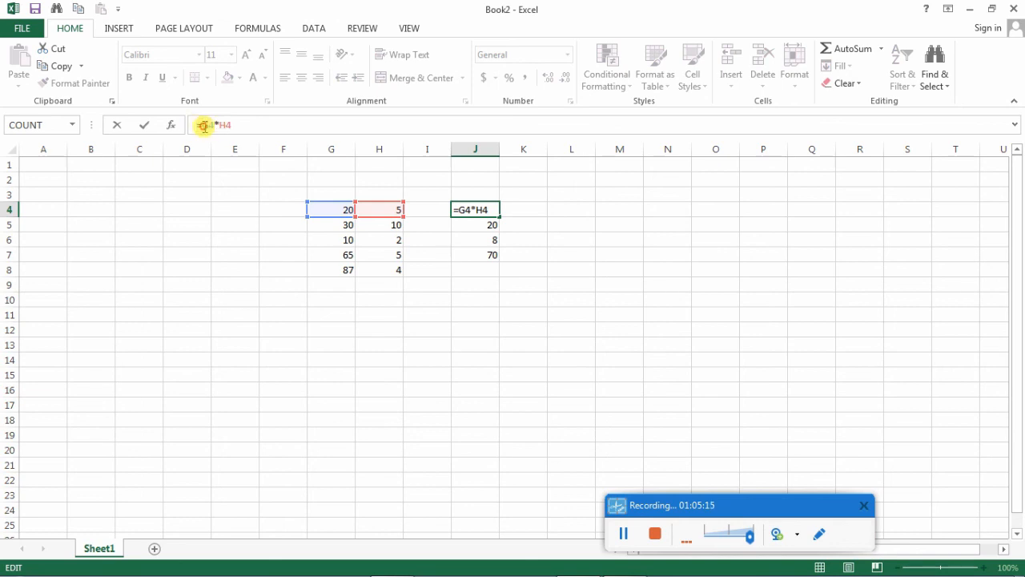
left_click_drag(202, 125, 225, 126)
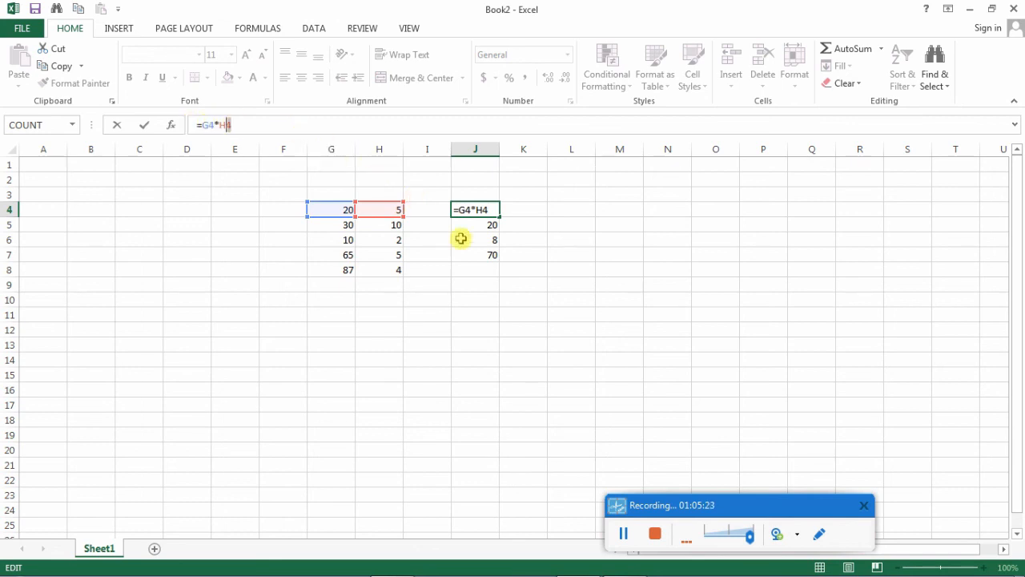
left_click(505, 304)
- Examine the two cell references in J4's formula without changing it, and select their source cells G4 and H4 in turn
left_click(480, 208)
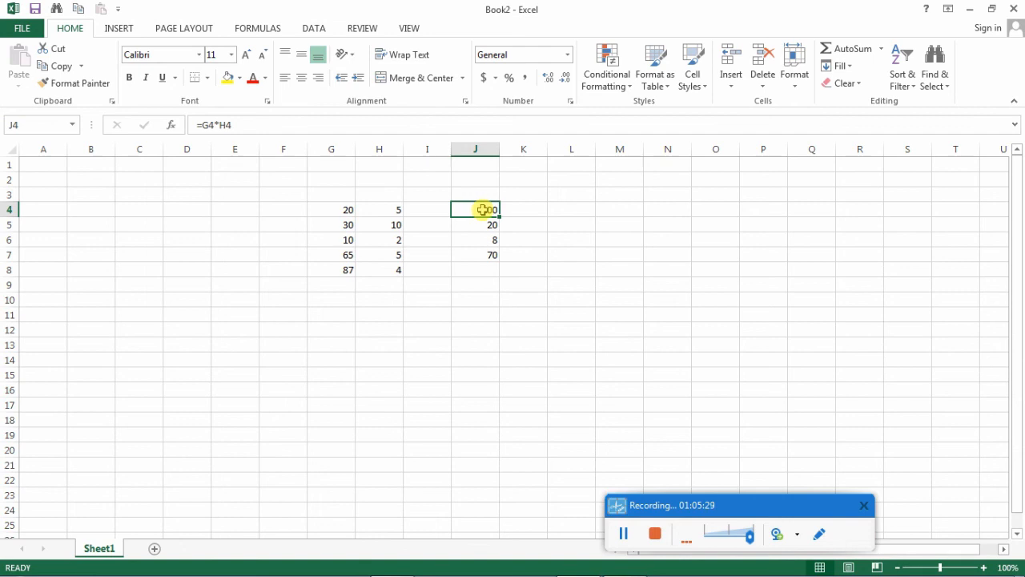
left_click(209, 125)
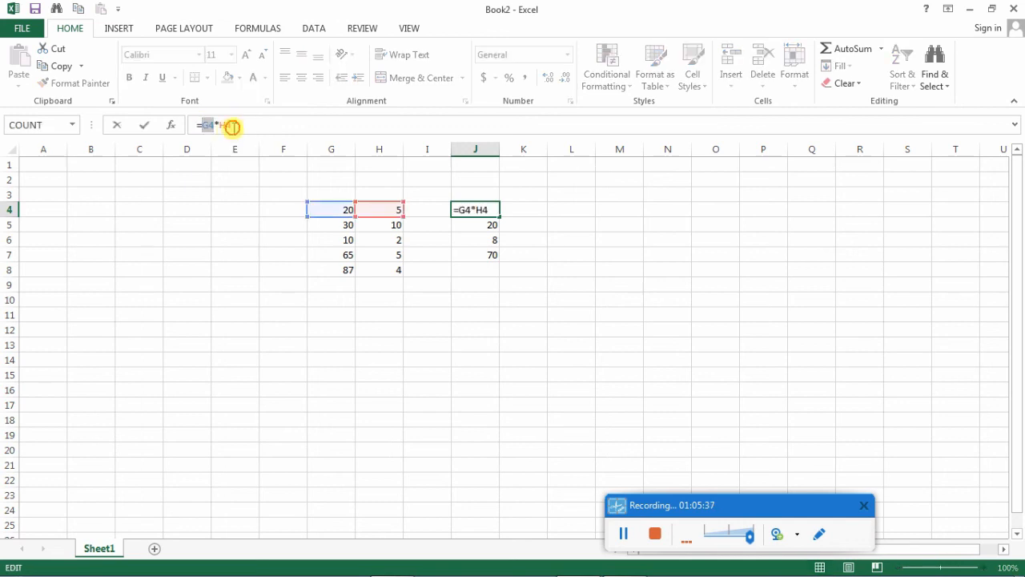
double_click(225, 125)
left_click(524, 285)
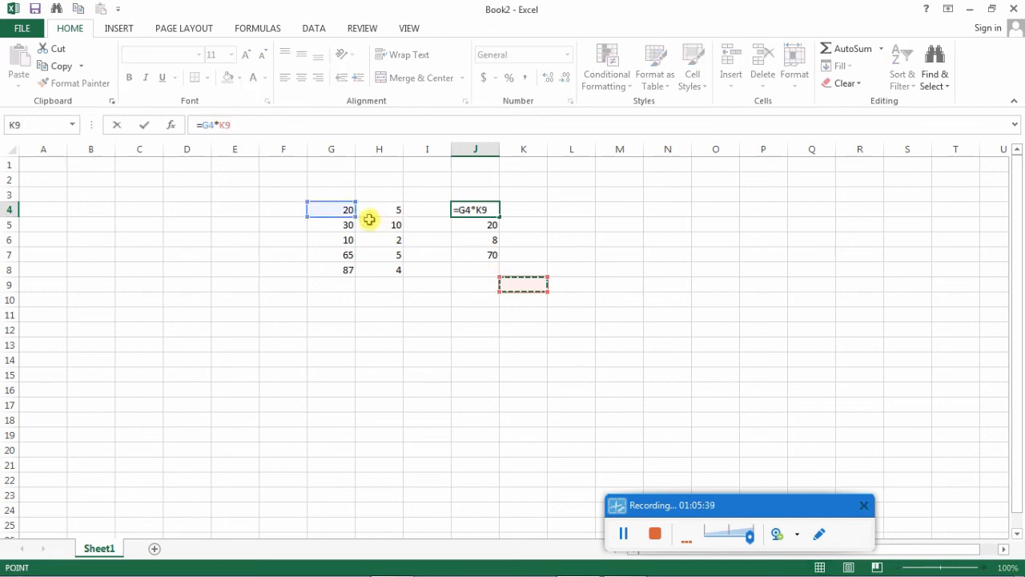
key("Escape")
left_click(342, 209)
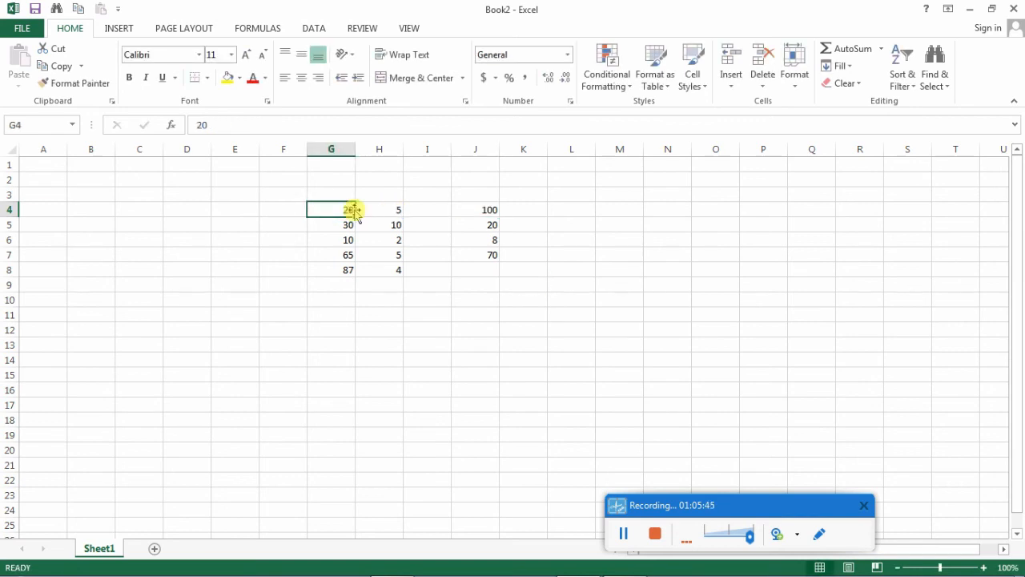
left_click(387, 210)
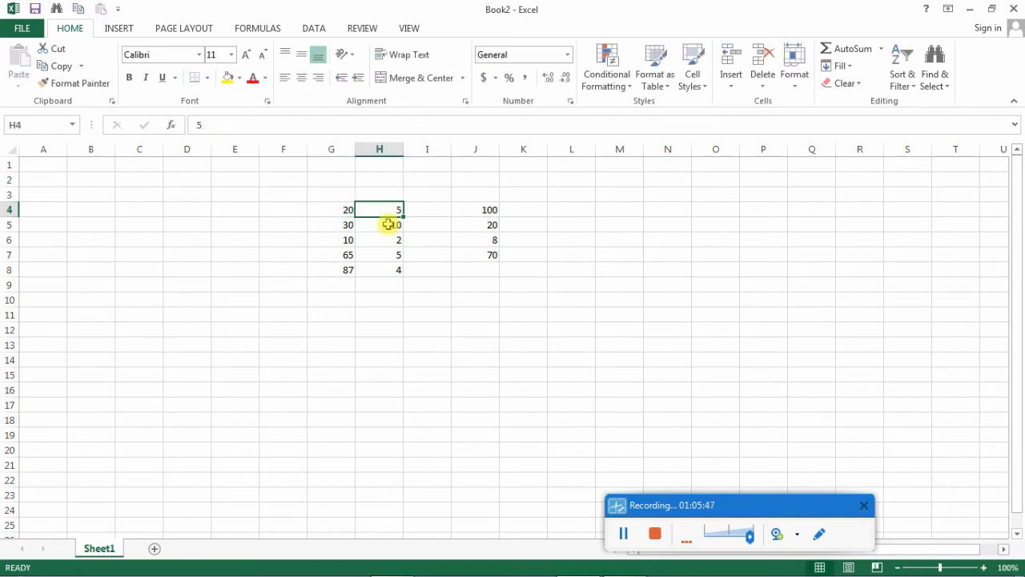
- Examine the fifth row's source cells G5 and H5 and the formula in J5 that subtracts them
left_click(347, 223)
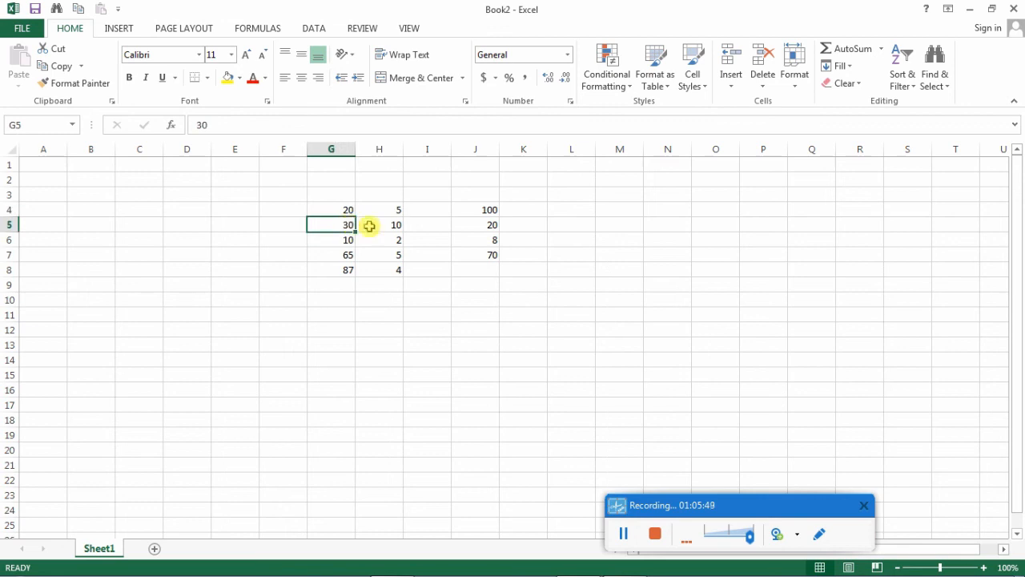
left_click(371, 225)
left_click(467, 223)
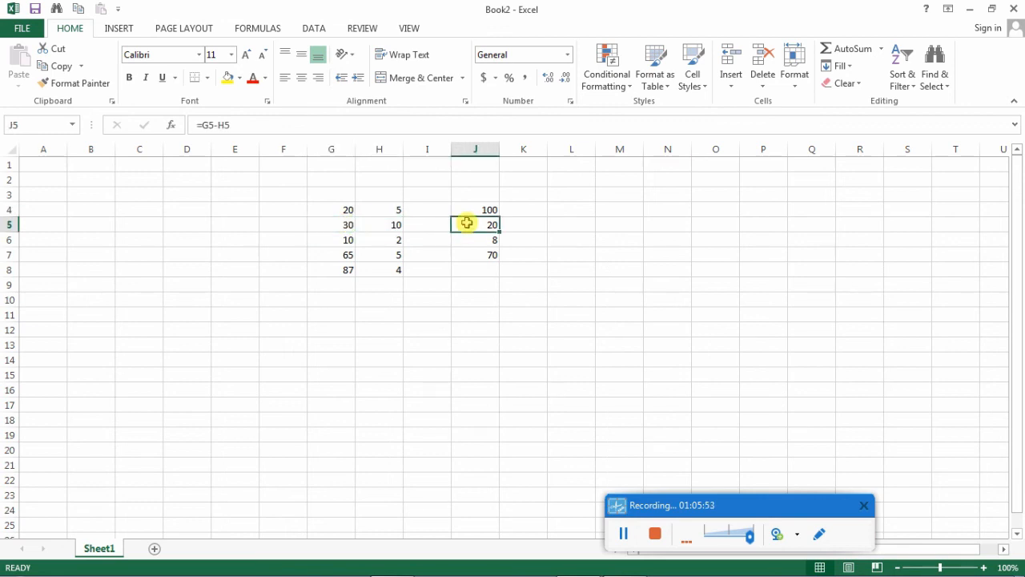
- Examine source cells G6 and H6 and highlight their references in J6's formula without changing it
left_click(353, 239)
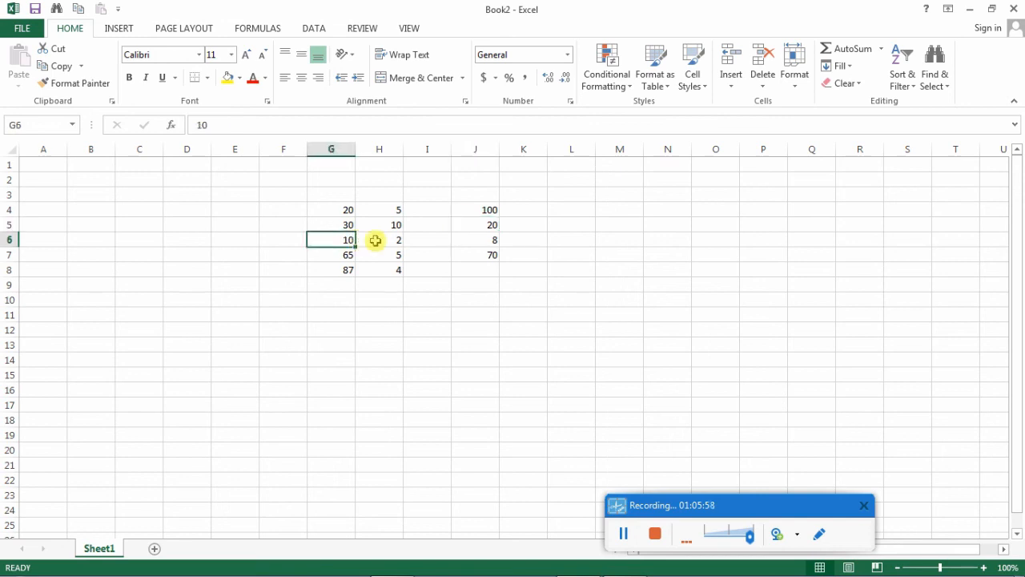
left_click(392, 239)
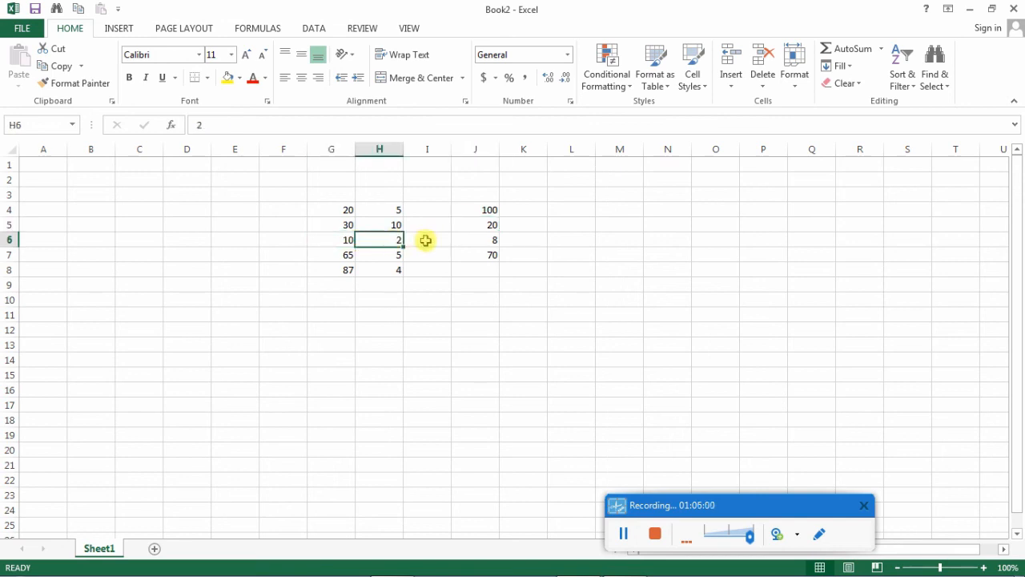
left_click(478, 241)
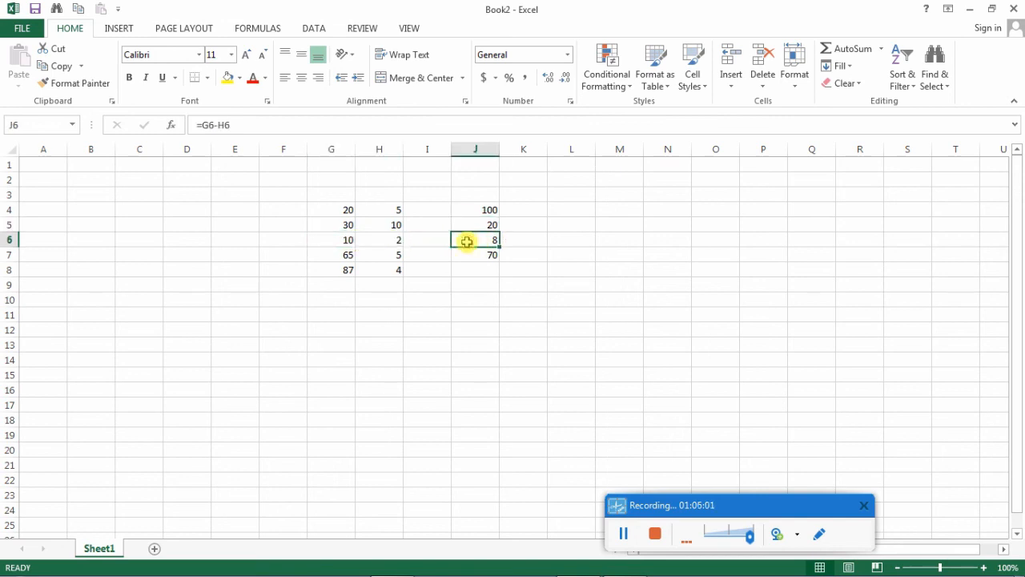
left_click(346, 239)
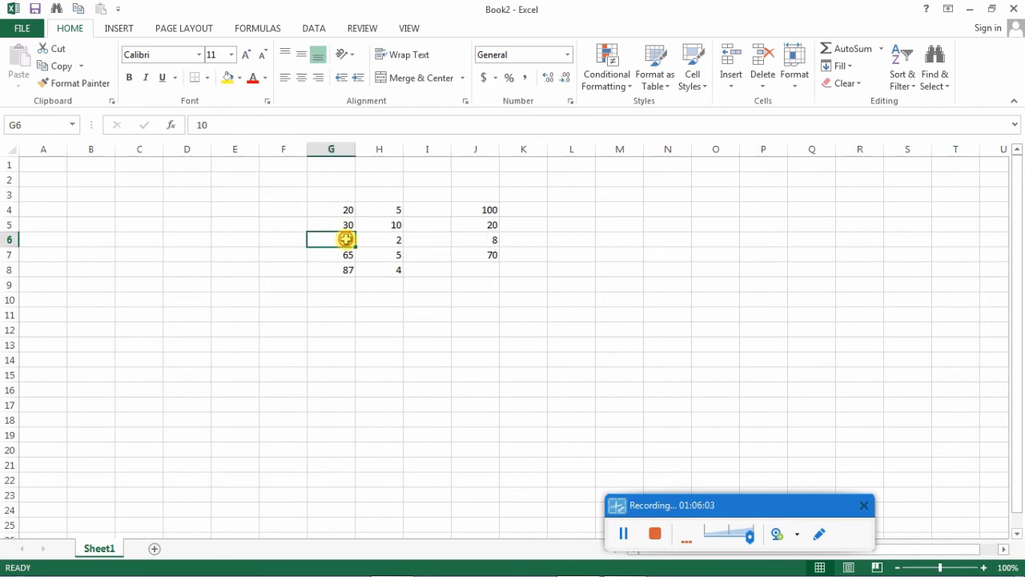
left_click(401, 239)
left_click(485, 239)
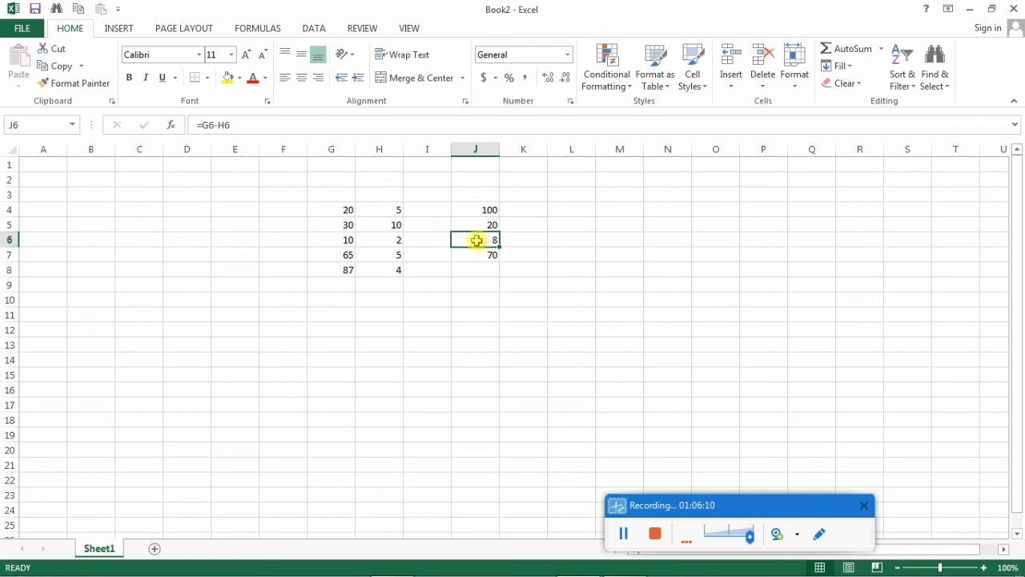
left_click(212, 124)
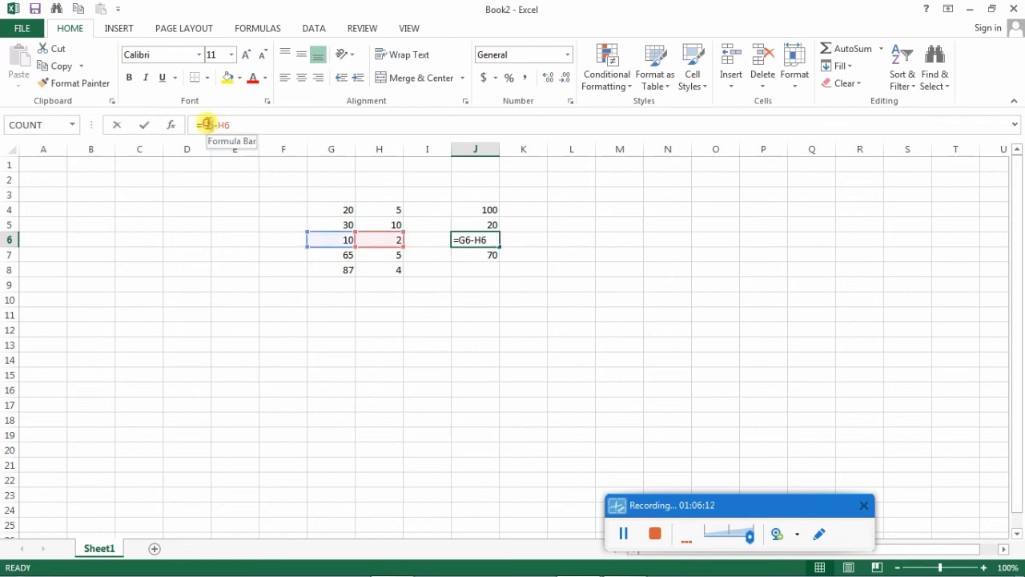
left_click_drag(233, 126, 224, 126)
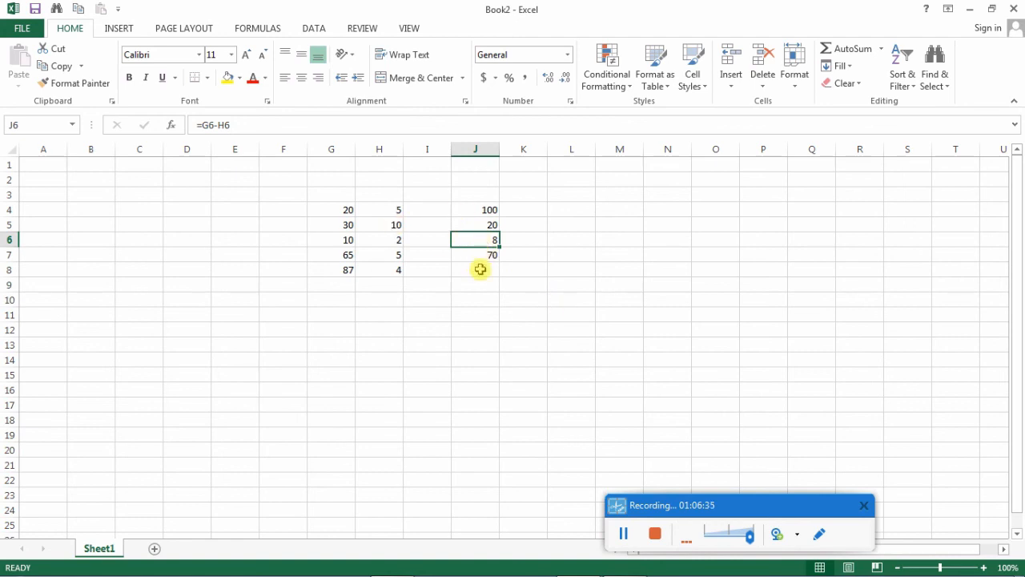
- Set cell G4 to 10 and inspect the recalculated formula cell J4
left_click_drag(488, 211, 489, 266)
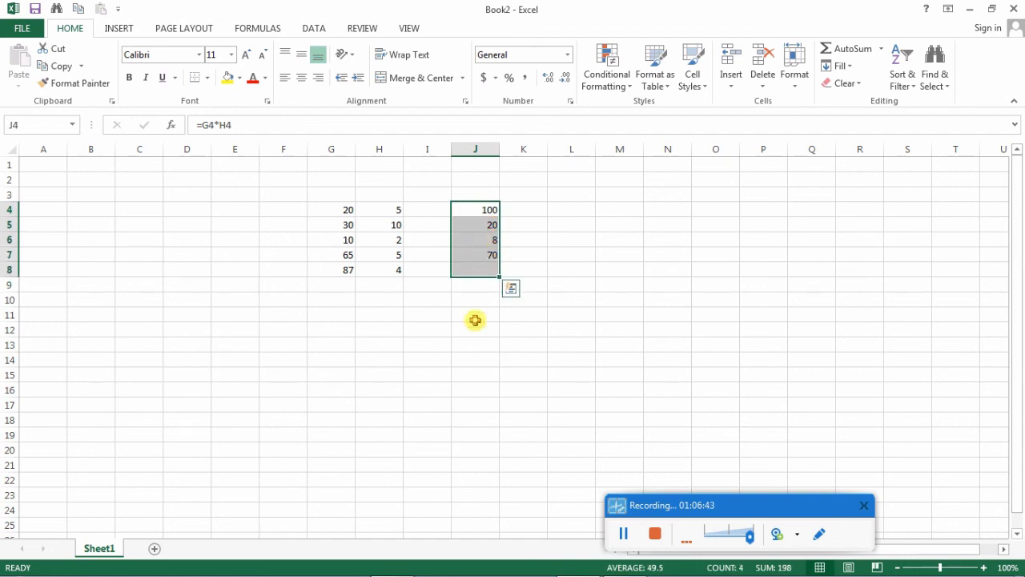
left_click(476, 318)
left_click(348, 209)
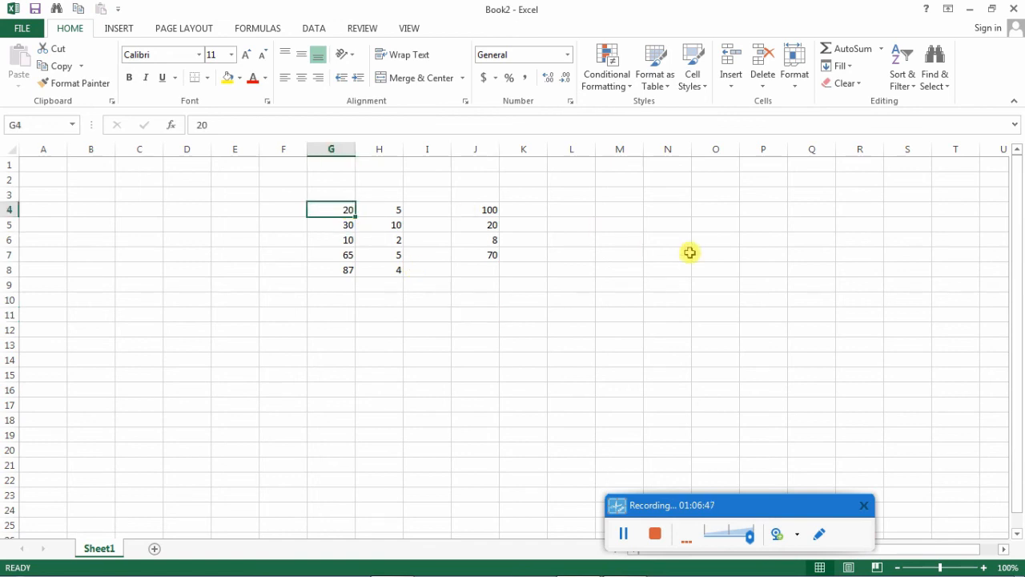
type("10")
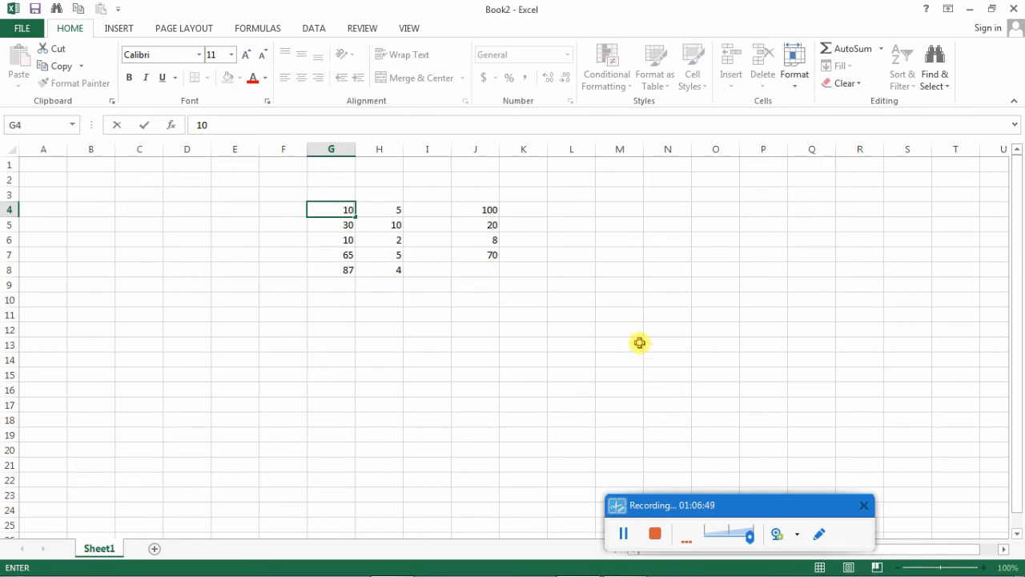
left_click(634, 345)
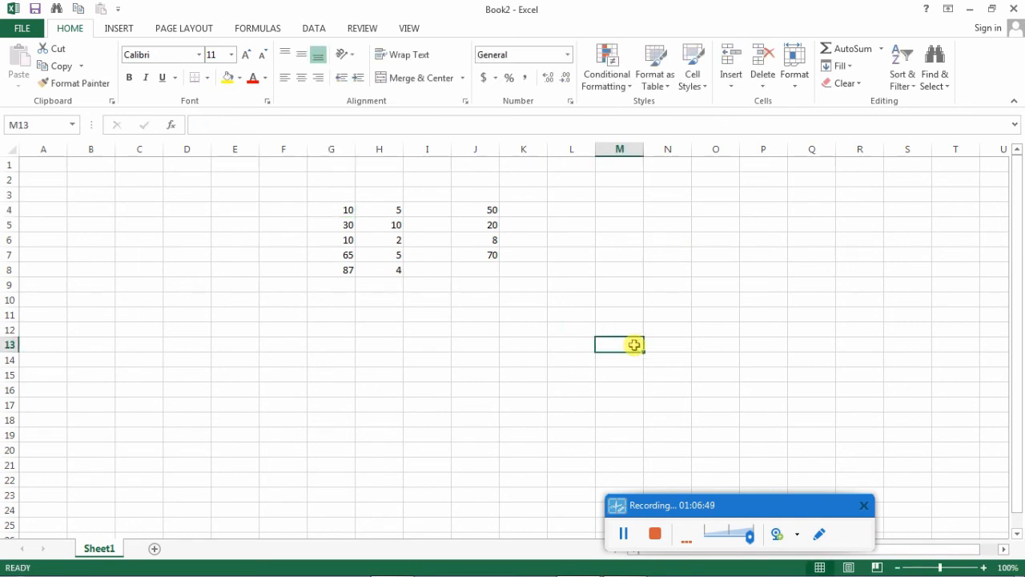
left_click(348, 210)
left_click(491, 210)
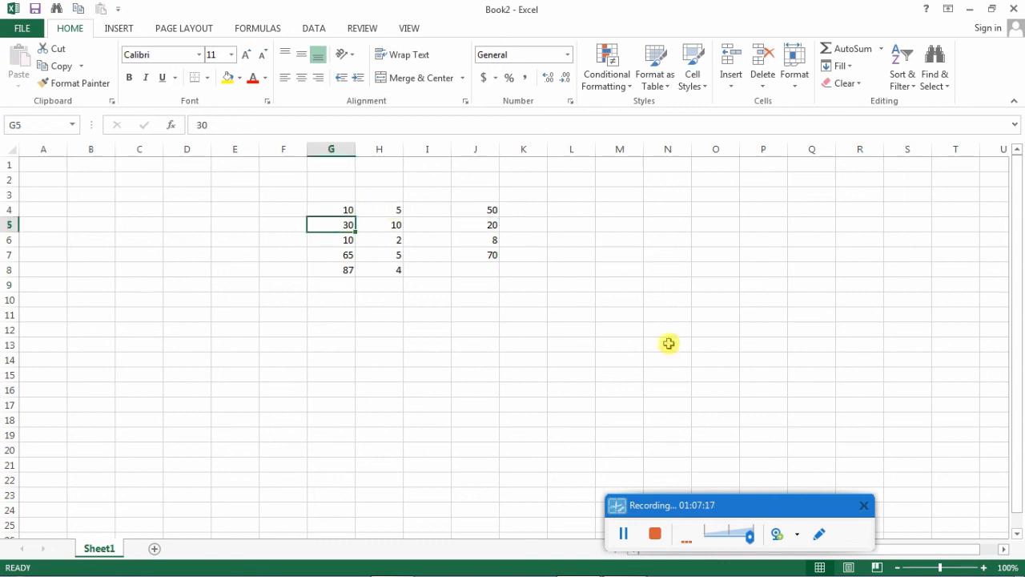
- Set cell G5 to 25 and inspect the recalculated formula cell J5
type("25")
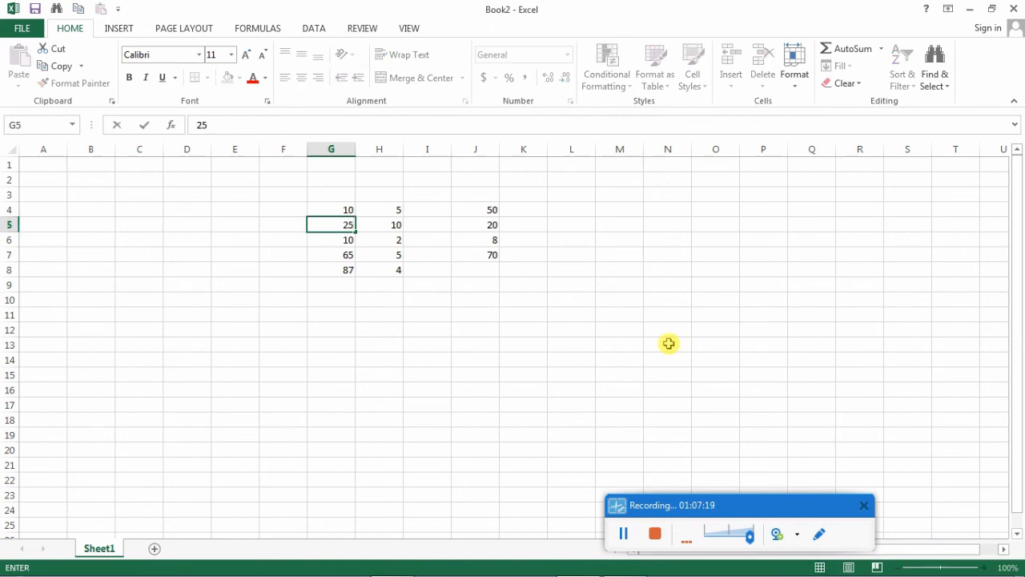
key("Return")
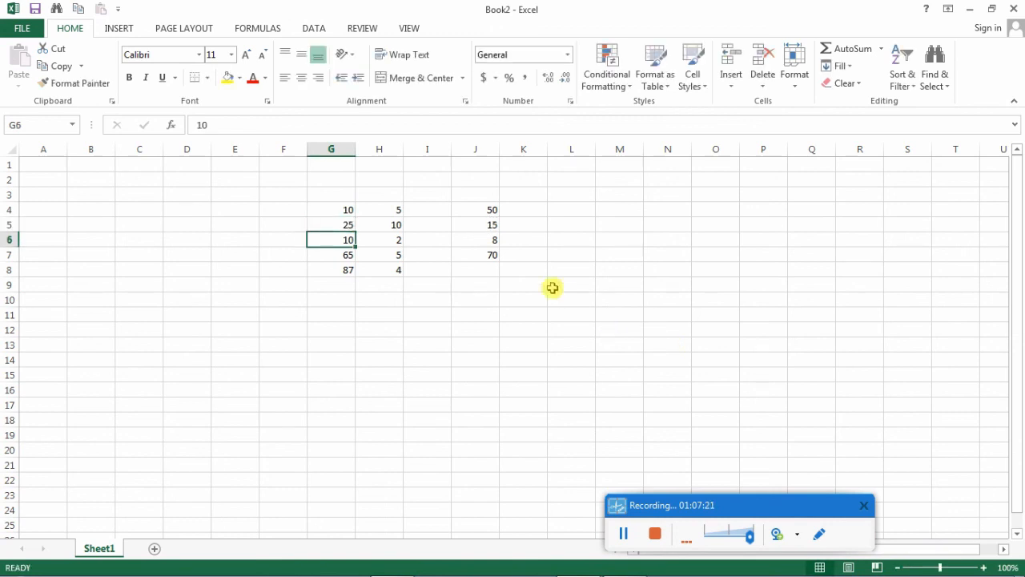
left_click(496, 228)
left_click(572, 374)
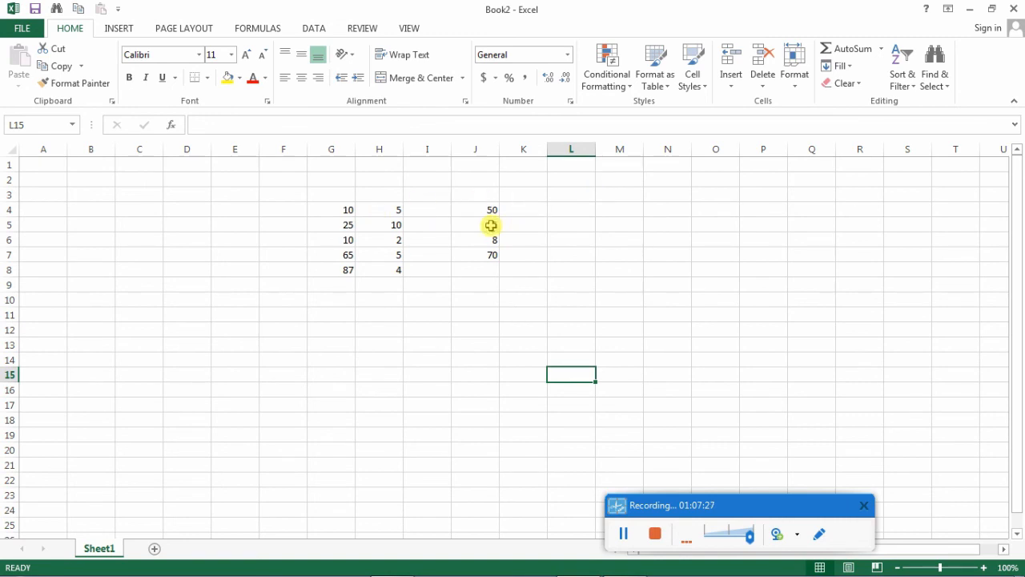
- Add five typed numbers by entering the formula =40+50+61+35+41 in cell I13
scroll(444, 297, "down", 2)
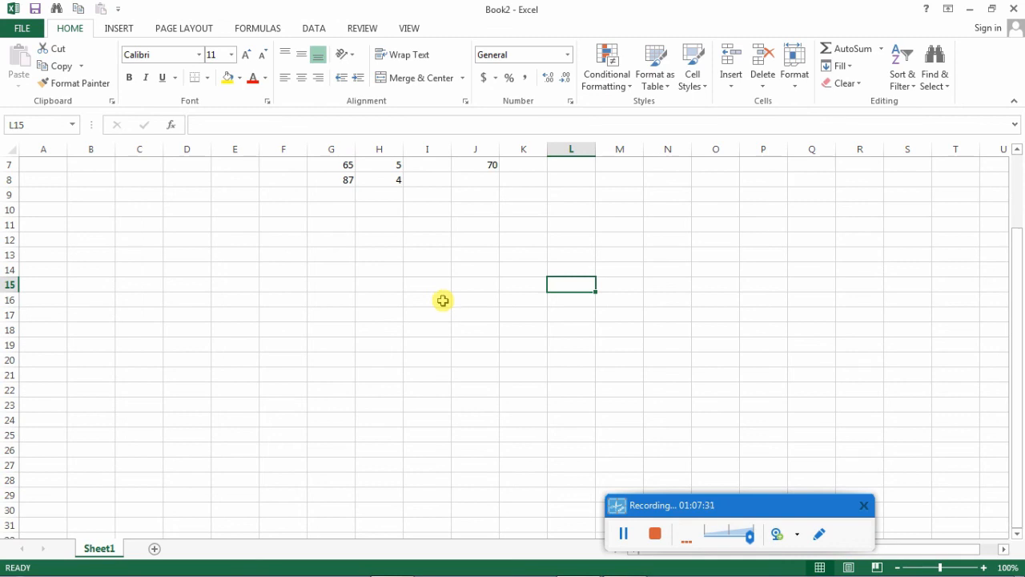
left_click(435, 256)
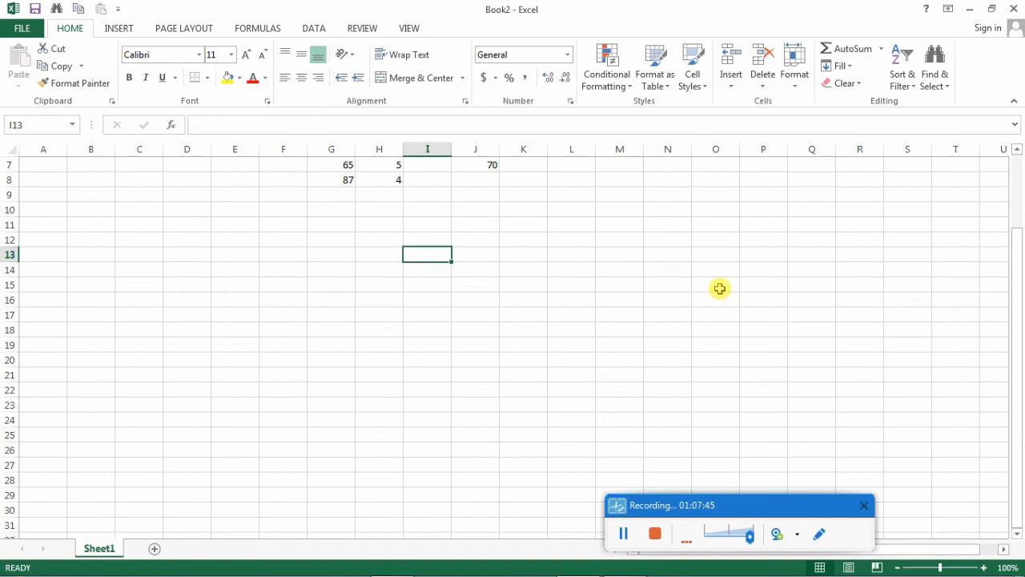
type("=")
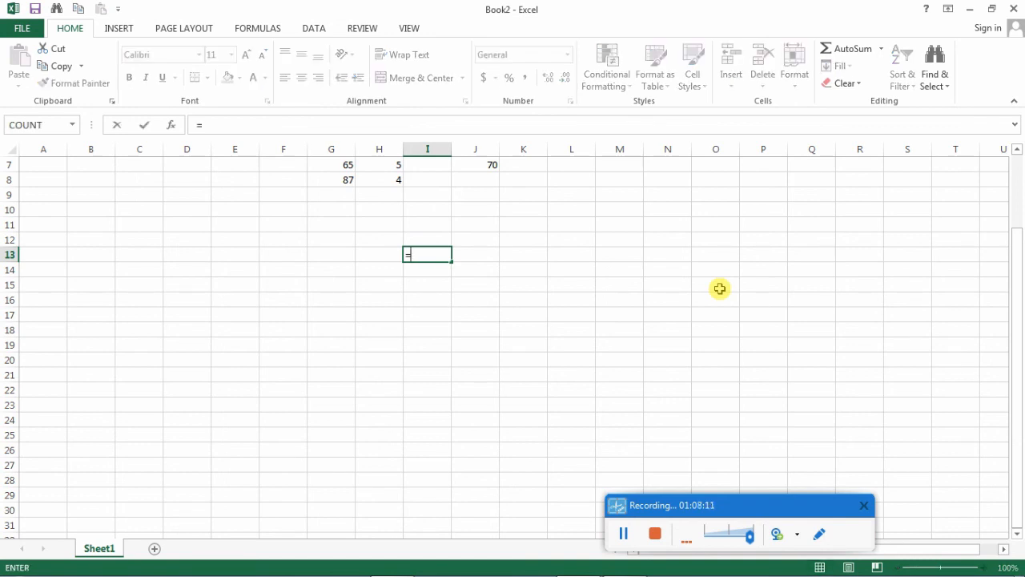
type("40+50+6")
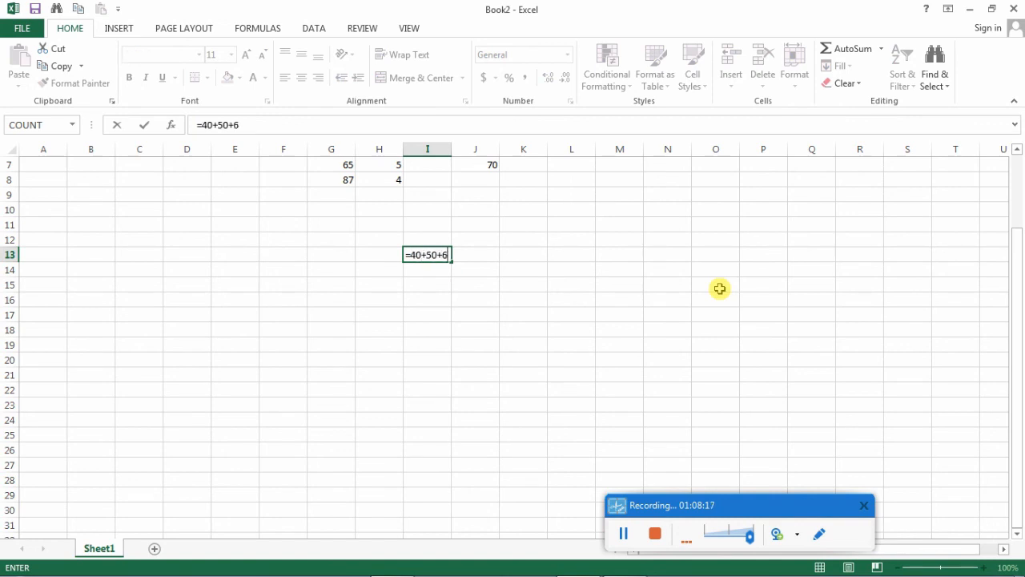
type("1+35+41")
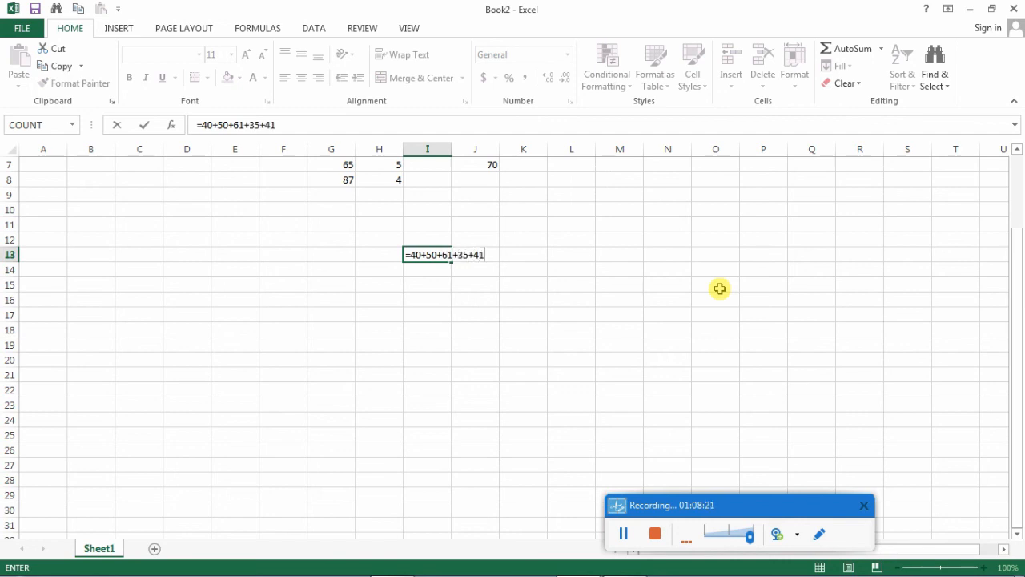
key("Return")
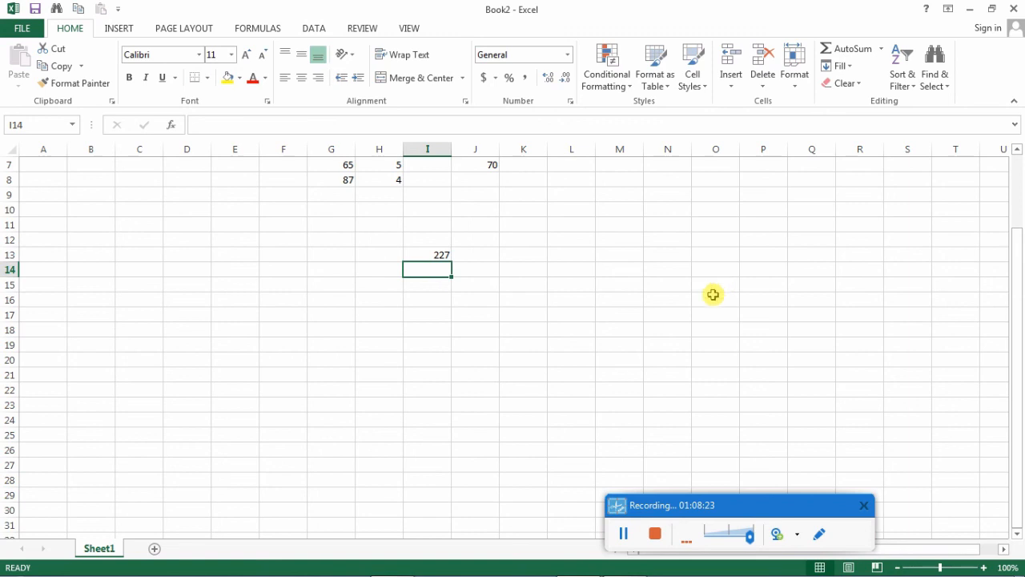
- Select cell I13 and highlight the typed numbers in its formula to examine how the sum is built
left_click(427, 252)
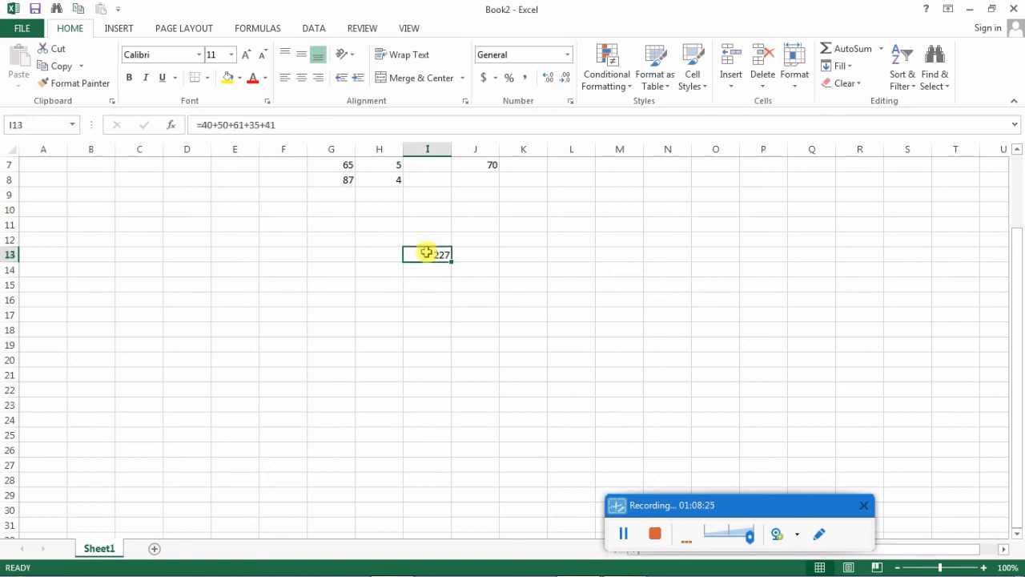
left_click(427, 327)
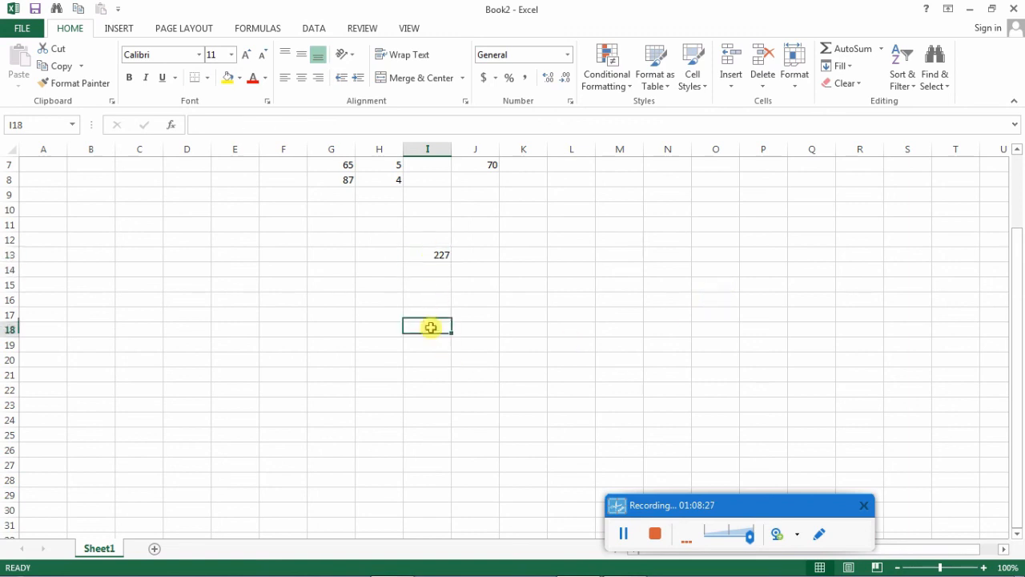
left_click(431, 255)
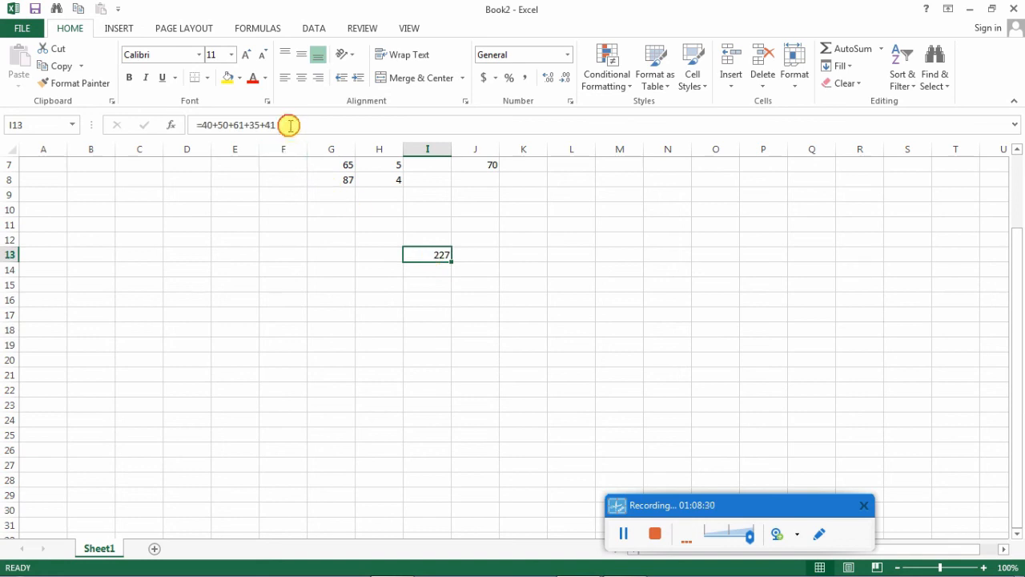
left_click_drag(291, 125, 200, 126)
left_click(199, 120)
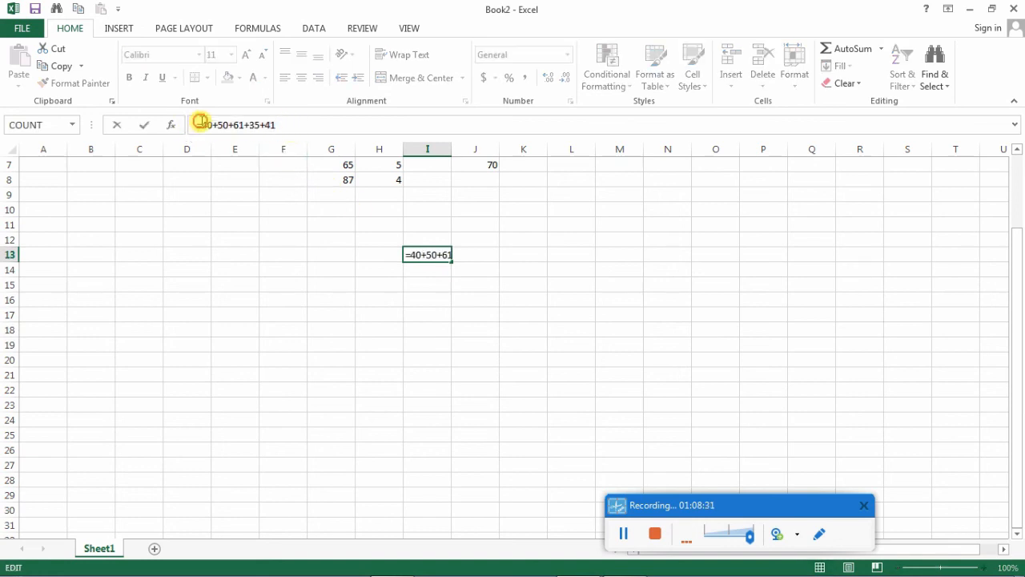
left_click_drag(202, 125, 231, 125)
left_click(219, 125)
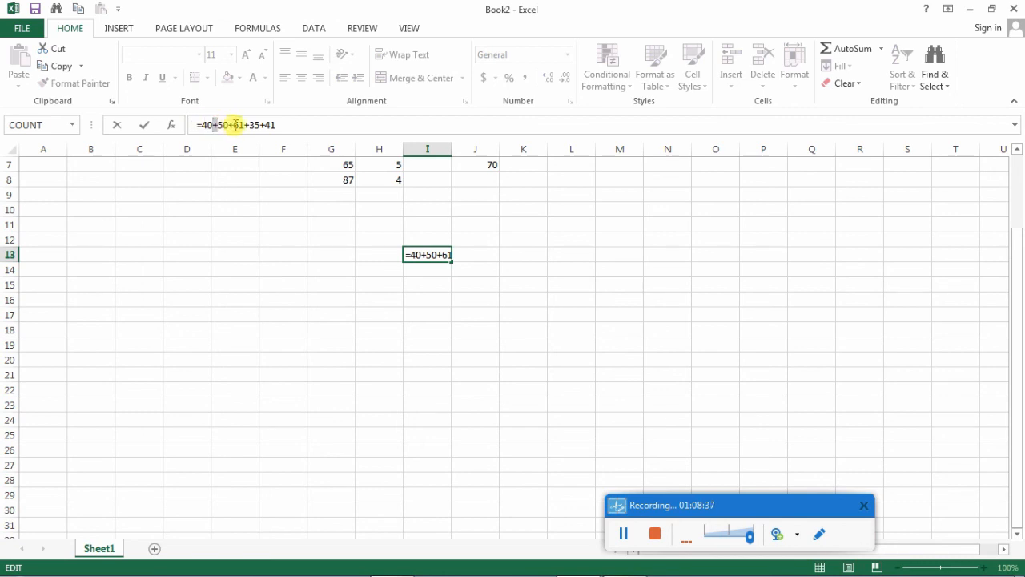
- Append -10 to the formula in cell I13 and check the edited formula
left_click(277, 124)
type("-")
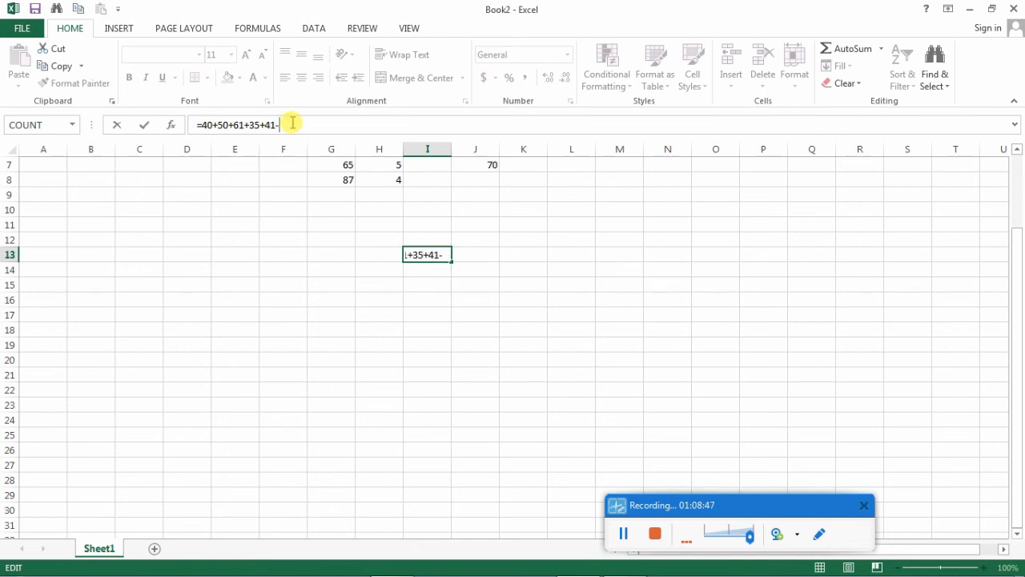
type("10")
key("Return")
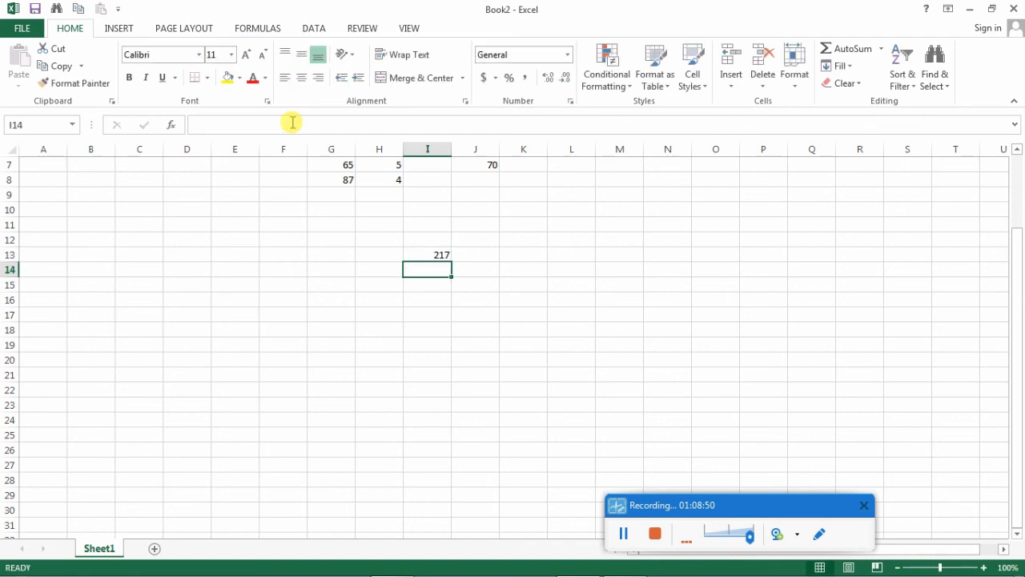
left_click(435, 254)
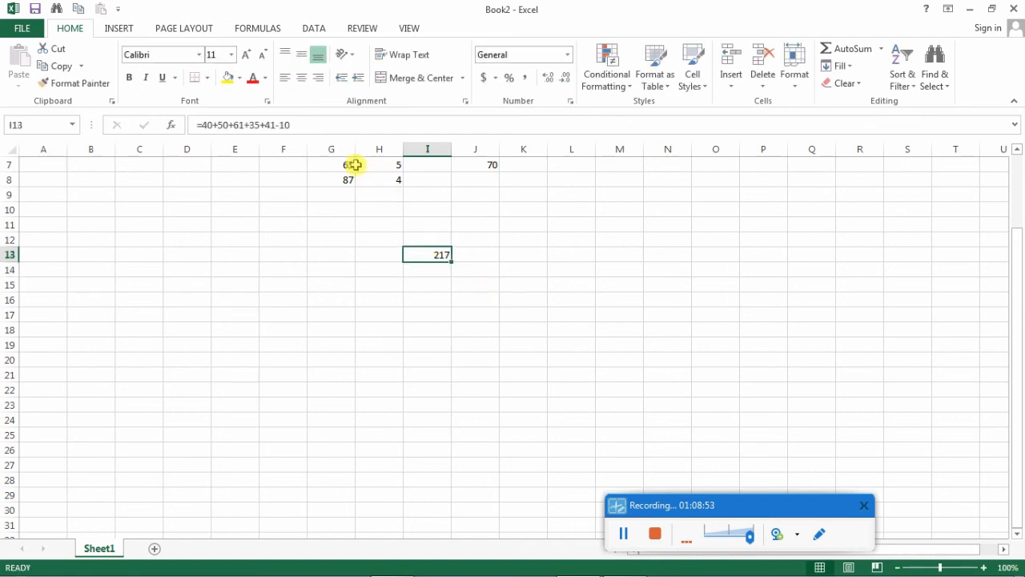
left_click(524, 316)
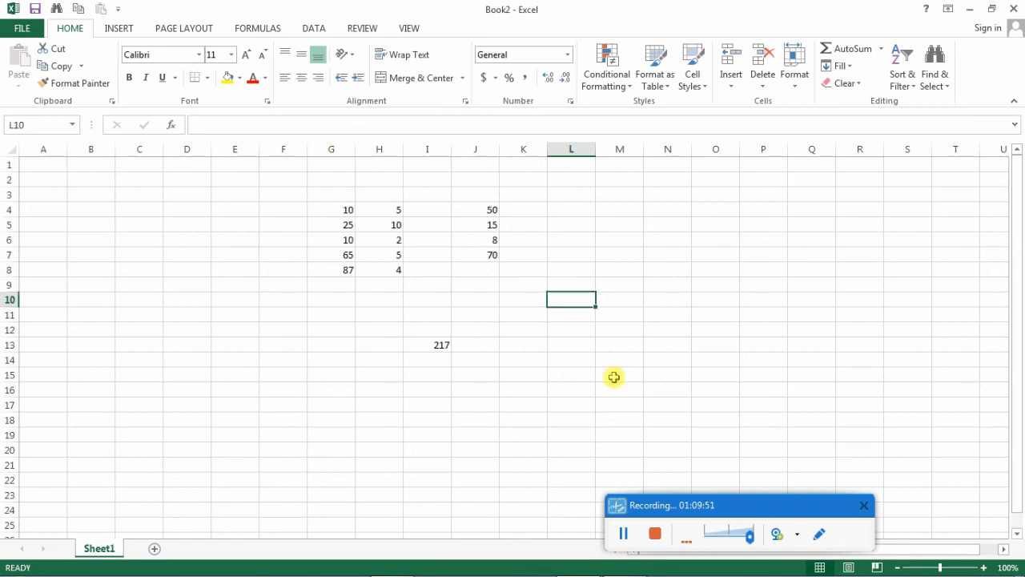
- Delete the entire column I from the worksheet
left_click(425, 152)
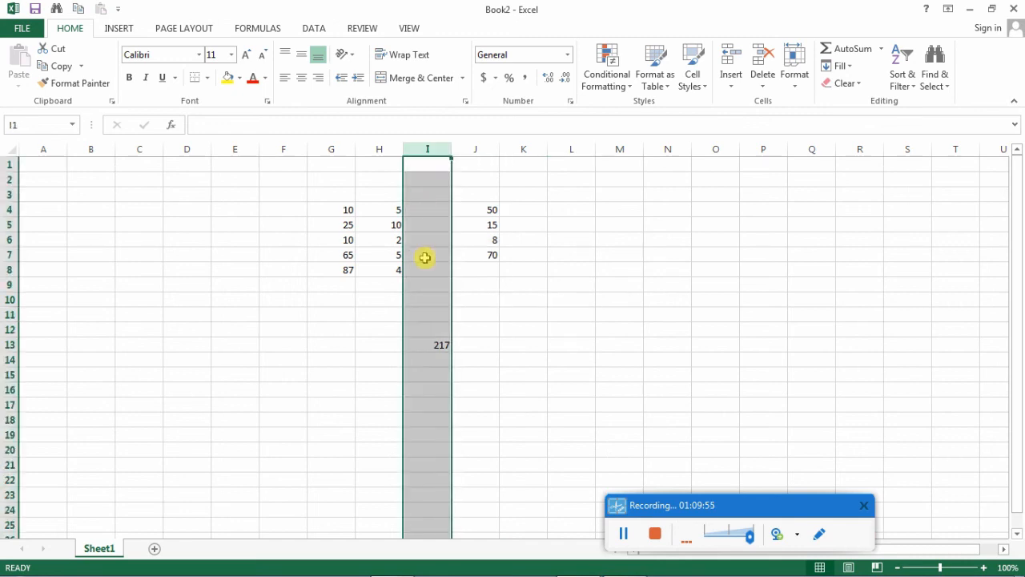
right_click(425, 152)
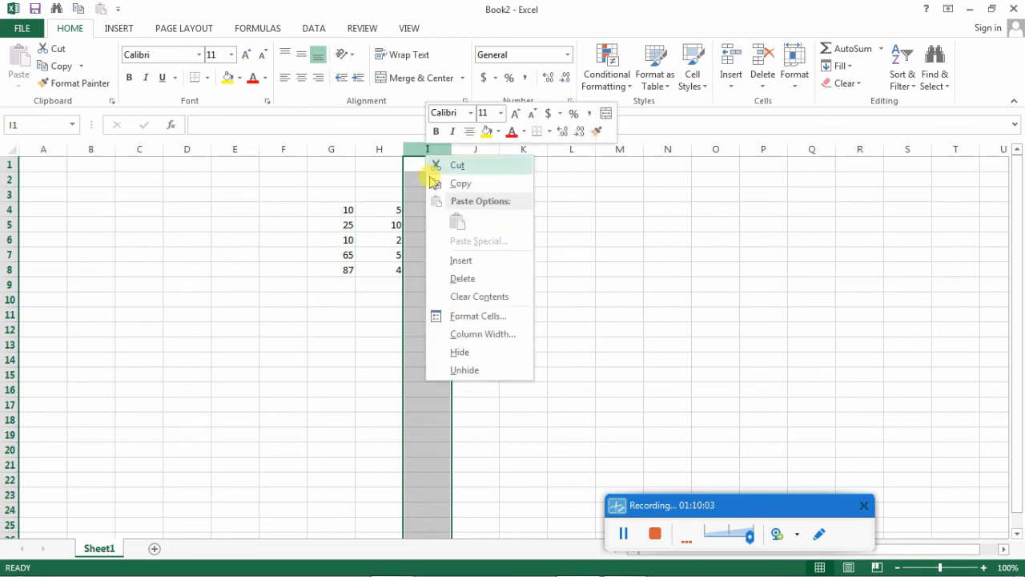
left_click(454, 280)
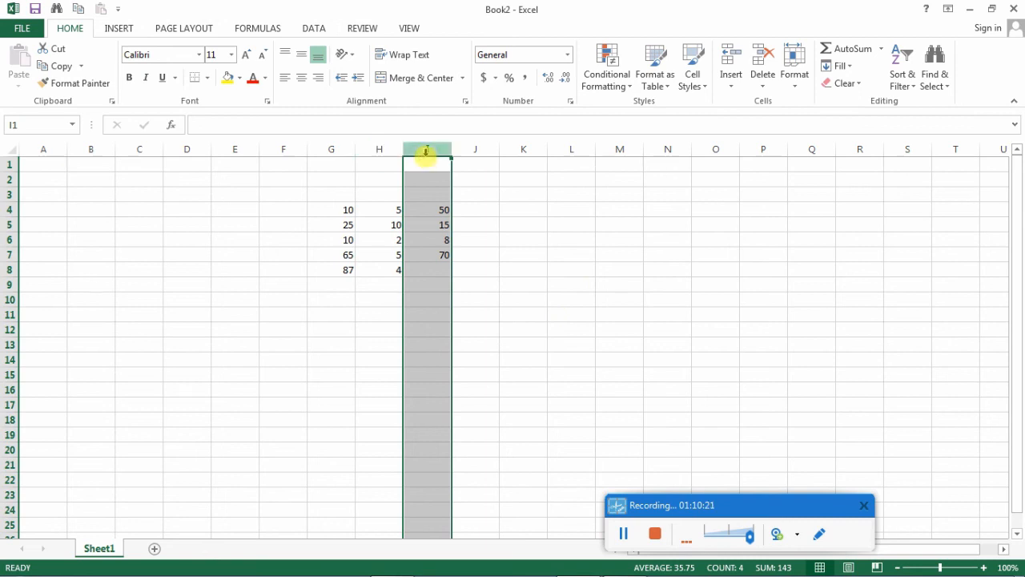
- Delete the entire empty column J from the worksheet
left_click(479, 151)
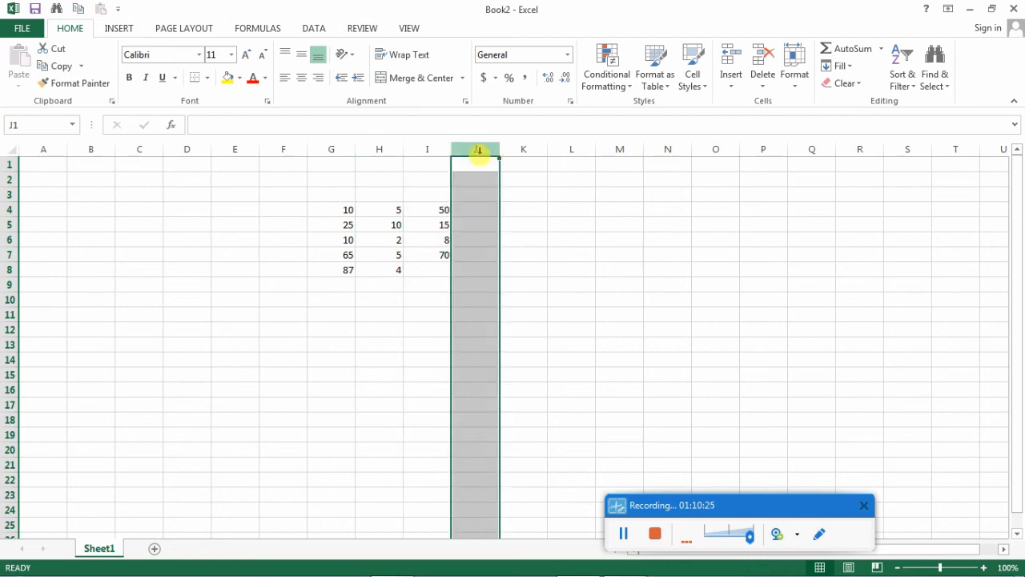
right_click(481, 157)
left_click(518, 279)
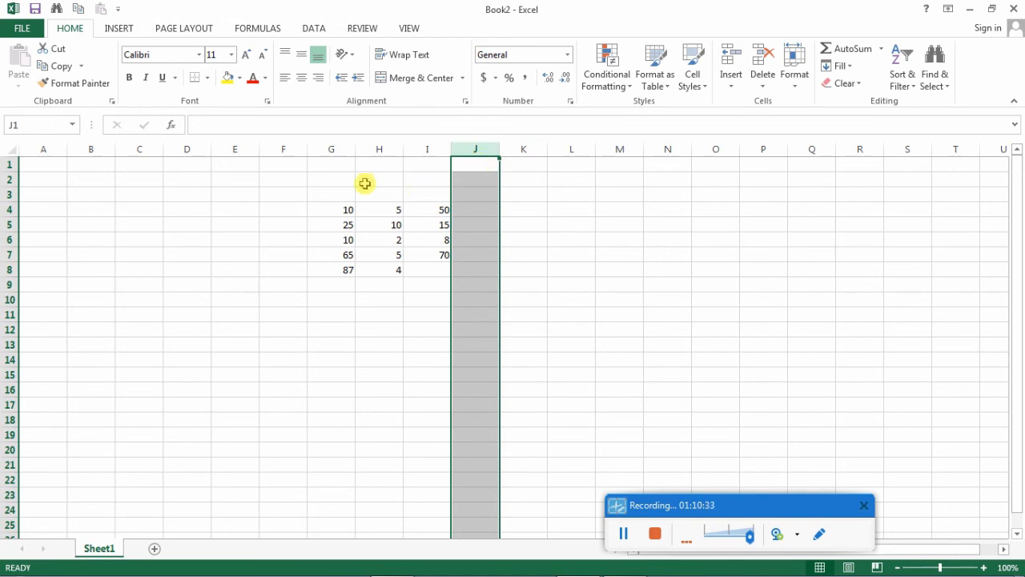
- Delete the entire column G, which holds the first numbers used by the formulas in column I
left_click(333, 149)
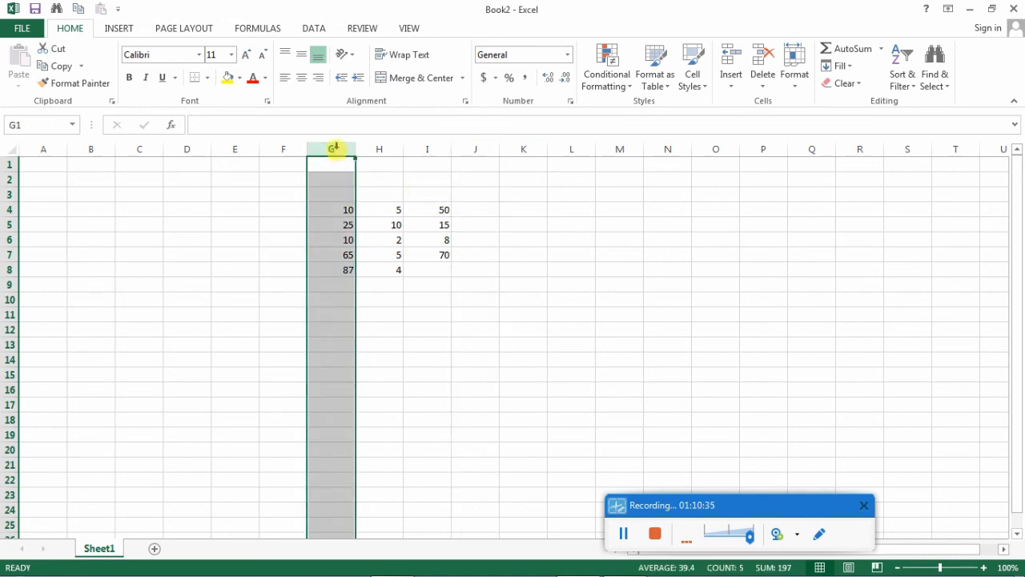
right_click(334, 149)
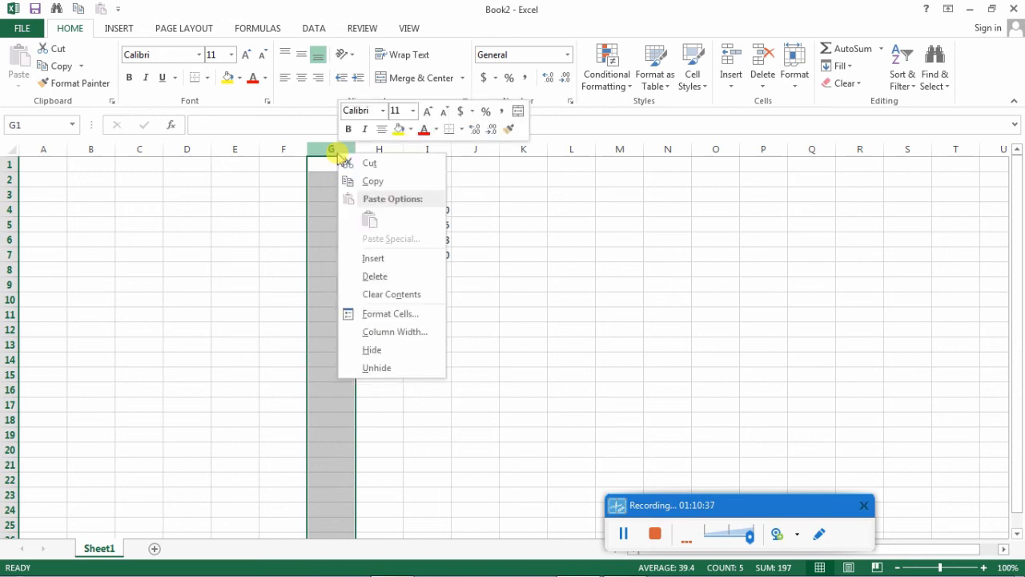
key("Escape")
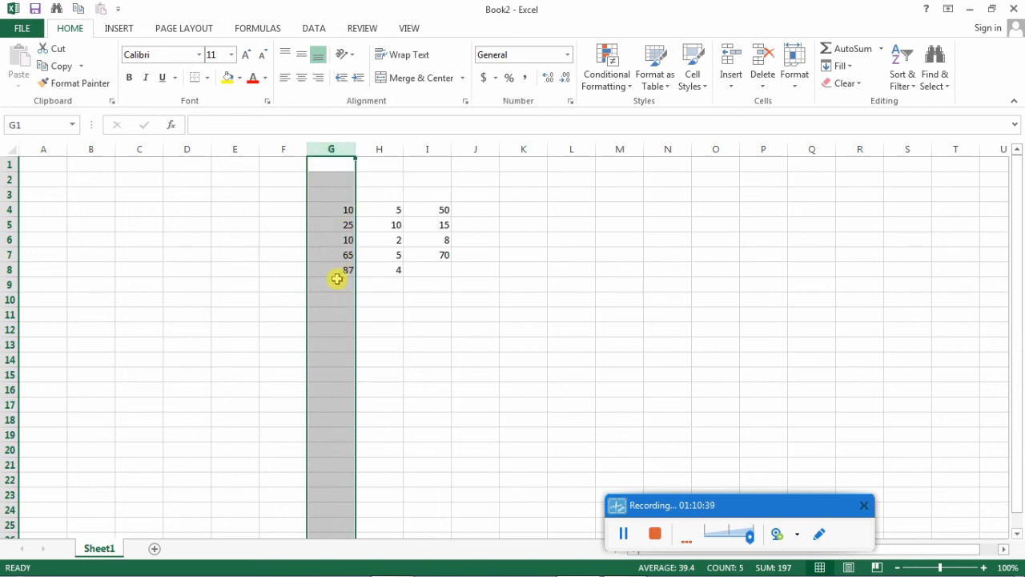
right_click(330, 151)
left_click(380, 280)
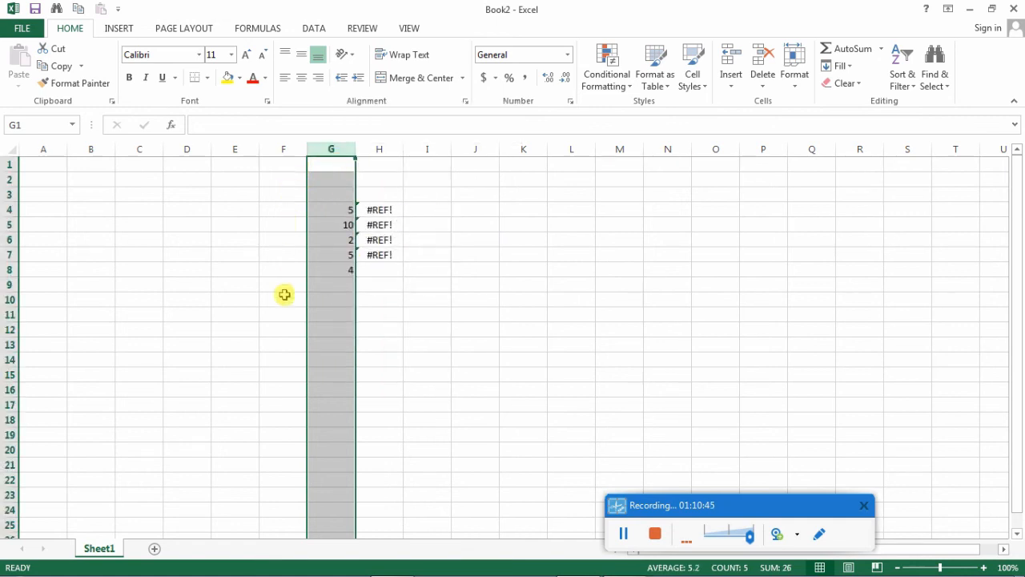
- Examine the formula in cell H4 by highlighting its #REF! part, and discard any edit to it
left_click(385, 208)
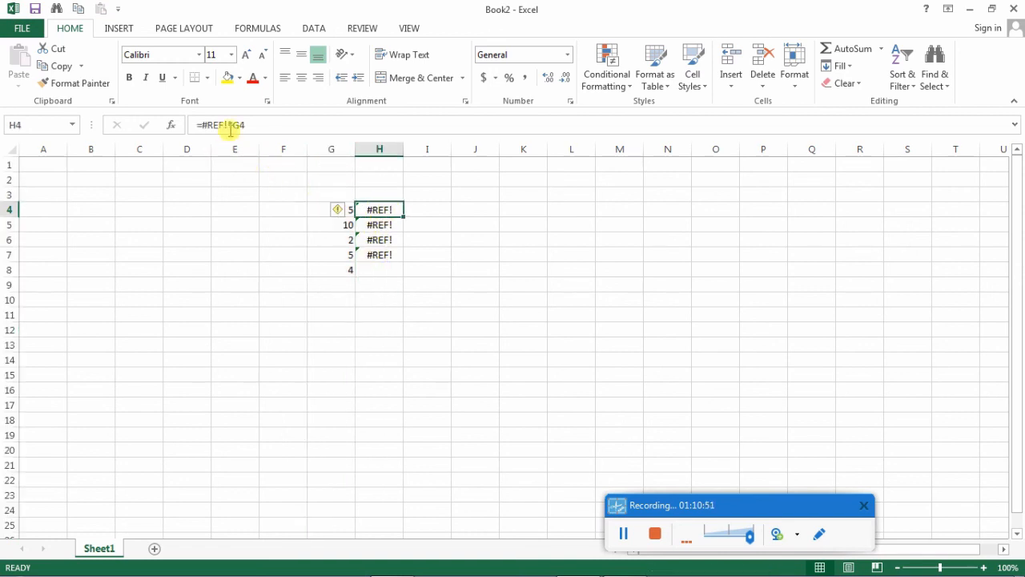
left_click_drag(228, 126, 204, 126)
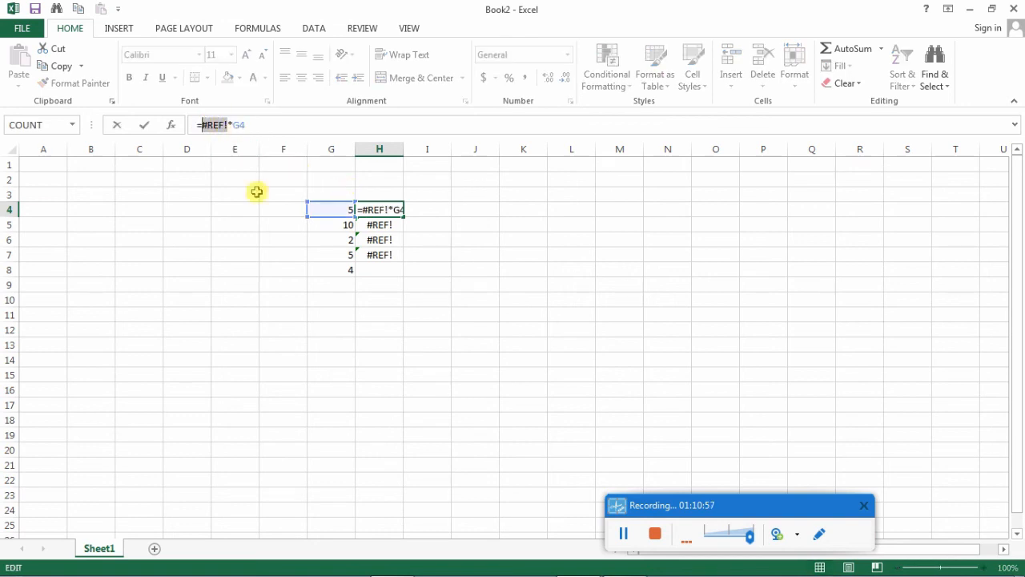
left_click(443, 313)
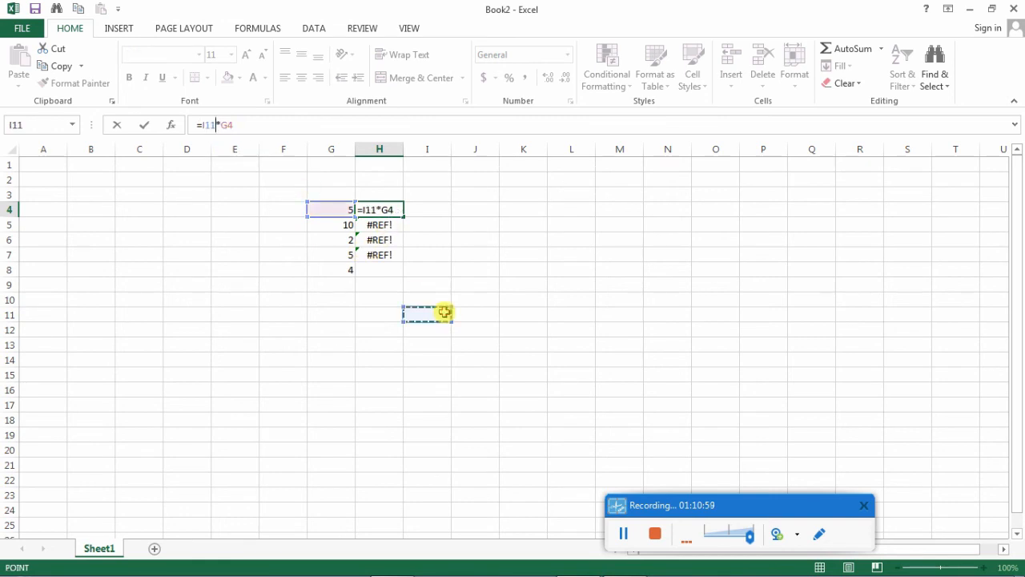
left_click(324, 149)
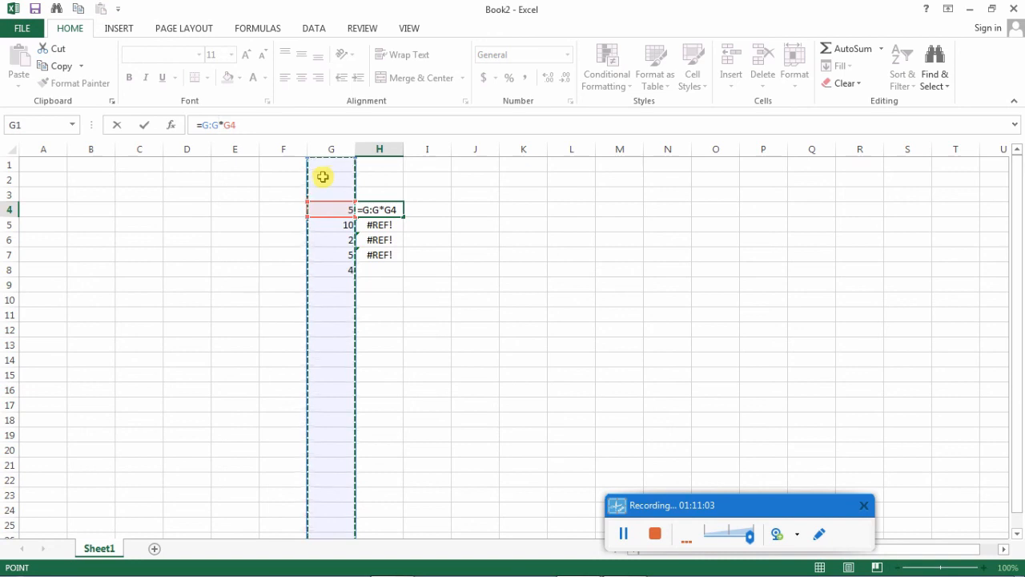
key("ctrl+Return")
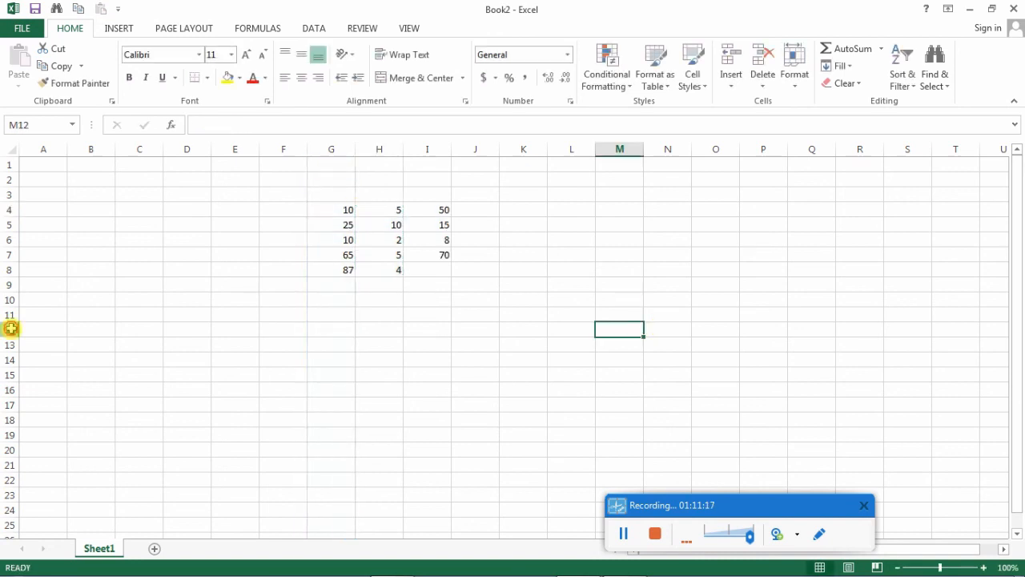
- Delete the entire empty row 12 from the worksheet
left_click(9, 329)
right_click(10, 329)
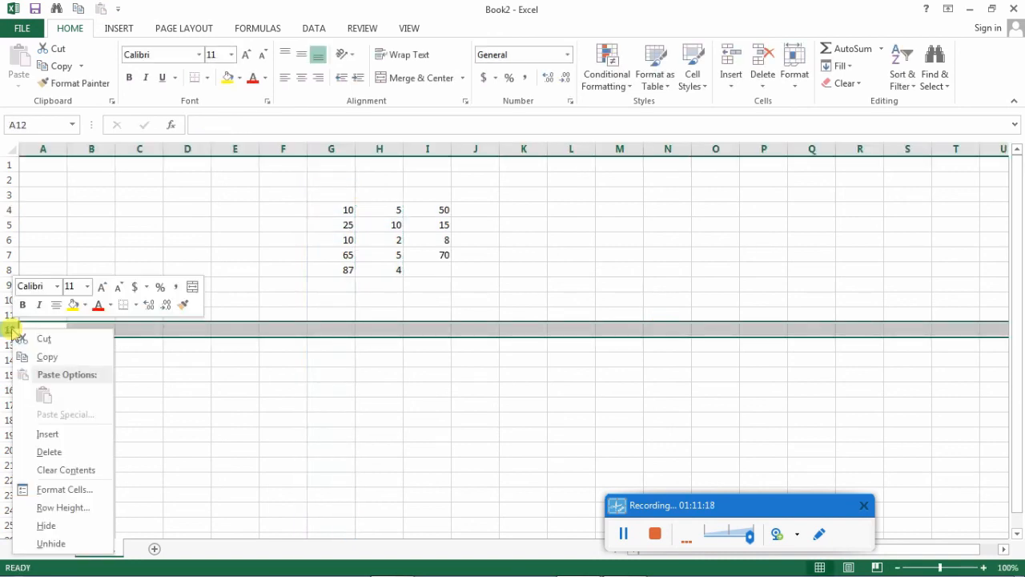
left_click(48, 450)
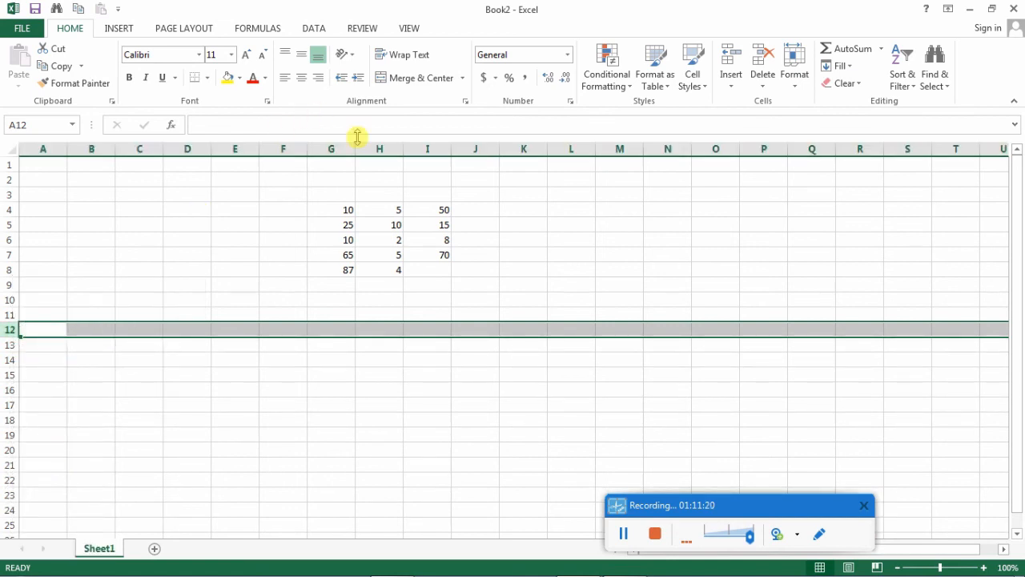
- Insert a blank column before the formula results in column I and deselect it by selecting cell L9
left_click(424, 150)
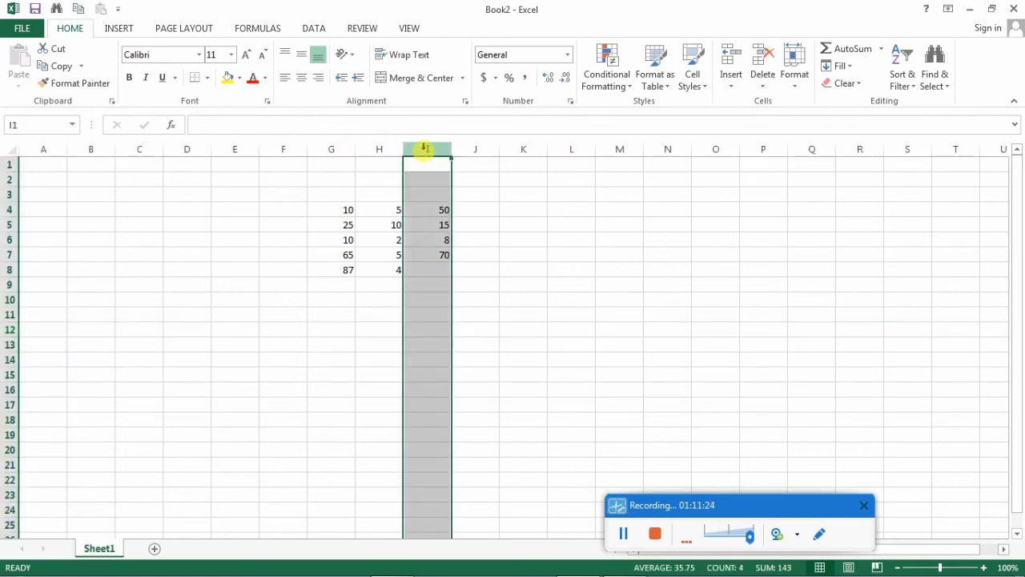
right_click(425, 149)
left_click(451, 254)
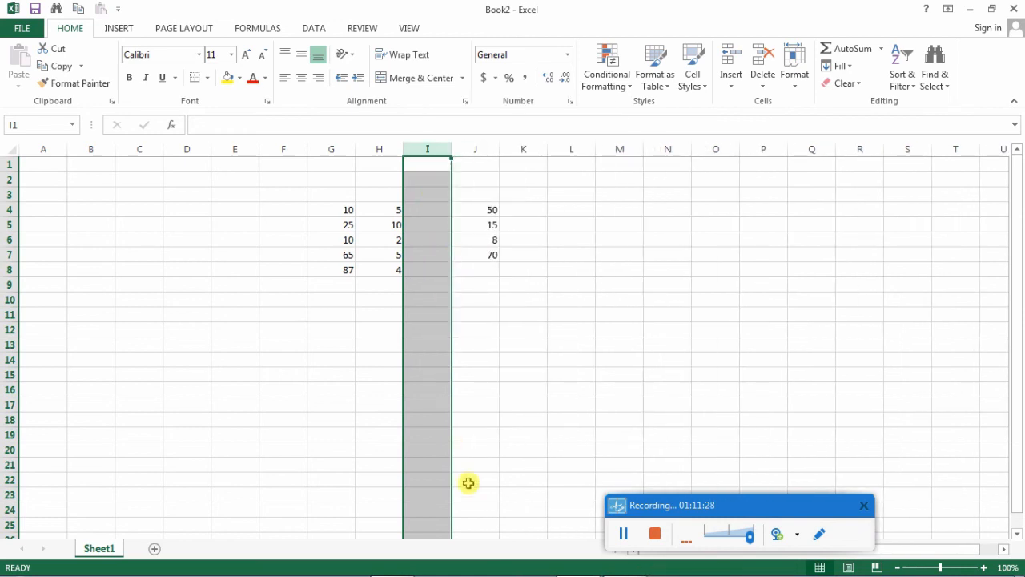
left_click(569, 286)
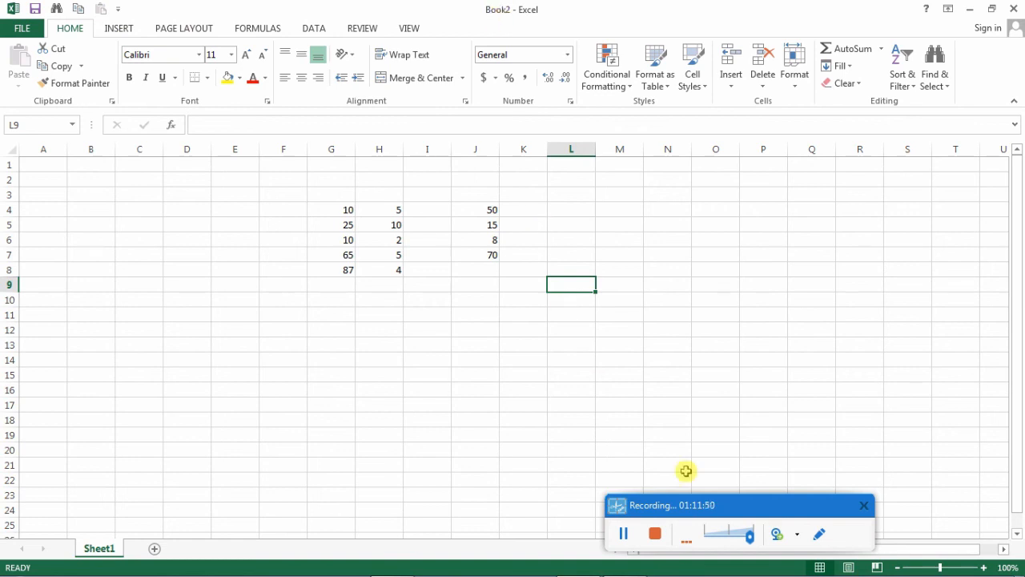
left_click_drag(737, 505, 728, 406)
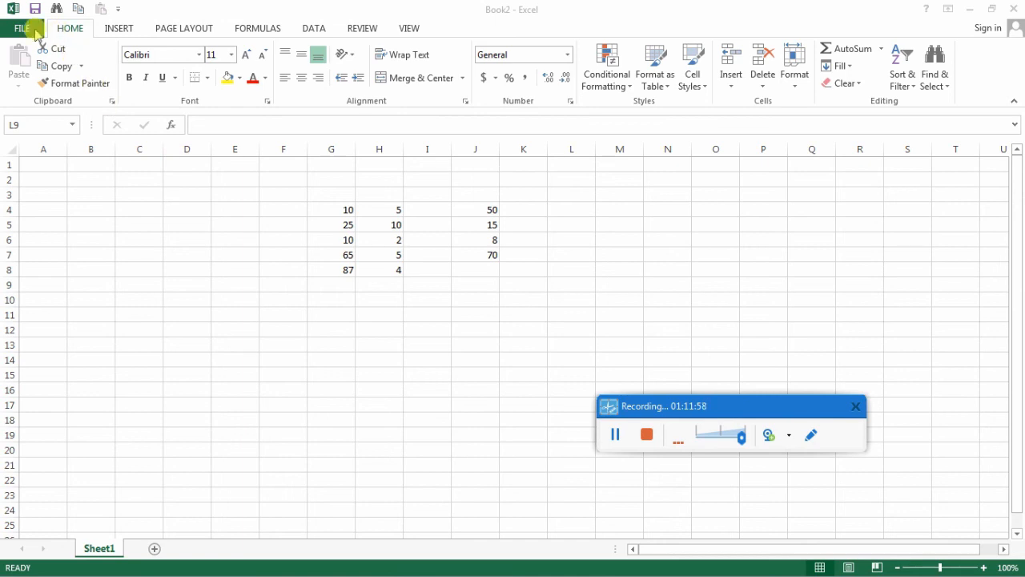
left_click(168, 31)
left_click(112, 29)
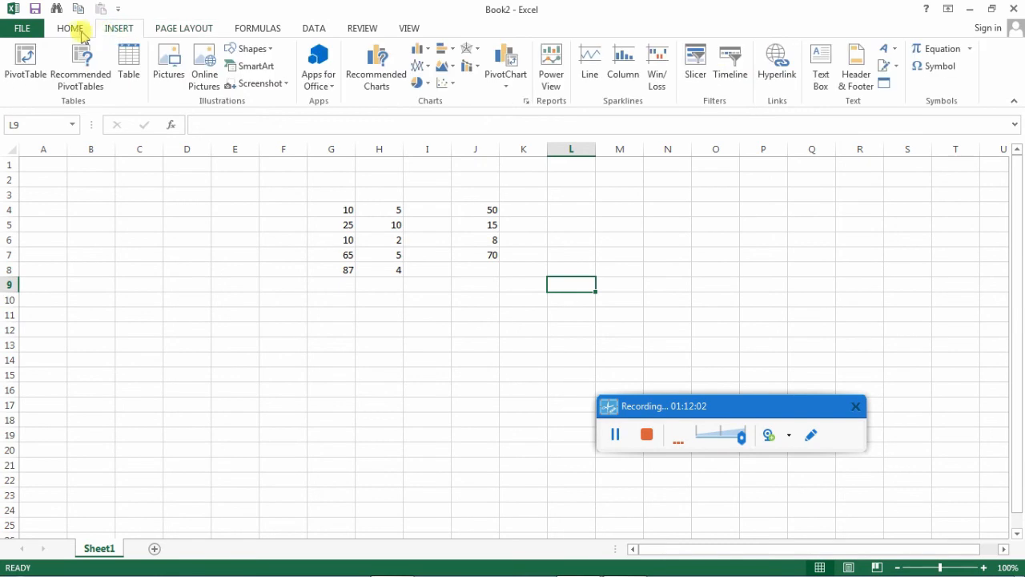
left_click(72, 29)
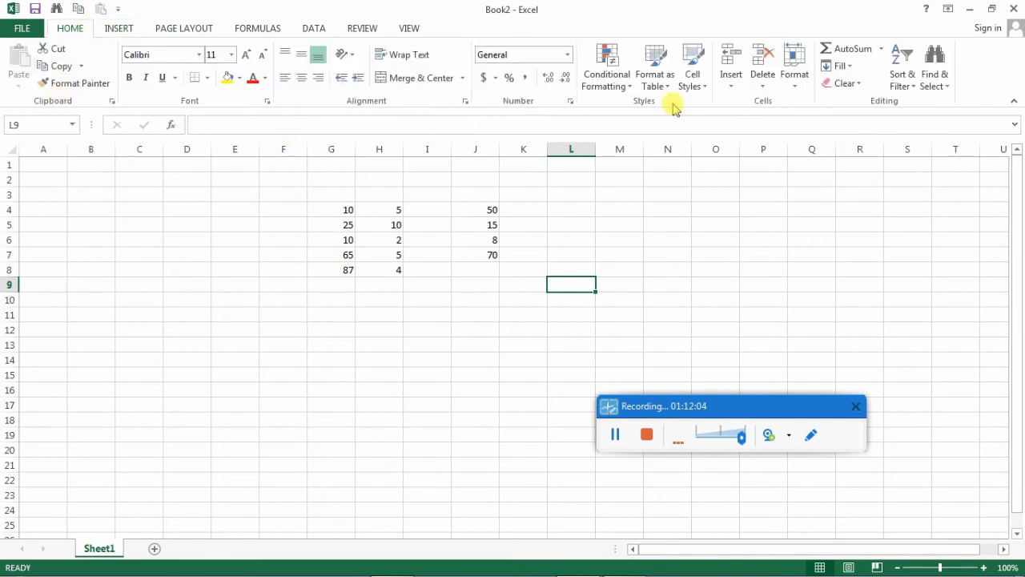